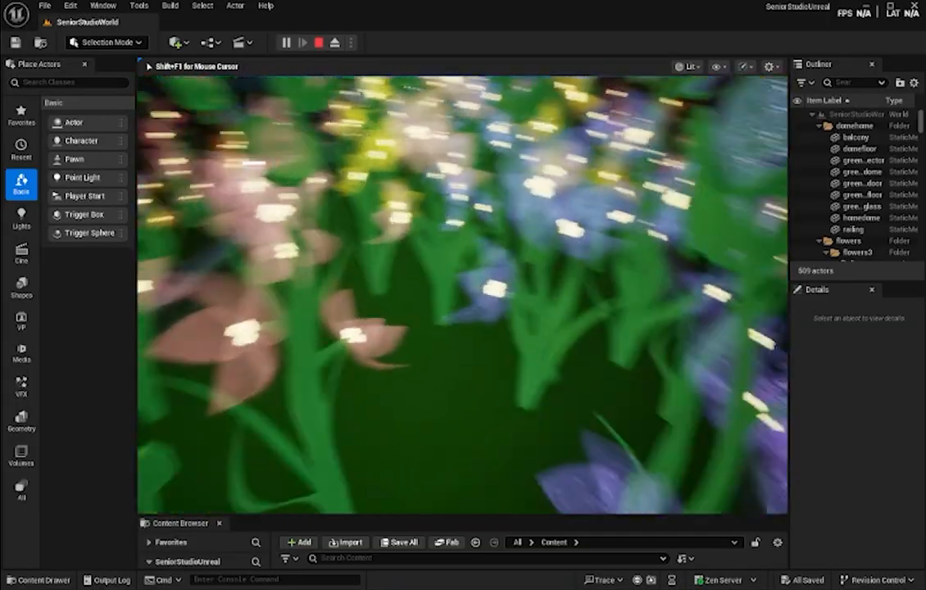
- Walk forward through the glowing flower field in the running level to view the glitter effect
key("w")
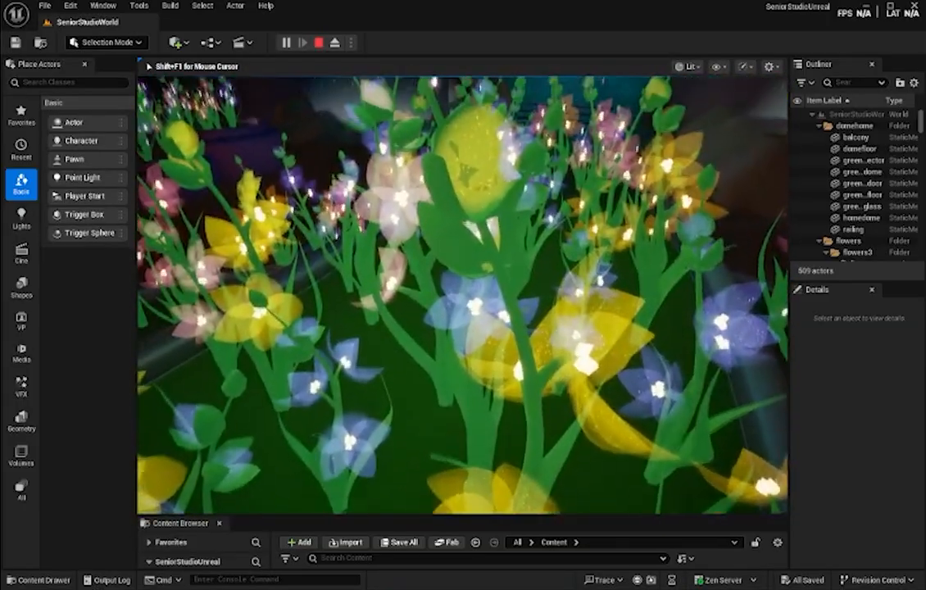
key("w")
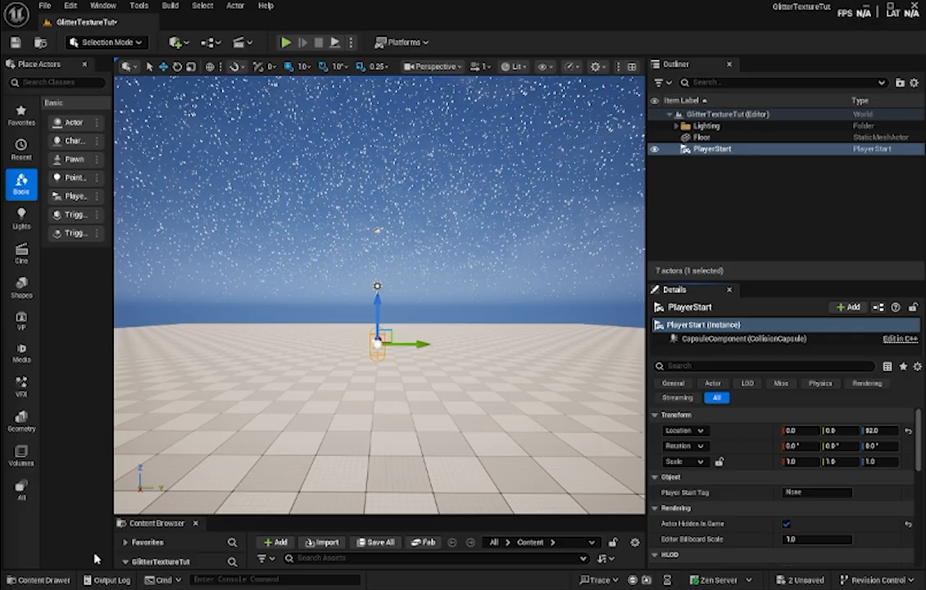
- Clear the actor selection, play-test the GlitterTextureTut level, and stop the play session
left_click(37, 580)
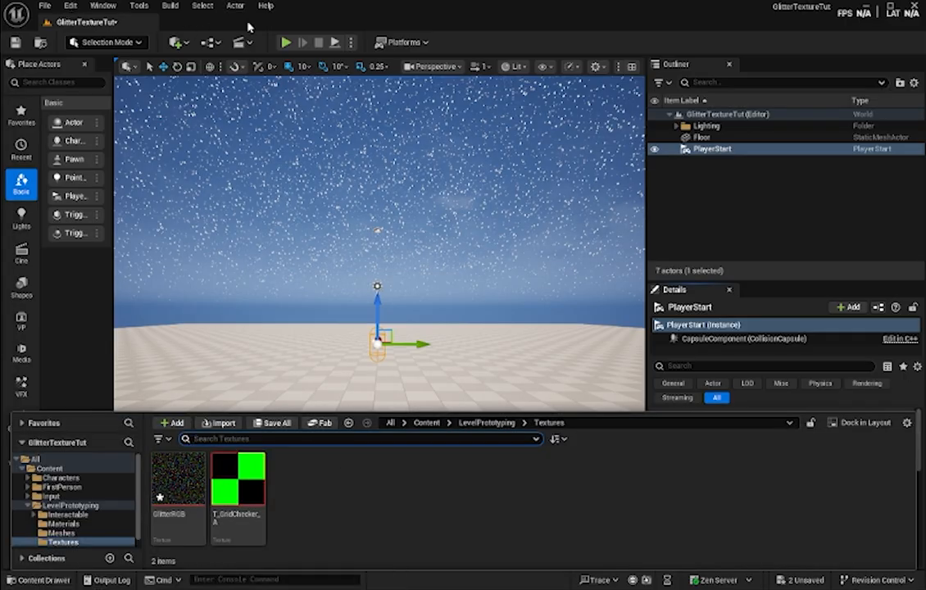
left_click(769, 230)
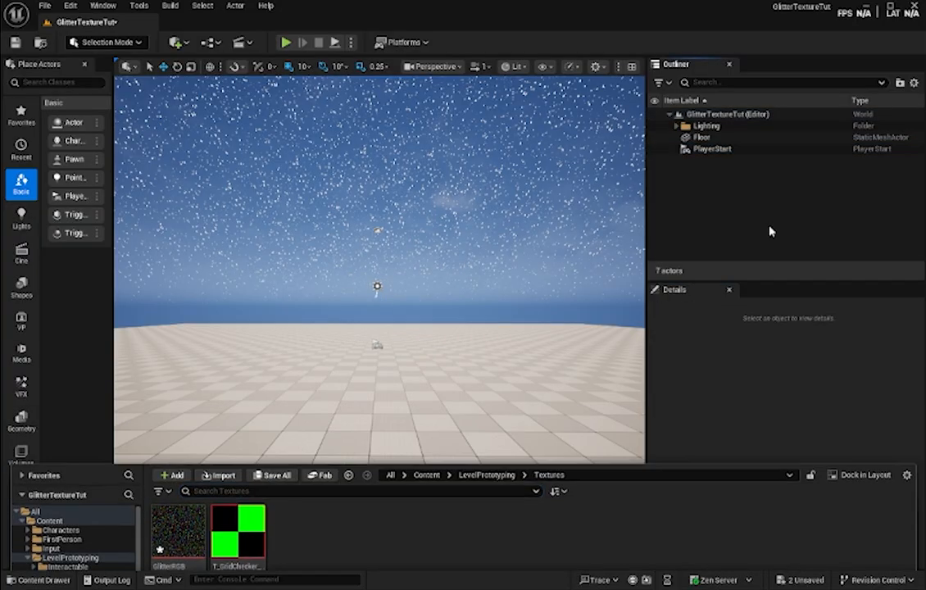
left_click(286, 43)
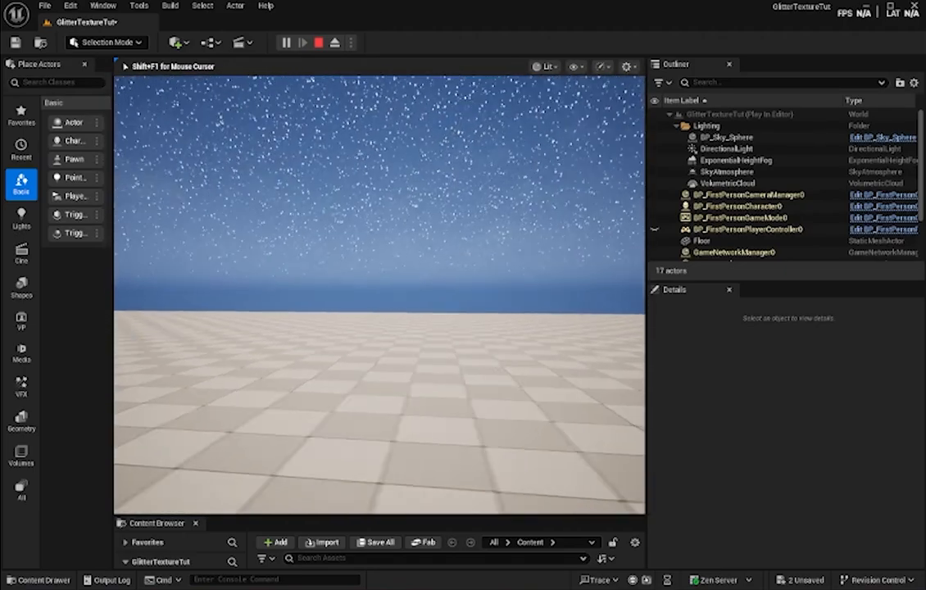
key("Escape")
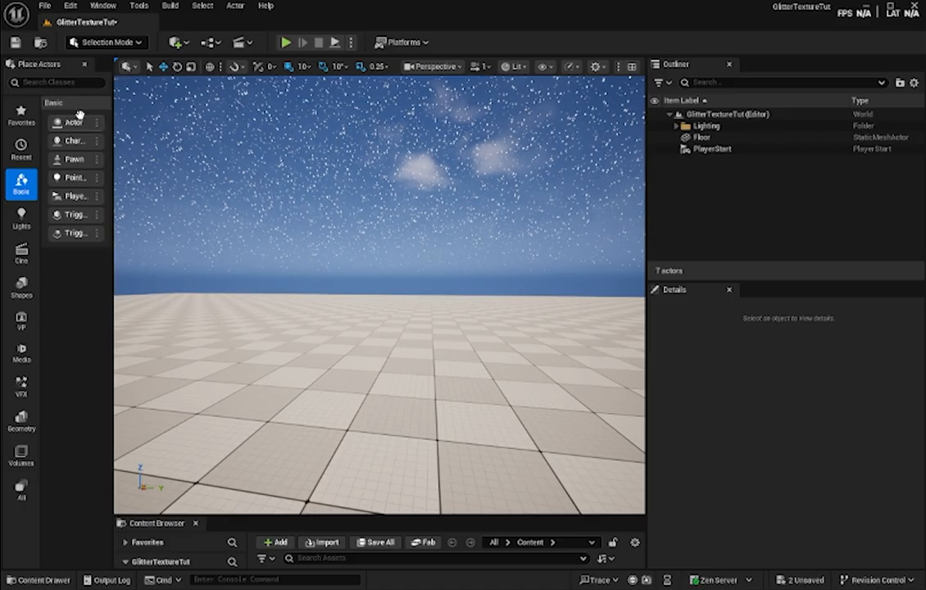
- Add a basic sphere shape to the level
left_click(109, 43)
left_click(111, 44)
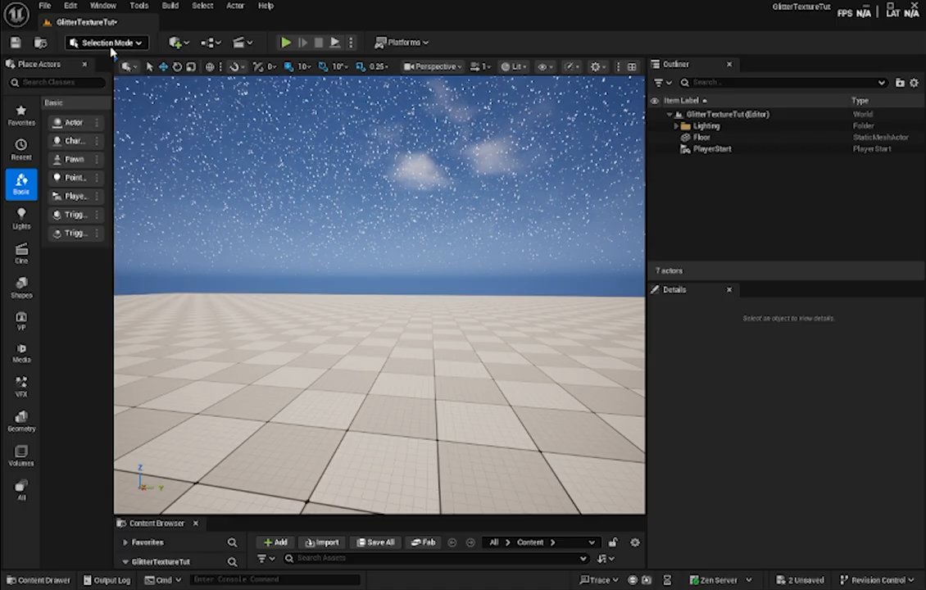
left_click(175, 42)
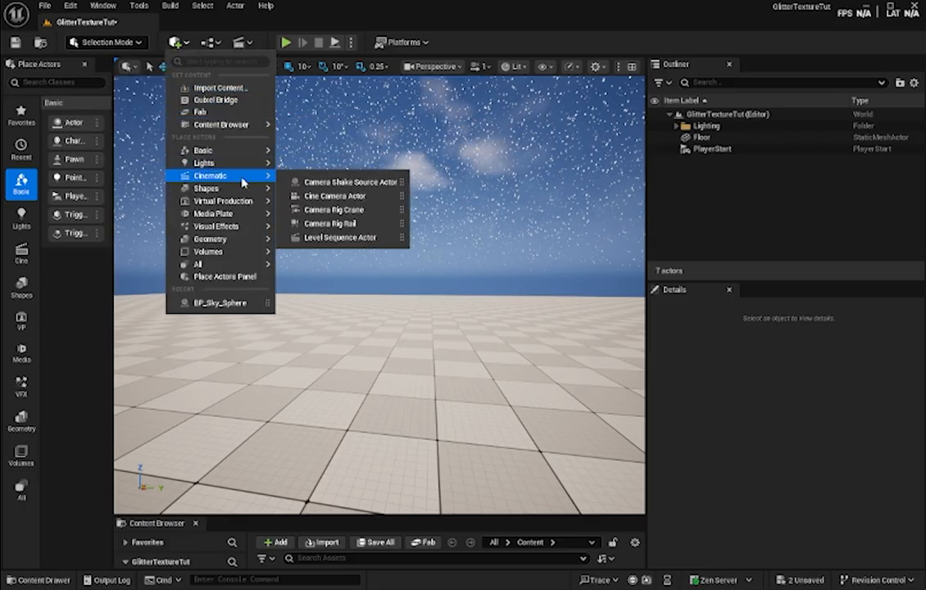
mouse_move(243, 189)
left_click(316, 209)
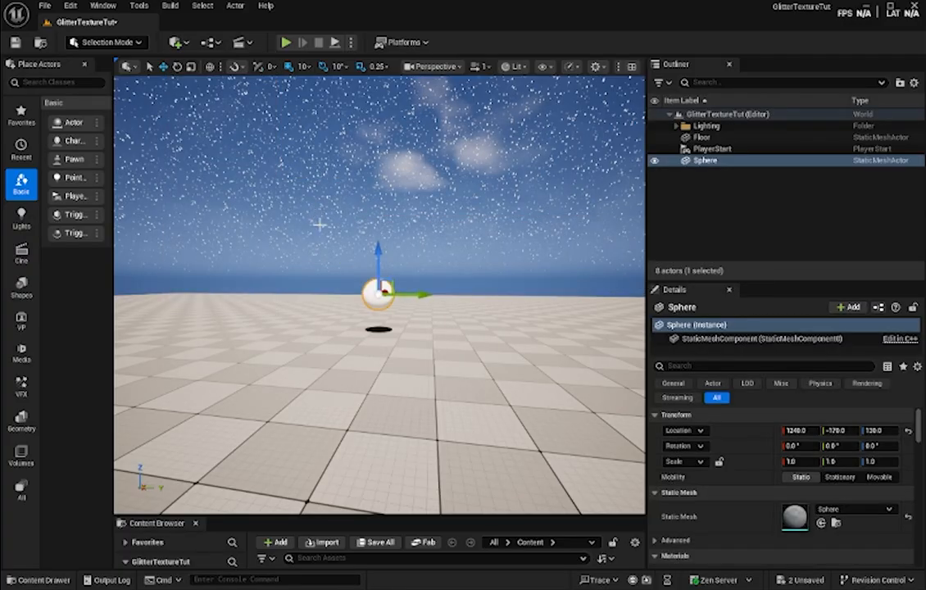
- Examine the new sphere up close from several angles
left_click_drag(377, 251, 378, 217)
key("w")
right_click_drag(408, 238, 375, 195)
left_click_drag(344, 181, 343, 322)
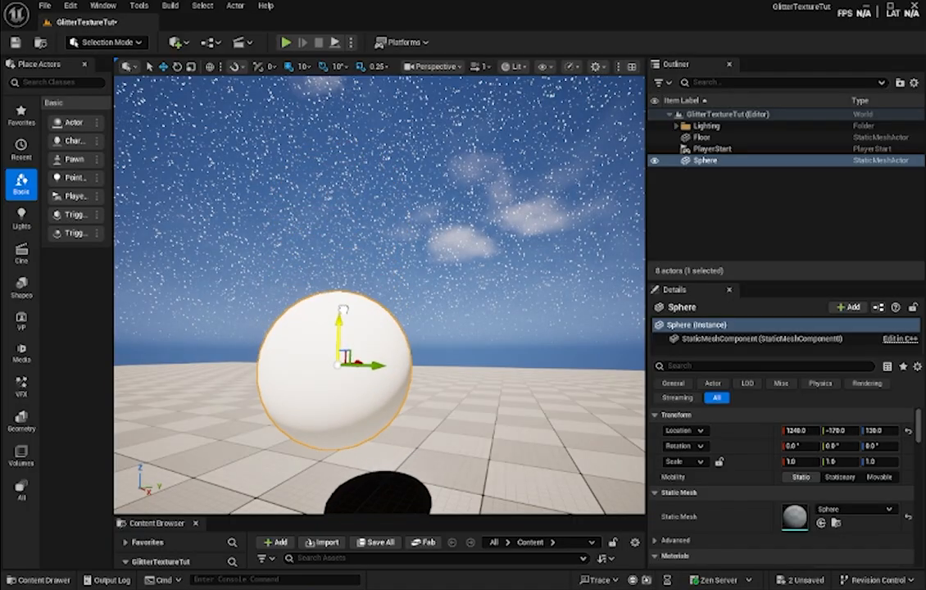
key("s")
right_click_drag(342, 322, 287, 361)
key("w")
key("d")
key("s")
key("a")
key("d")
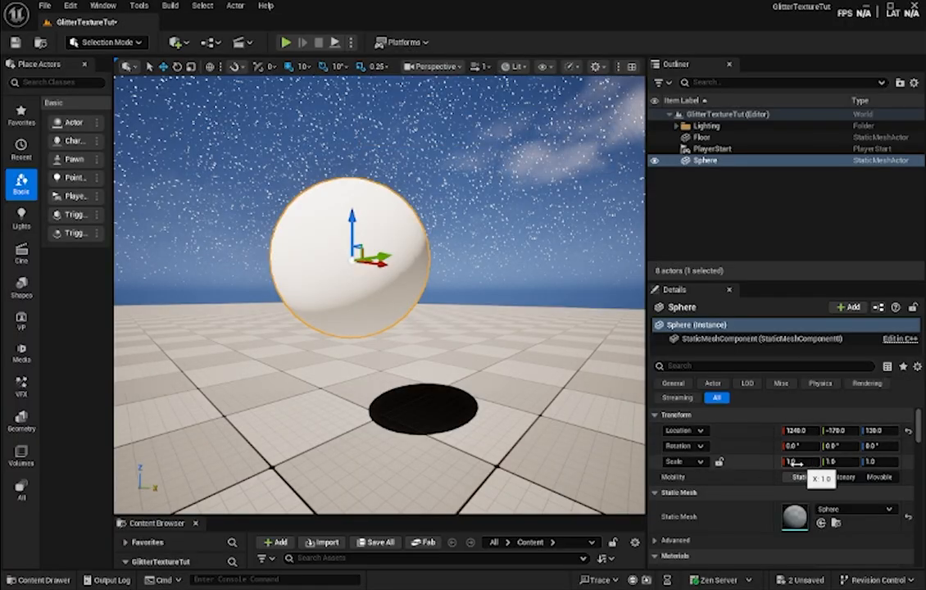
- Lock the sphere's scale proportions, set its scale to 3, and raise it above the floor to a Z location of 190
left_click(718, 461)
left_click_drag(792, 462, 868, 461)
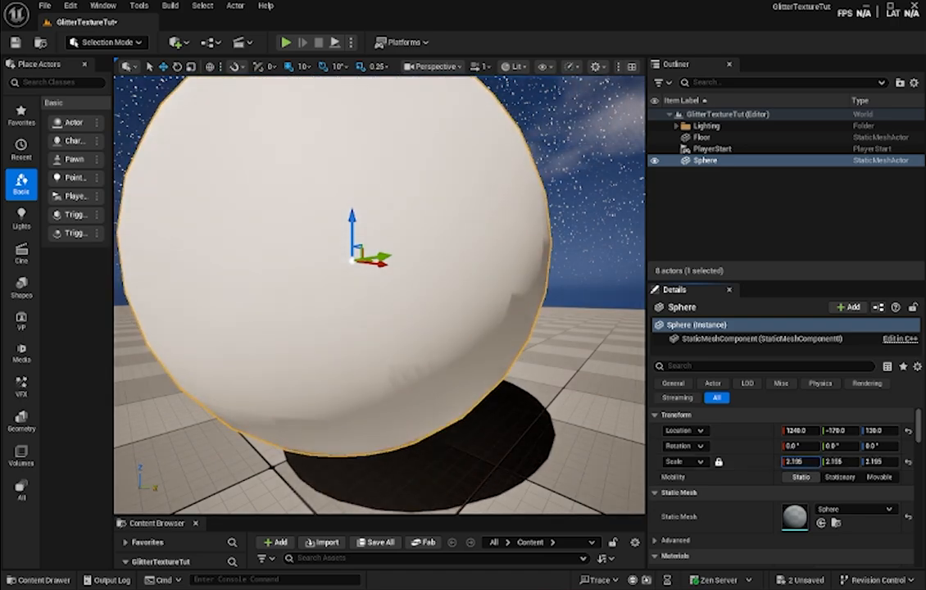
left_click(793, 462)
type("3")
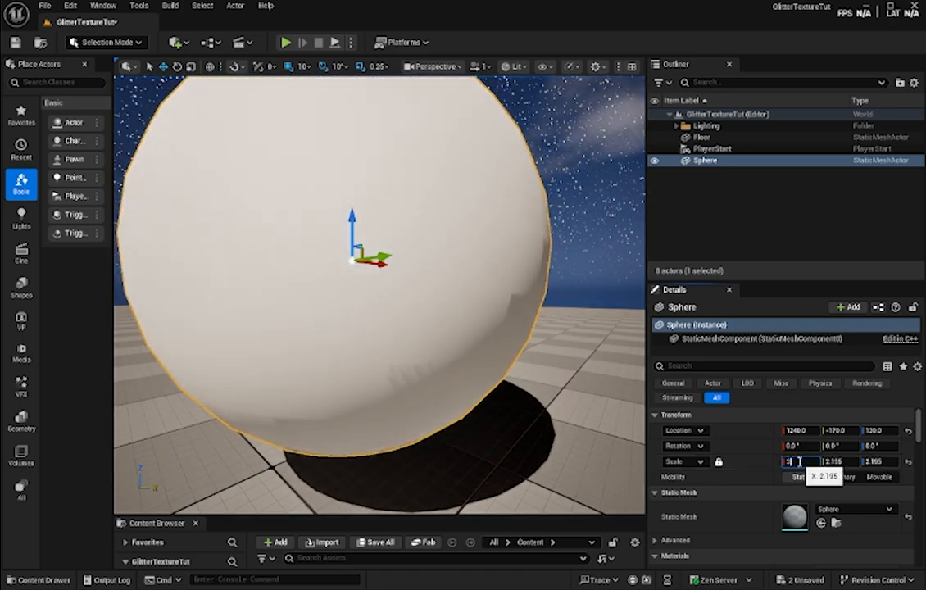
key("Return")
key("f")
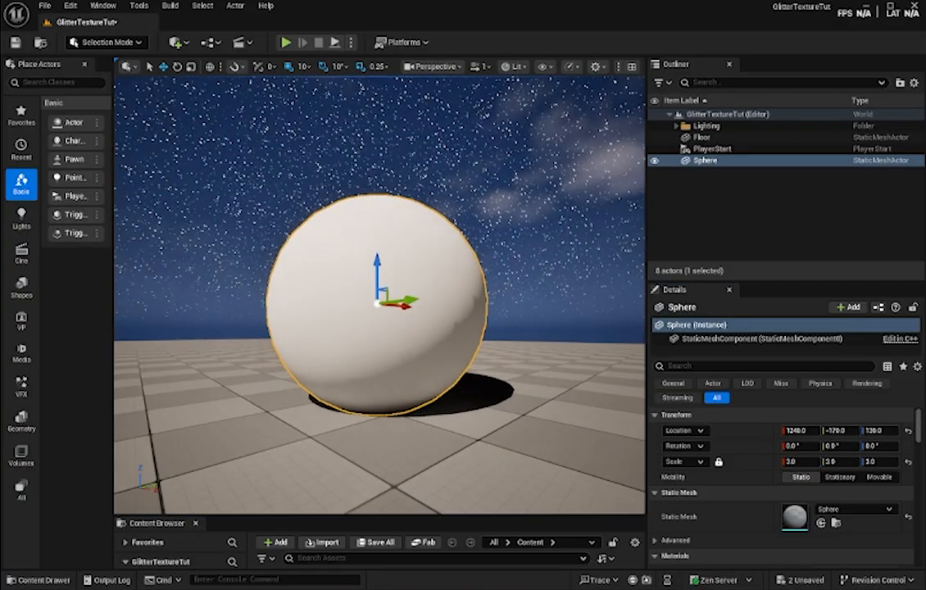
left_click_drag(377, 267, 382, 226)
left_click(40, 580)
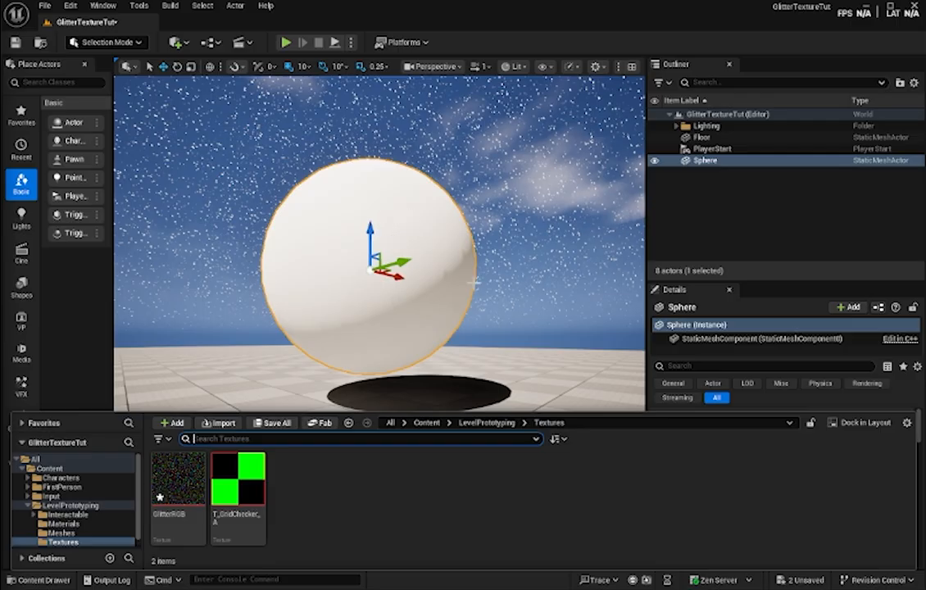
mouse_move(498, 290)
right_mouse_down()
mouse_move(483, 324)
mouse_move(610, 308)
mouse_move(489, 295)
mouse_move(497, 291)
right_mouse_up()
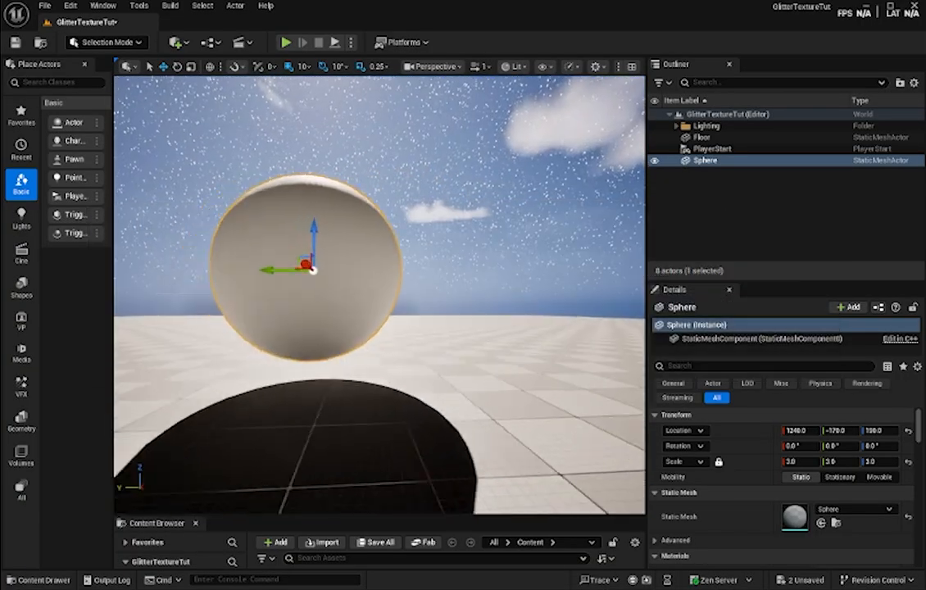
right_click_drag(379, 295, 536, 285)
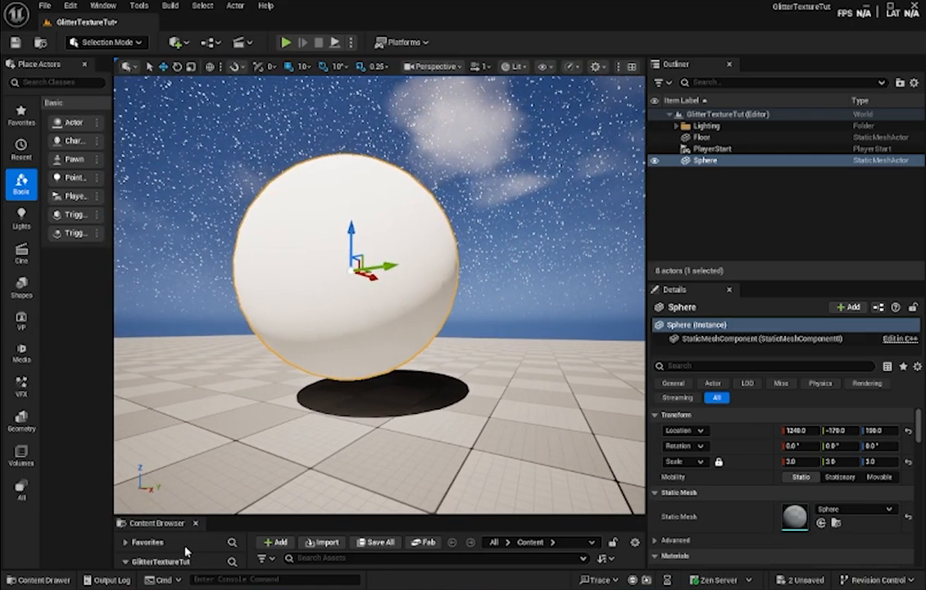
left_click(50, 580)
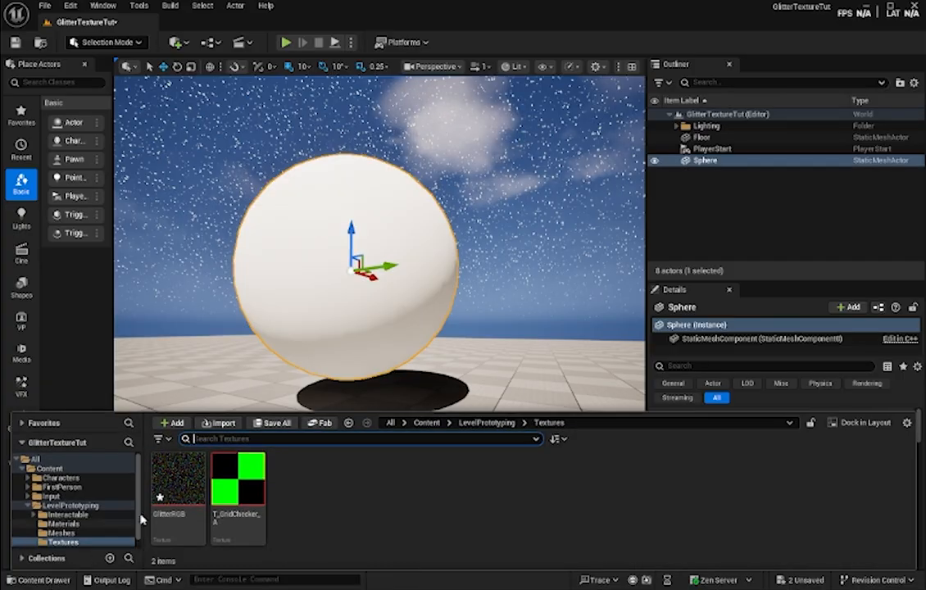
mouse_move(180, 491)
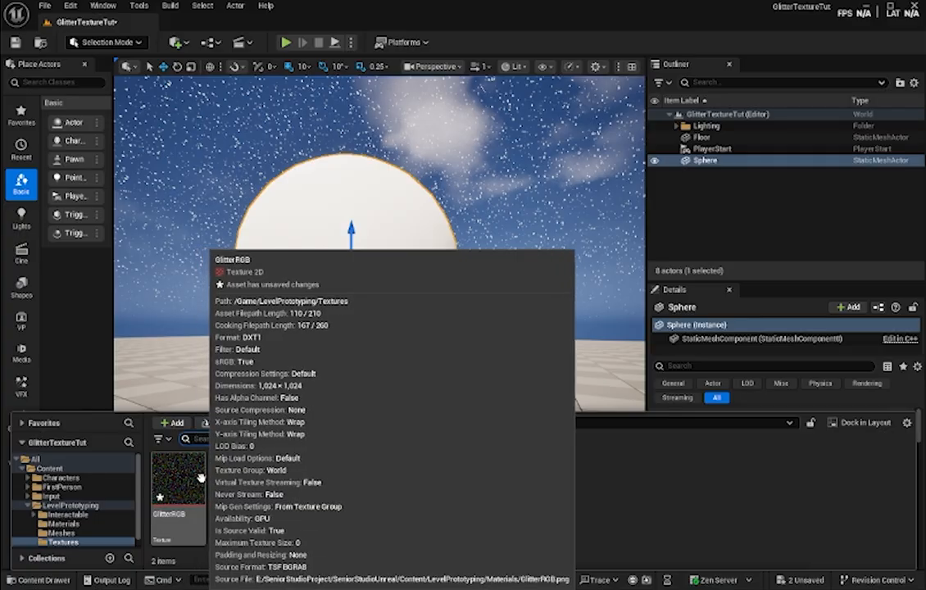
left_click(492, 39)
mouse_move(491, 164)
right_mouse_down()
mouse_move(394, 187)
mouse_move(475, 192)
mouse_move(565, 182)
mouse_move(557, 176)
mouse_move(542, 191)
mouse_move(557, 195)
mouse_move(531, 181)
right_mouse_up()
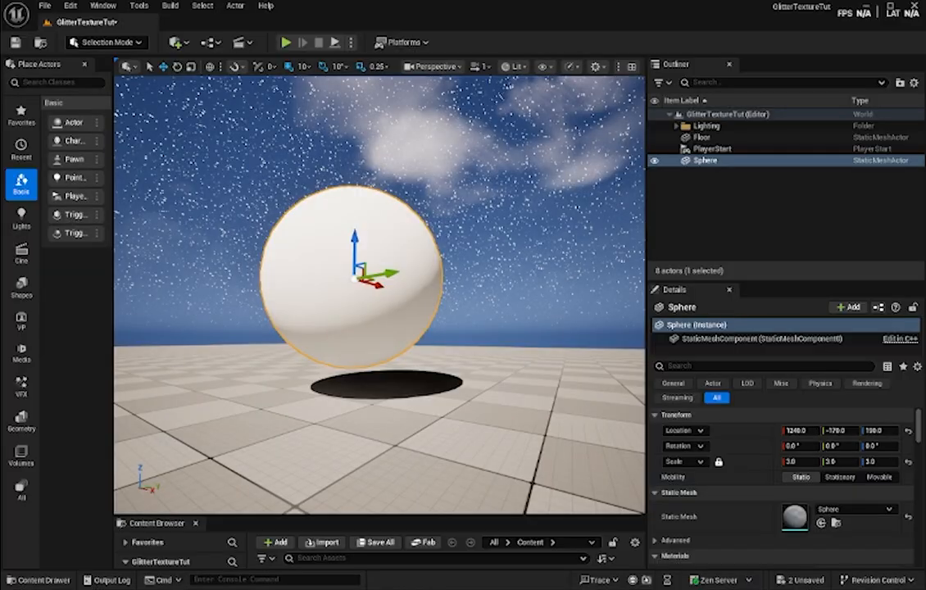
- Open the GlitterRGB texture from the Textures folder, inspect its coloured speckle pattern, and close its editor
left_click(32, 579)
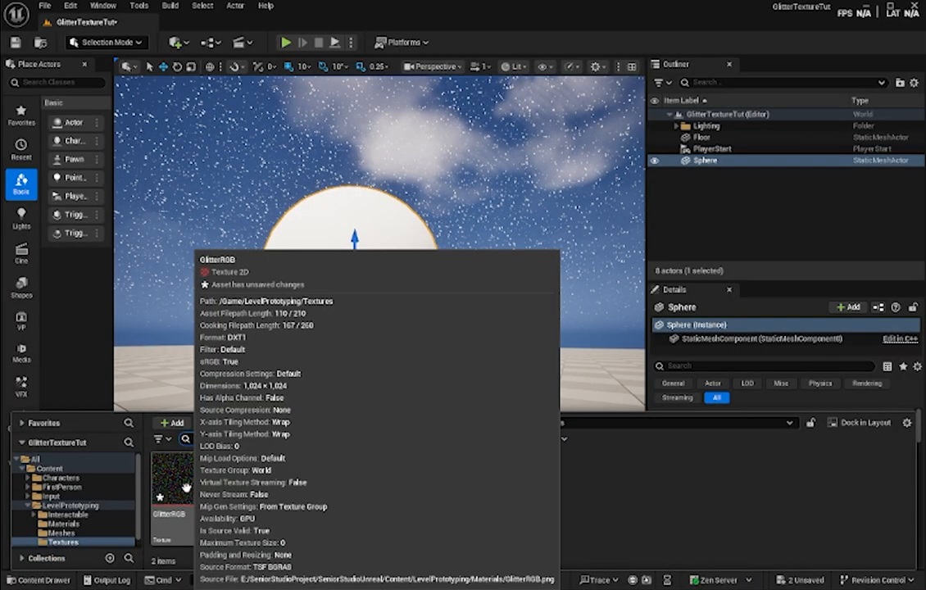
double_click(187, 488)
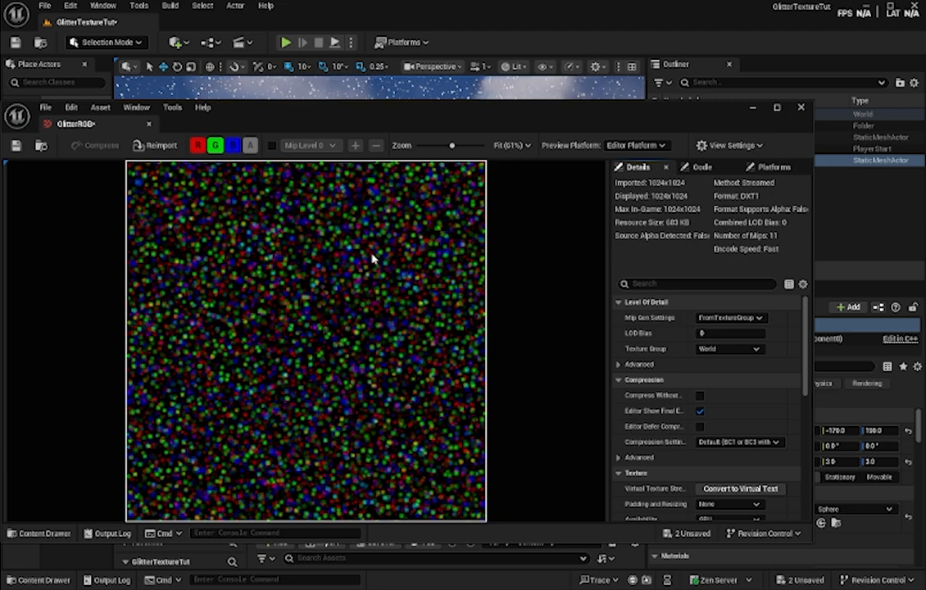
left_click(800, 108)
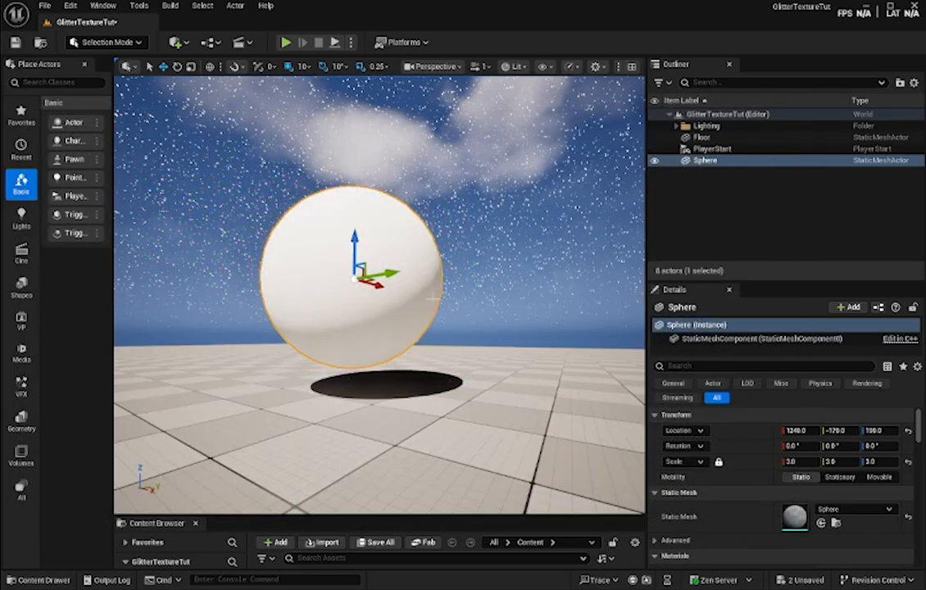
- Create a new material named M_GlitterTexture in the LevelPrototyping Materials folder
left_click(32, 580)
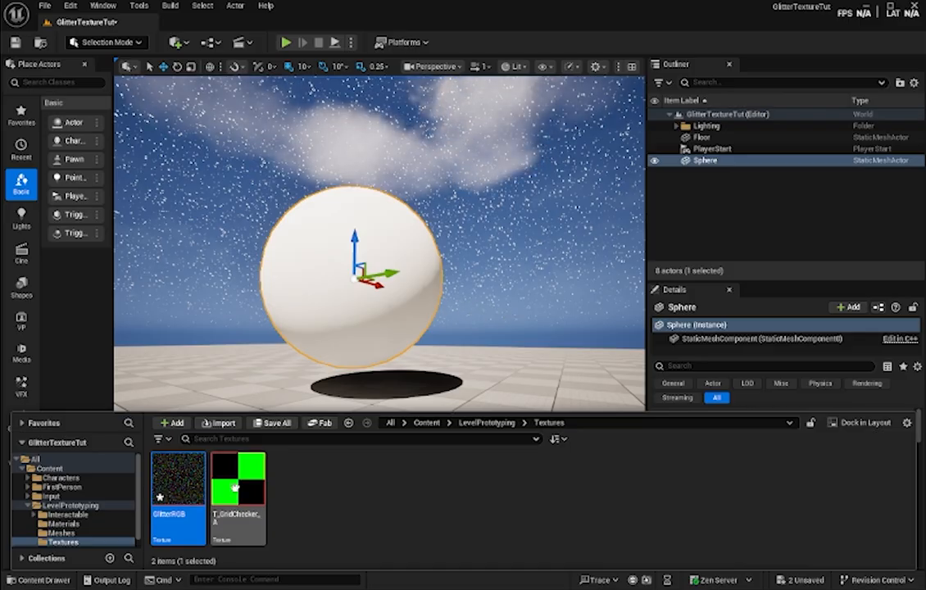
left_click(320, 498)
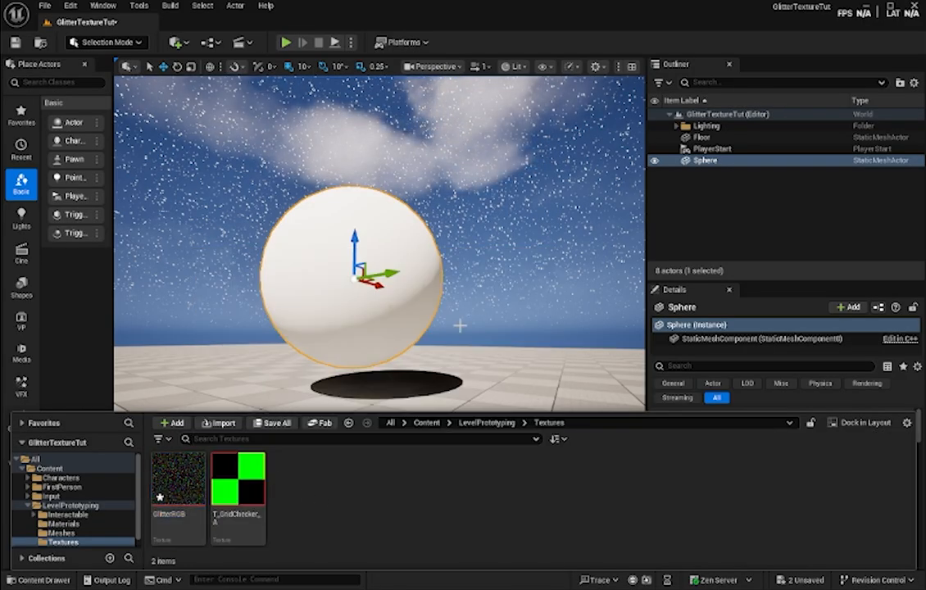
mouse_move(224, 495)
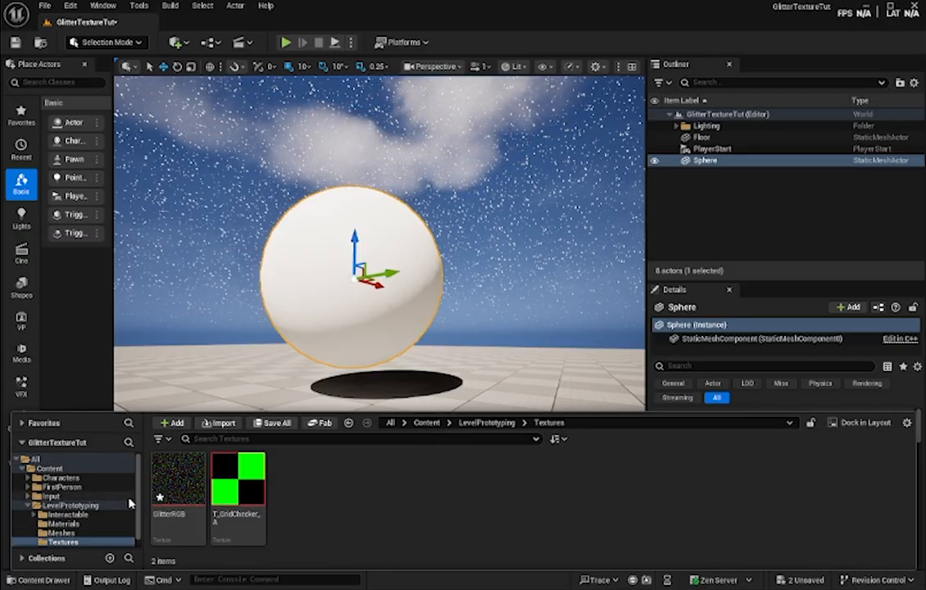
left_click(61, 524)
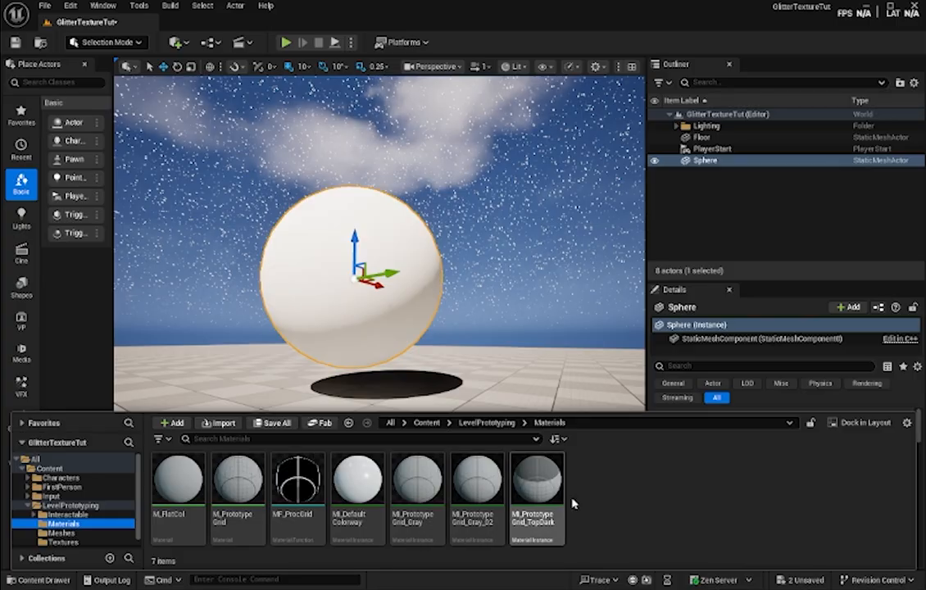
left_click(172, 422)
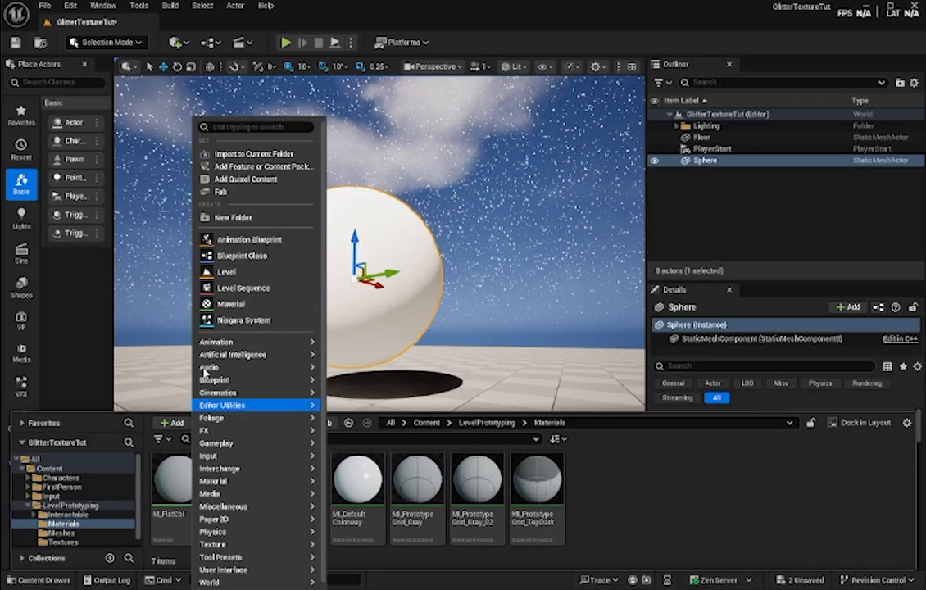
left_click(245, 304)
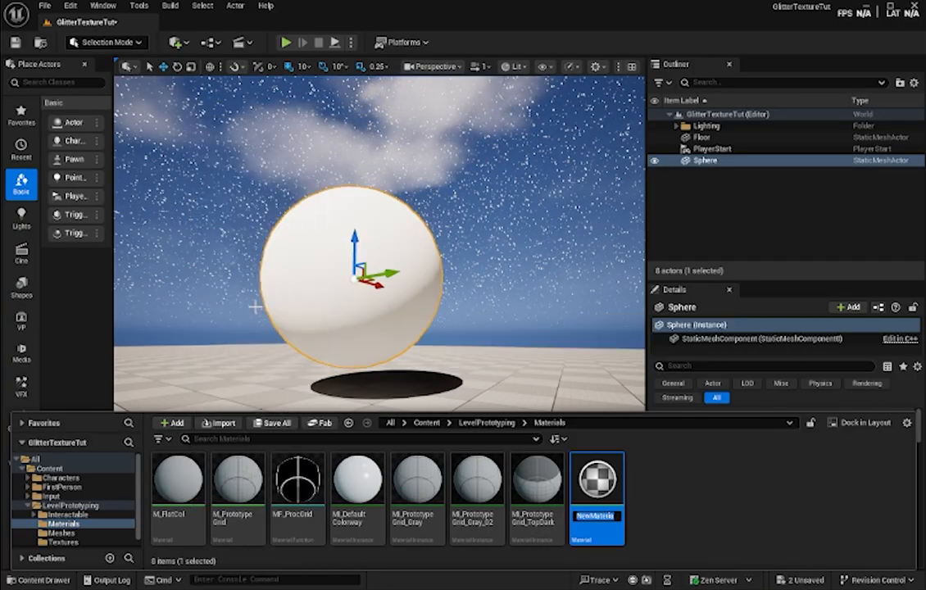
type("M_G")
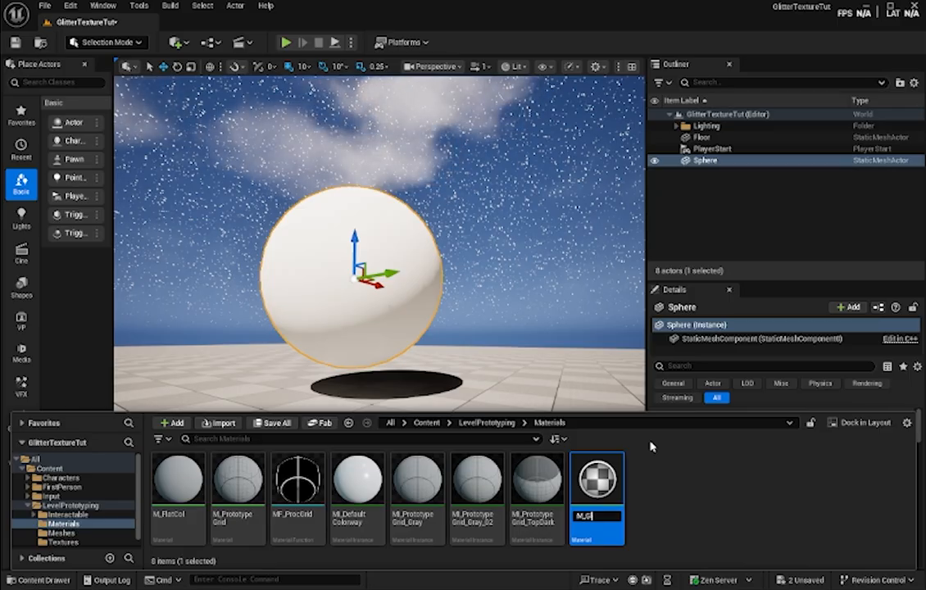
type("re")
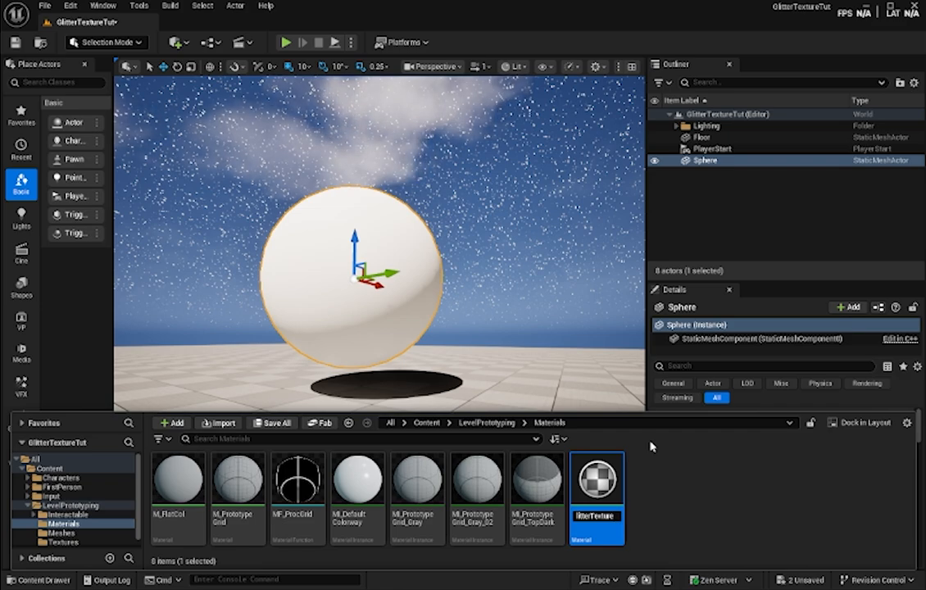
key("Return")
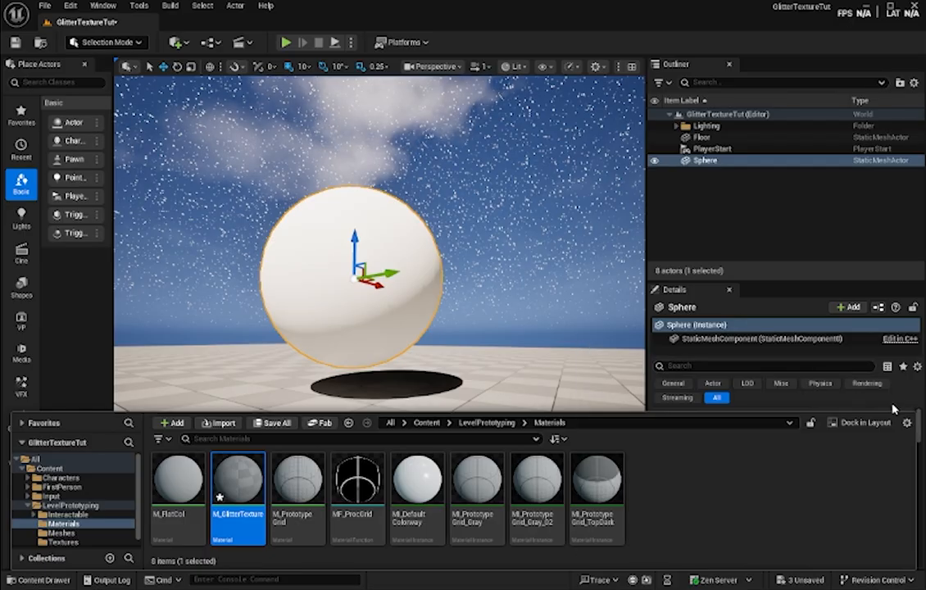
- Assign the M_GlitterTexture material to the sphere's Element 0 material slot
left_click_drag(237, 481, 815, 511)
scroll(815, 511, "down", 2)
scroll(815, 510, "down", 2)
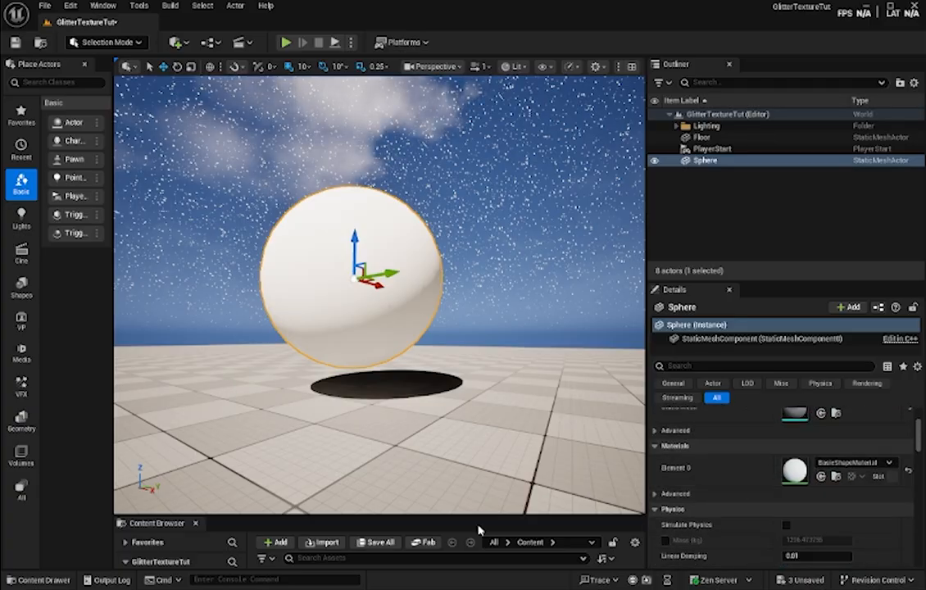
left_click(37, 580)
left_click_drag(242, 491, 803, 471)
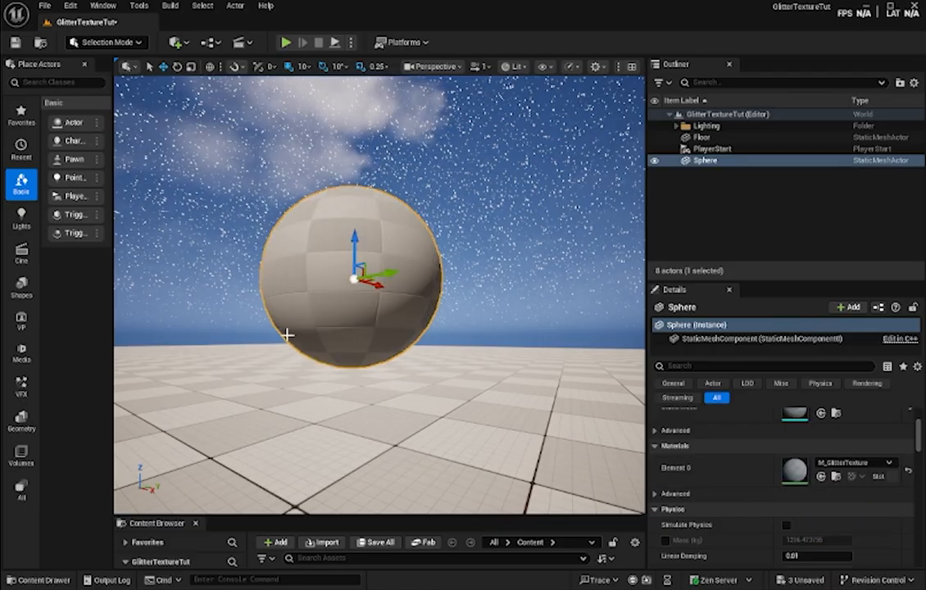
- Create a new material function named MF_GlitterTexture in the LevelPrototyping Materials folder
left_click(40, 580)
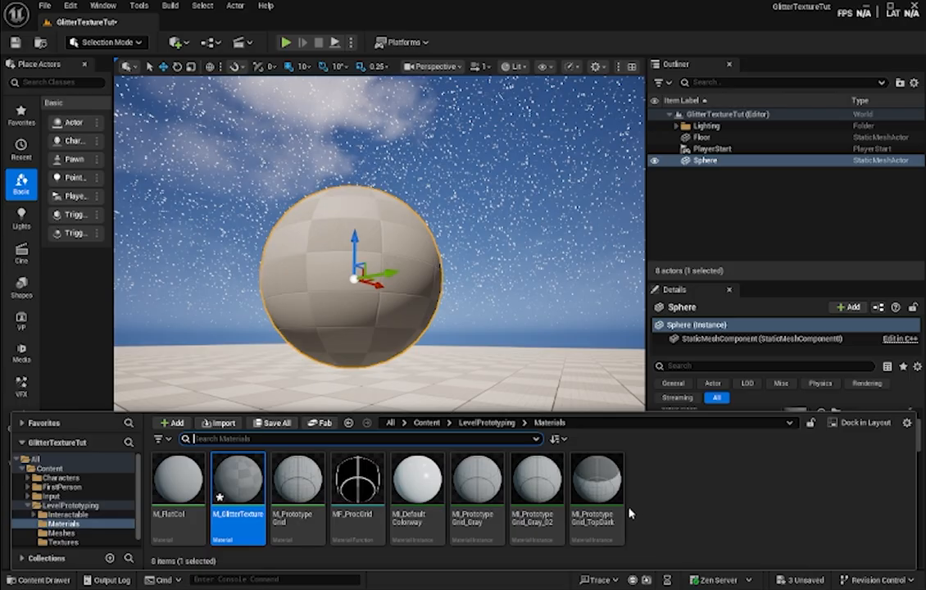
left_click(695, 488)
left_click(170, 422)
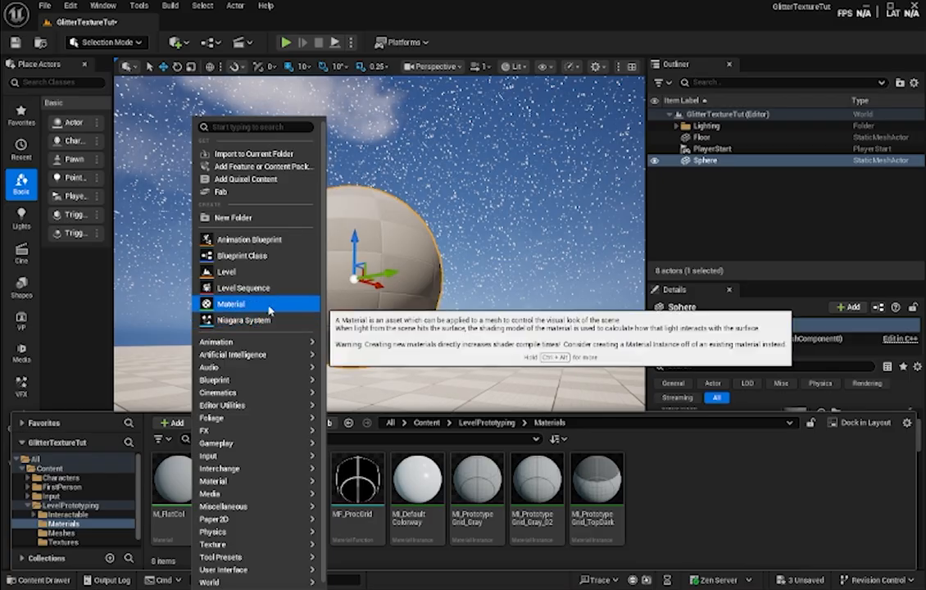
mouse_move(267, 346)
mouse_move(262, 481)
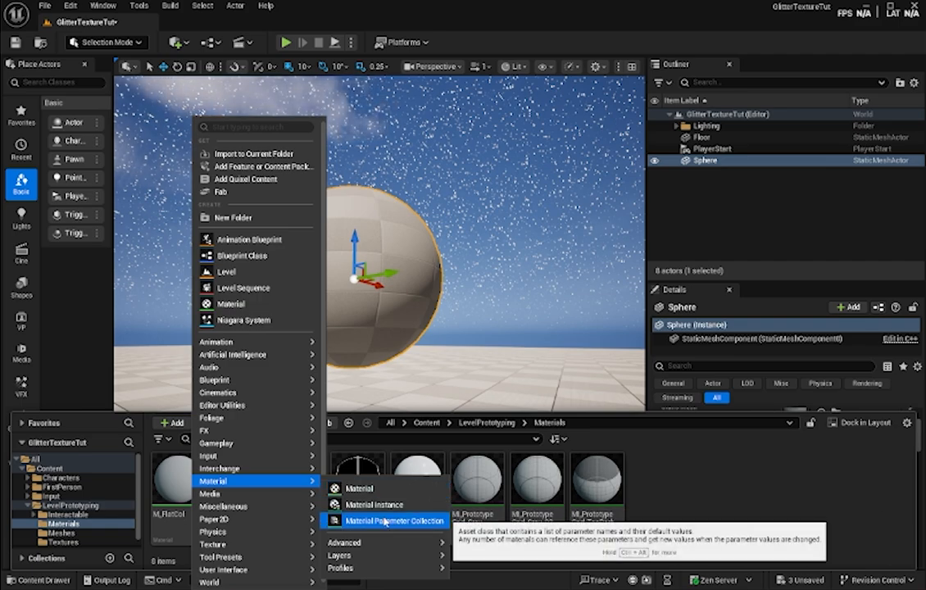
mouse_move(344, 543)
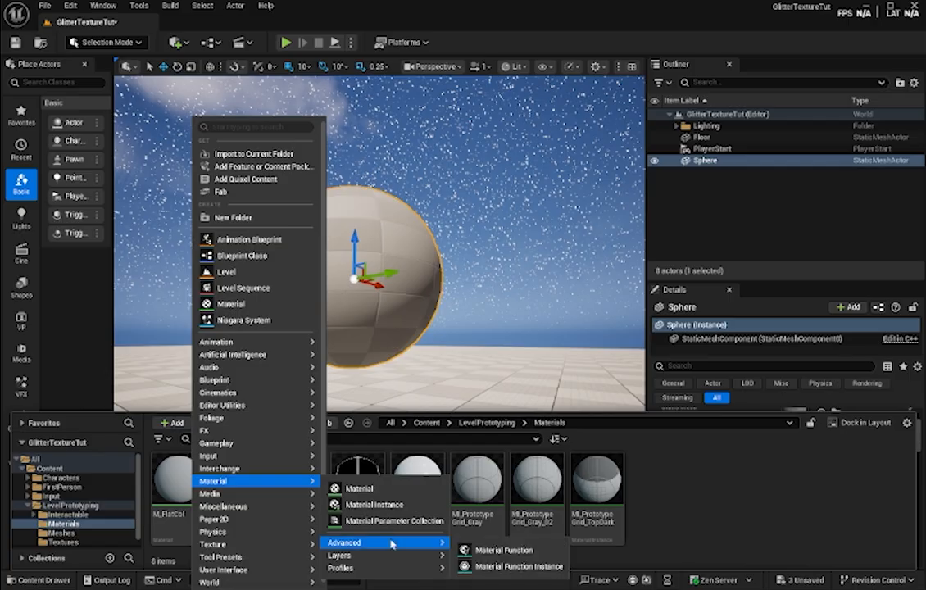
left_click(505, 549)
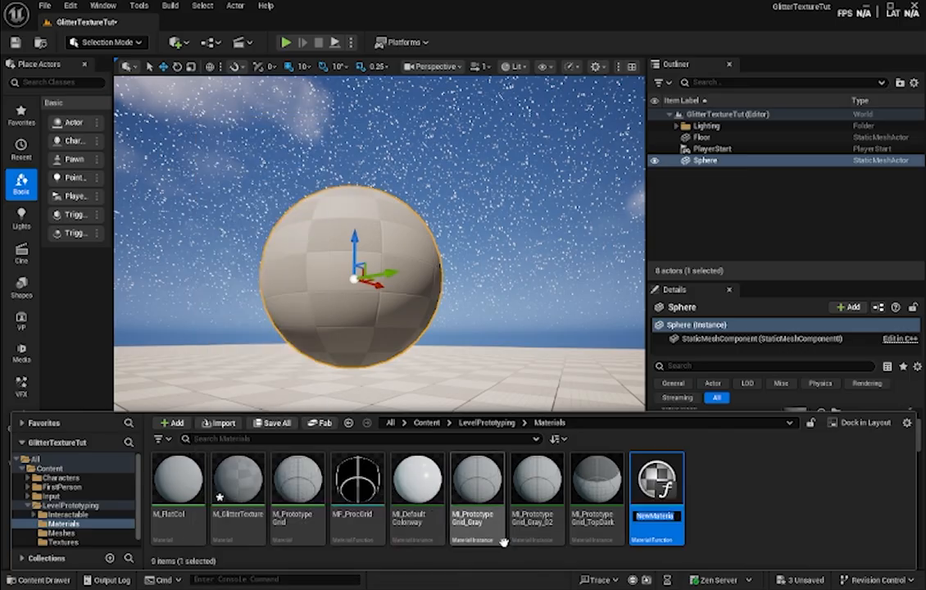
type("M")
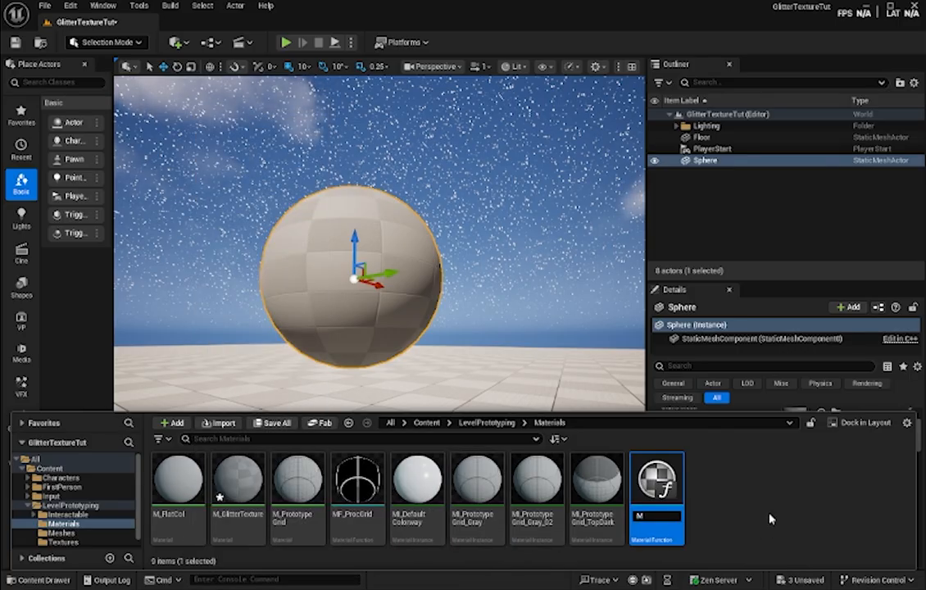
type("F_")
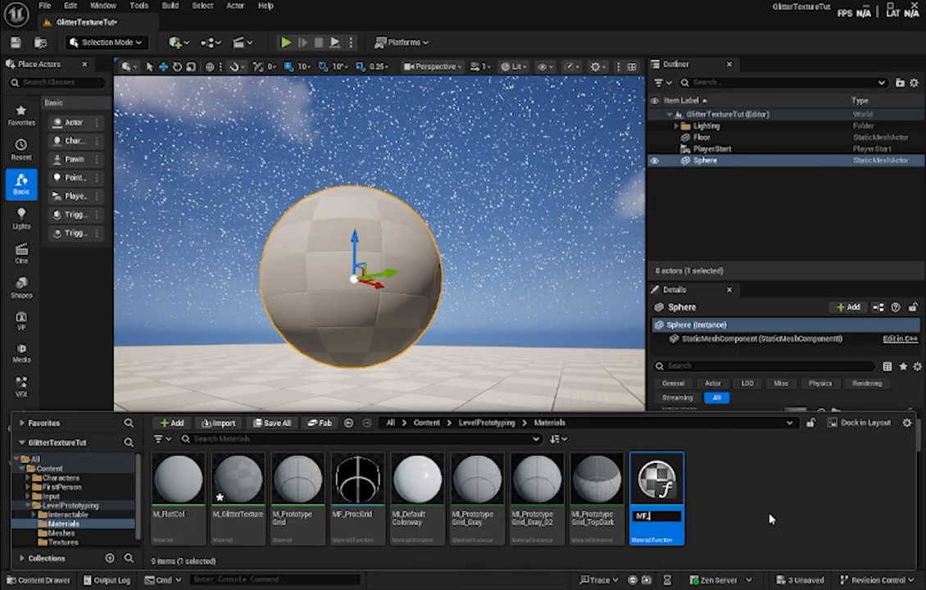
type("GlitterTexture")
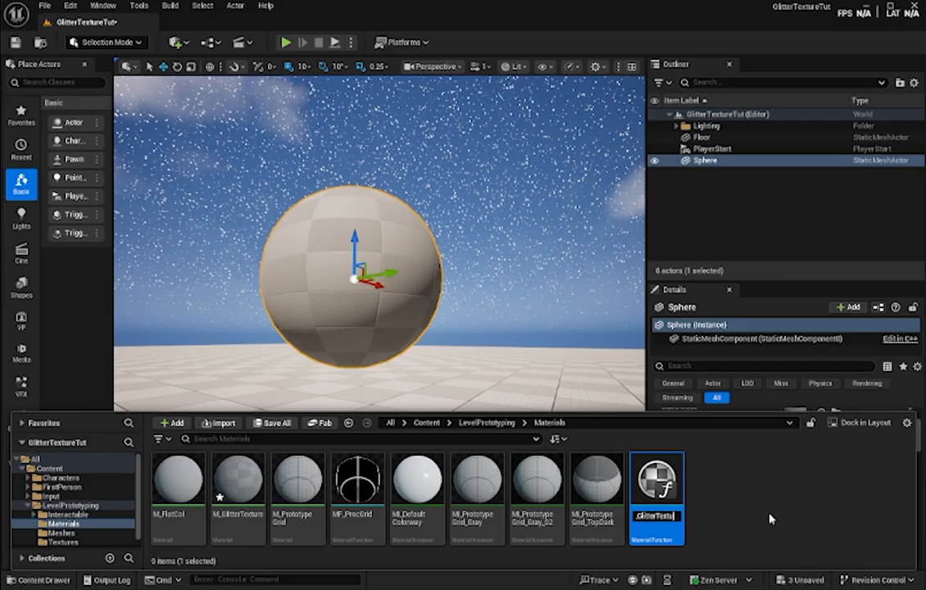
key("Return")
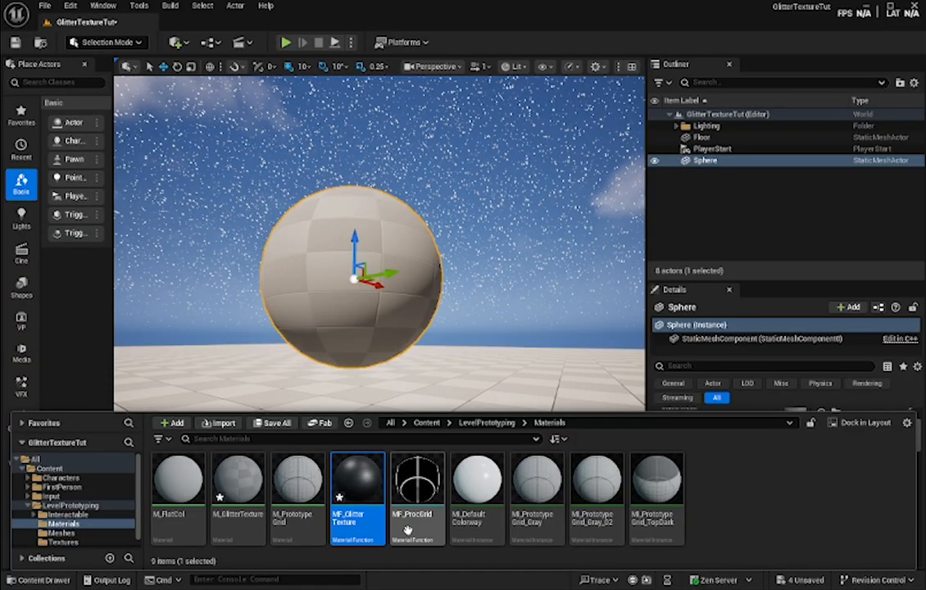
- Open the MF_GlitterTexture material function and enlarge its editor to fill the screen
double_click(372, 488)
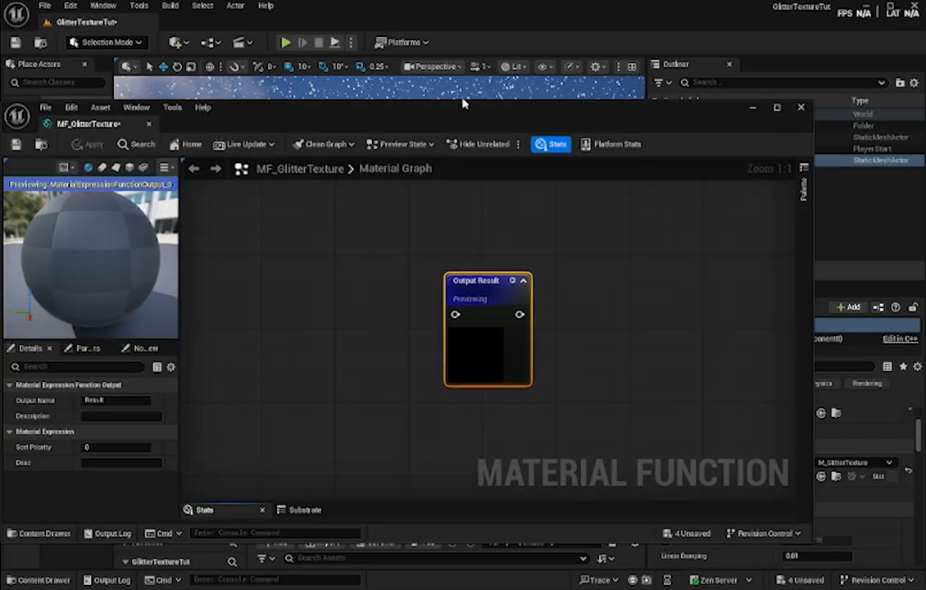
left_click_drag(442, 123, 573, 87)
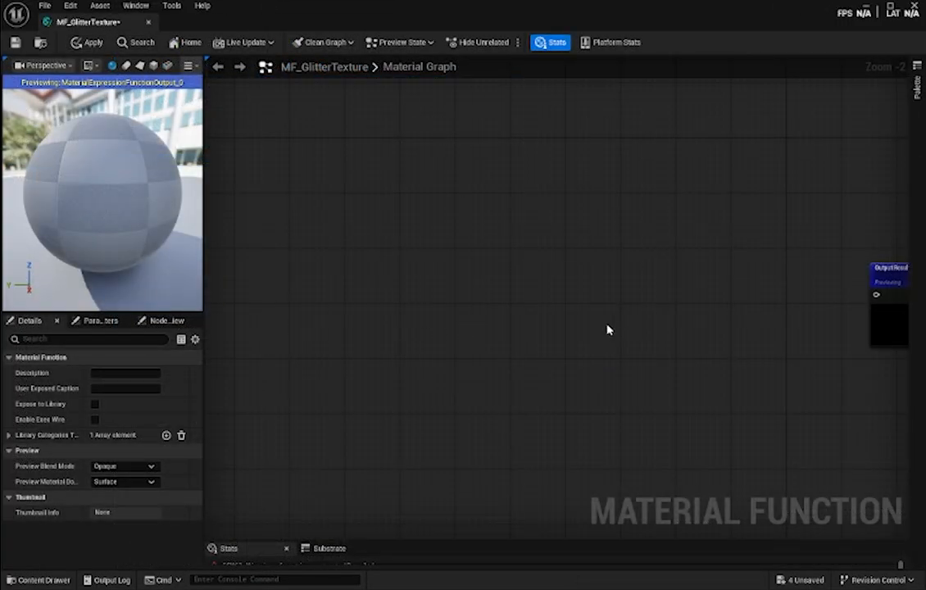
right_click_drag(607, 327, 655, 301)
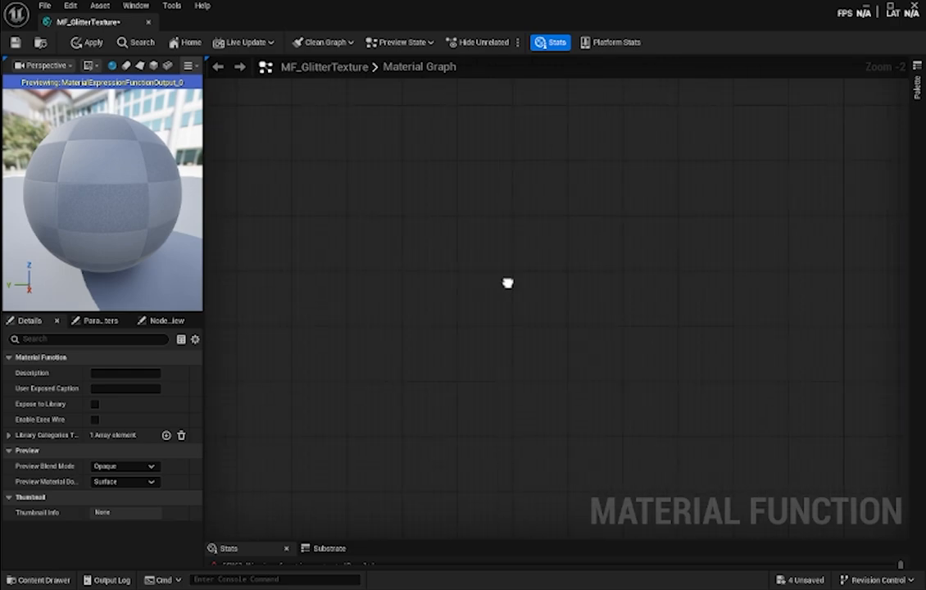
- Add a TextureCoordinate node to the MF_GlitterTexture material graph
right_click(375, 181)
type("te")
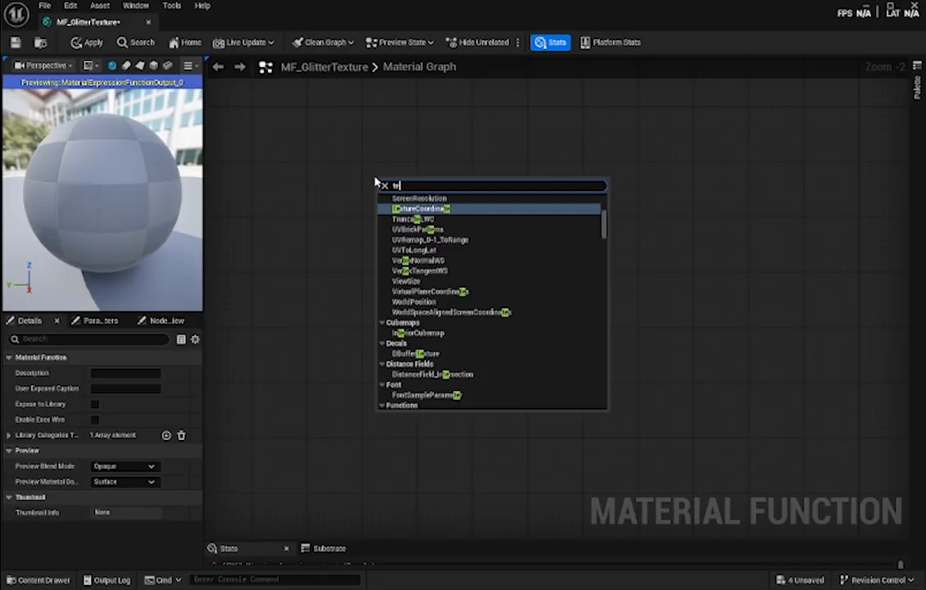
type("xtureco")
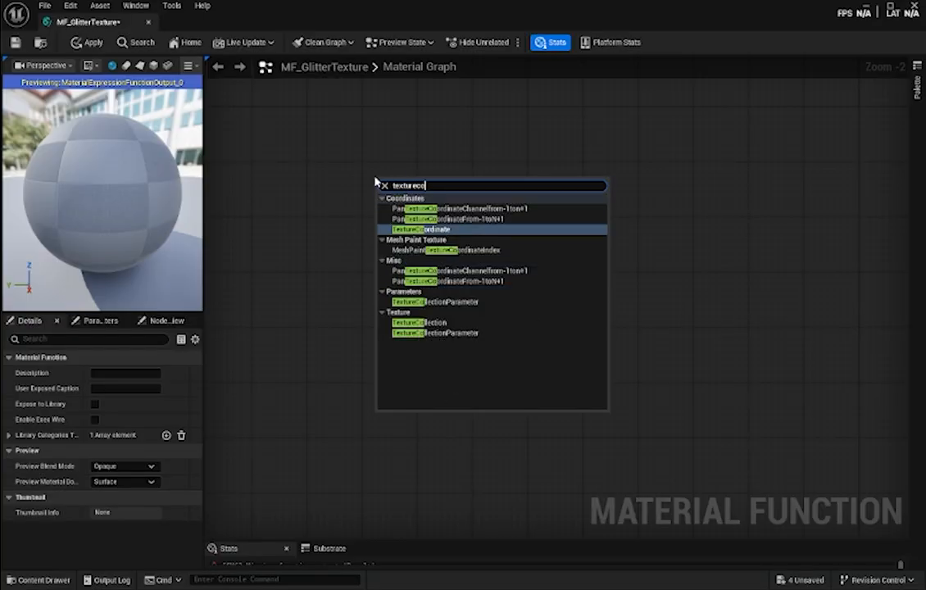
type("o")
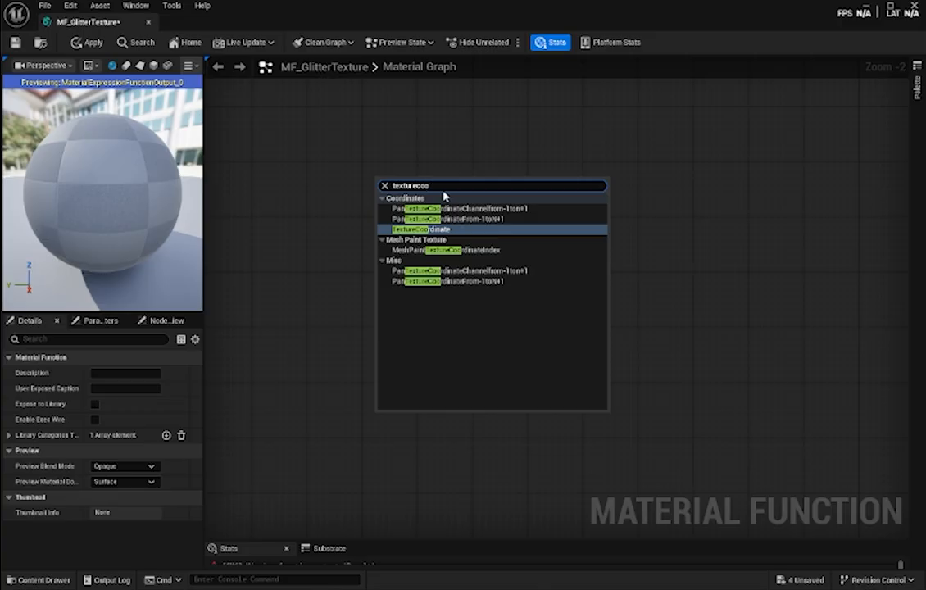
key("BackSpace")
key("BackSpace")
key("BackSpace")
key("BackSpace")
key("BackSpace")
key("BackSpace")
key("BackSpace")
type("coor")
key("Return")
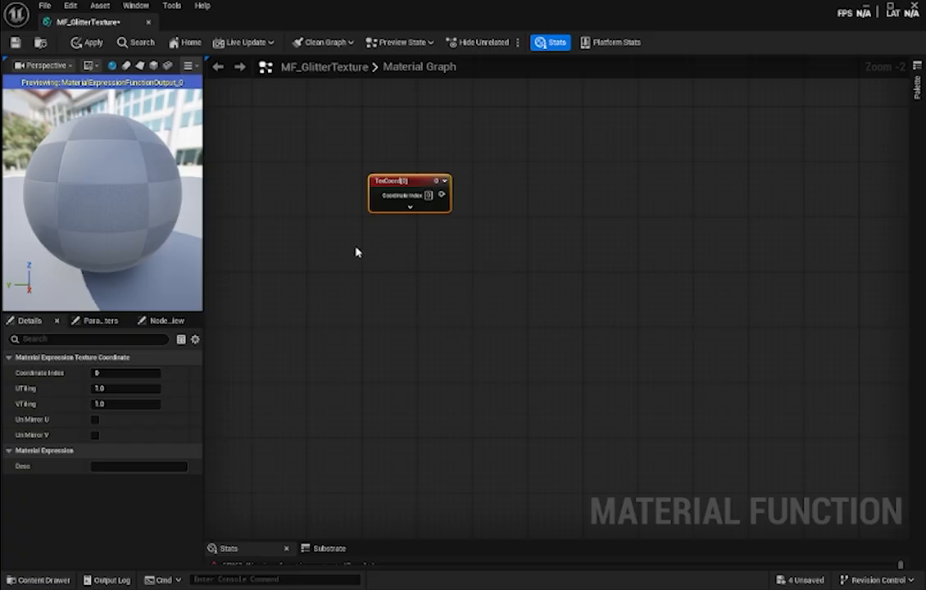
- Add a FunctionInput node named "Input GlitterScale" and align it beneath the TexCoord node
right_click(377, 242)
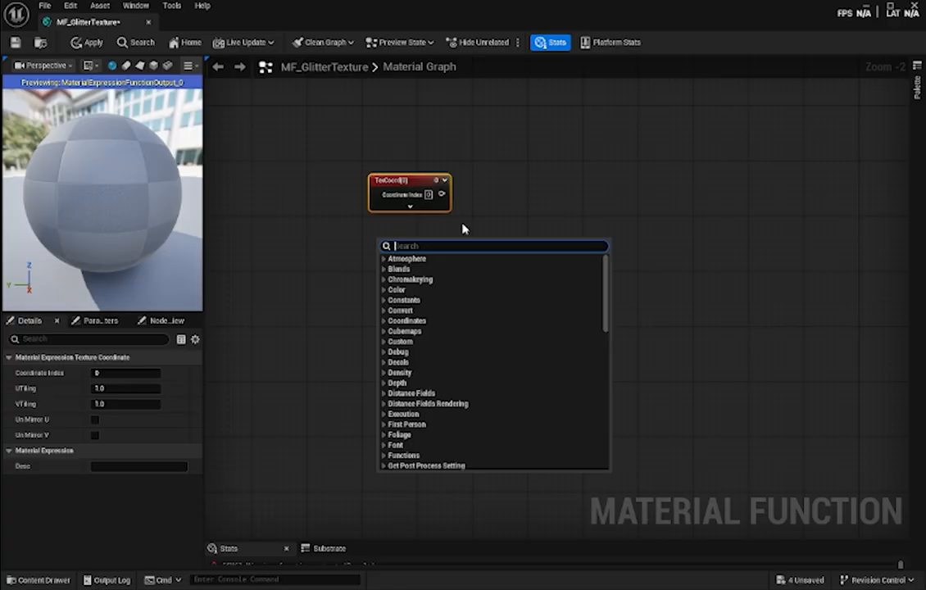
type("function")
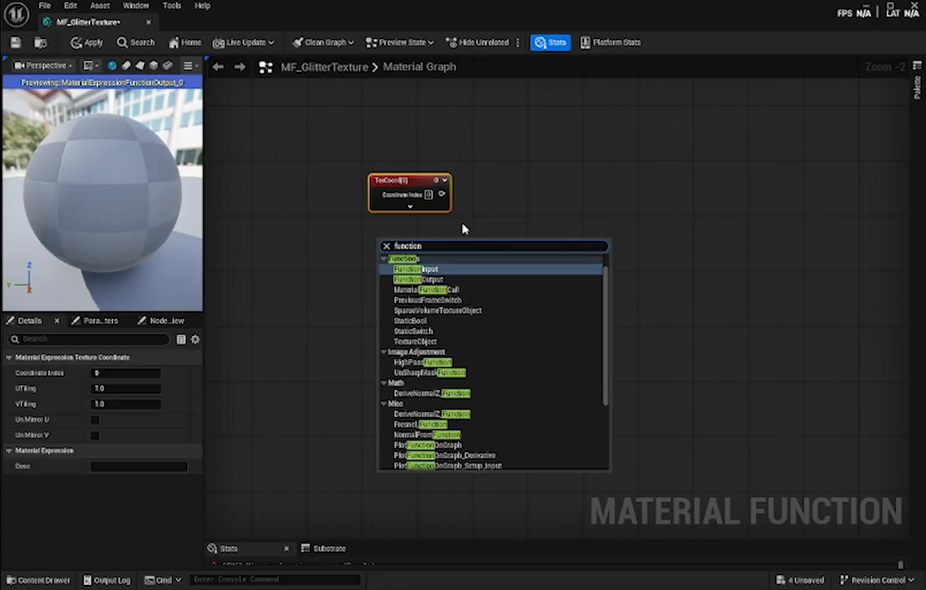
key("Return")
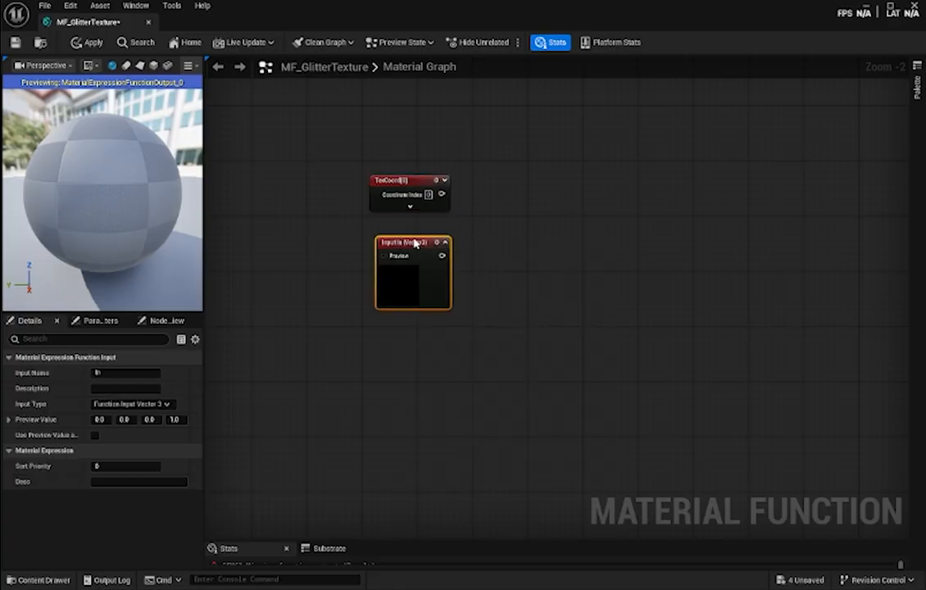
left_click_drag(413, 243, 411, 236)
left_click(121, 373)
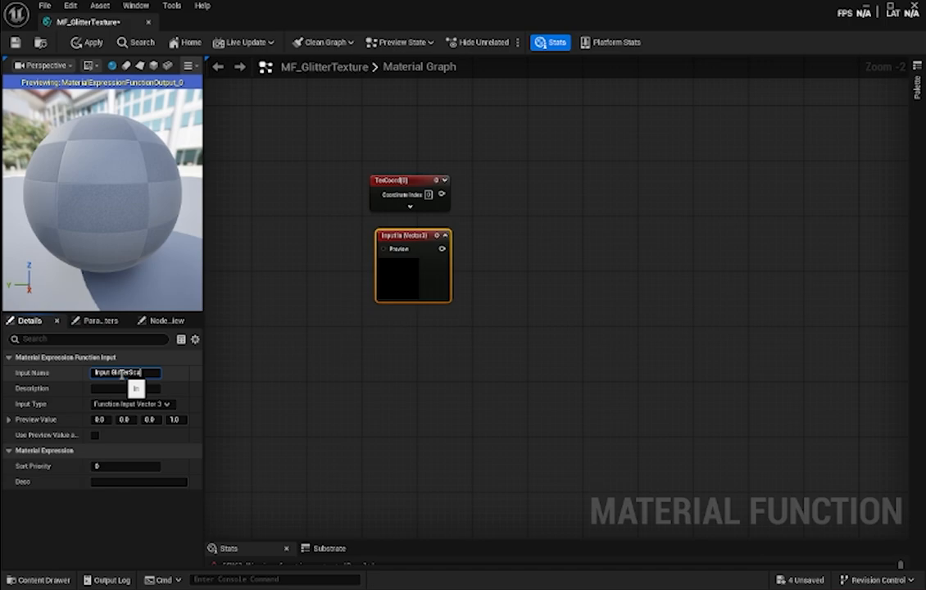
type("Input GlitterScale")
key("Return")
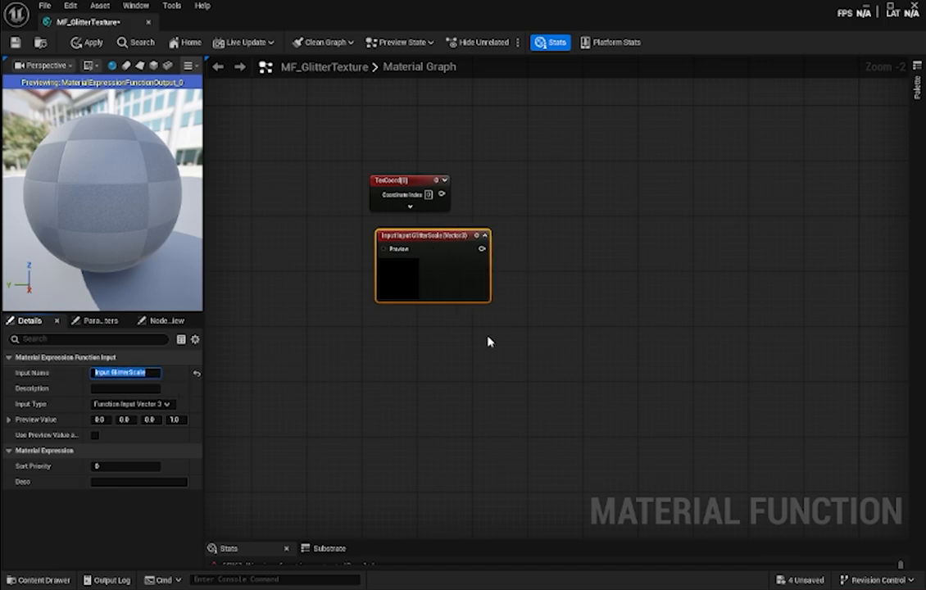
left_click(390, 275)
left_click_drag(422, 245, 415, 244)
- Add a second FunctionInput node named "Input GlitterOffset" and align it beneath the GlitterScale input
right_click(392, 340)
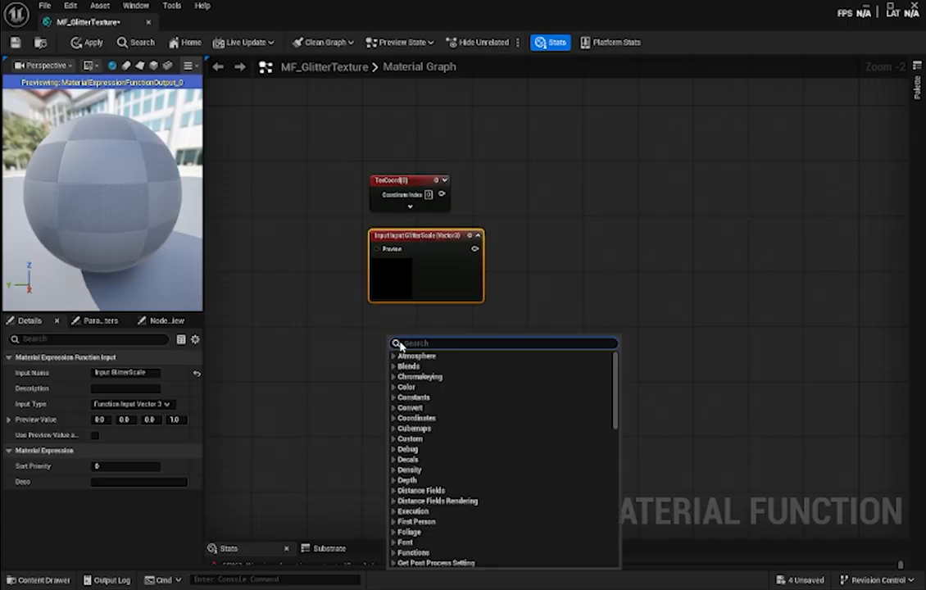
type("input")
key("Return")
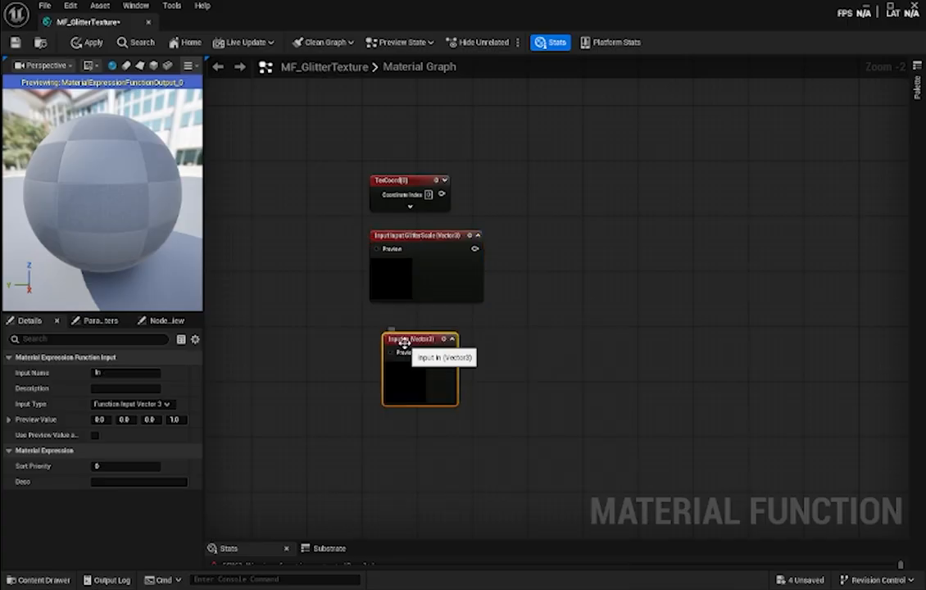
left_click(127, 372)
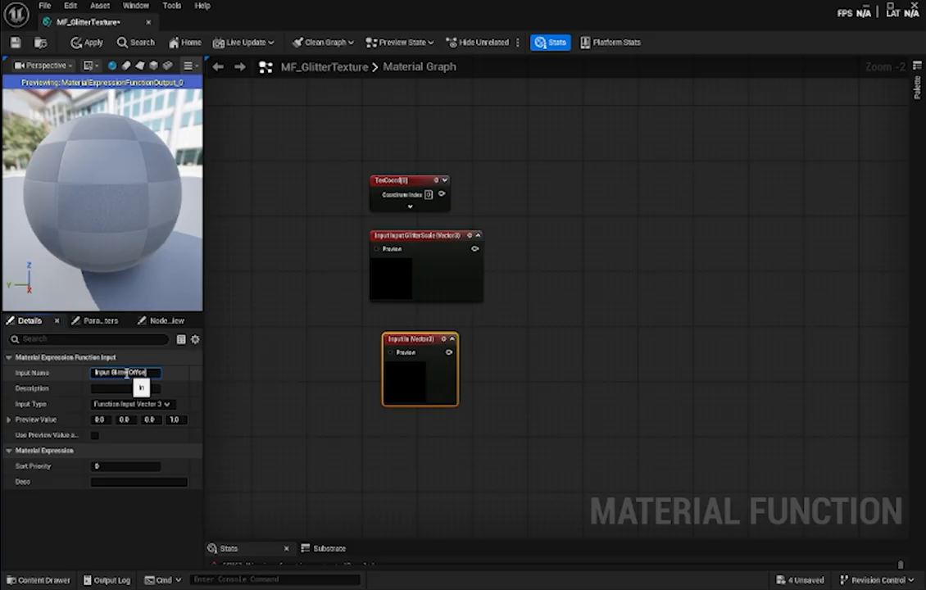
key("Return")
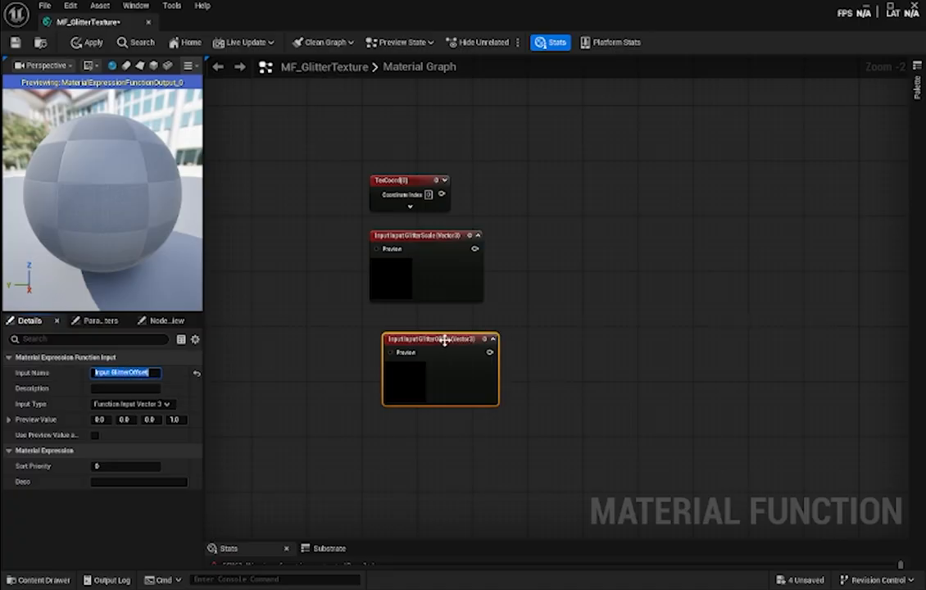
left_click_drag(444, 337, 428, 331)
left_click(477, 421)
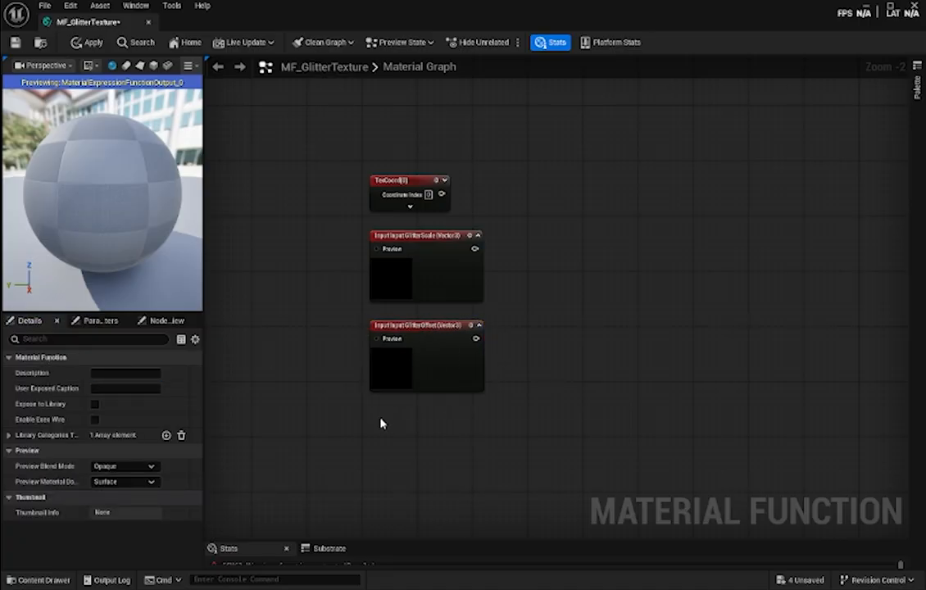
- Add a third FunctionInput node named "Input GlitterHeightRatio" and align it beneath the GlitterOffset input
right_click(382, 422)
type("func")
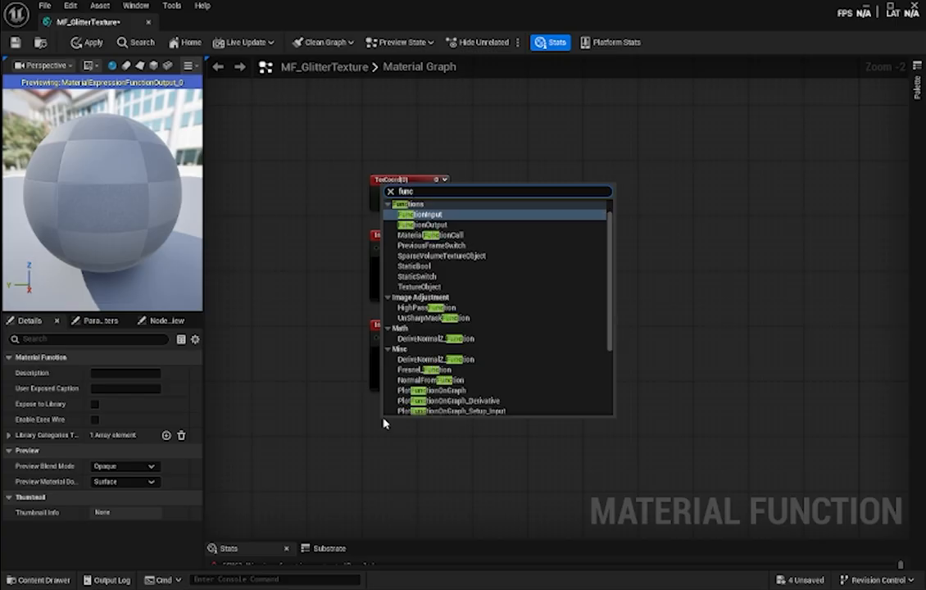
key("Return")
left_click(125, 373)
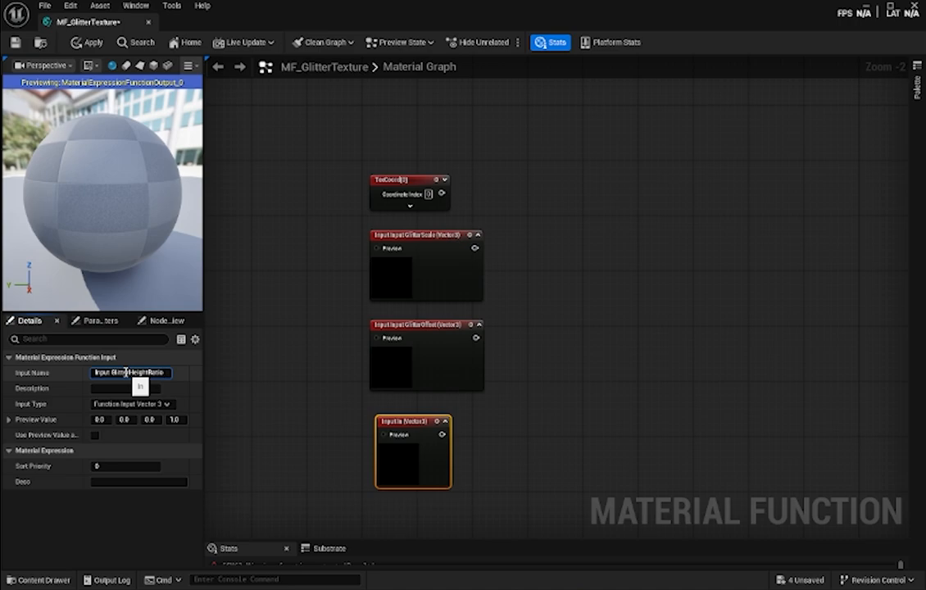
key("Return")
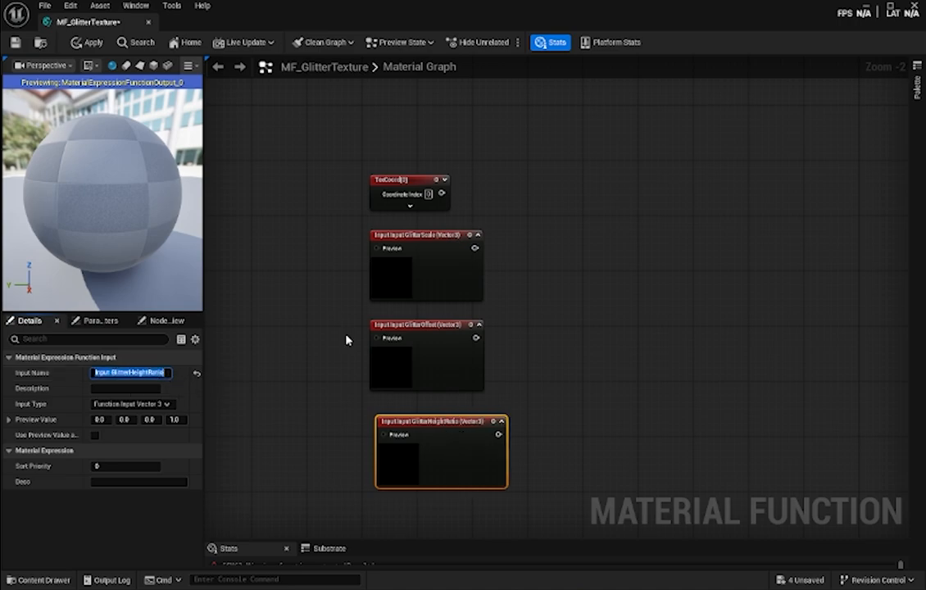
right_click_drag(528, 428, 539, 387)
left_click_drag(437, 382, 432, 374)
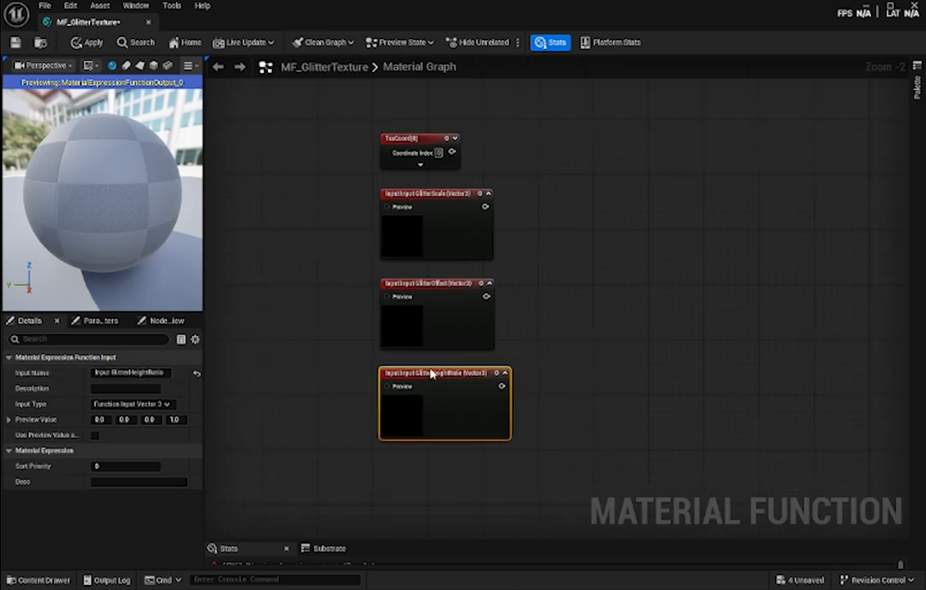
left_click(530, 334)
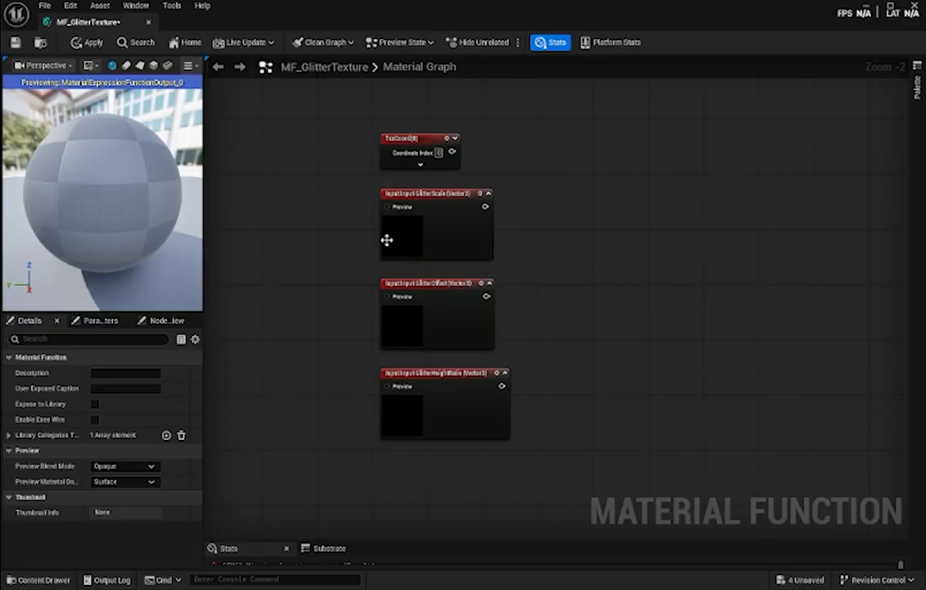
left_click(405, 235)
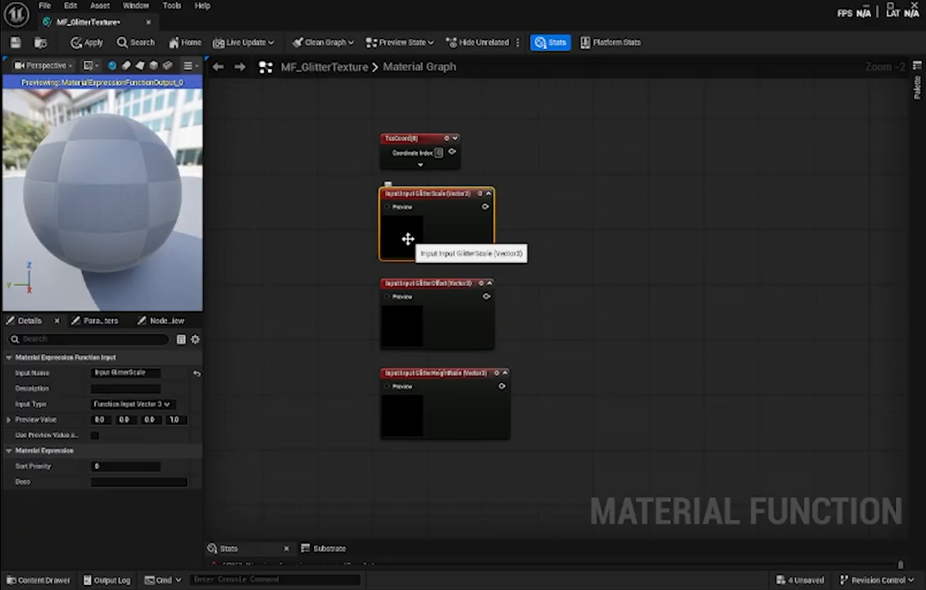
right_click(327, 225)
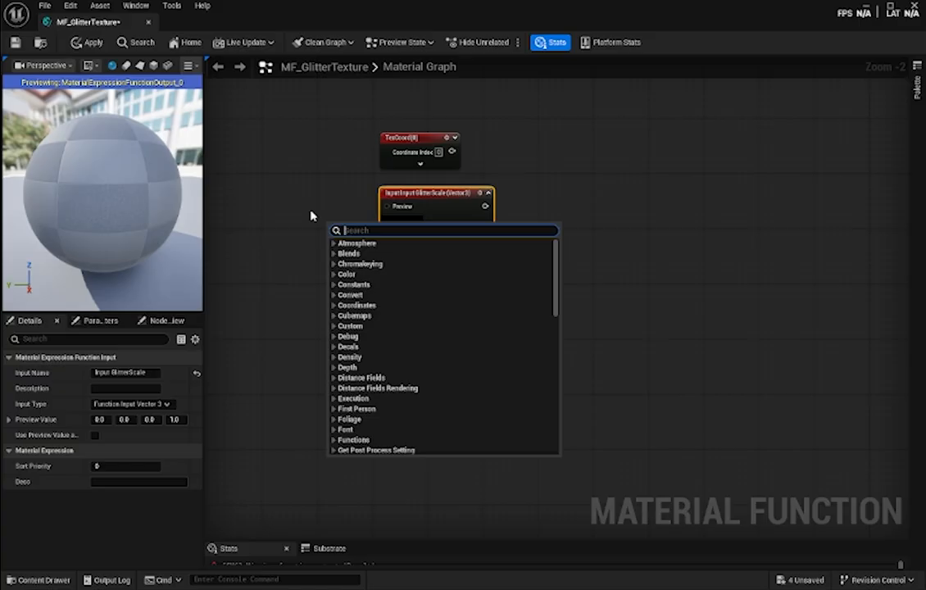
left_click(311, 215)
right_click(312, 215)
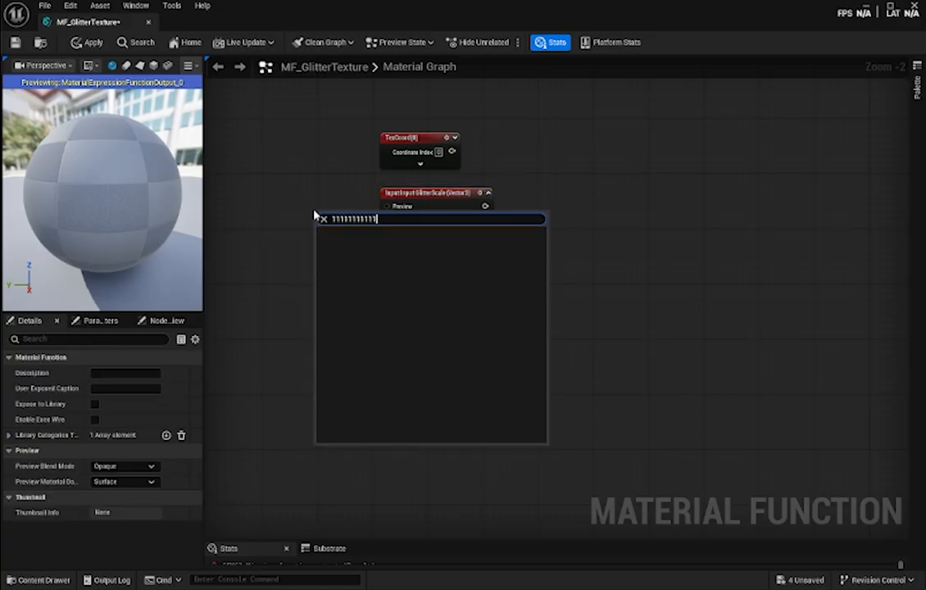
type("1")
key("Return")
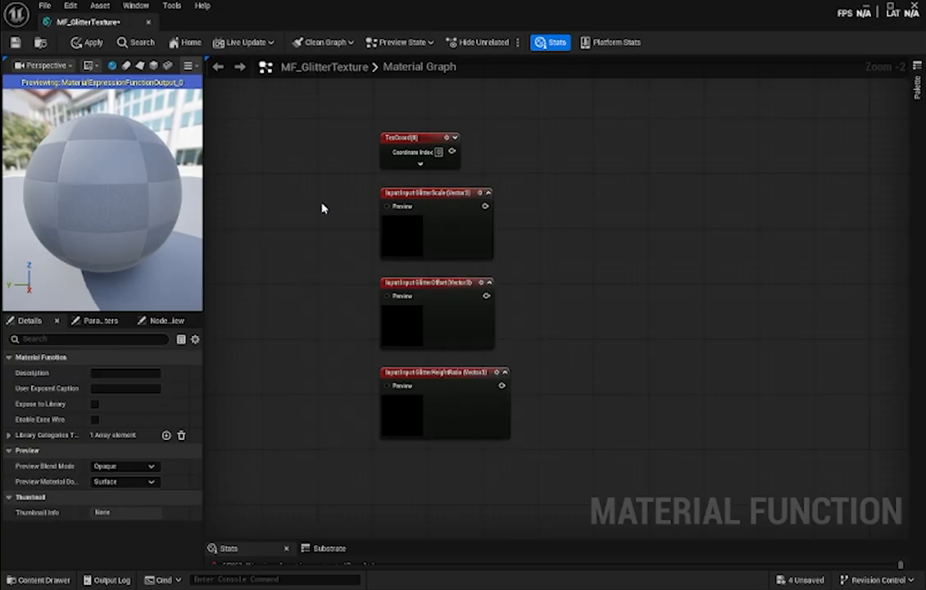
- Place a Constant node just to the left of the GlitterScale input node
left_click_drag(338, 209, 318, 209)
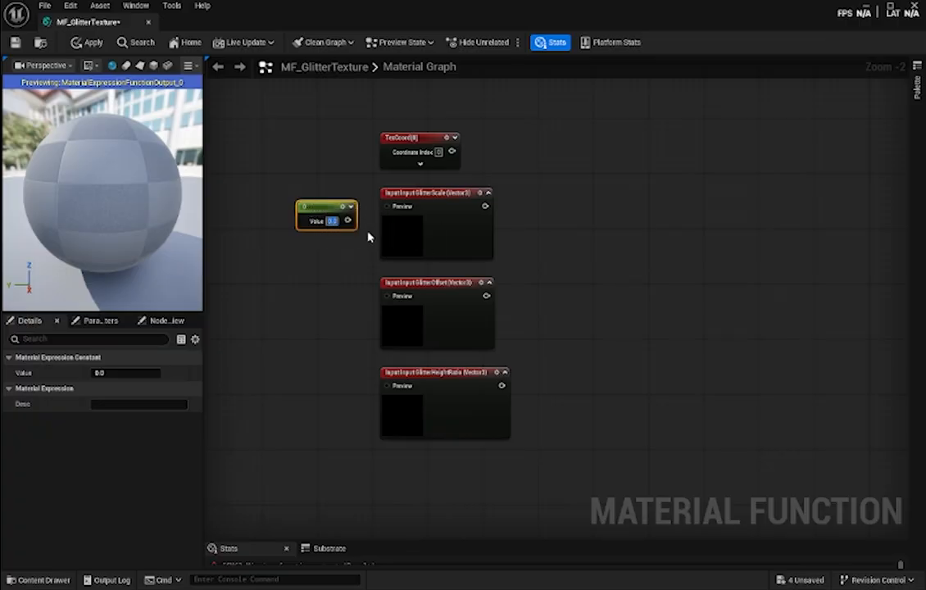
- Set the Constant to 0.4, align it with the GlitterScale input node and connect it to that node's Preview pin
type("0.5")
left_click(331, 263)
left_click_drag(348, 220, 331, 195)
left_click(310, 300)
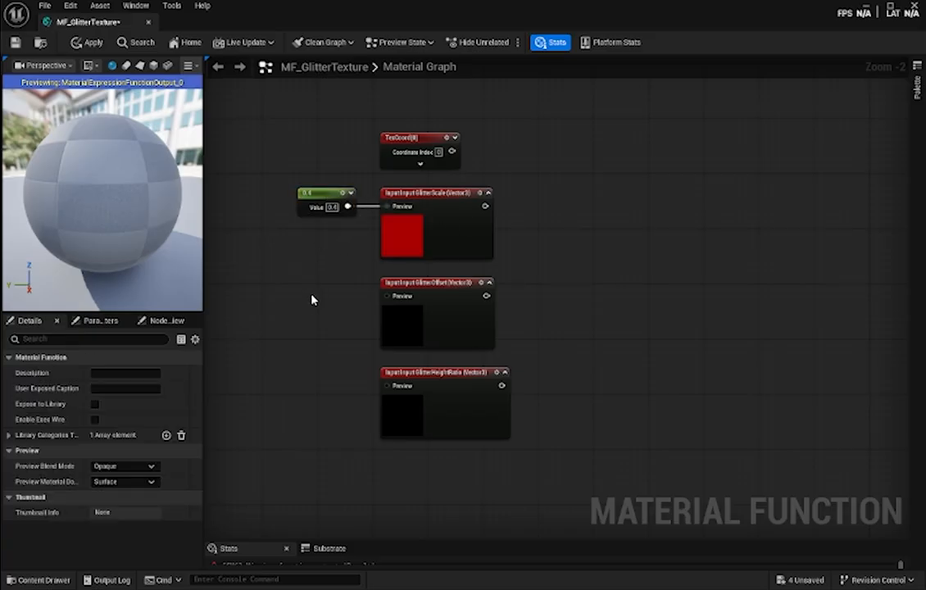
- Add a Constant of 3 beside the GlitterOffset input node and connect it to that node's Preview pin
right_click(312, 298)
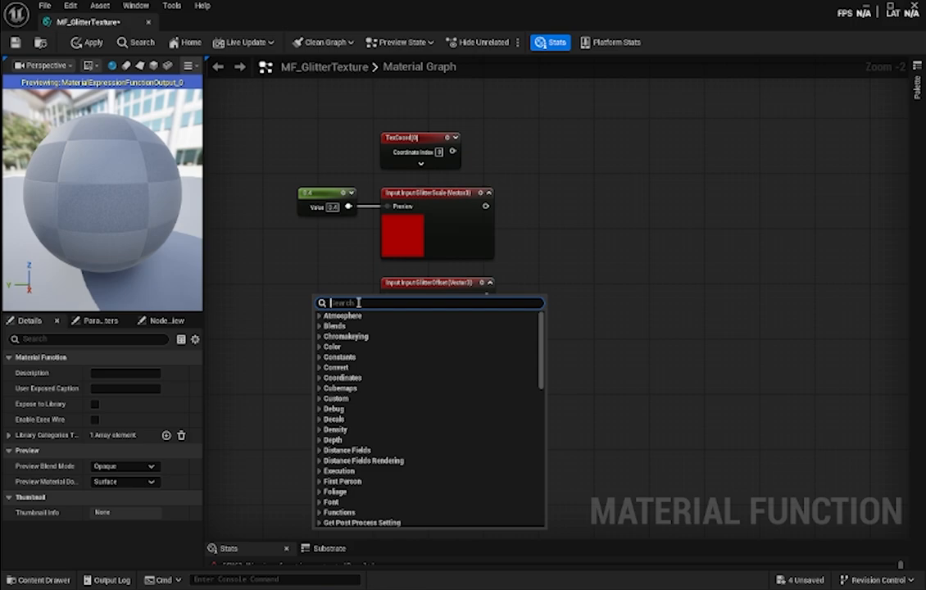
left_click(306, 296)
key("1")
left_click(317, 312)
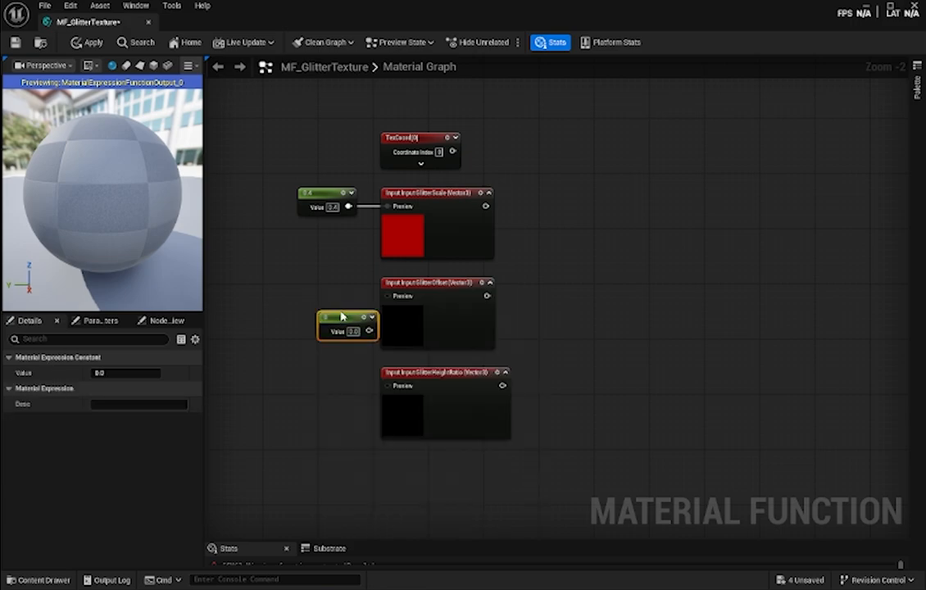
left_click_drag(341, 314, 326, 280)
left_click(338, 297)
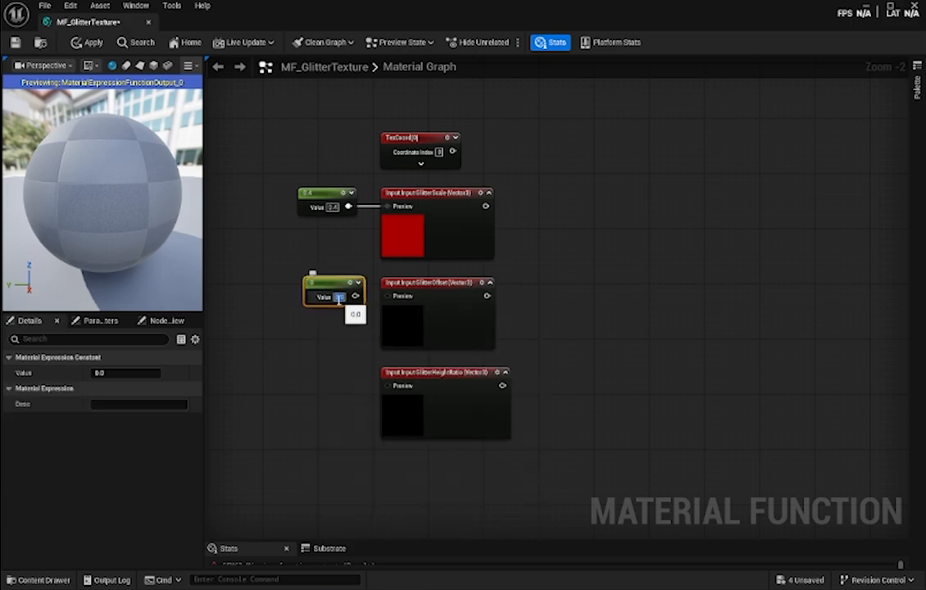
type("3")
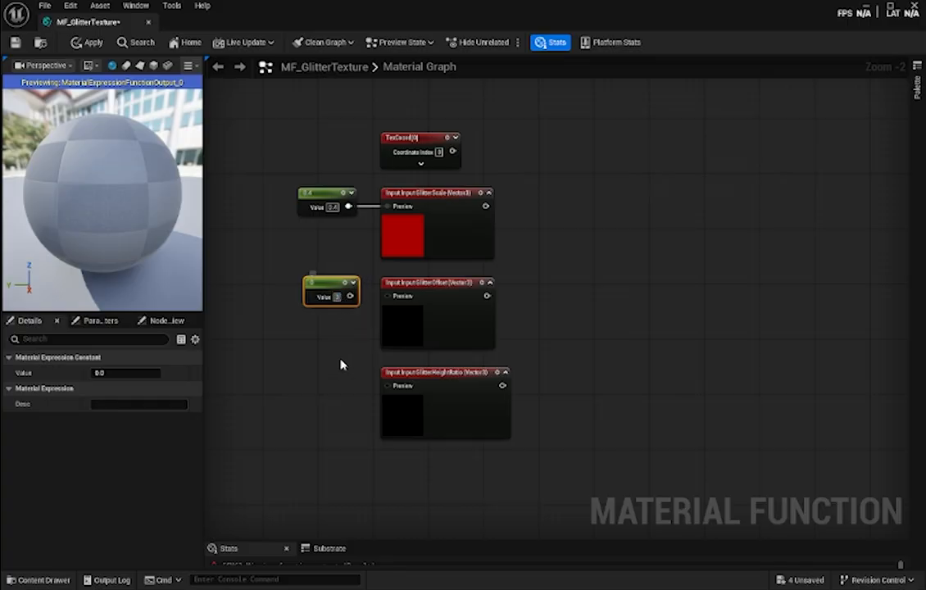
left_click(341, 365)
left_click_drag(355, 295, 387, 295)
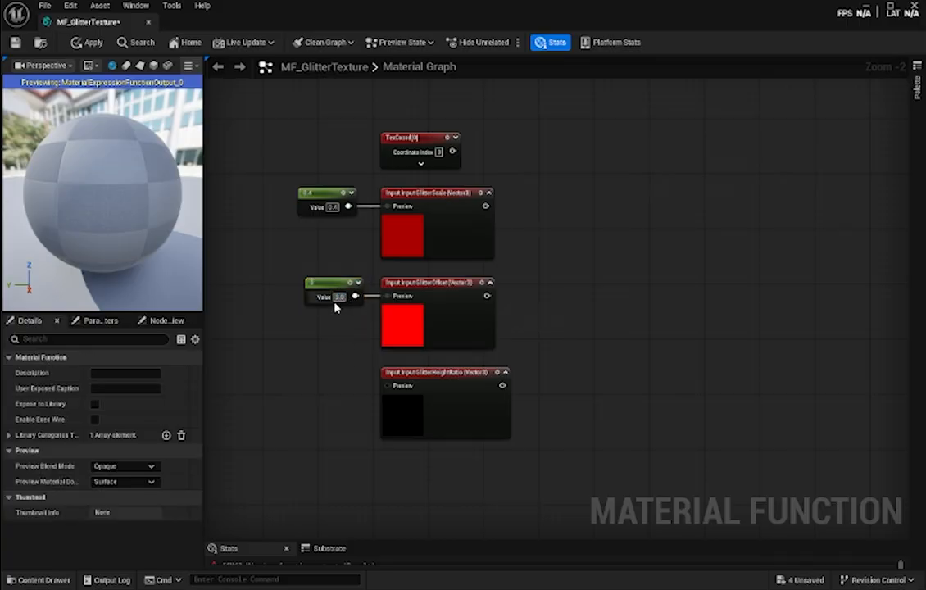
- Add a Constant of 0.05 beside the GlitterHeightRatio input node and connect it to that node's Preview pin
right_click(309, 381)
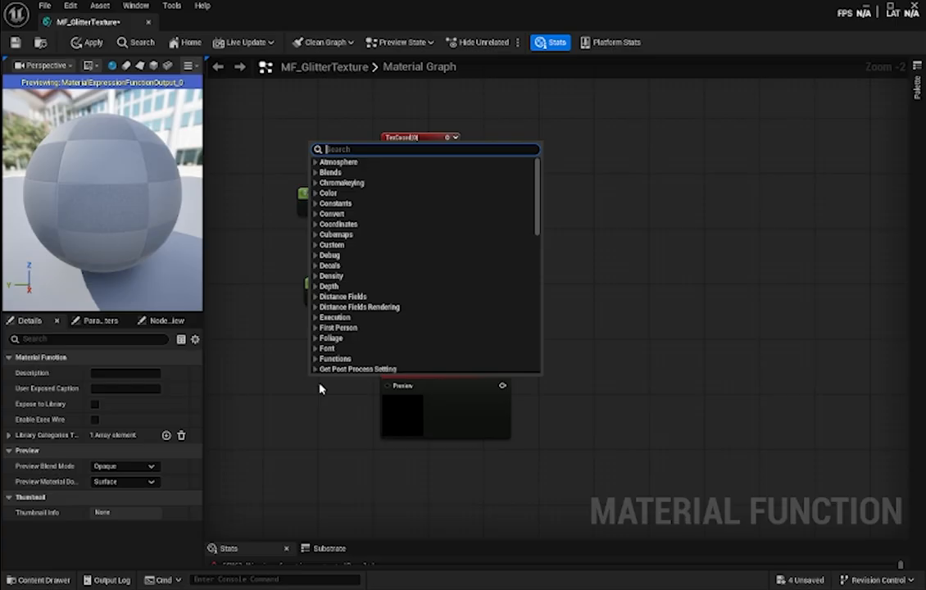
left_click(319, 388)
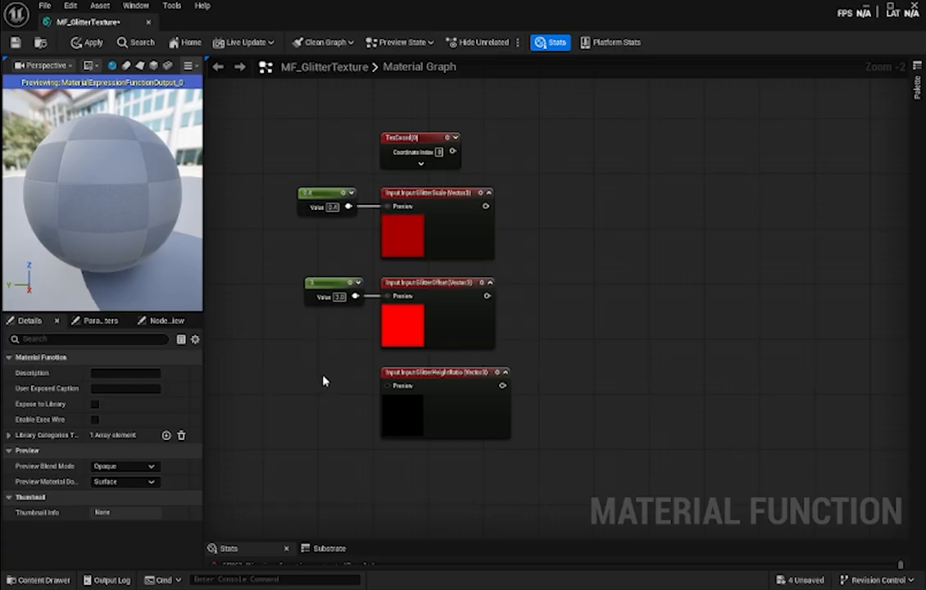
left_click(323, 381)
left_click_drag(336, 374, 320, 373)
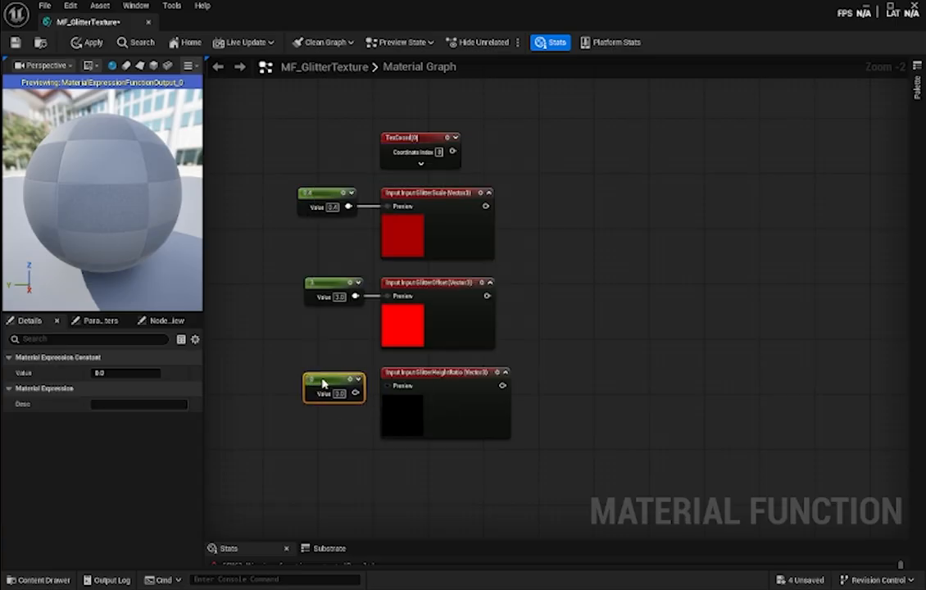
left_click(338, 386)
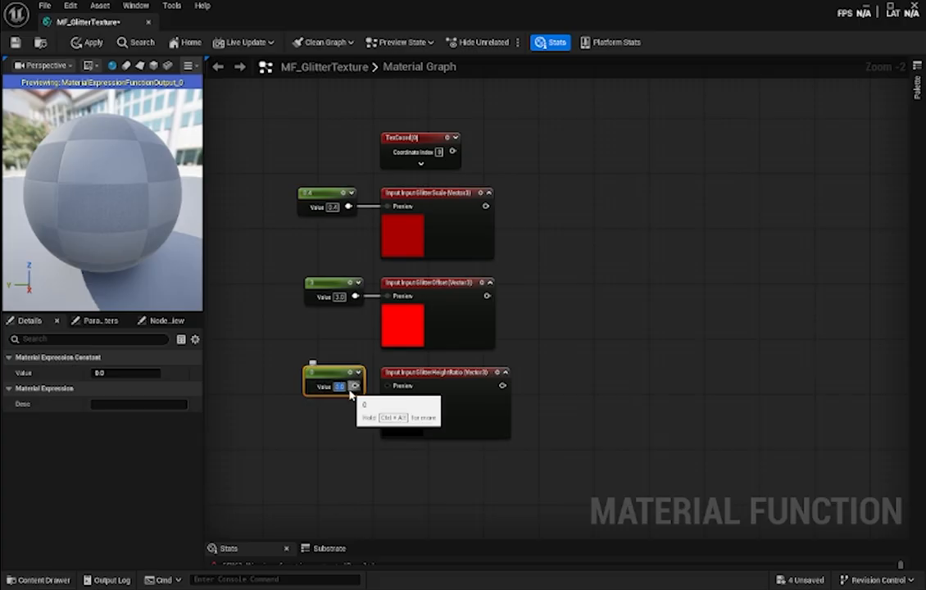
type("0.05")
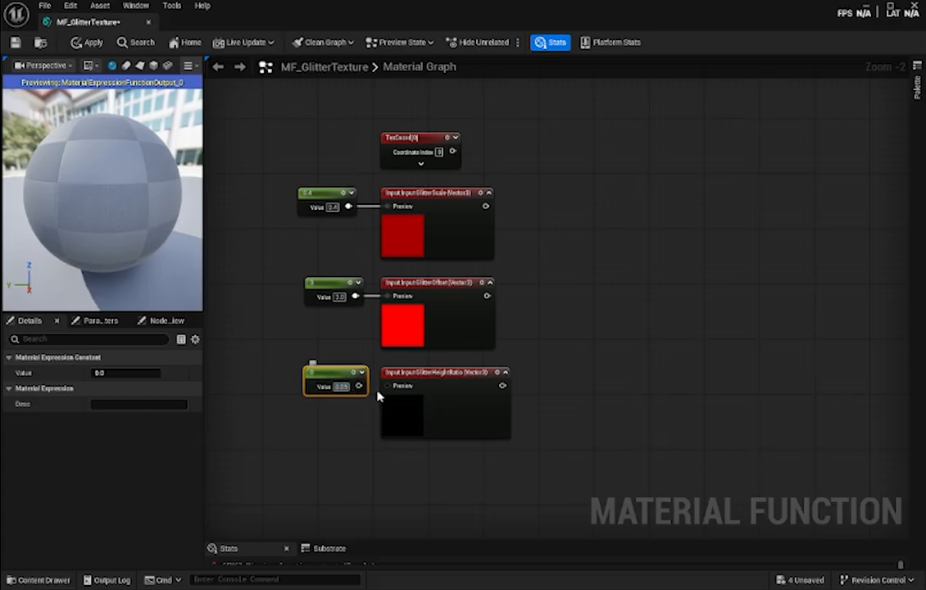
key("Return")
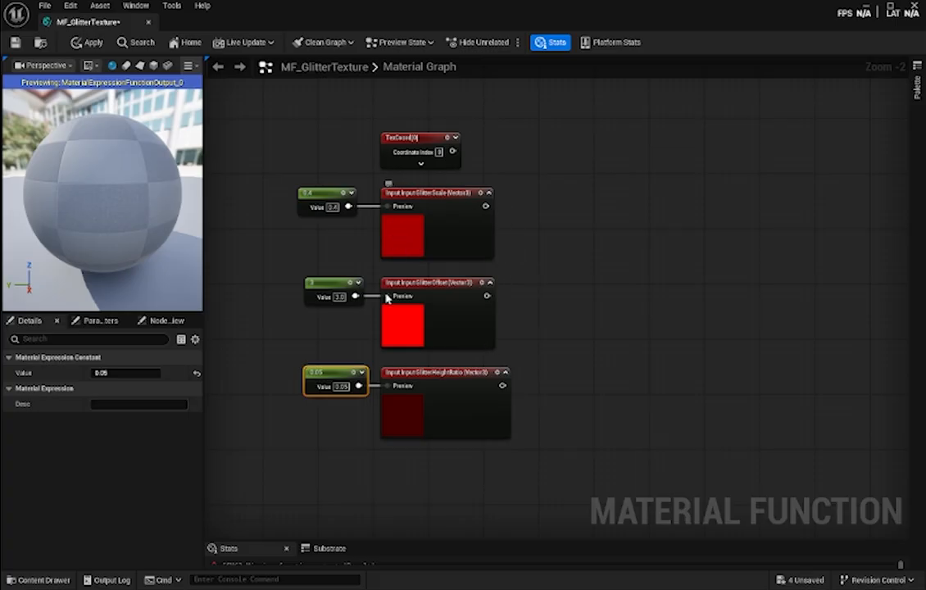
- Add a Divide node, feeding the TexCoord output into A and the GlitterScale input's output into B
right_click_drag(563, 347, 516, 384)
left_click_drag(371, 176, 398, 177)
left_click(465, 192)
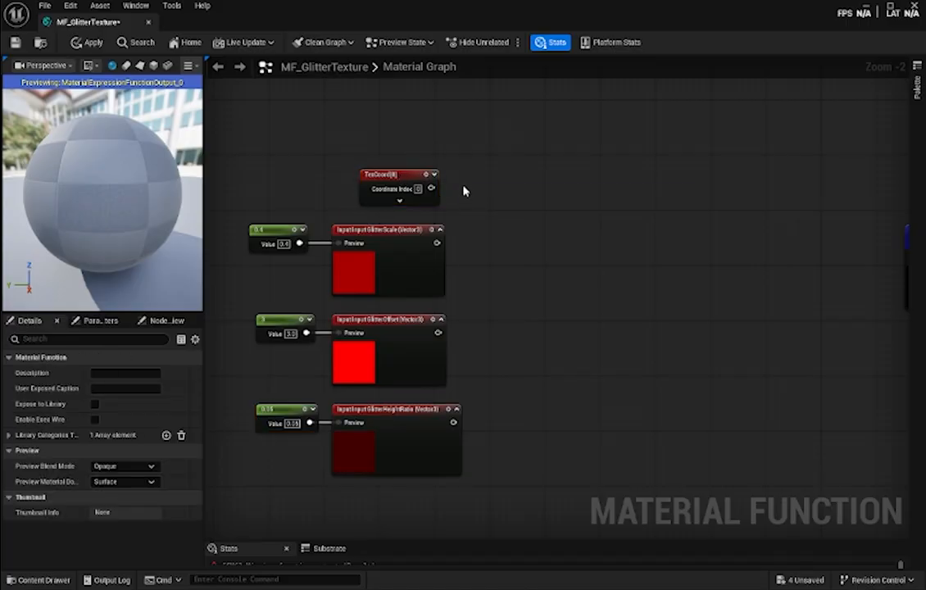
right_click(464, 191)
type("divide")
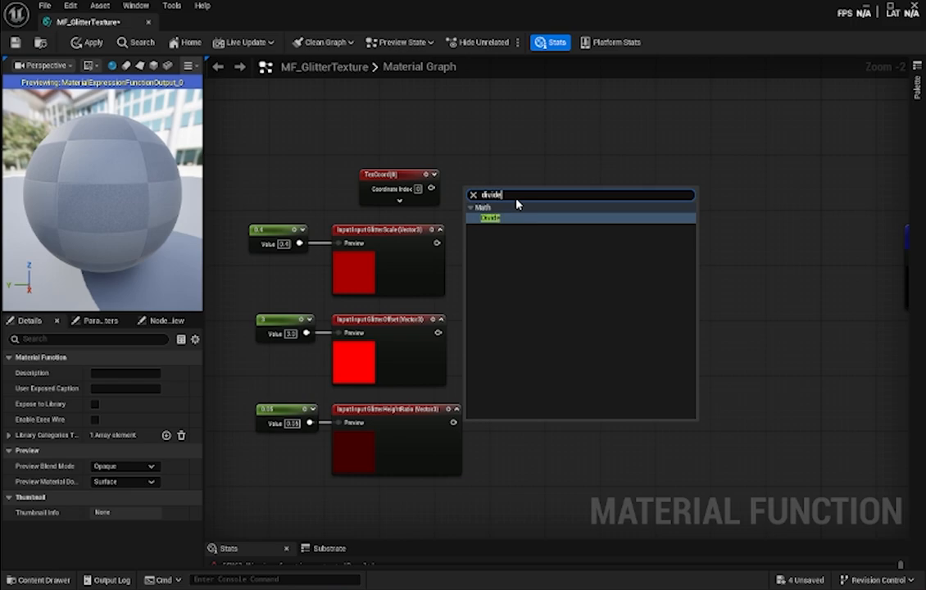
key("Return")
left_click_drag(431, 189, 473, 211)
left_click_drag(436, 242, 498, 197)
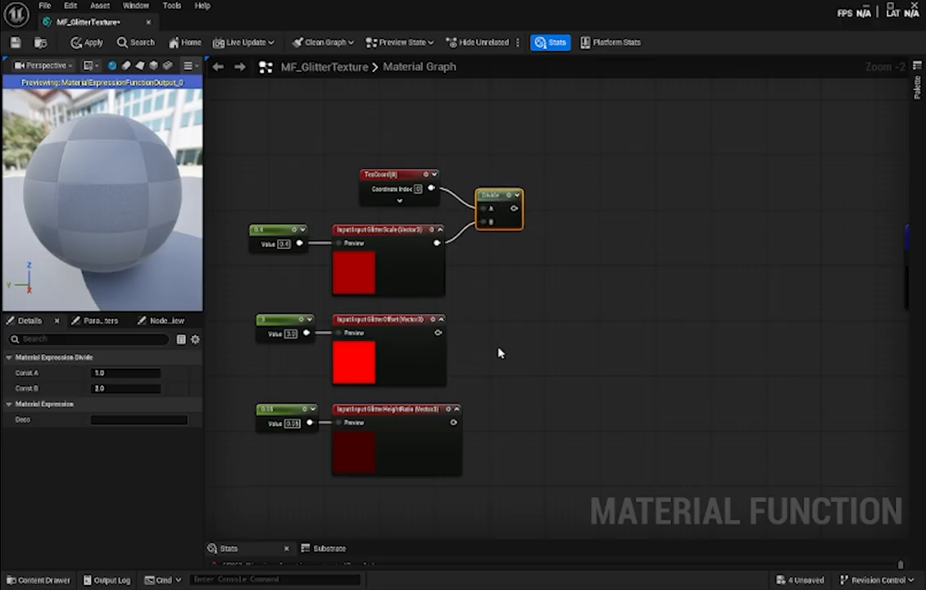
- Bring the GlitterRGB texture into the graph as a Texture Sample and connect the Divide output to its UVs
right_click_drag(612, 258, 535, 270)
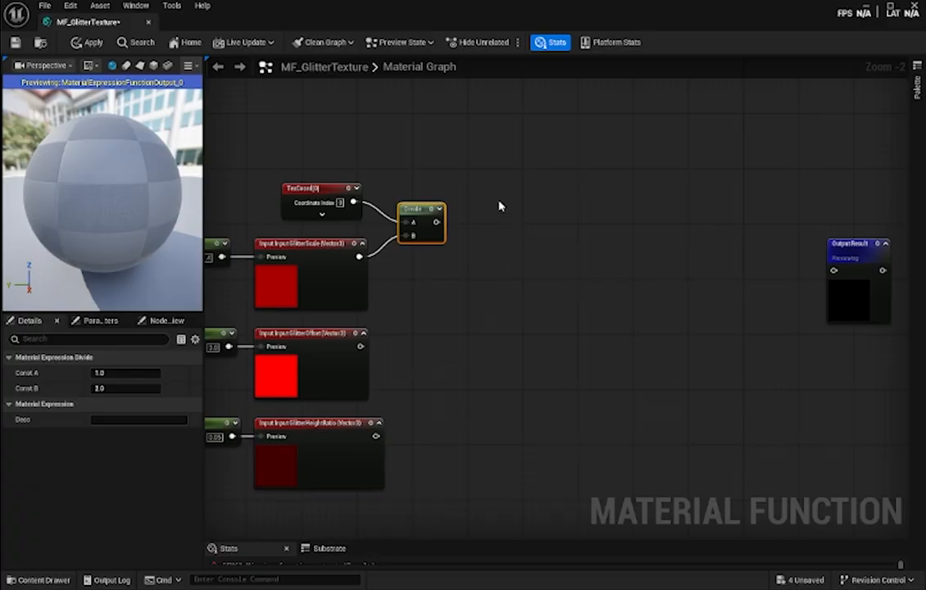
left_click(36, 579)
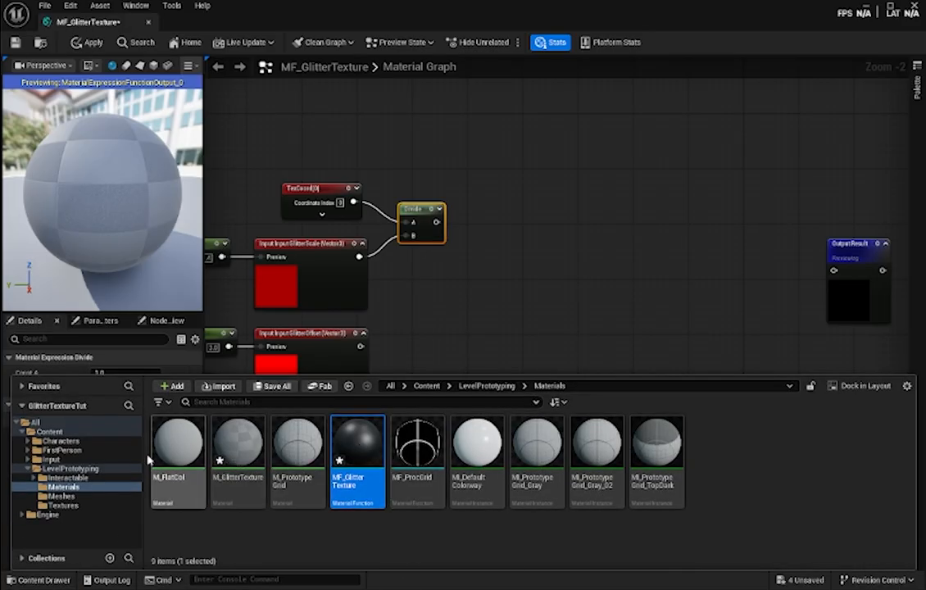
left_click(74, 506)
left_click_drag(182, 443, 494, 174)
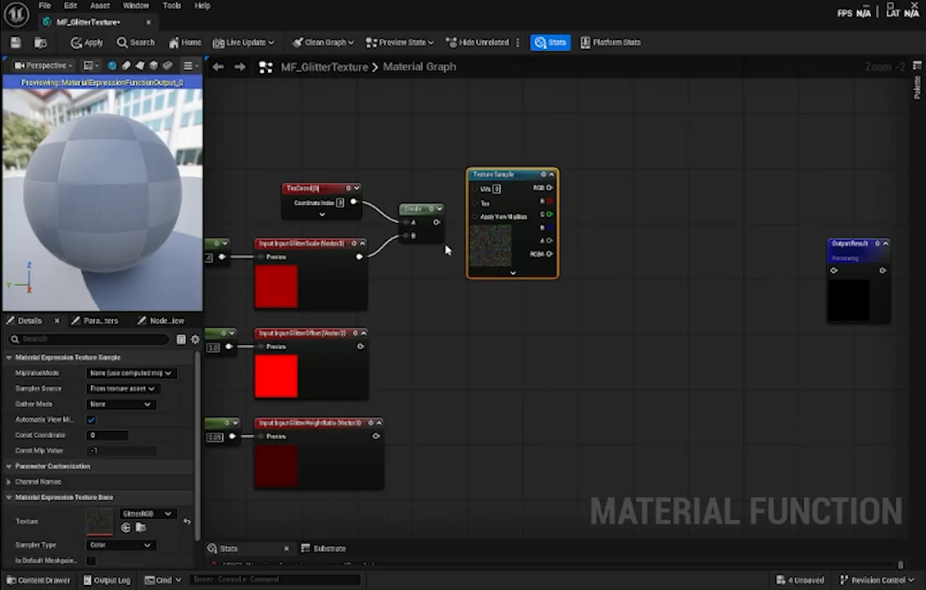
left_click_drag(436, 222, 530, 210)
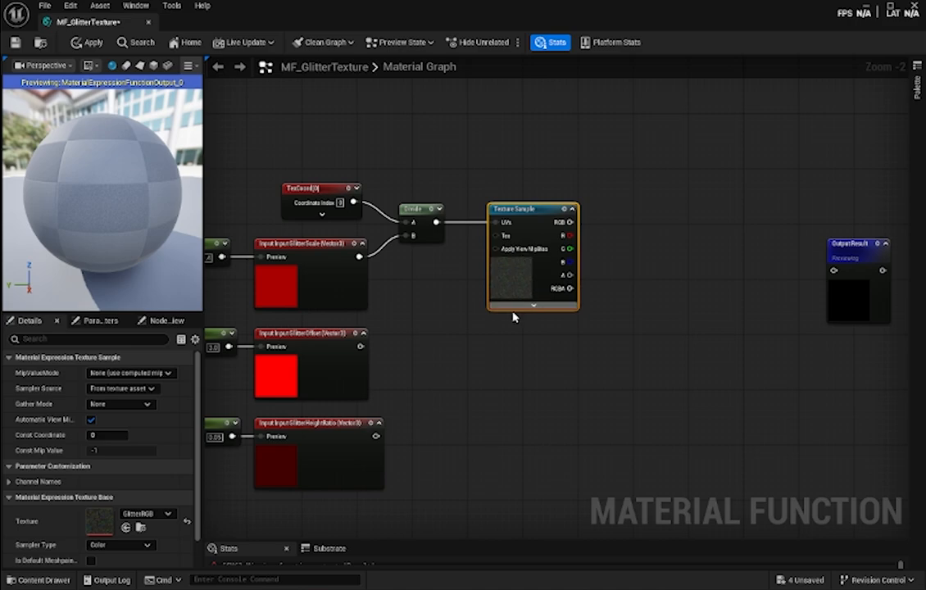
- Add a BumpOffset node, feeding GlitterOffset into its Height pin and GlitterHeightRatio into its HeightRatioInput pin
right_click_drag(624, 377, 547, 379)
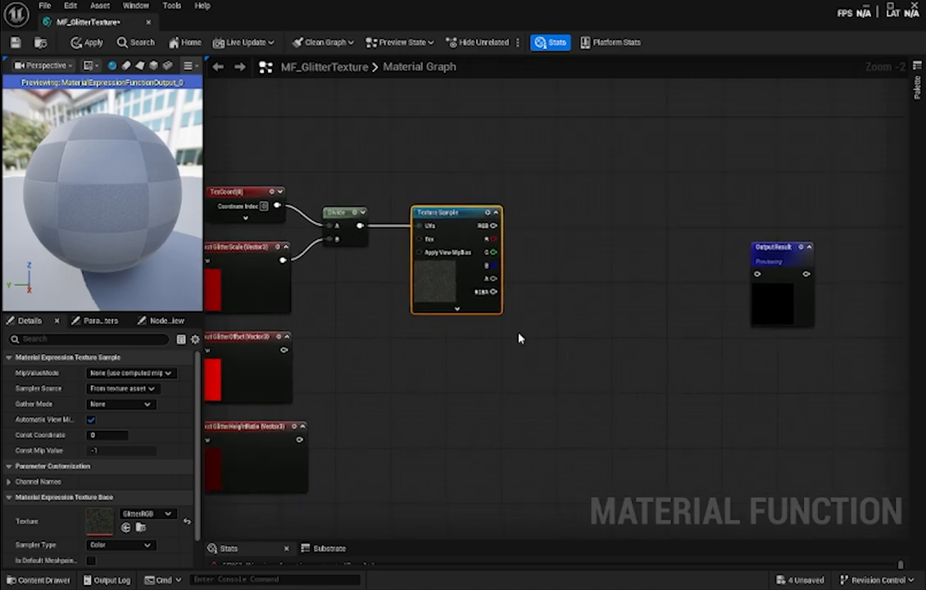
right_click_drag(458, 420, 611, 361)
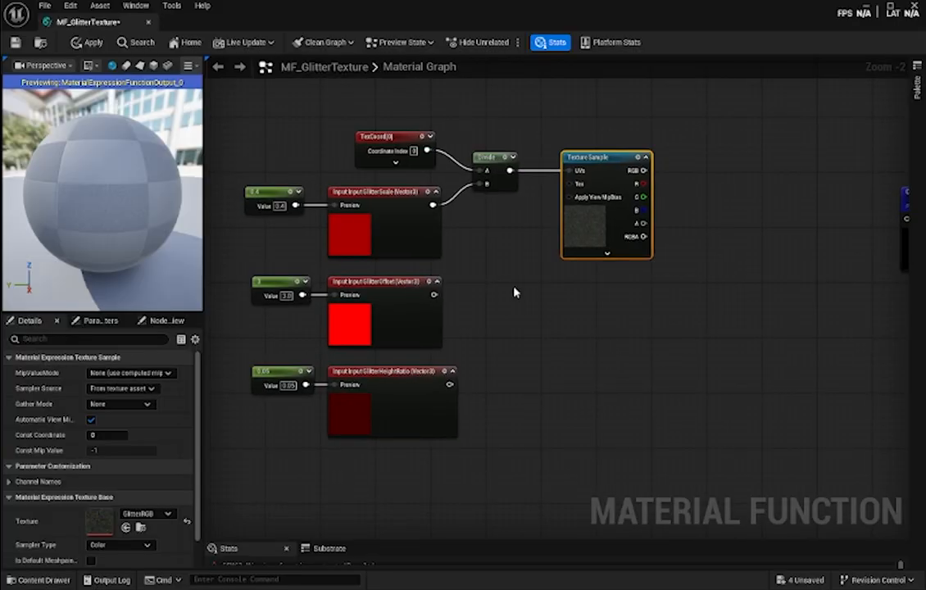
right_click(490, 290)
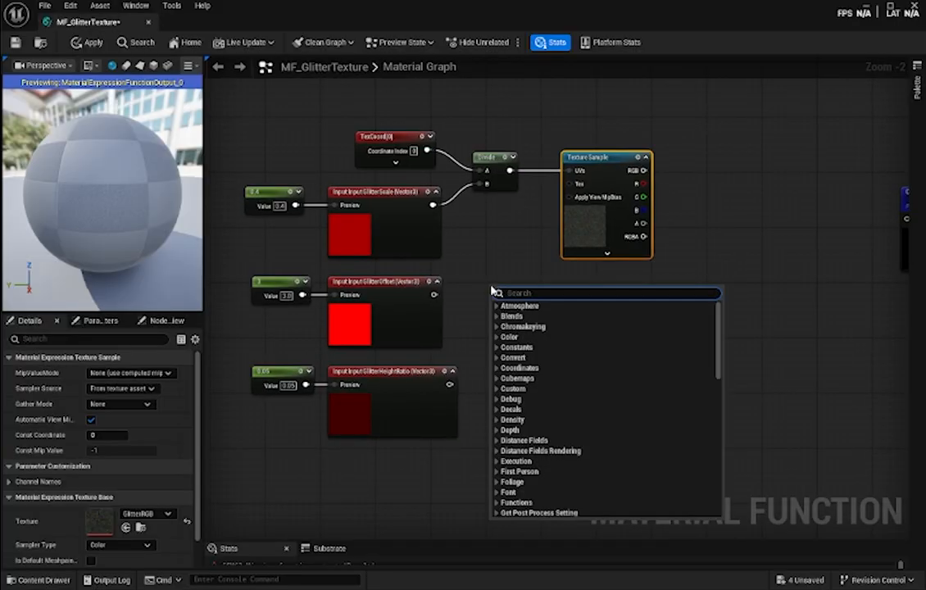
type("bumpof")
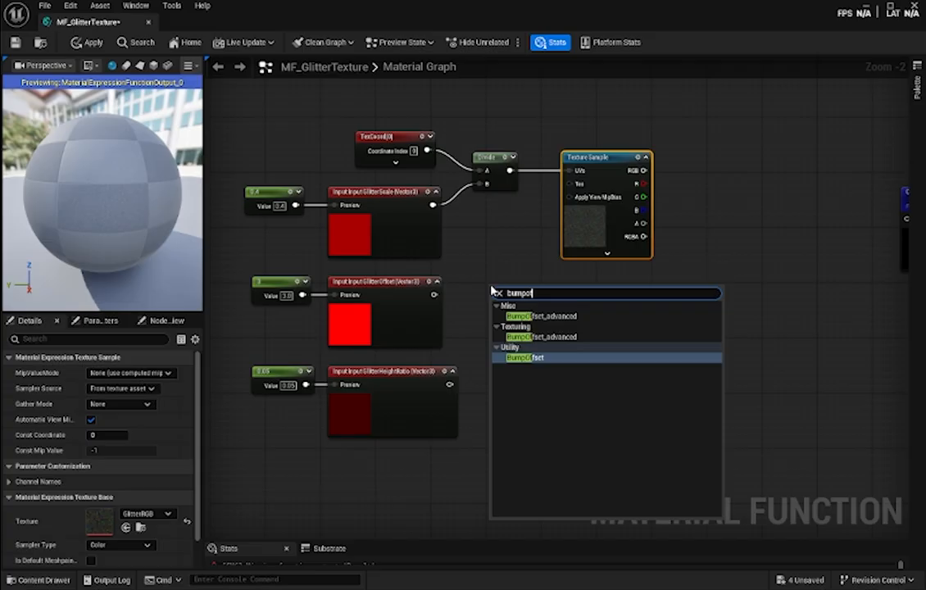
key("Return")
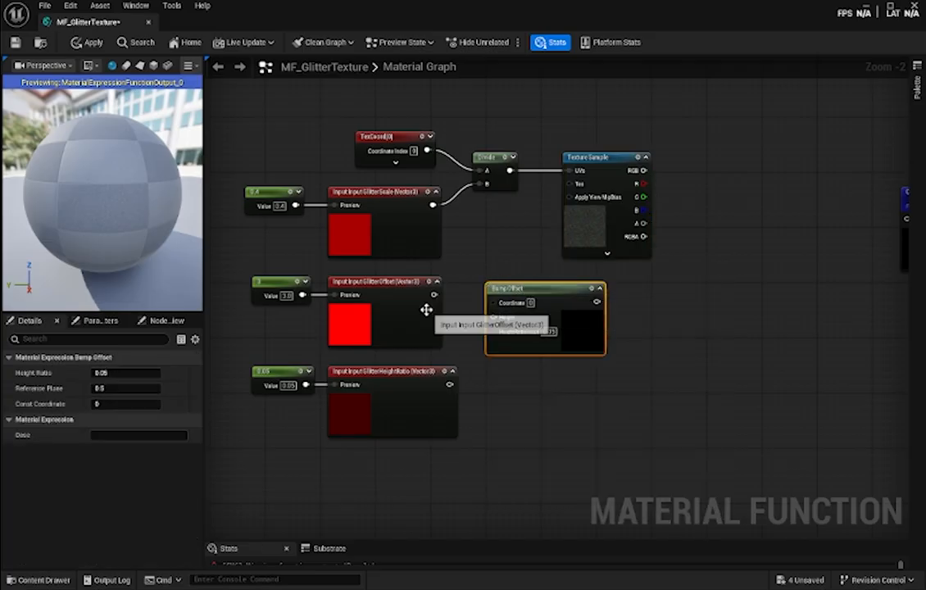
left_click_drag(431, 294, 524, 284)
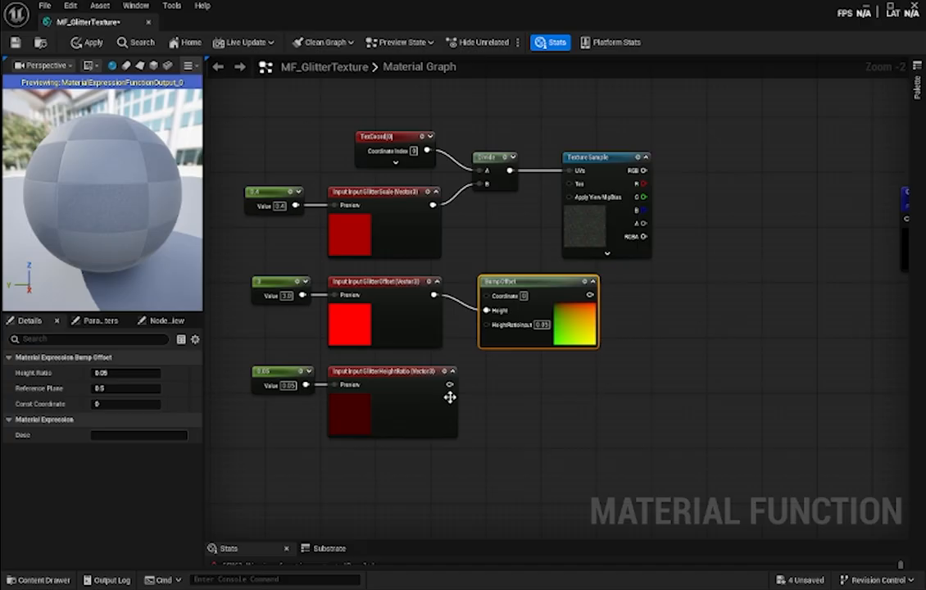
left_click_drag(449, 384, 485, 326)
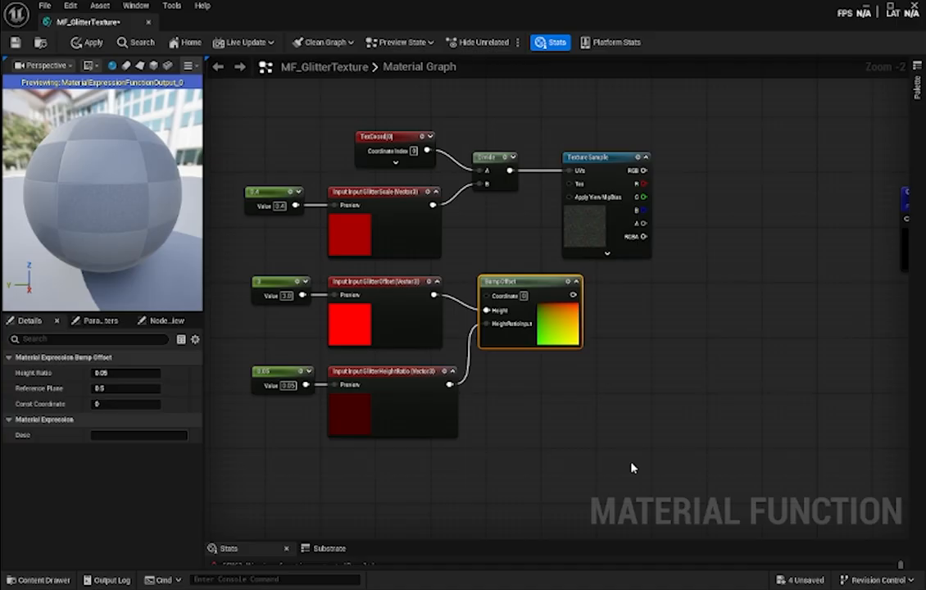
- Add a Component Mask with R and G enabled below BumpOffset, feed GlitterOffset into it and collapse its channel options
right_click(502, 416)
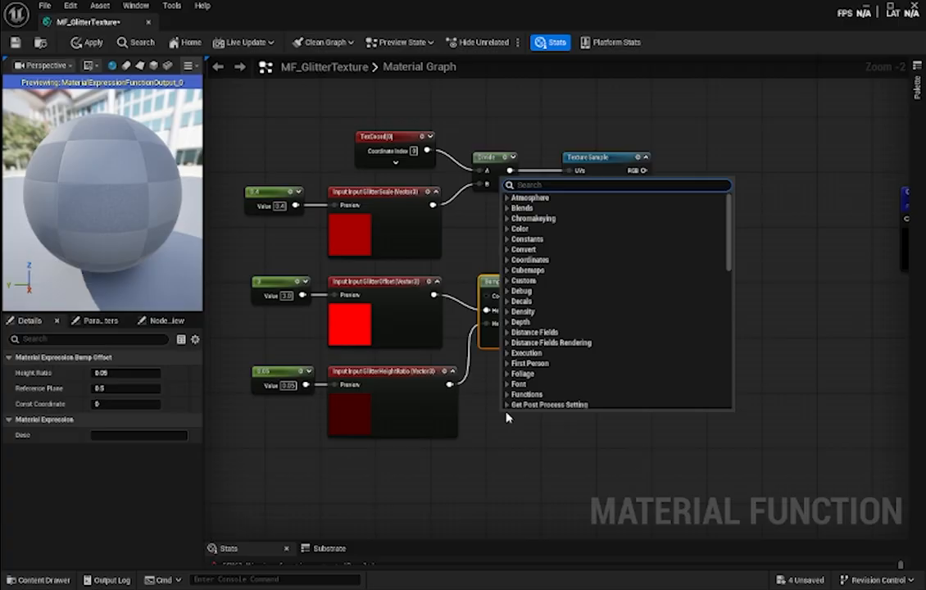
type("mask")
key("Return")
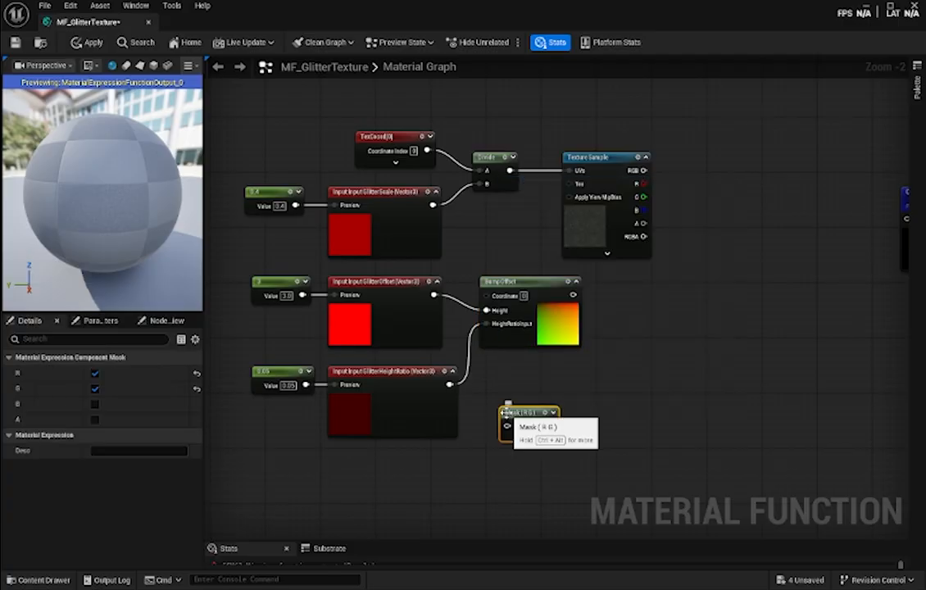
left_click(530, 439)
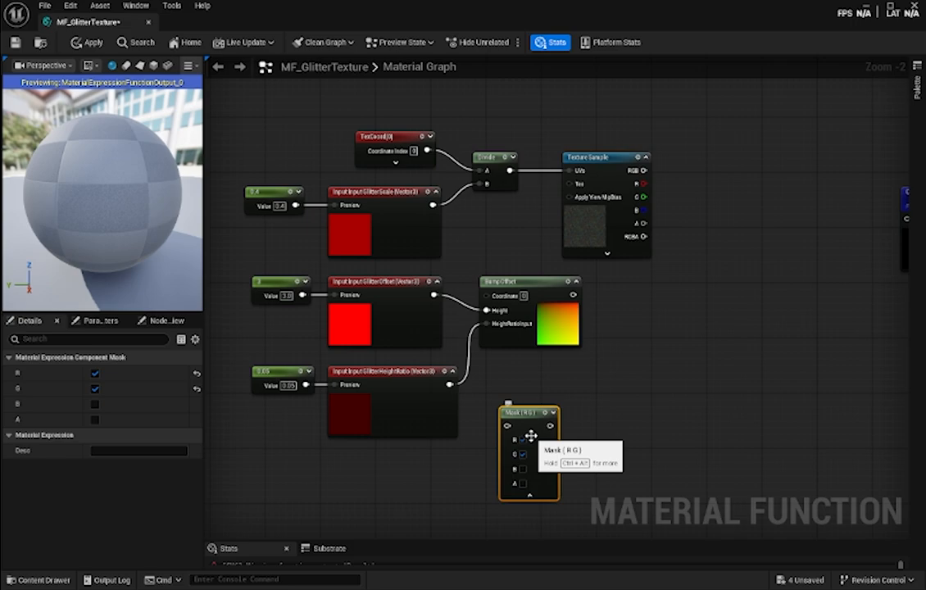
left_click_drag(531, 414, 522, 401)
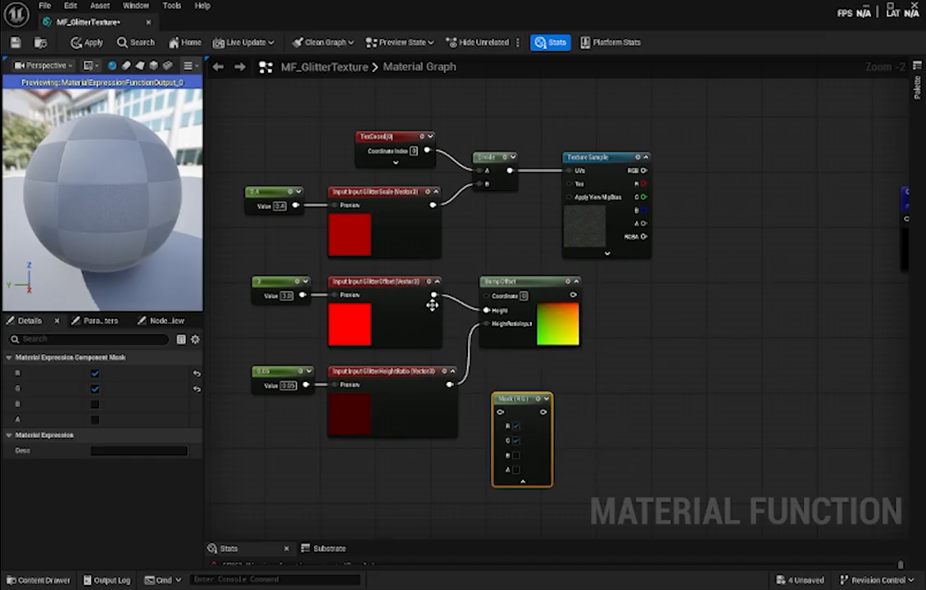
left_click_drag(431, 294, 500, 411)
left_click(547, 400)
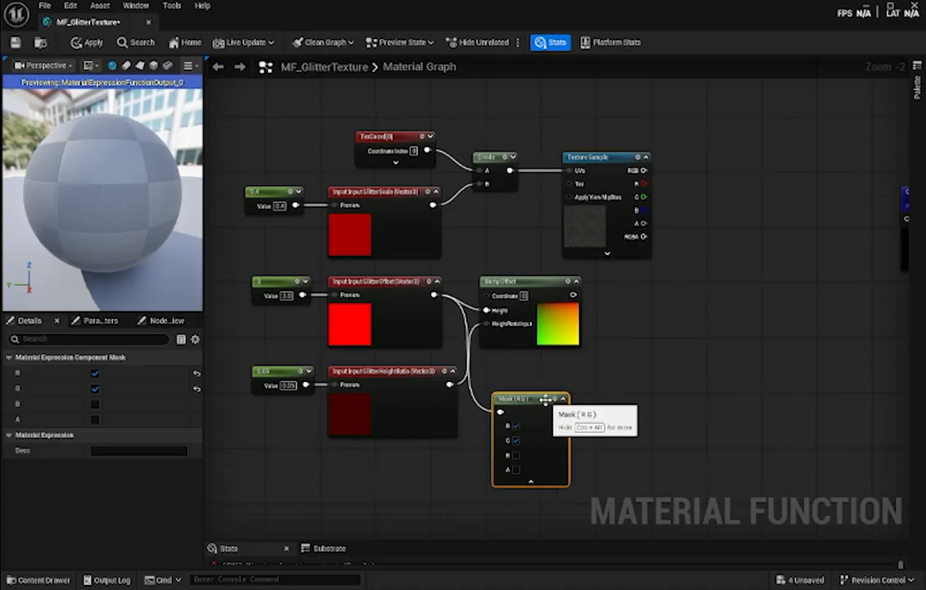
left_click(563, 400)
left_click(522, 481)
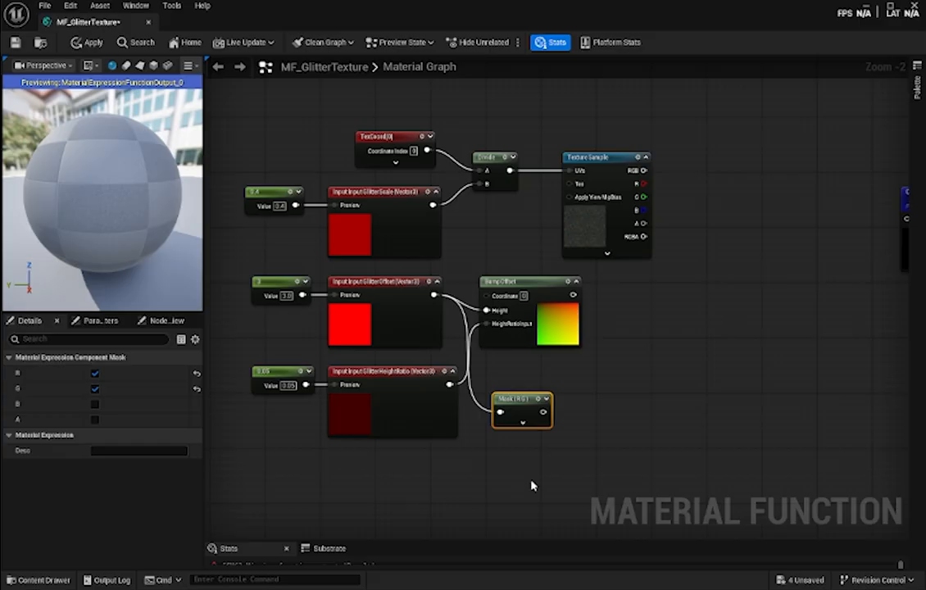
- Place an Add node just to the right of the Mask (R G) node
right_click_drag(628, 446, 587, 442)
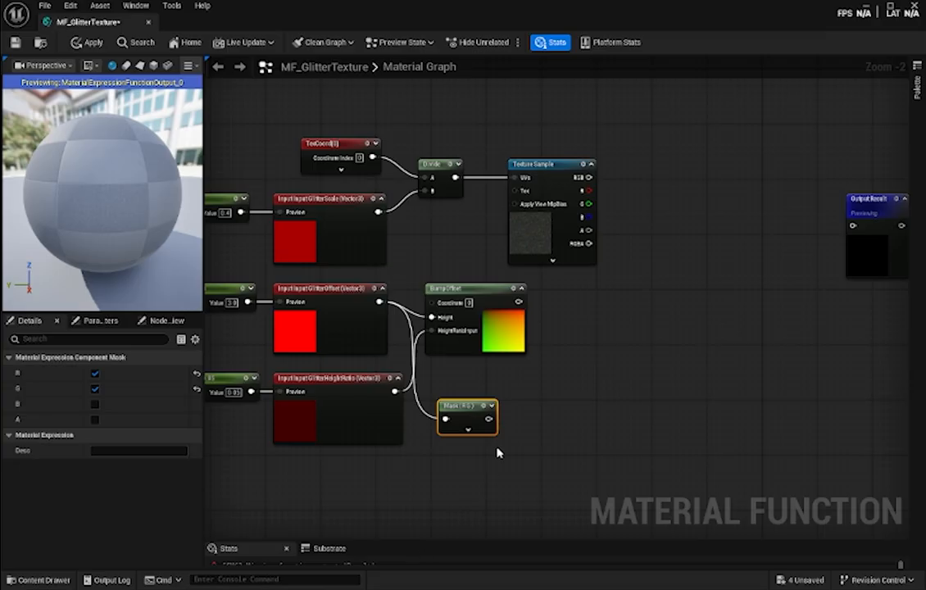
right_click(522, 413)
type("add")
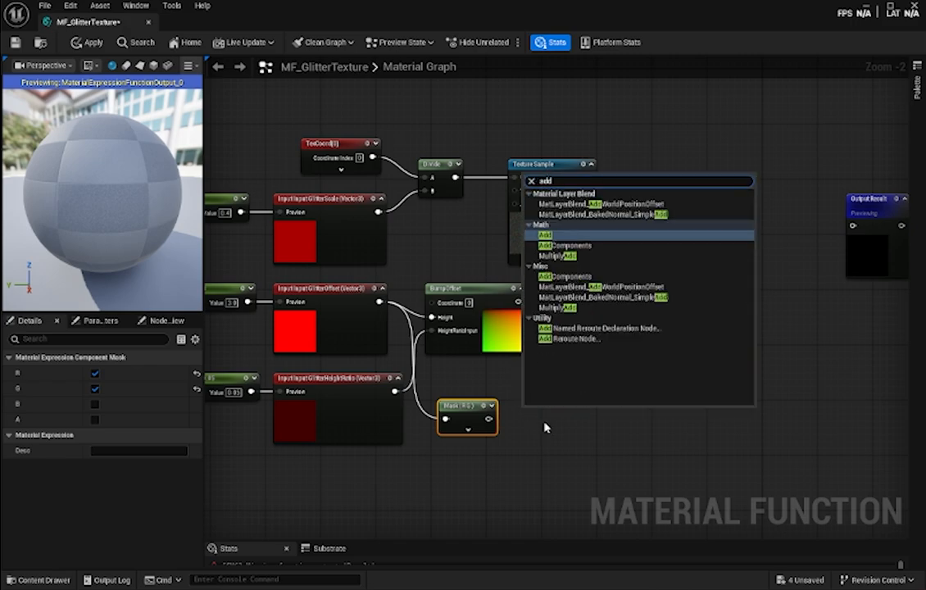
key("Return")
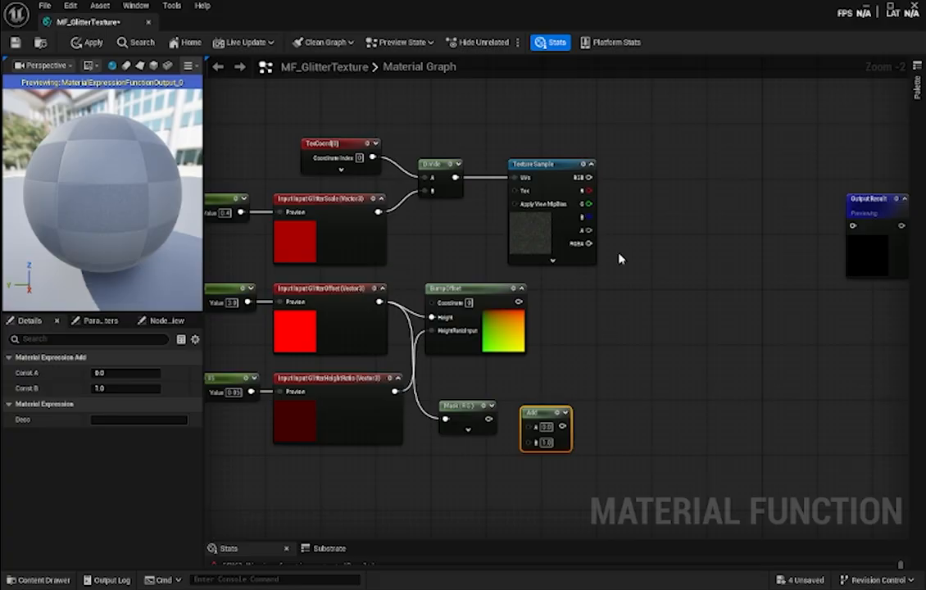
- Feed the Divide output and the Mask (R G) output into the Add node's A and B, and place a second Add node beside it
left_click_drag(455, 177, 533, 393)
left_click_drag(489, 419, 527, 420)
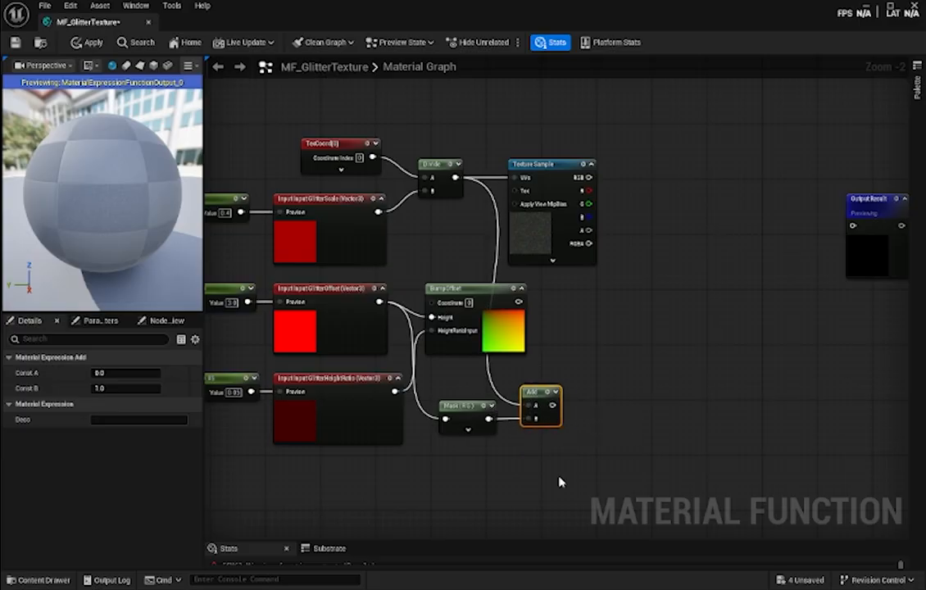
right_click(583, 405)
type("add")
key("Return")
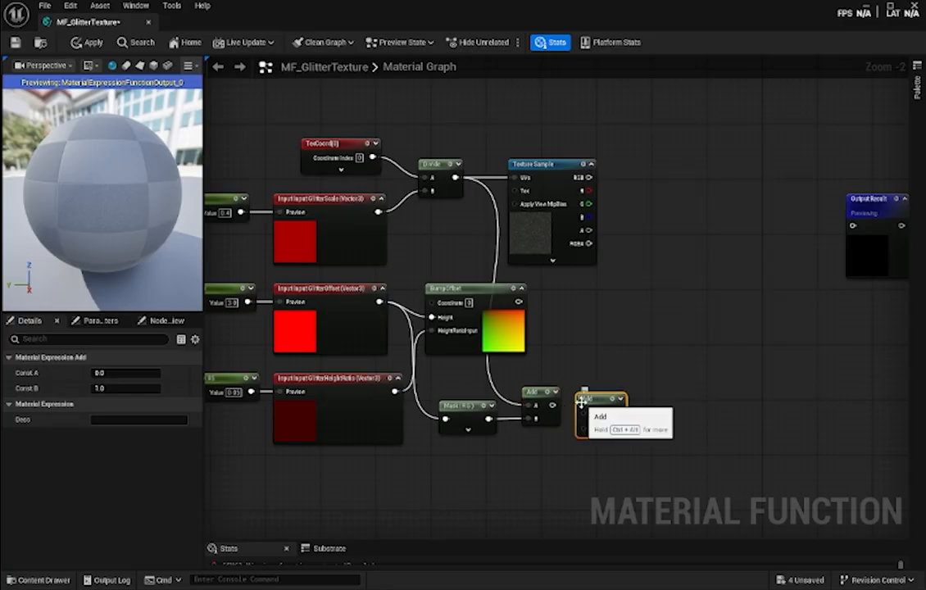
- Connect the first Add node to input A of the second Add node and comment the second one UVAnimated
right_click_drag(584, 456, 556, 374)
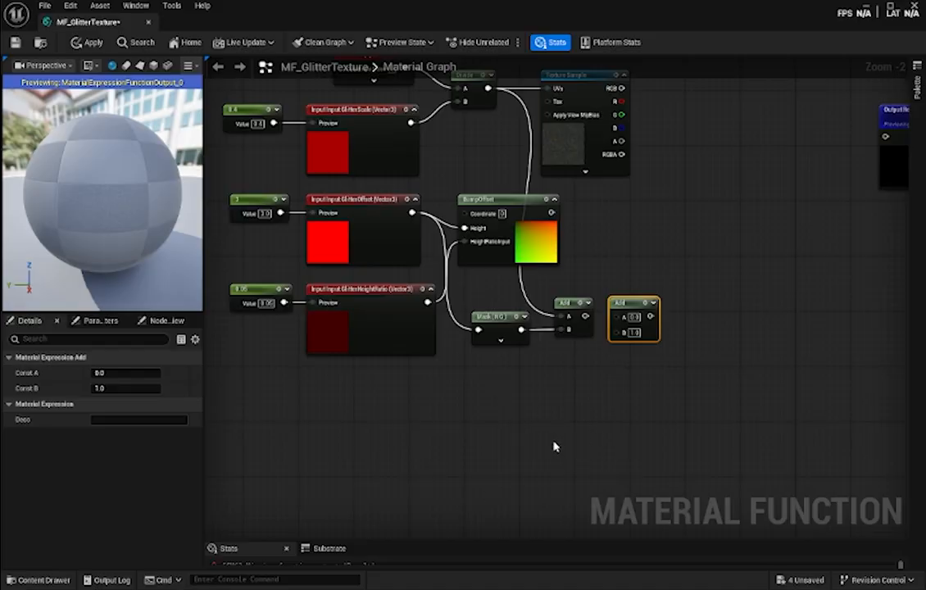
right_click_drag(747, 362, 704, 405)
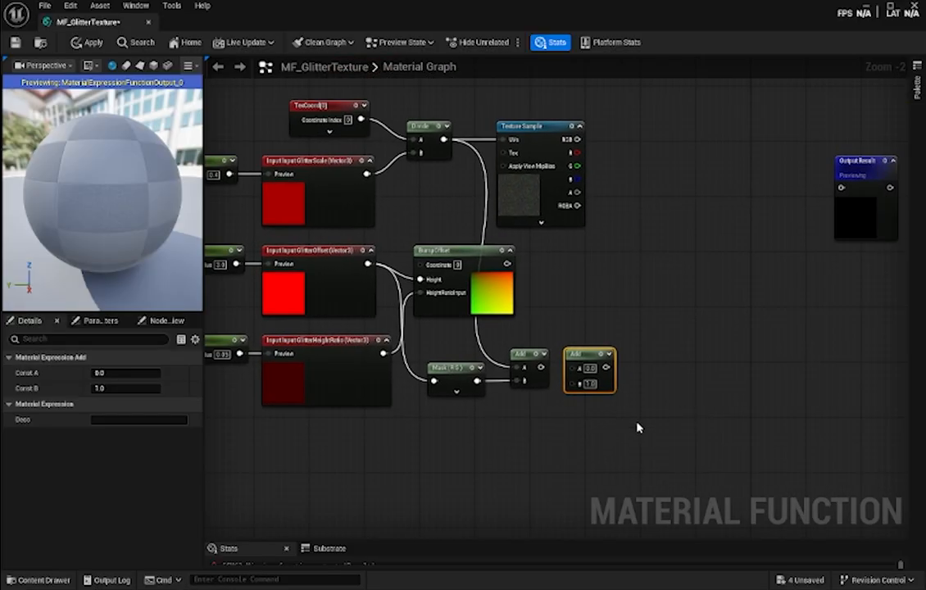
left_click_drag(539, 371, 571, 368)
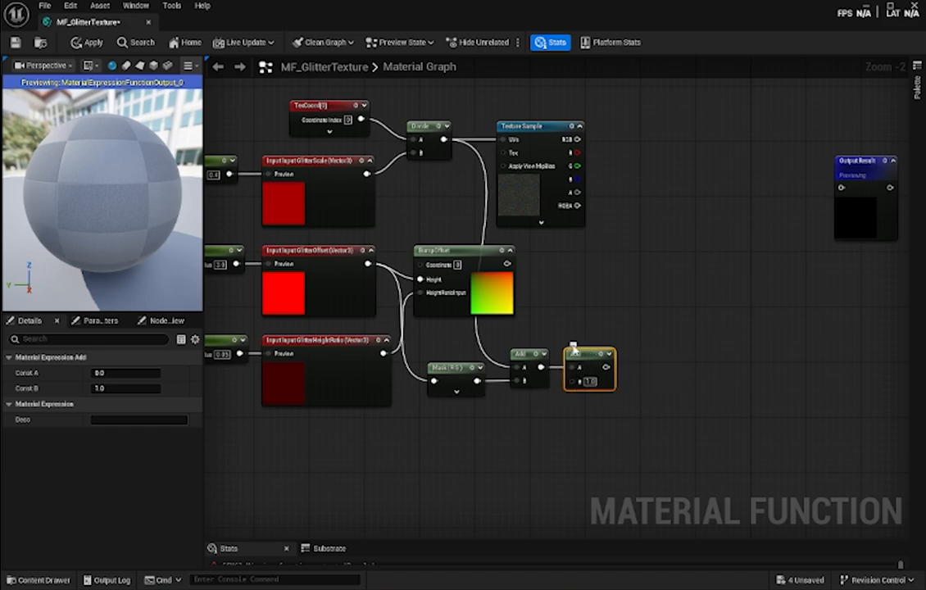
type("UVAnimated")
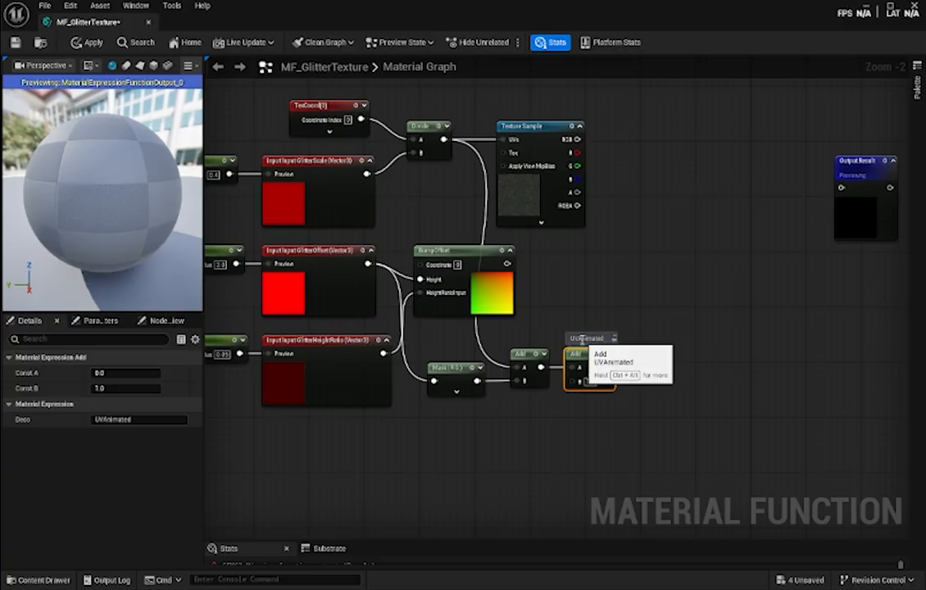
- Connect the UVAnimated Add node to BumpOffset's Coordinate pin and move the Mask and both Add nodes further down
right_click_drag(585, 269, 602, 291)
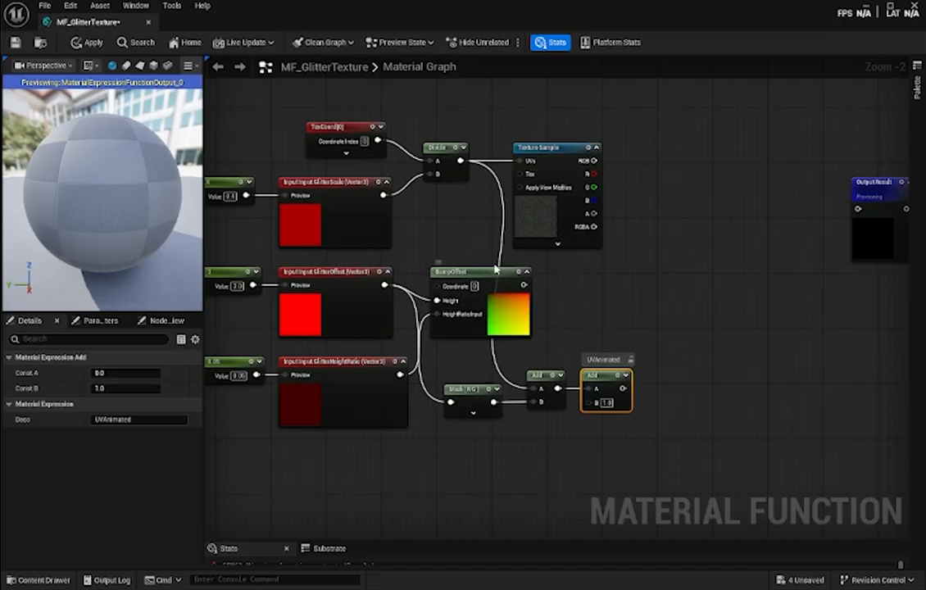
left_click_drag(620, 387, 438, 298)
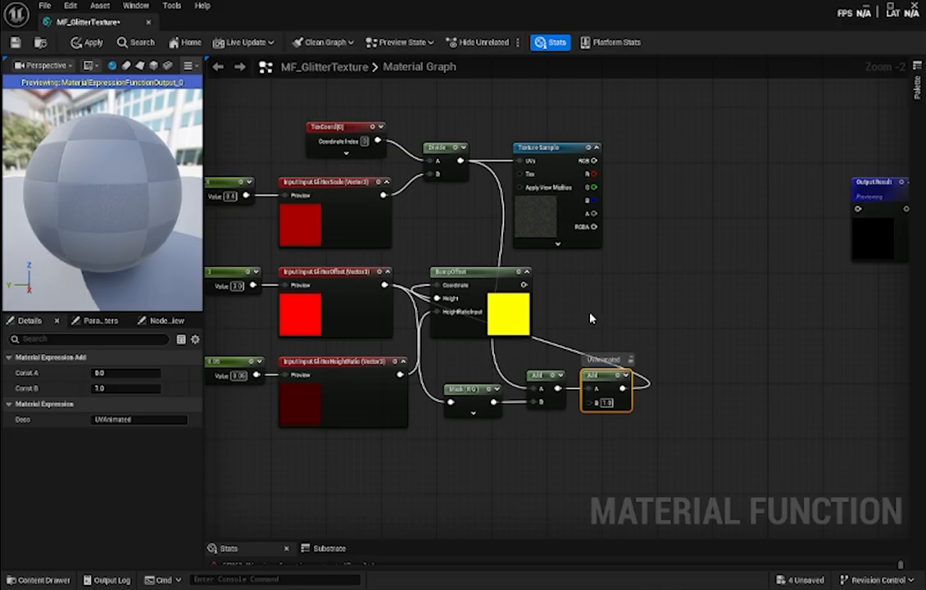
right_click_drag(590, 318, 567, 350)
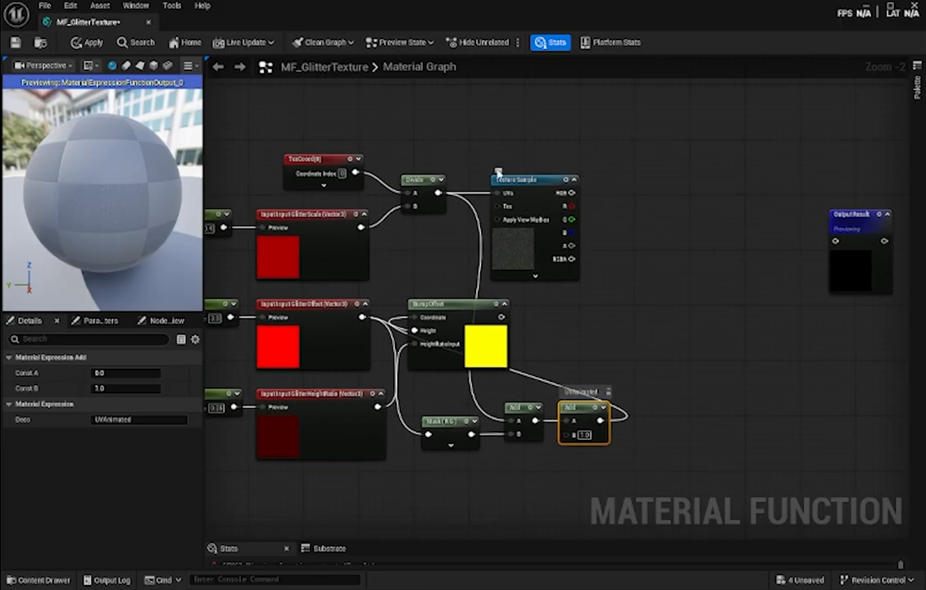
left_click_drag(521, 394, 520, 445)
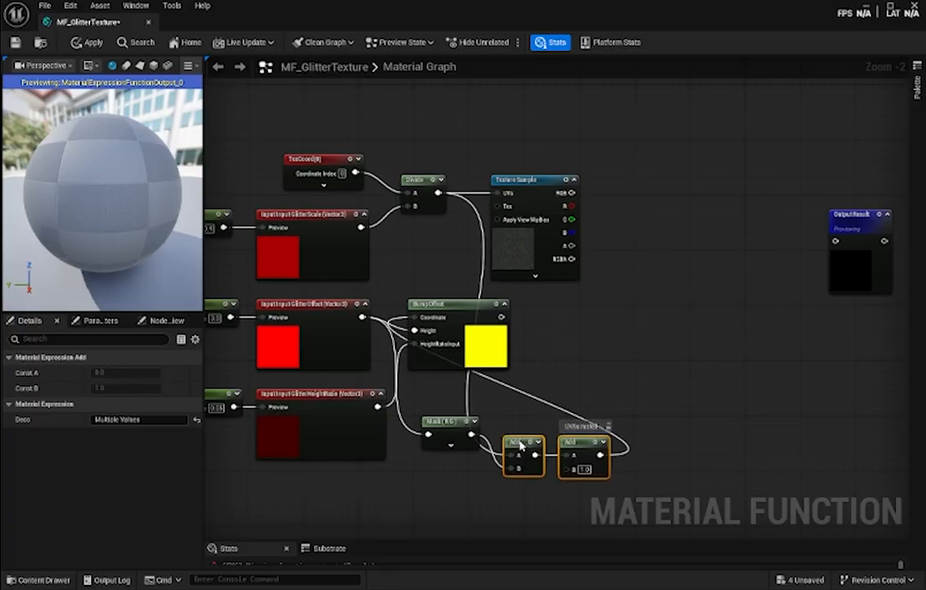
left_click_drag(441, 421, 444, 456)
left_click(561, 362)
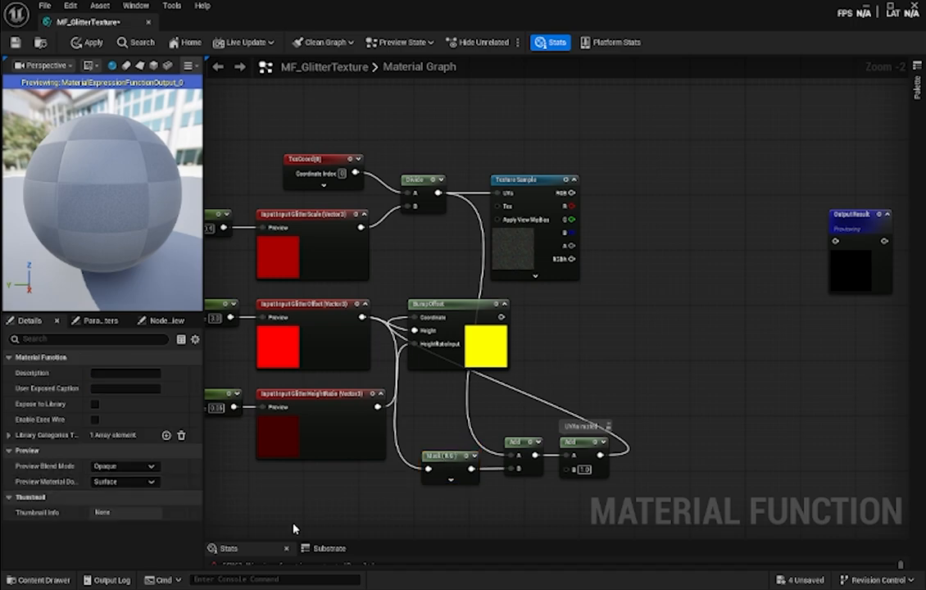
- Bring the GlitterRGB texture in as a second Texture Sample beside BumpOffset and feed the BumpOffset output into its UVs
left_click(37, 580)
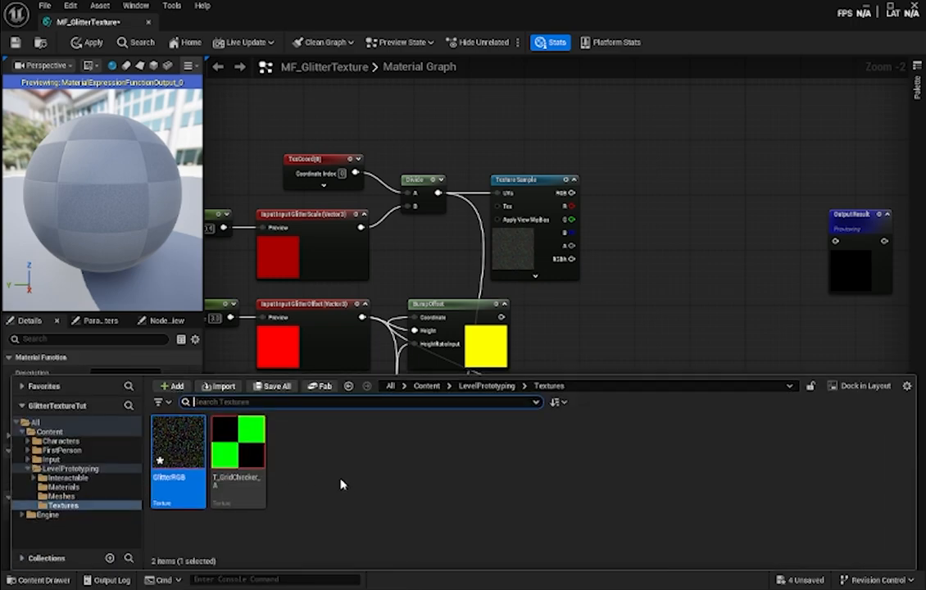
left_click_drag(182, 430, 564, 303)
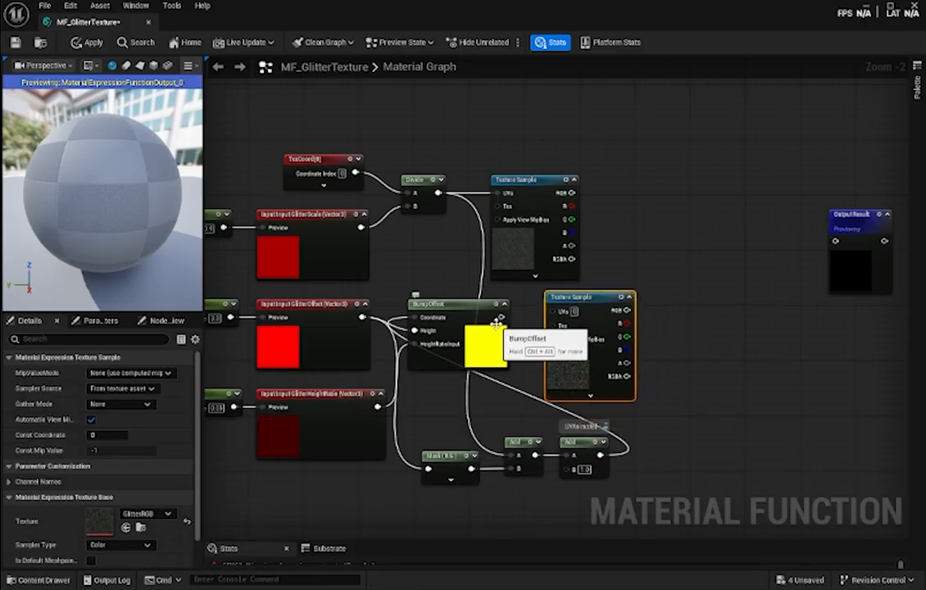
left_click_drag(502, 317, 589, 306)
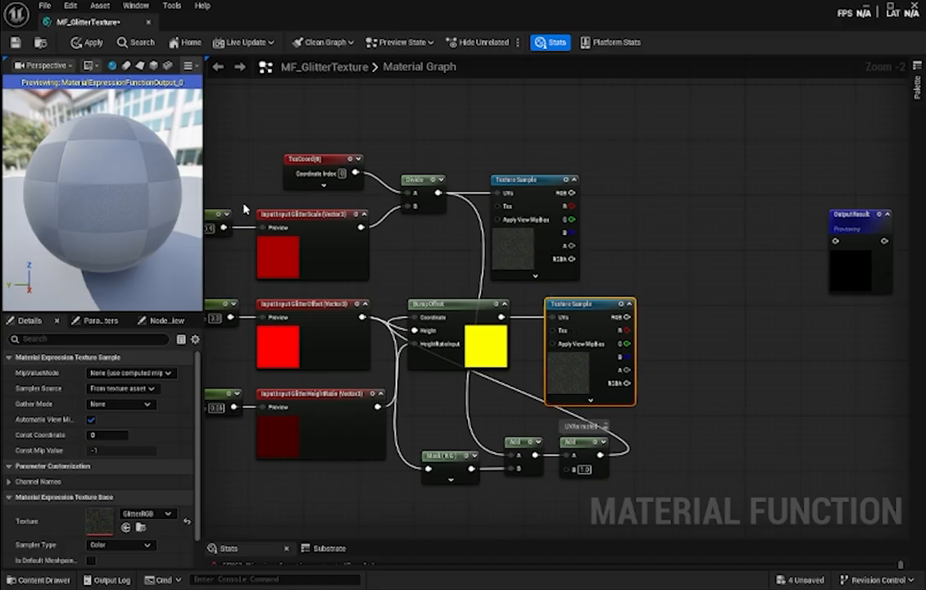
left_click_drag(157, 195, 122, 210)
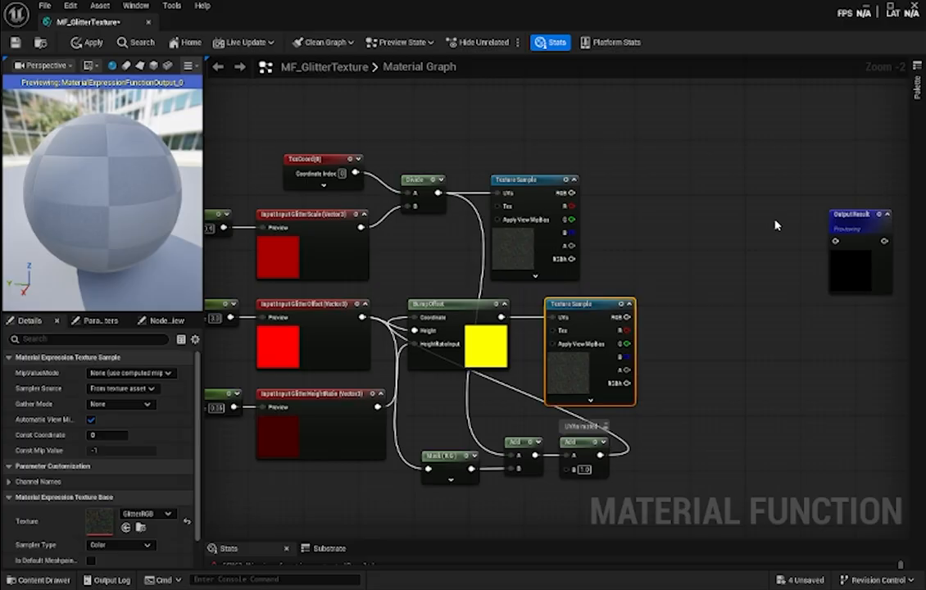
- Add a Multiply node after the two Texture Samples and feed their RGB outputs into its A and B
right_click(643, 257)
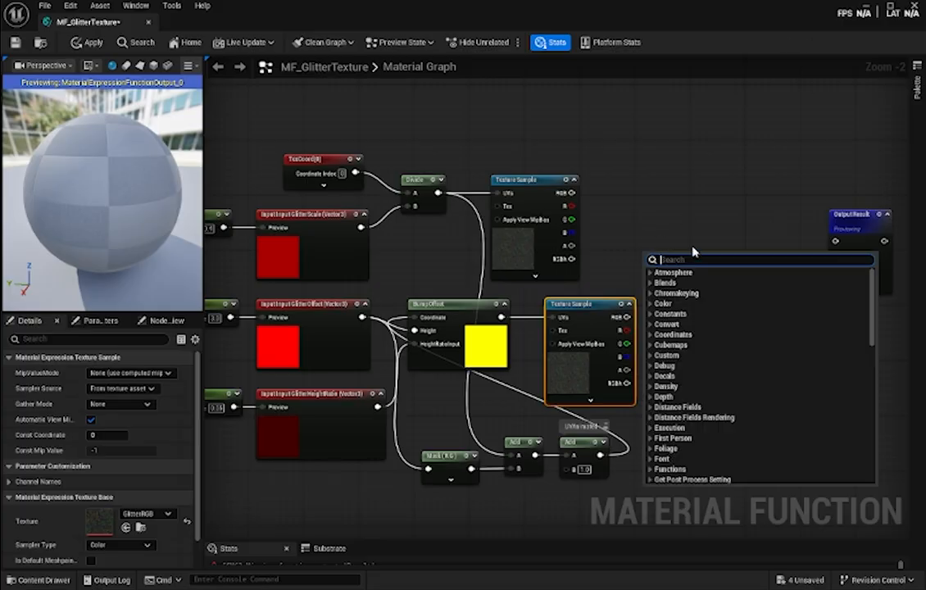
type("multipl")
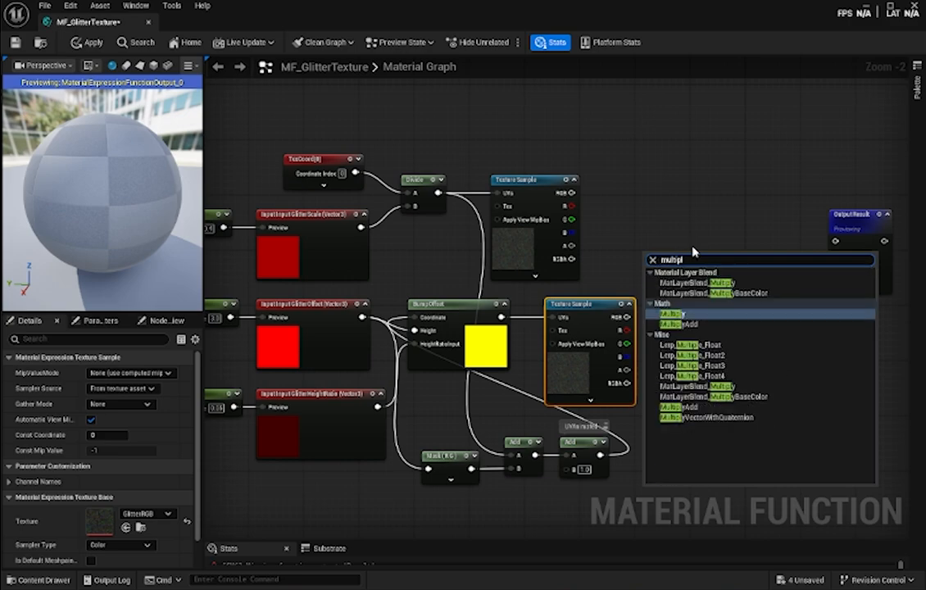
left_click(702, 317)
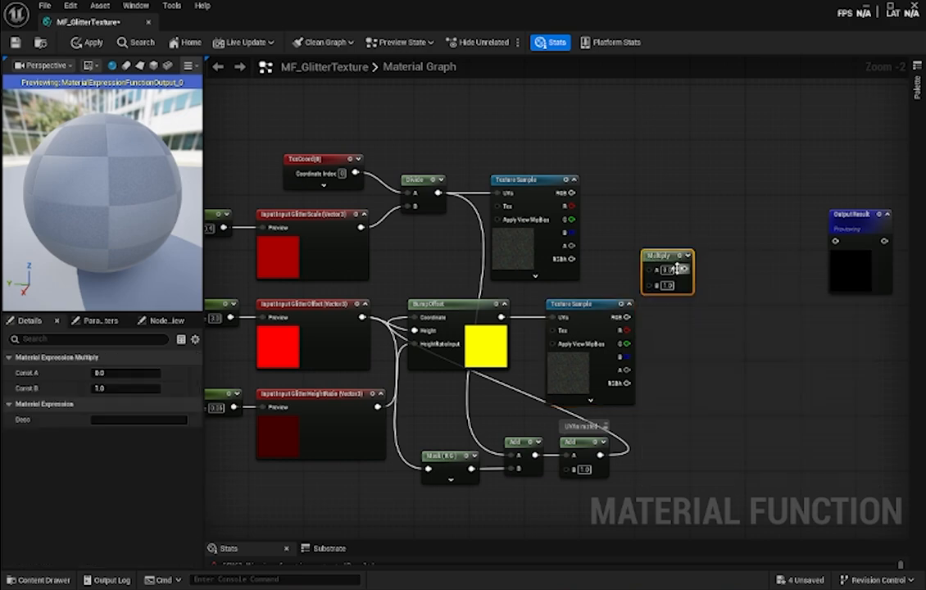
left_click_drag(662, 258, 684, 237)
left_click_drag(572, 193, 672, 249)
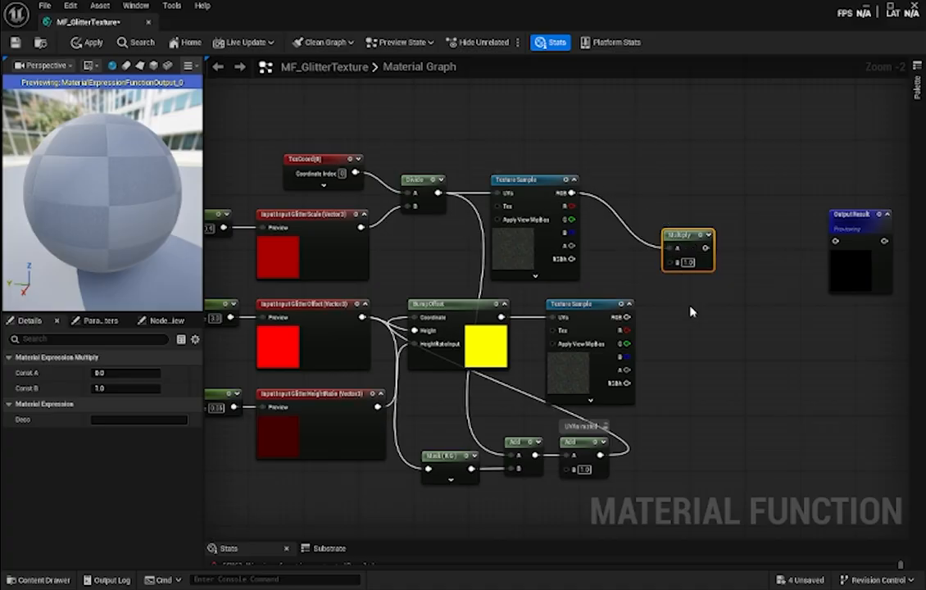
left_click_drag(670, 270, 671, 263)
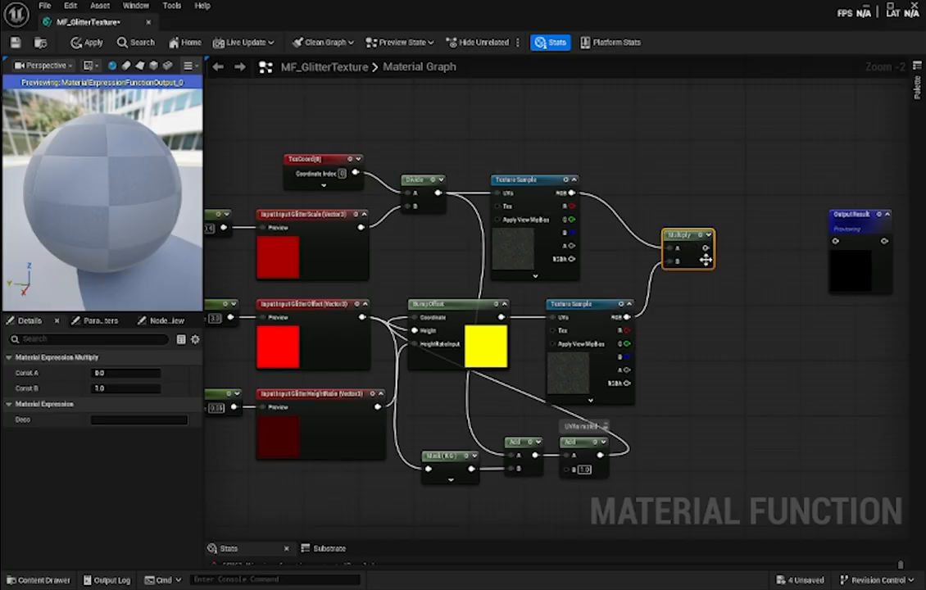
- Tighten the spacing of the lower Texture Sample and Multiply nodes, and move Output Result farther away from them
right_click_drag(739, 318, 667, 331)
left_click_drag(533, 320, 512, 319)
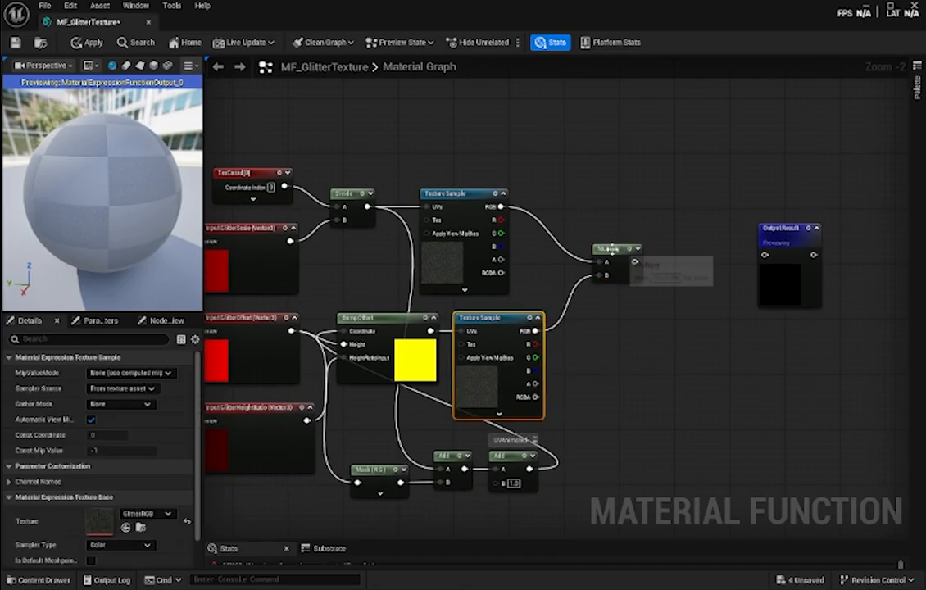
left_click_drag(613, 254, 584, 256)
left_click_drag(795, 232, 911, 232)
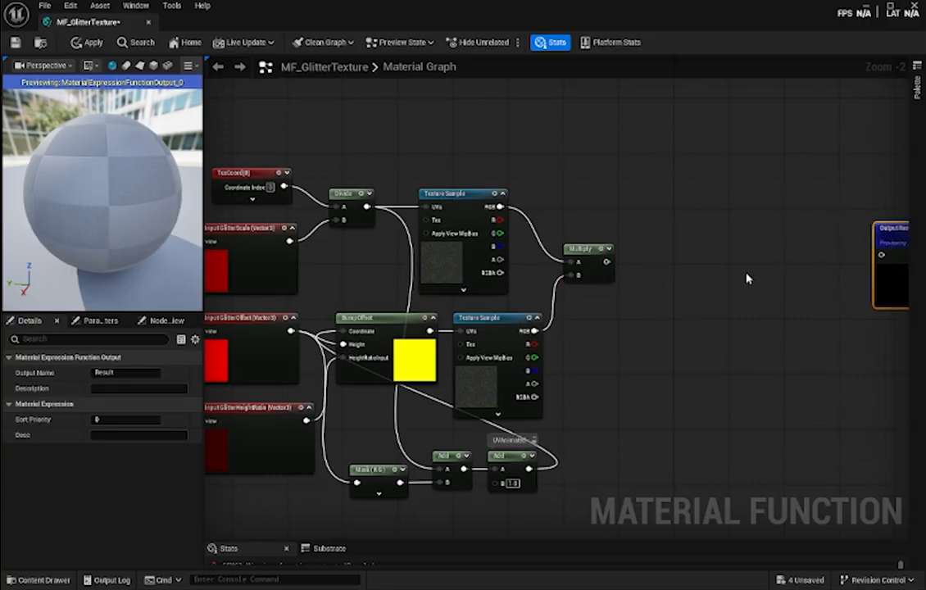
- Add a BreakOutFloat3Components node after Multiply and connect the Multiply output to its Float3 input
right_click_drag(747, 281, 664, 251)
right_click(565, 185)
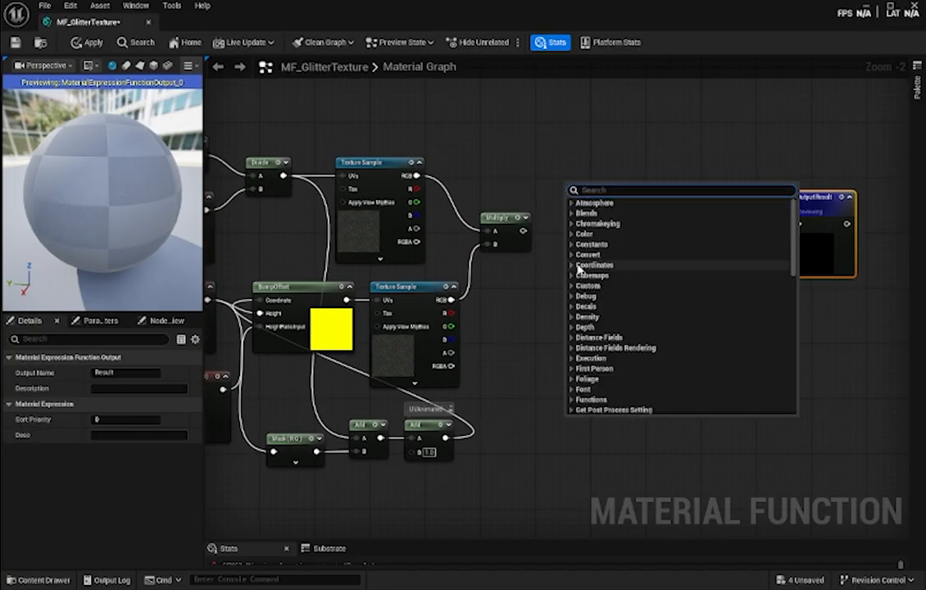
type("breakoutfl")
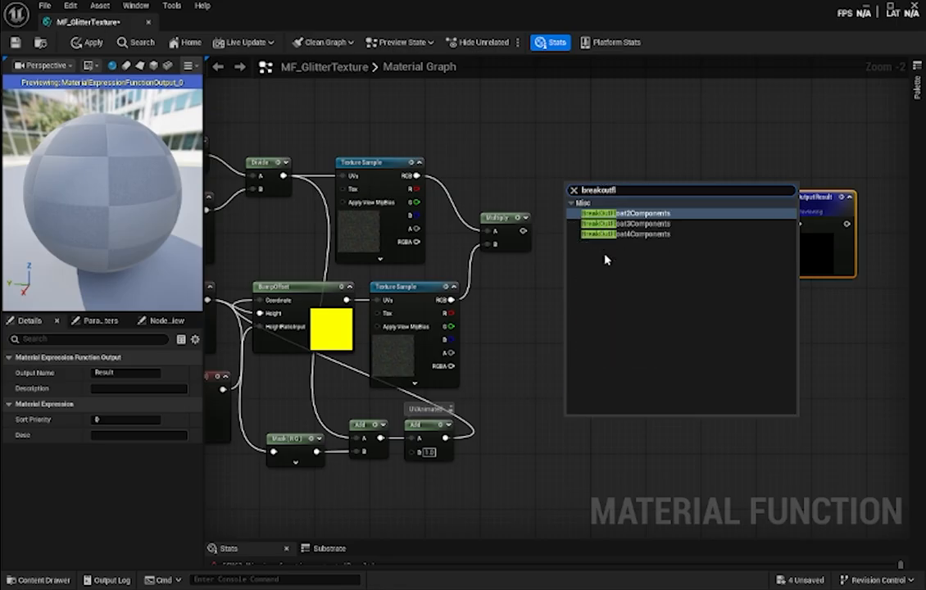
key("Down")
key("Return")
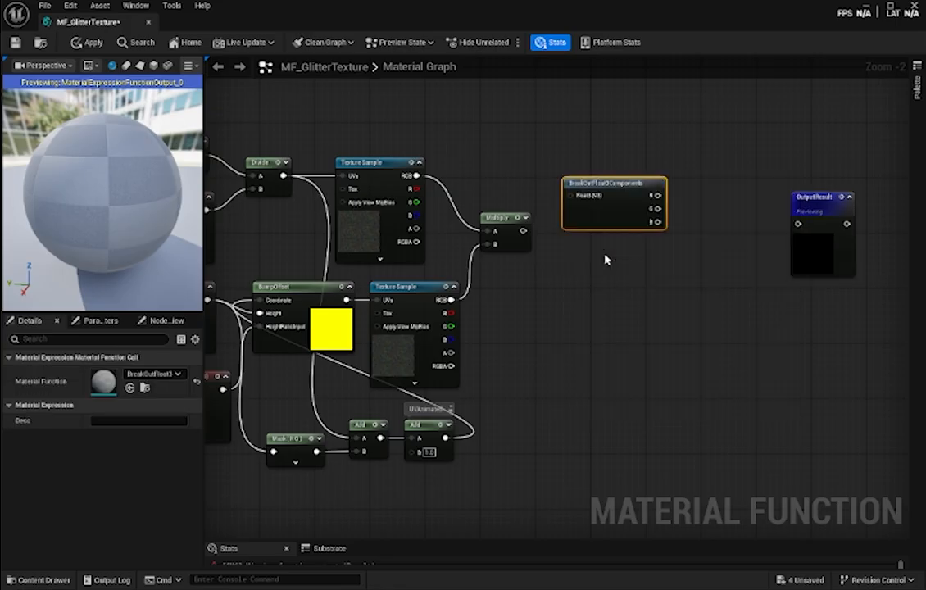
left_click_drag(611, 187, 591, 226)
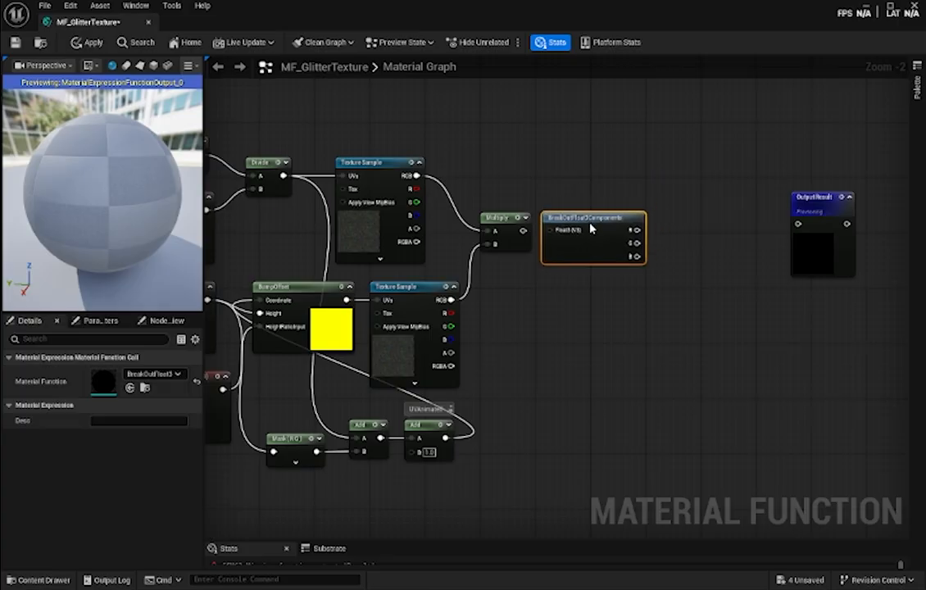
left_click_drag(523, 230, 587, 222)
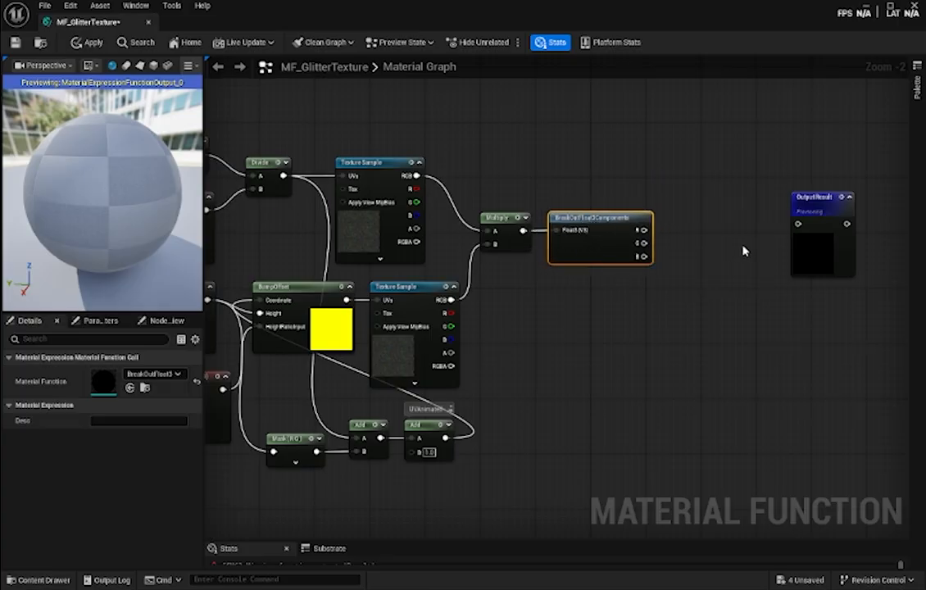
- Add an Add node after BreakOutFloat3Components and feed the R and G outputs into its A and B
right_click_drag(743, 251, 673, 268)
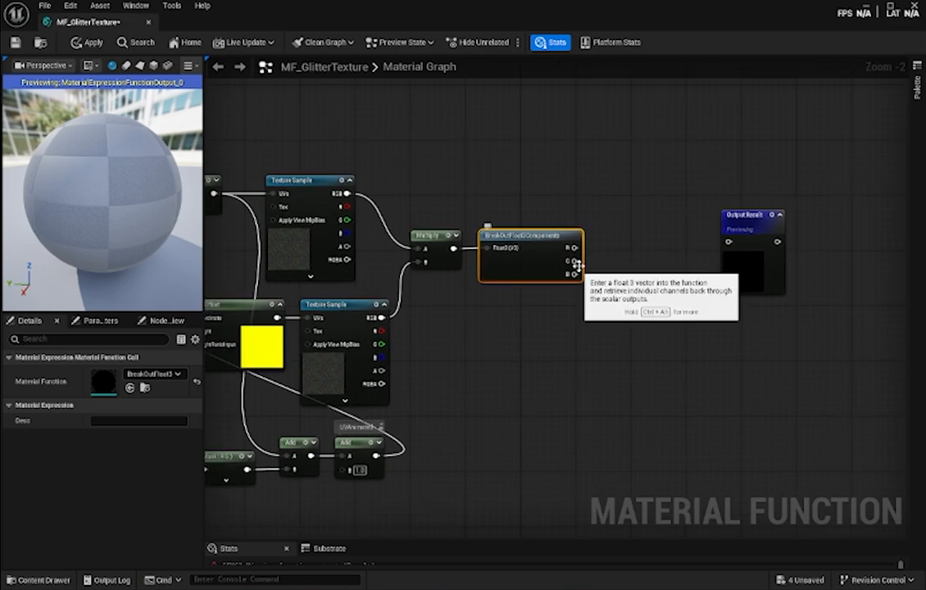
right_click_drag(618, 270, 557, 275)
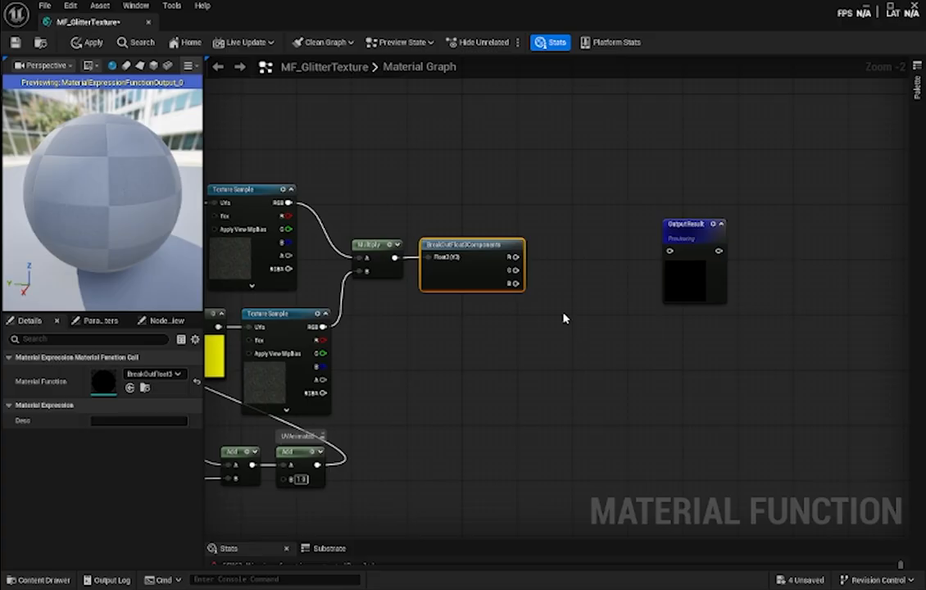
right_click(548, 245)
type("add")
key("Return")
left_click_drag(512, 261, 559, 273)
right_click_drag(613, 259, 589, 238)
- Place another Add node before Output Result, feeding the R+G sum into A and the BreakOutFloat3Components B channel into B
left_click_drag(670, 209, 697, 227)
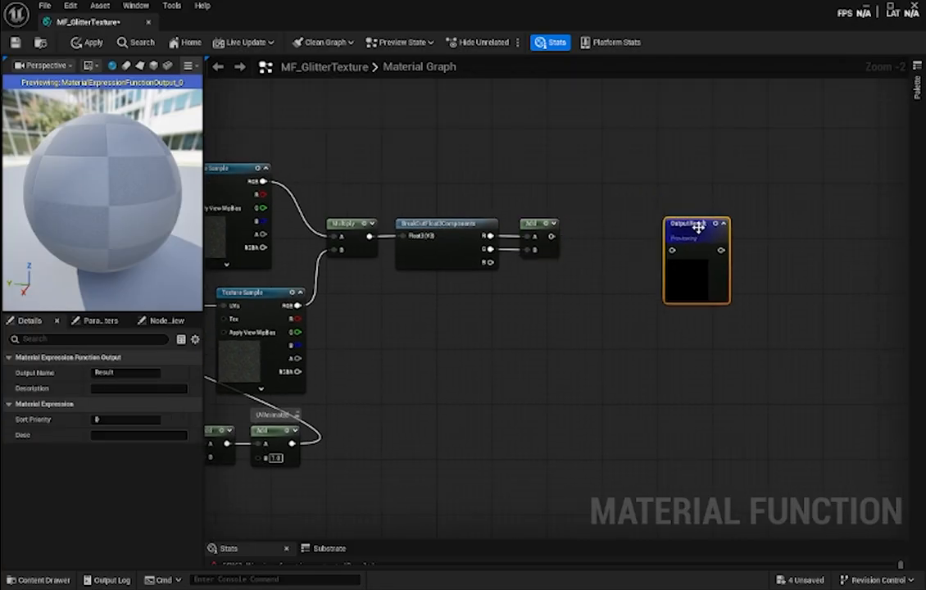
right_click(572, 237)
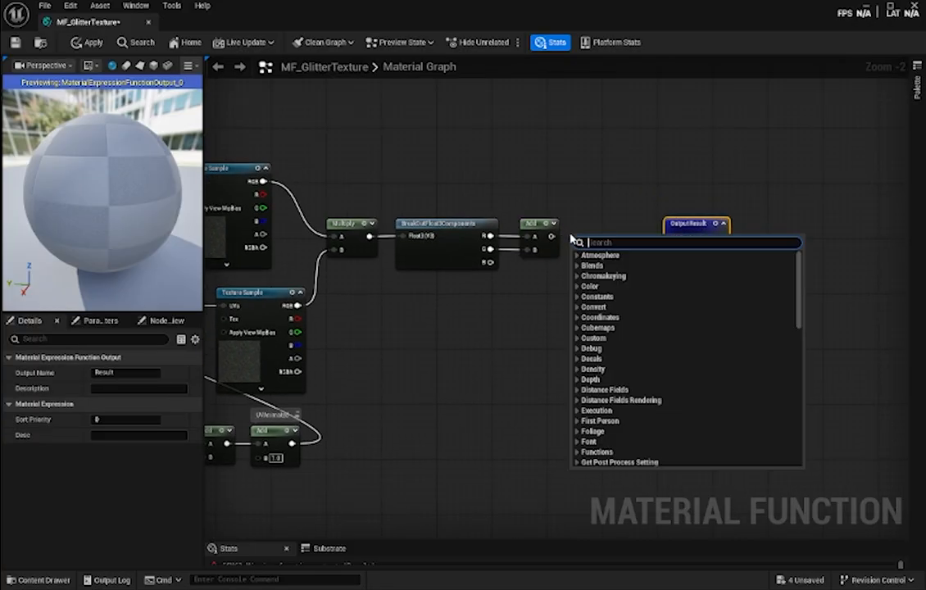
type("add")
key("Return")
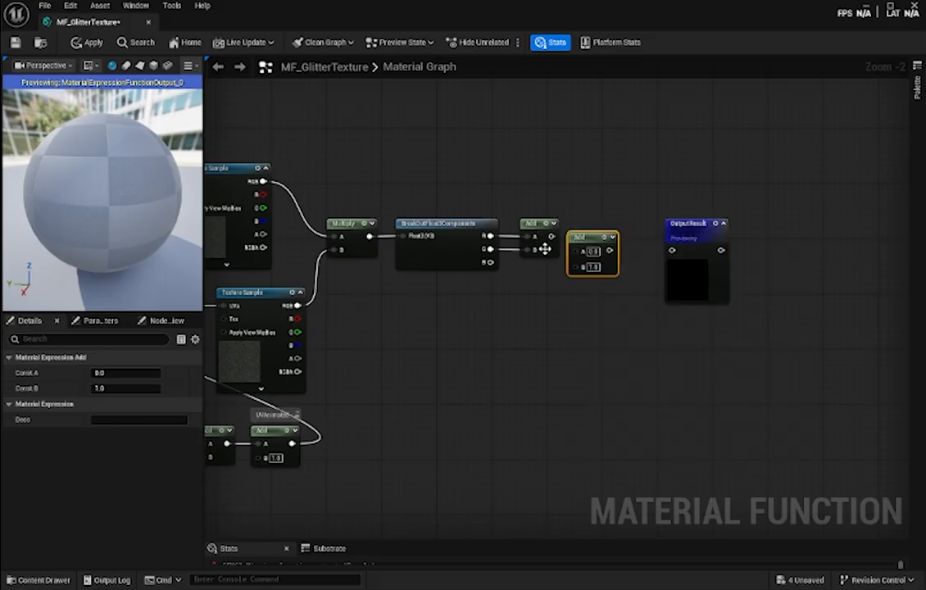
left_click_drag(550, 238, 576, 250)
left_click_drag(492, 262, 589, 238)
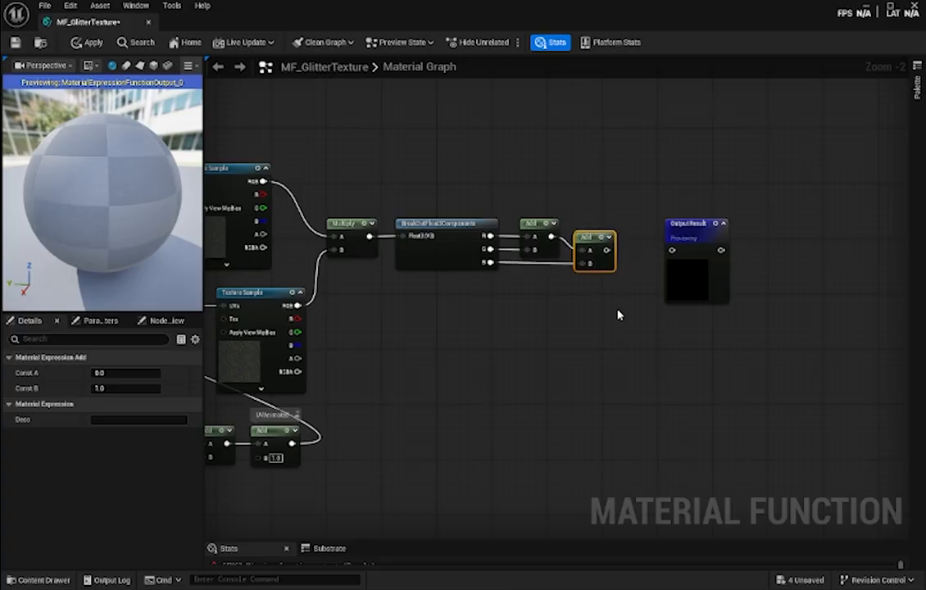
- Shift Output Result farther away and place a Power node between it and the last Add node
left_click_drag(691, 231, 772, 234)
right_click(643, 246)
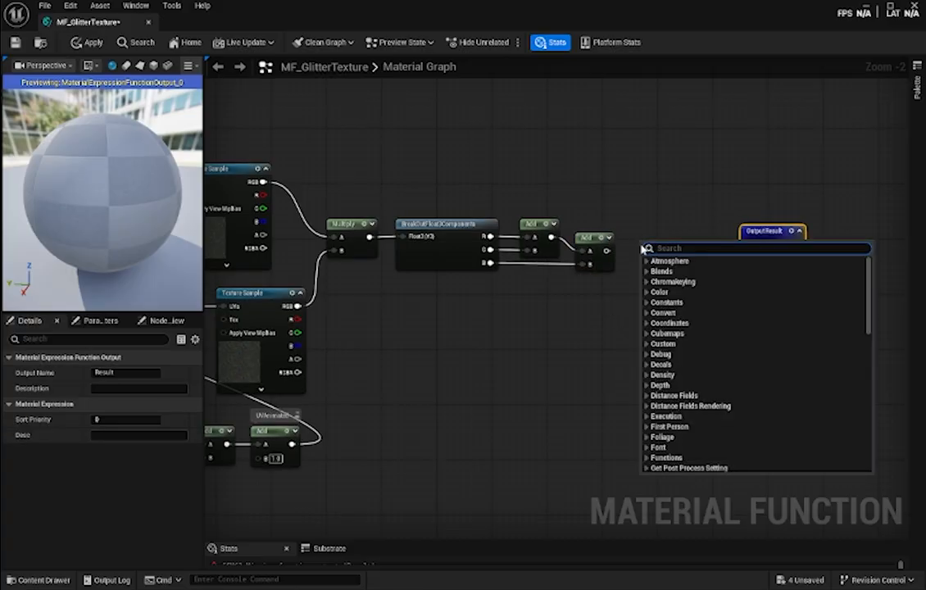
type("power")
key("Return")
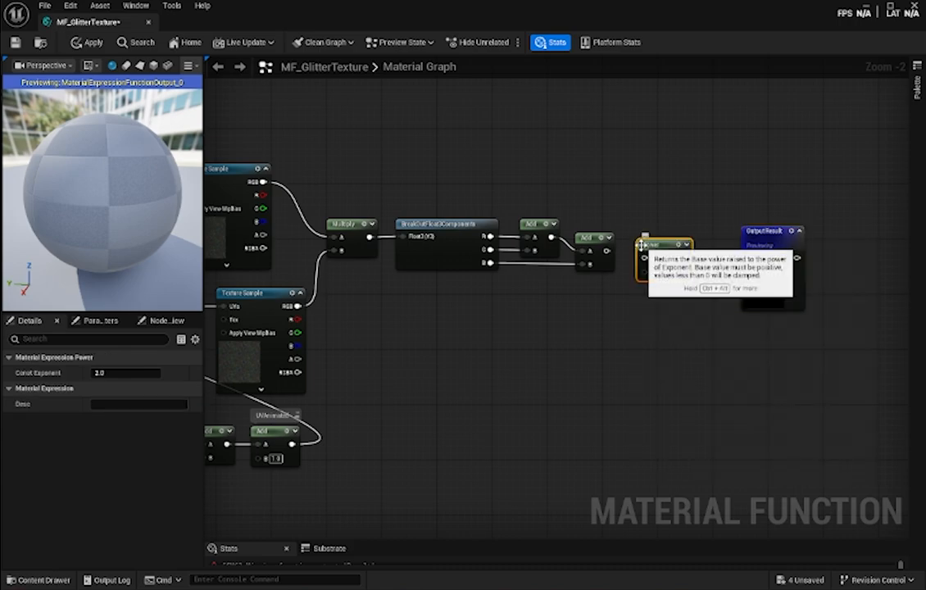
- Feed the last Add into the Power node's Base, then add a FunctionInput node below it named Input GlitterPower
mouse_move(649, 248)
left_mouse_down()
mouse_move(642, 235)
mouse_move(616, 250)
mouse_move(639, 245)
left_mouse_up()
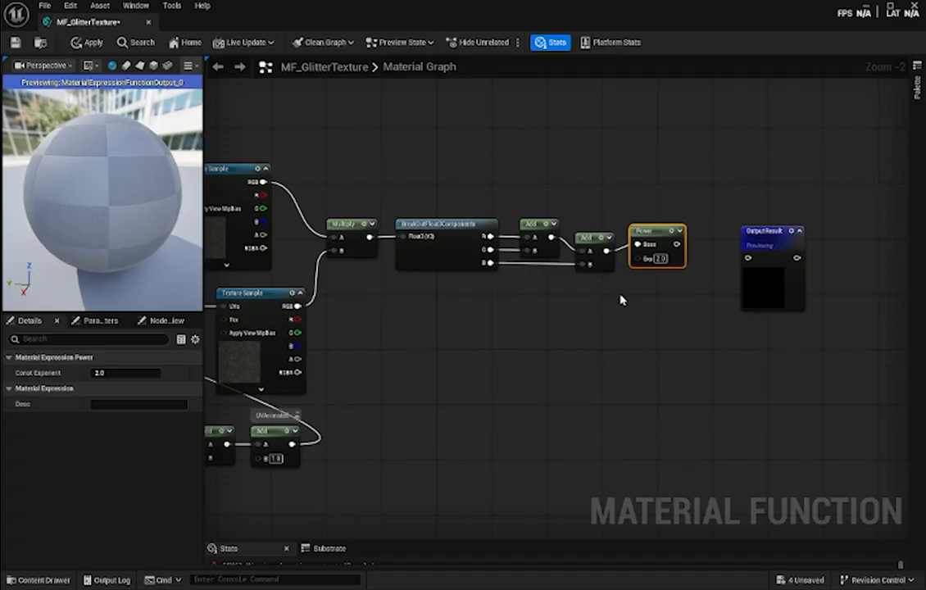
right_click(572, 300)
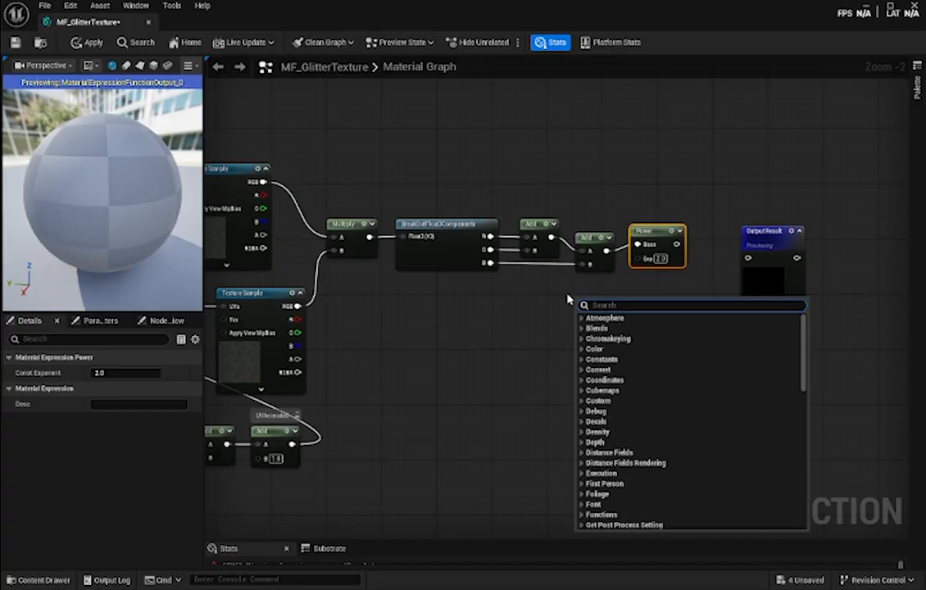
type("function")
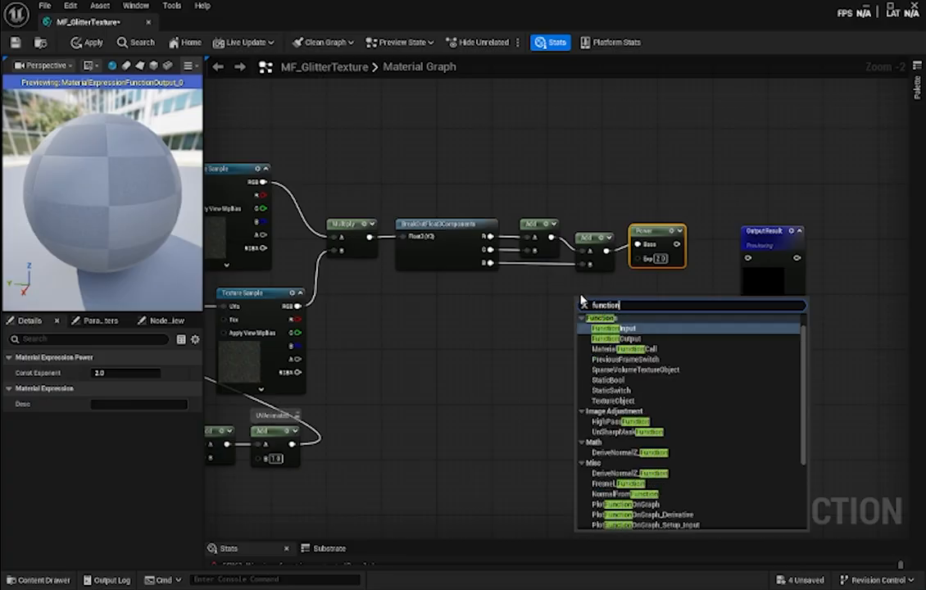
key("Return")
left_click(131, 372)
left_click(135, 370)
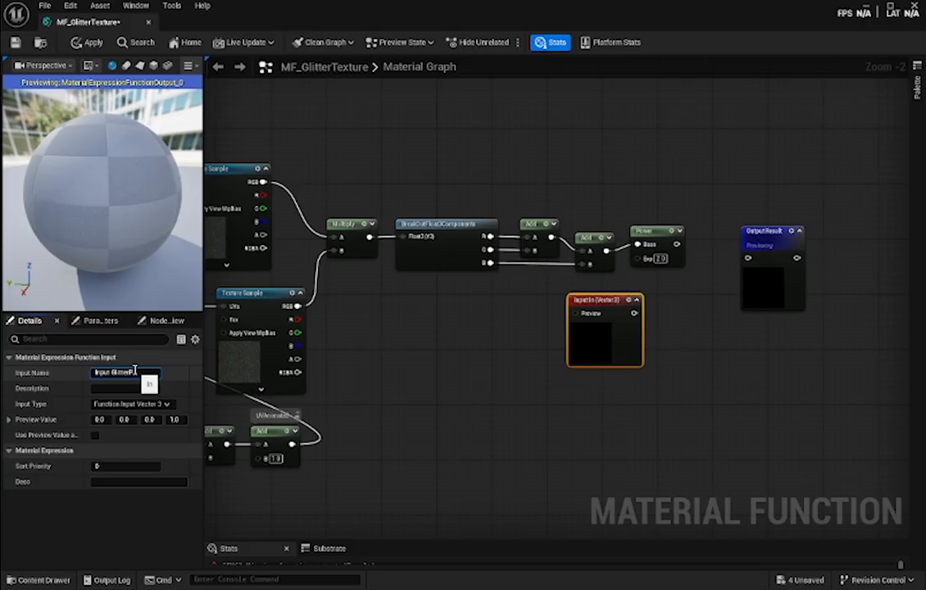
key("Return")
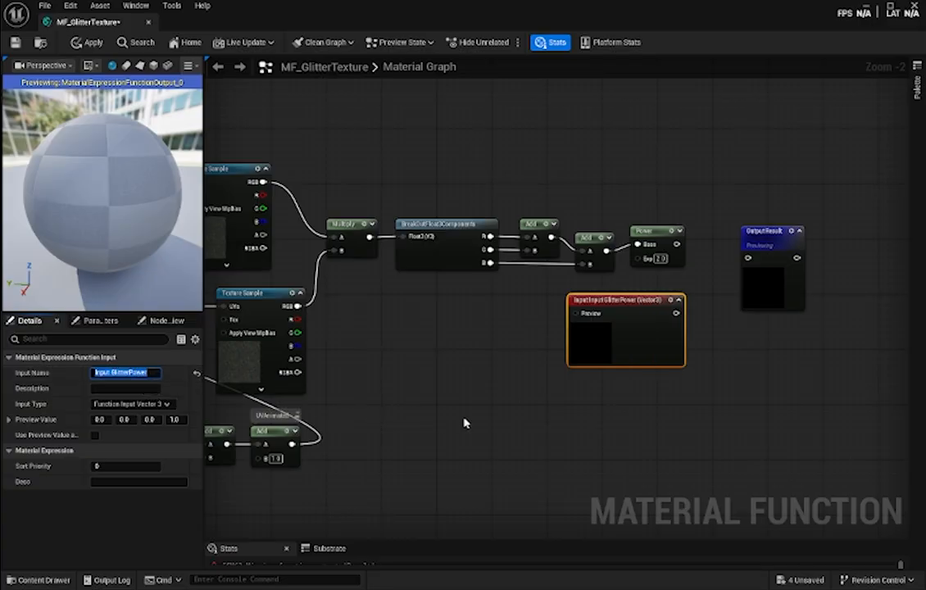
- Place a Constant node beside the Input GlitterPower node and set its value to 2
right_click(516, 311)
left_click(517, 311)
key("1")
left_click(523, 311)
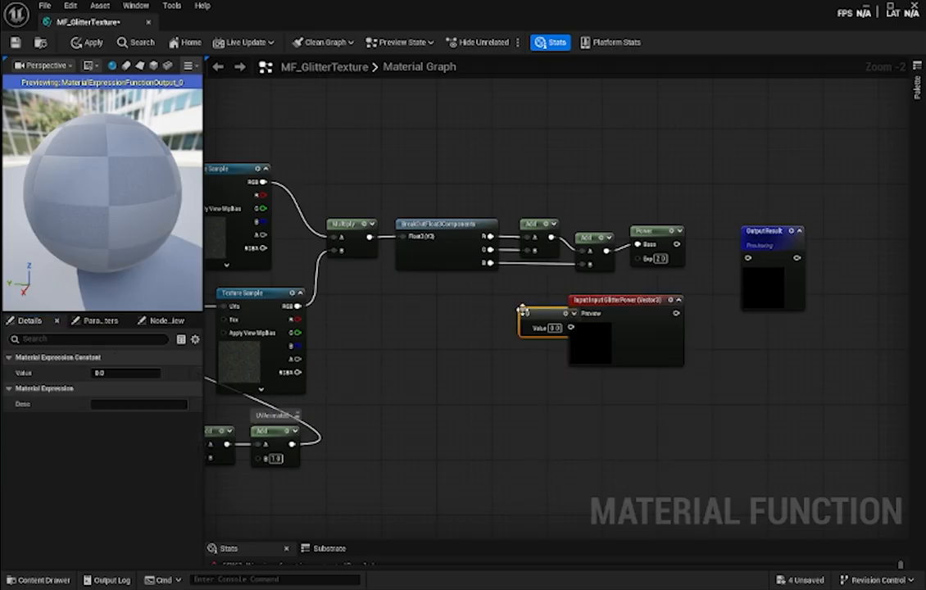
left_click_drag(551, 312, 523, 309)
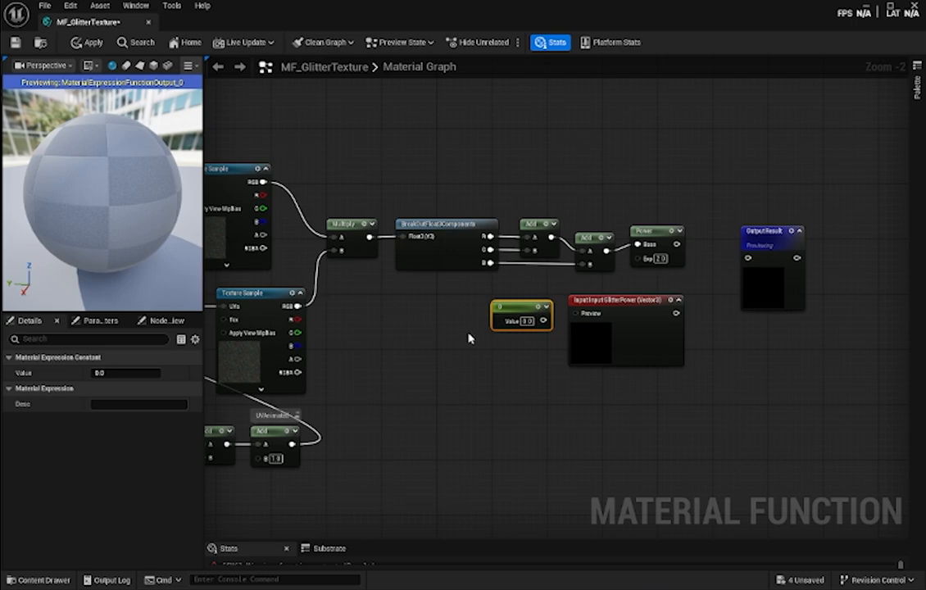
left_click(527, 320)
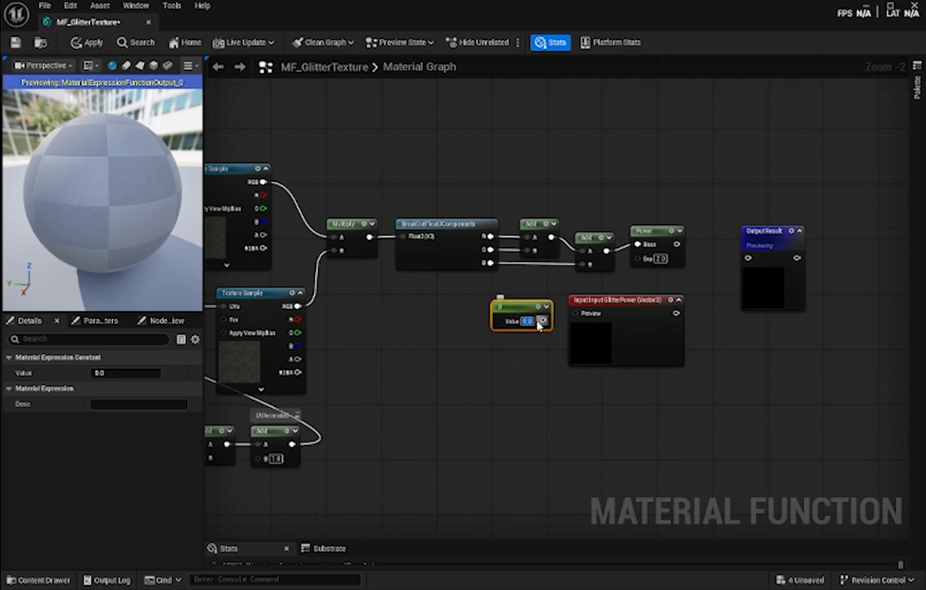
type("2")
left_click(514, 358)
right_click(516, 360)
type("para")
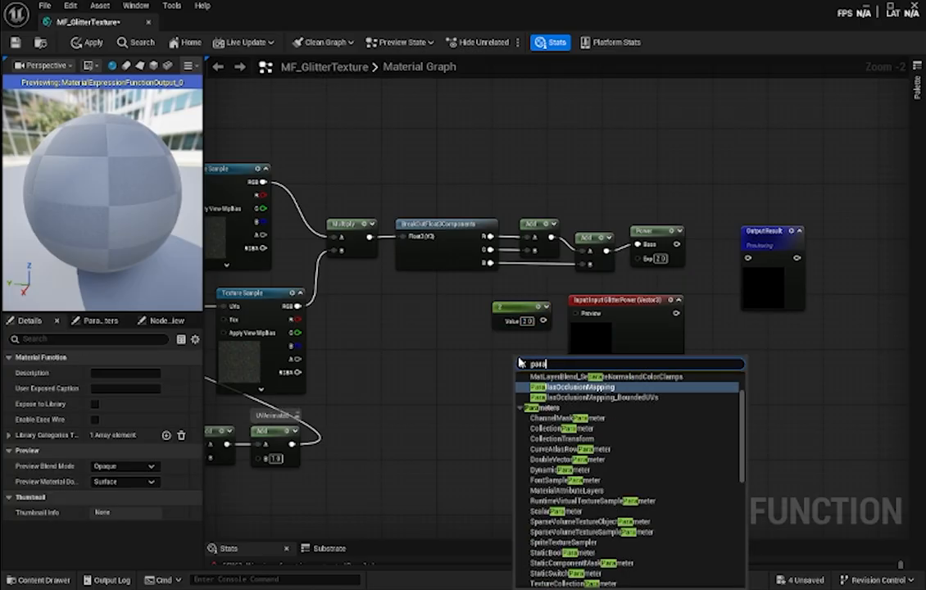
type("meter")
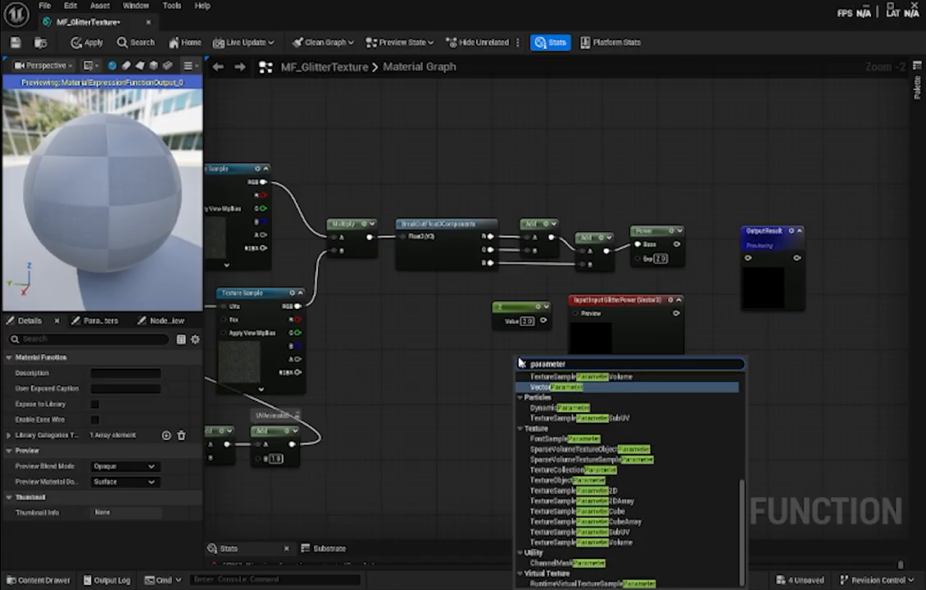
key("Return")
left_click_drag(533, 357, 484, 345)
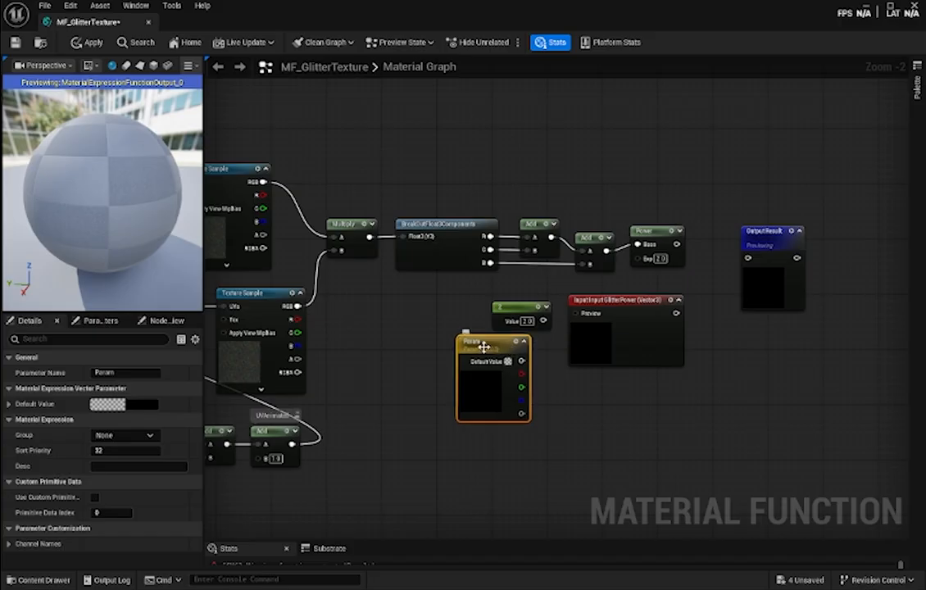
key("Delete")
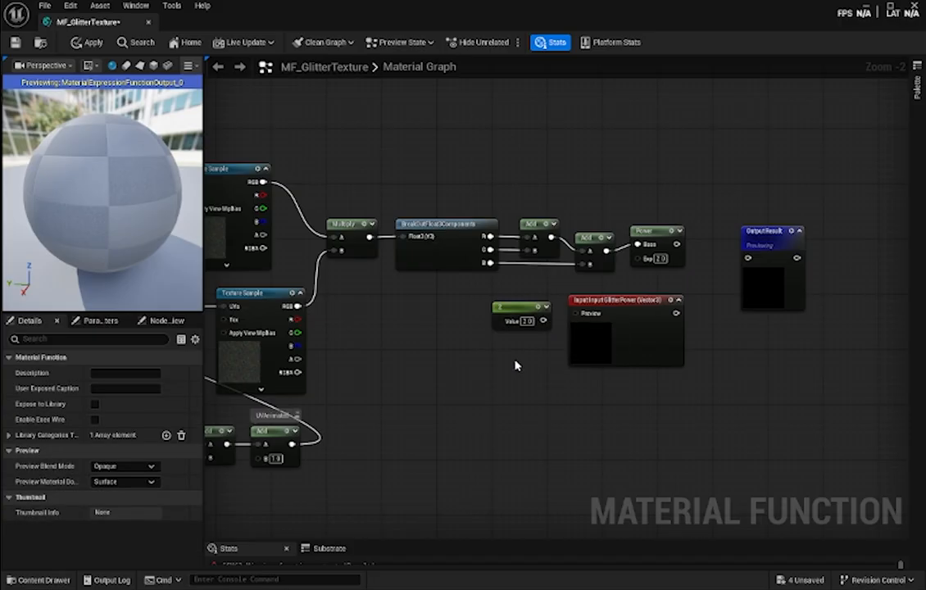
- Connect the Constant to the Preview pin of Input GlitterPower and wire that input's output into the Power node's Exp
left_click_drag(543, 320, 573, 313)
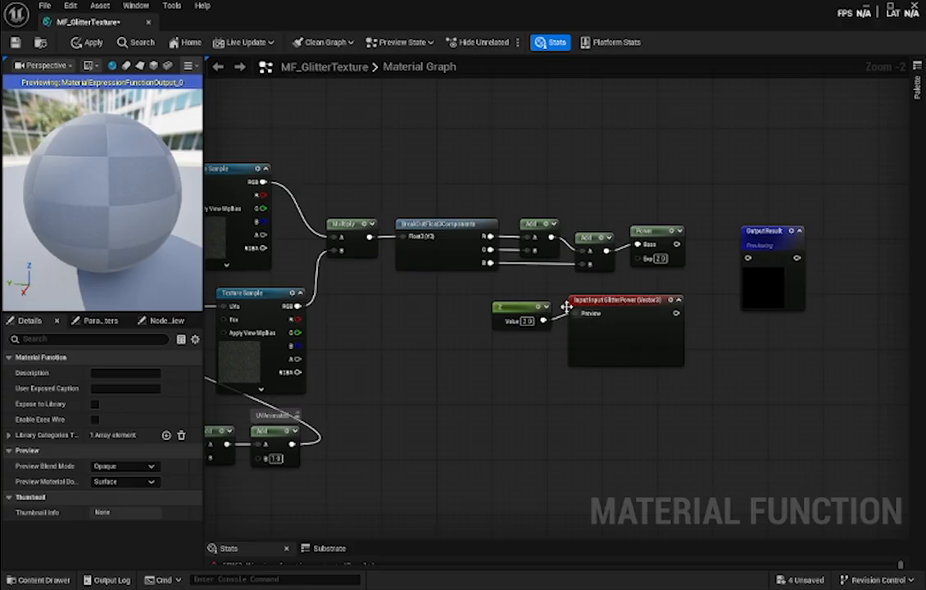
left_click(519, 305)
left_click(511, 349)
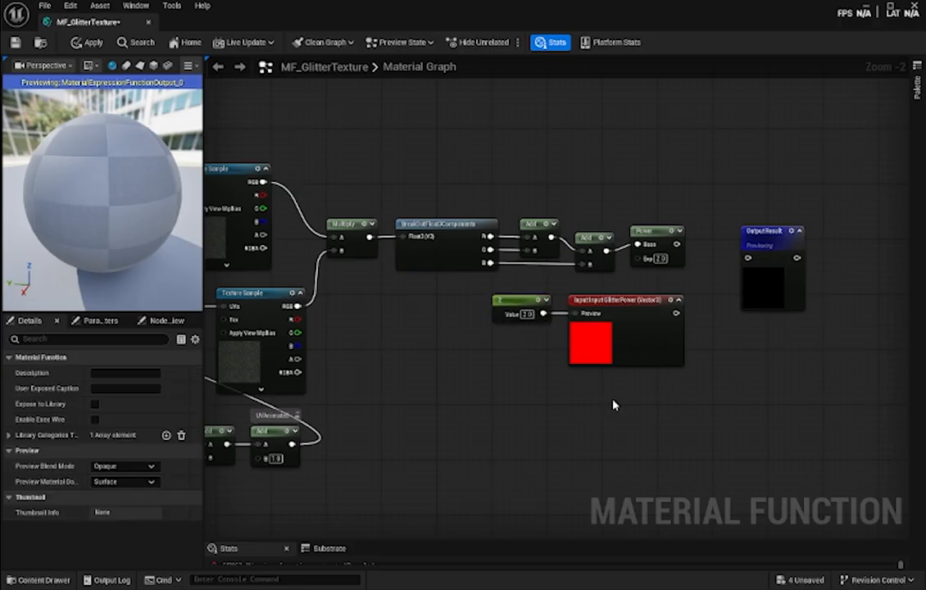
left_click_drag(618, 391, 514, 293)
left_click_drag(597, 306, 524, 307)
left_click(478, 268)
left_click_drag(607, 313, 638, 258)
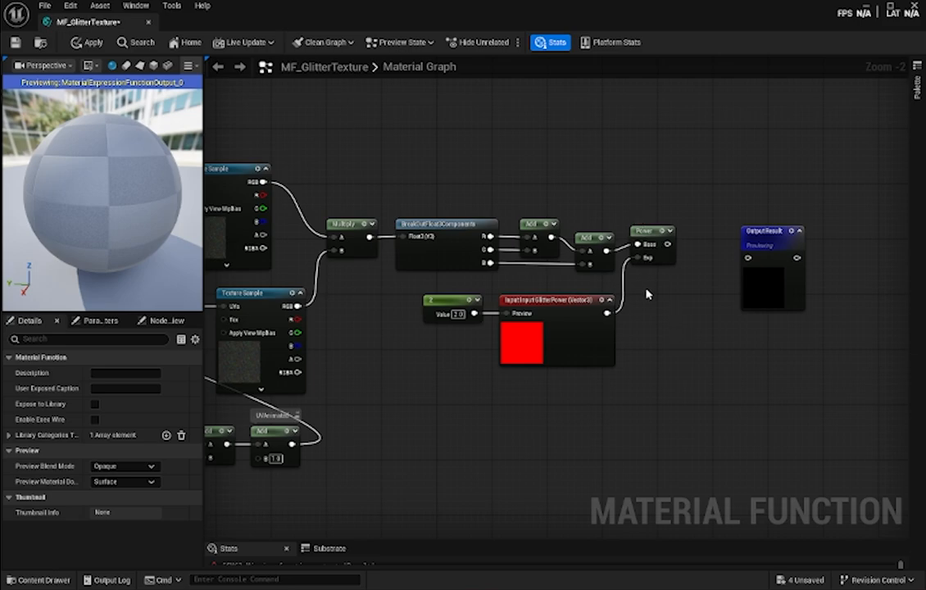
- Shift Output Result farther away and add a Saturate node after Power, fed by the Power output
right_click_drag(684, 323, 638, 329)
left_click_drag(722, 249, 770, 260)
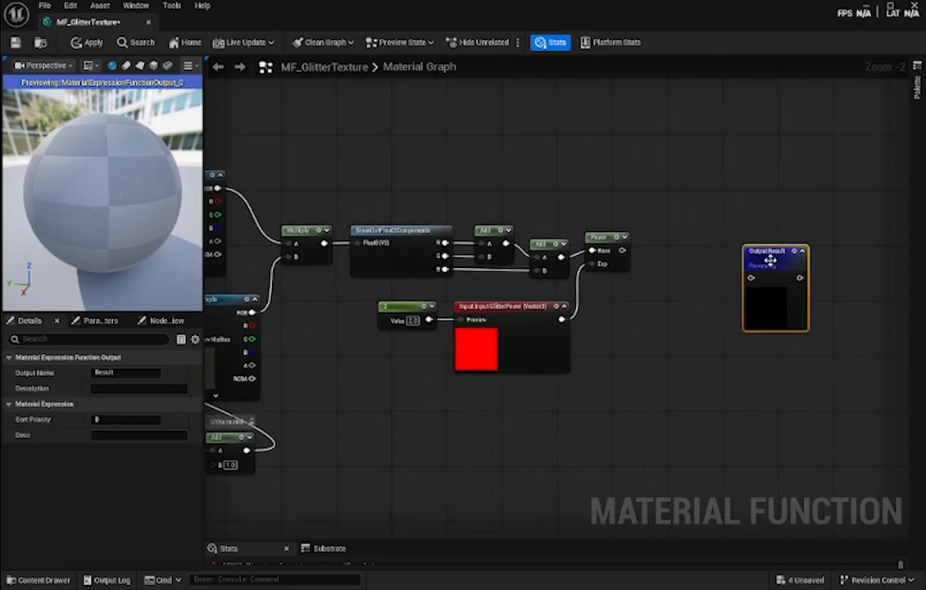
right_click_drag(664, 345, 629, 343)
right_click(624, 252)
type("saturate")
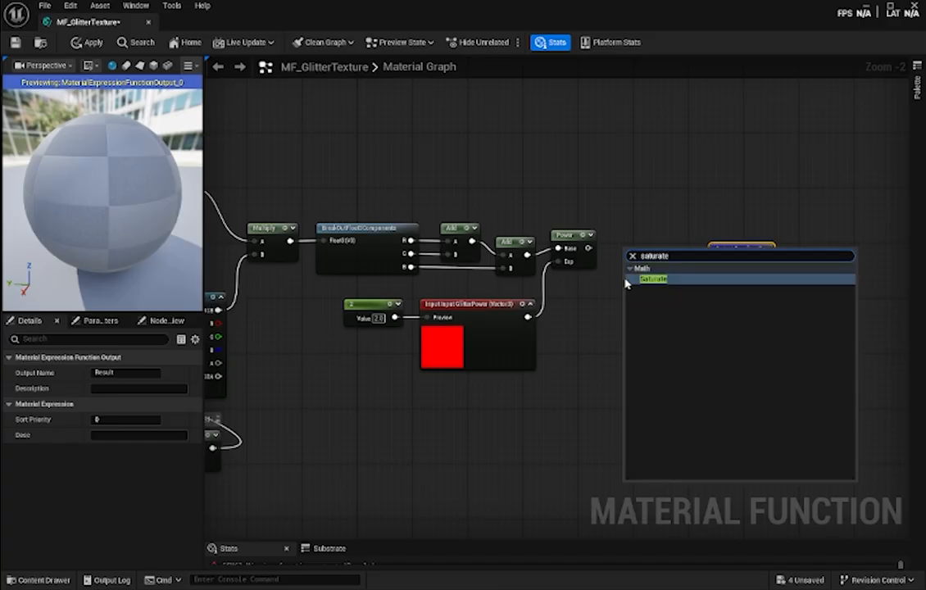
left_click(625, 280)
left_click_drag(588, 247, 625, 240)
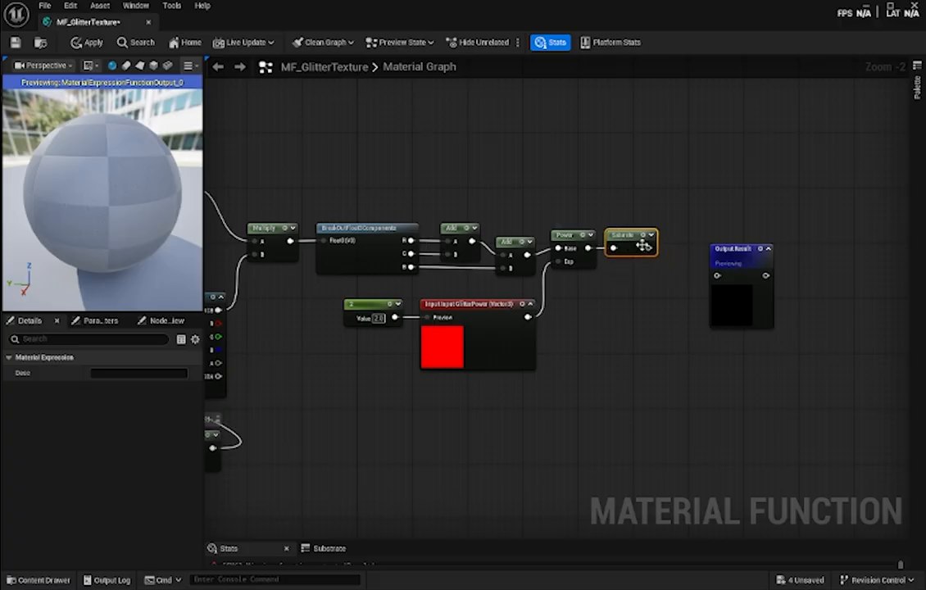
- Add a Multiply node between Saturate and Output Result and connect the Saturate output to its A input
left_click_drag(733, 249, 738, 239)
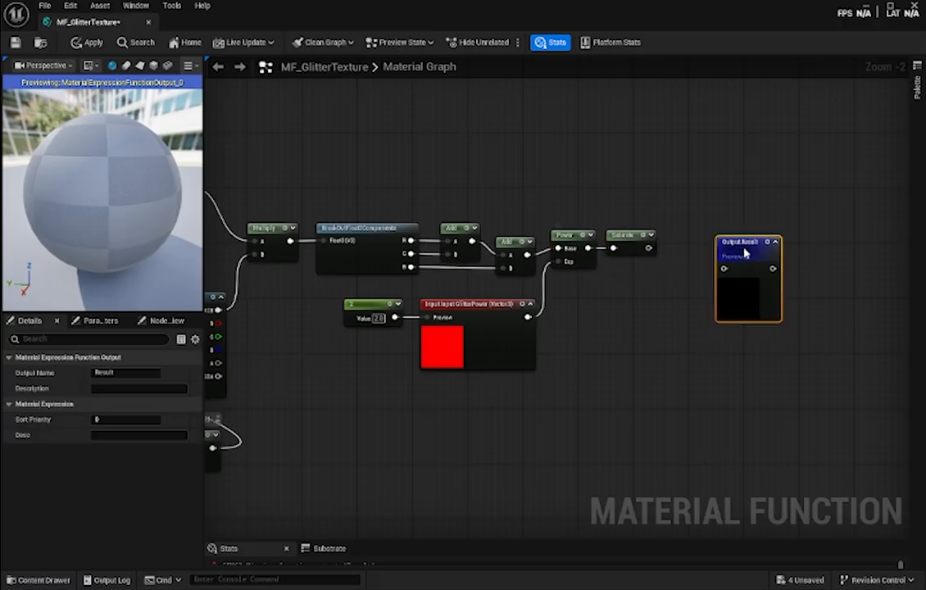
right_click(655, 291)
type("mult")
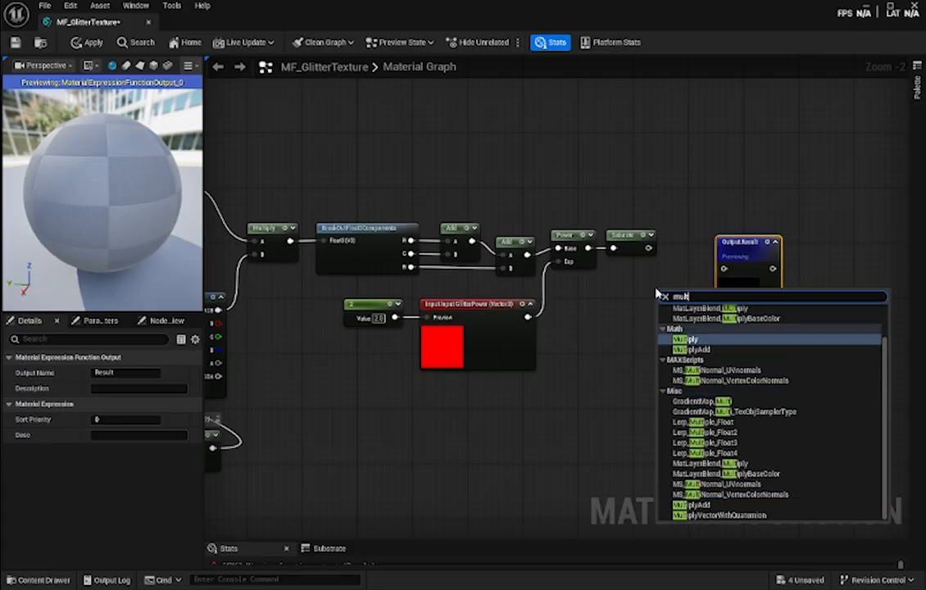
key("Return")
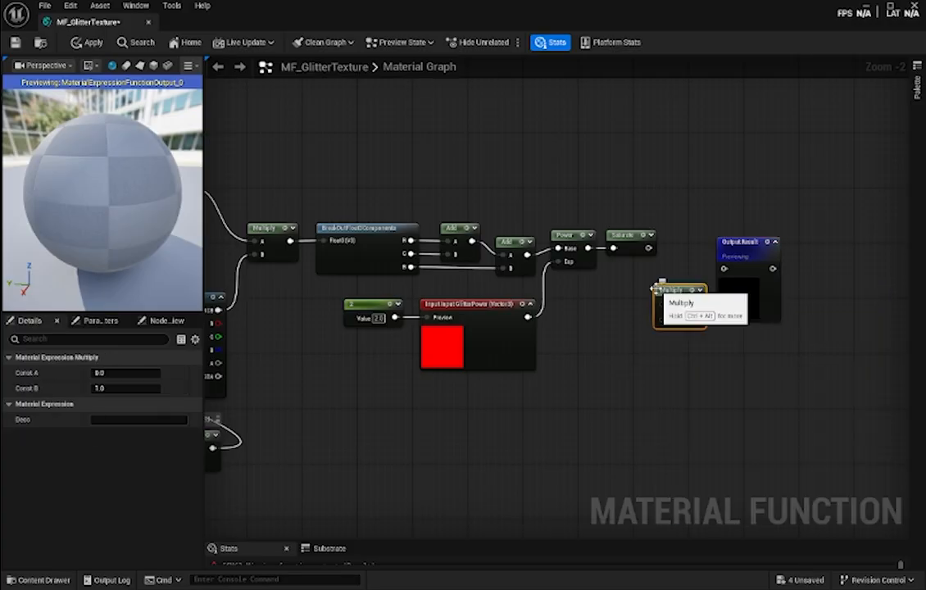
left_click_drag(750, 249, 778, 257)
left_click_drag(680, 301, 675, 247)
left_click(623, 369)
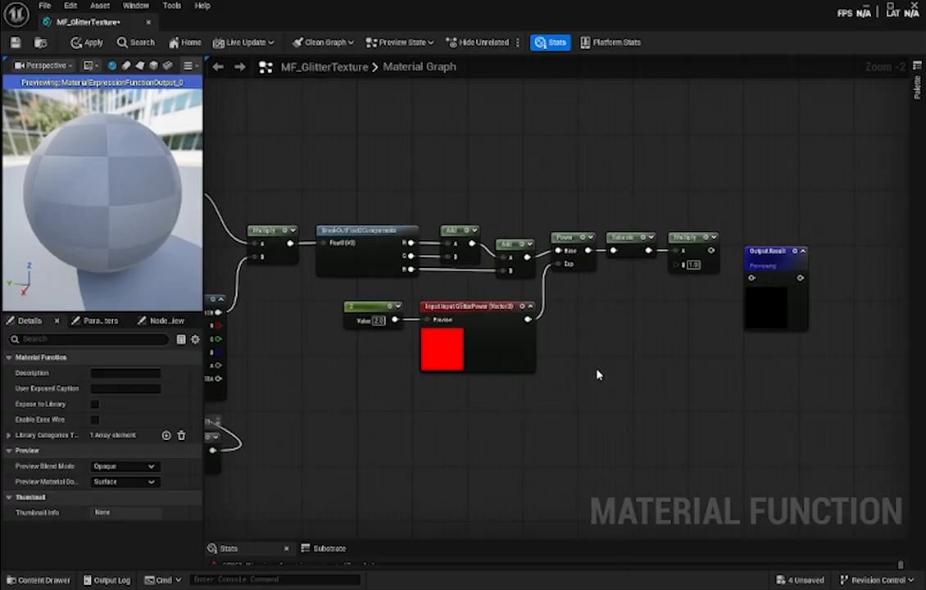
- Add another FunctionInput node below the new Multiply and place a Constant node with value 50 beside it
right_click(598, 374)
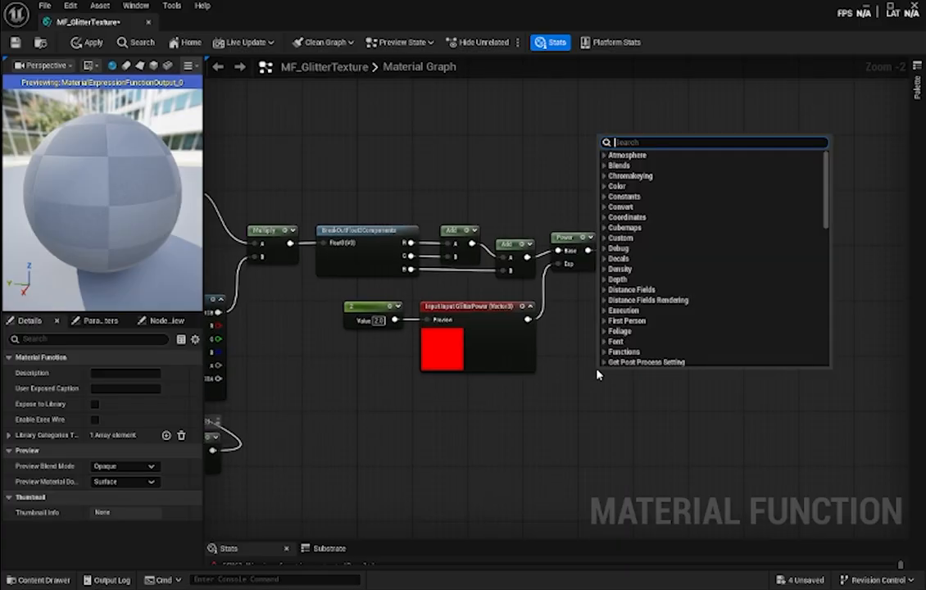
type("input")
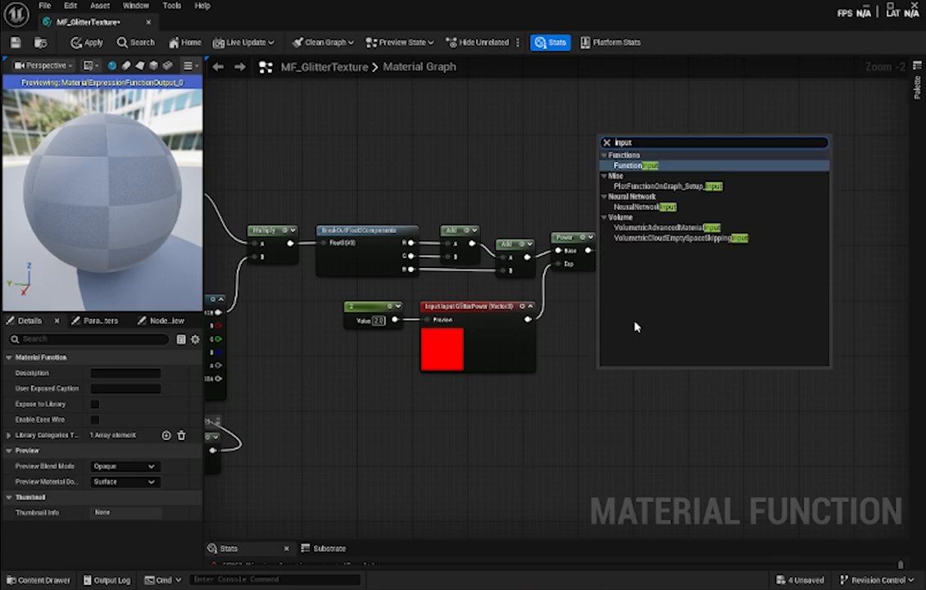
key("Return")
left_click_drag(618, 368, 640, 341)
left_click(583, 359)
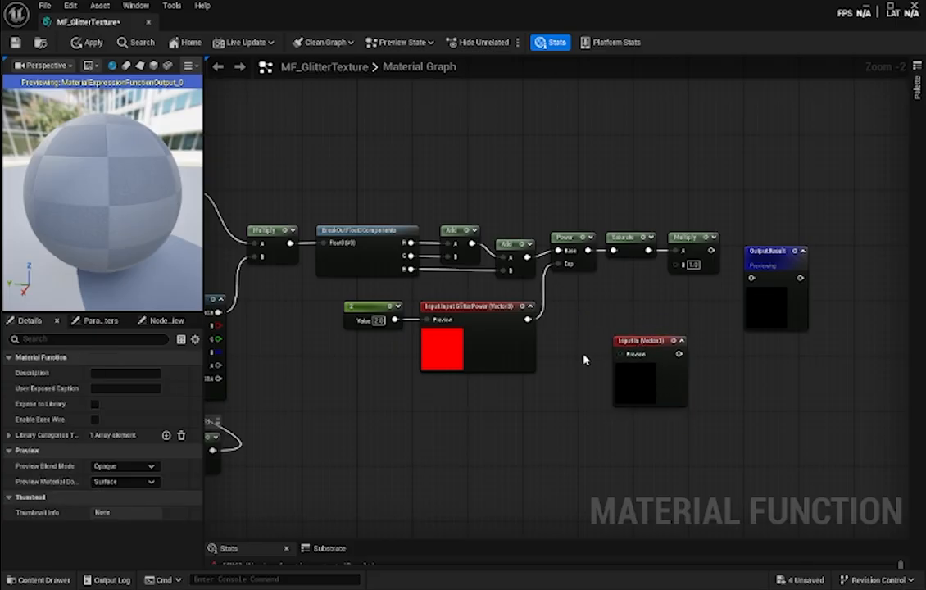
left_click(583, 359)
left_click_drag(584, 357, 564, 357)
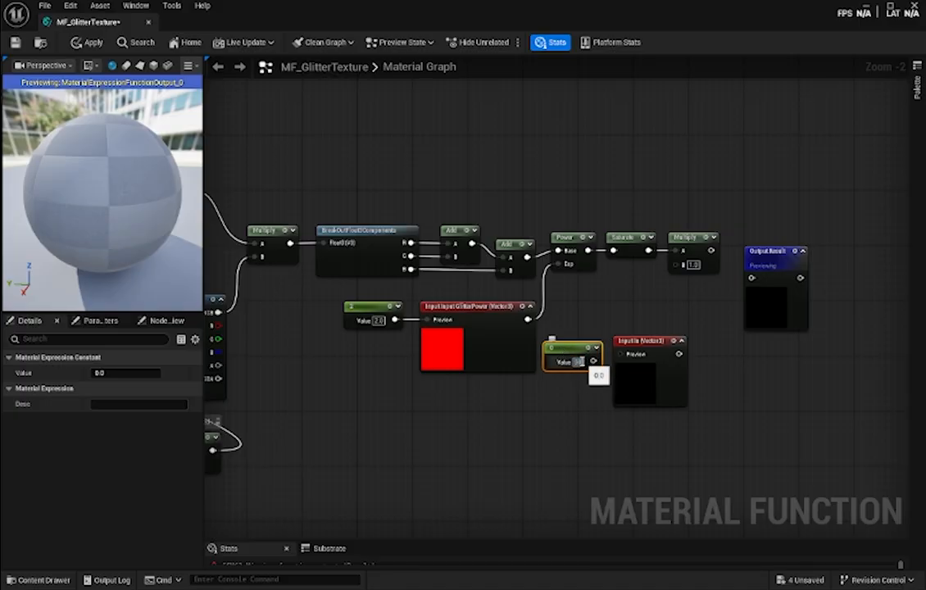
left_click(599, 333)
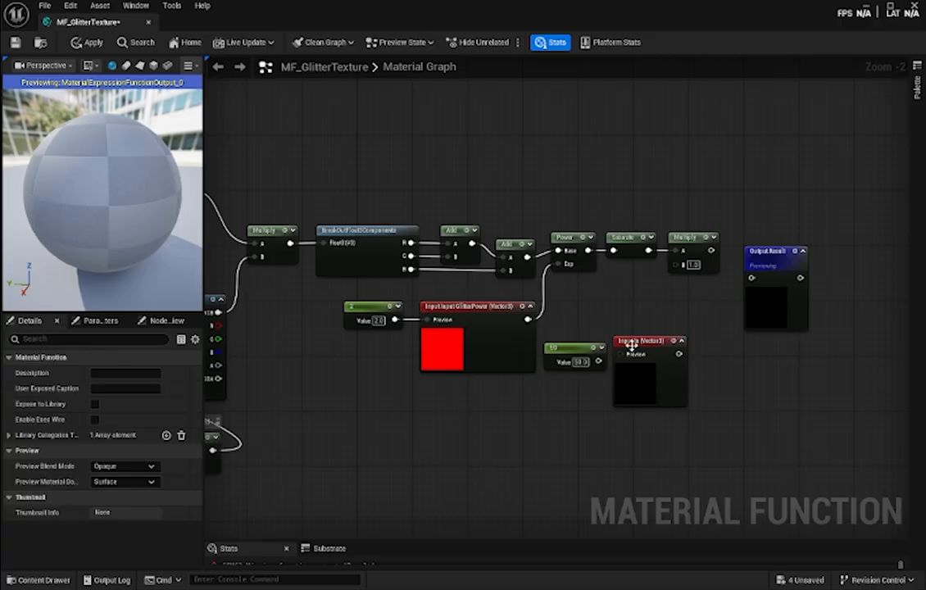
- Name the new function input Input GlitterBrightness
left_click(629, 342)
left_click(110, 362)
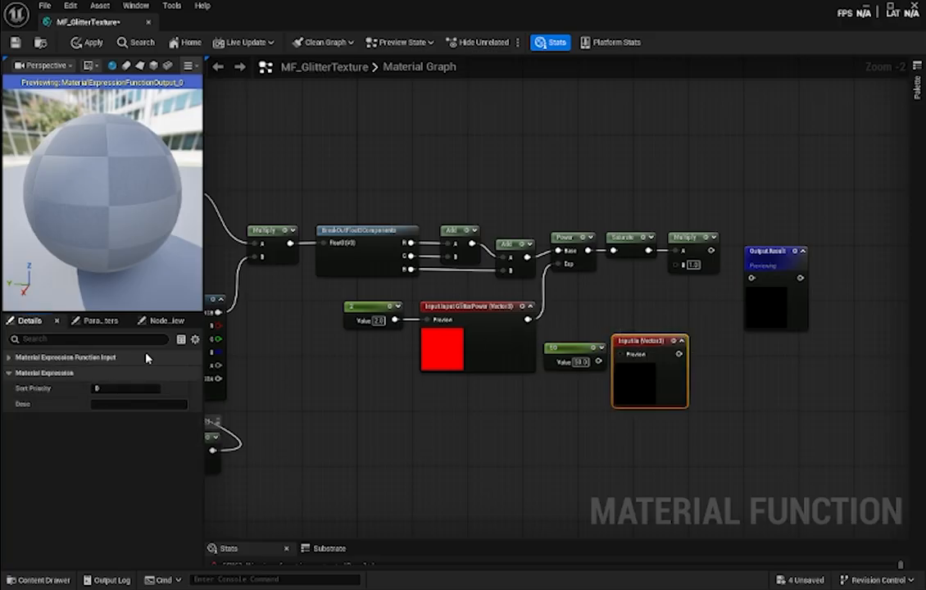
left_click(68, 361)
left_click(119, 374)
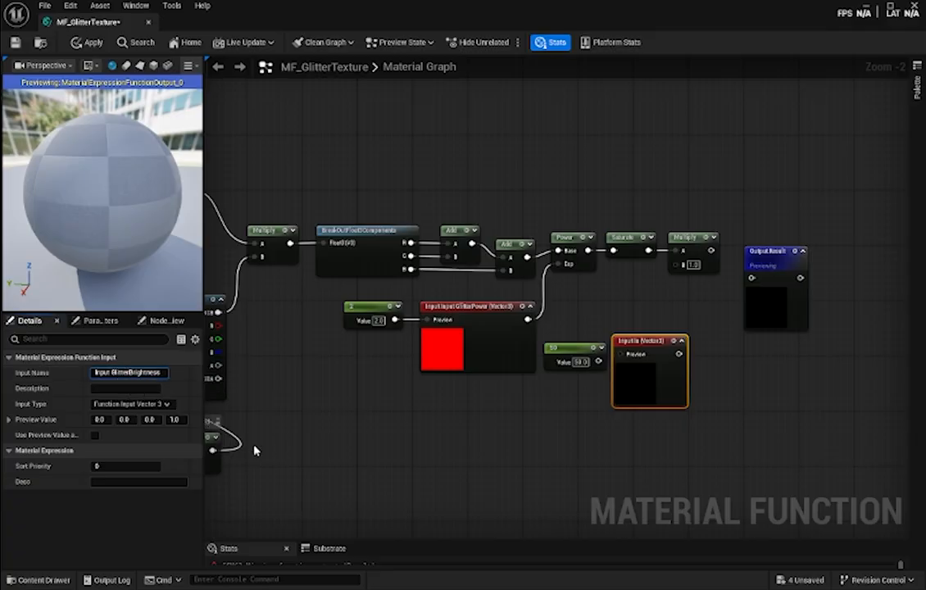
key("Return")
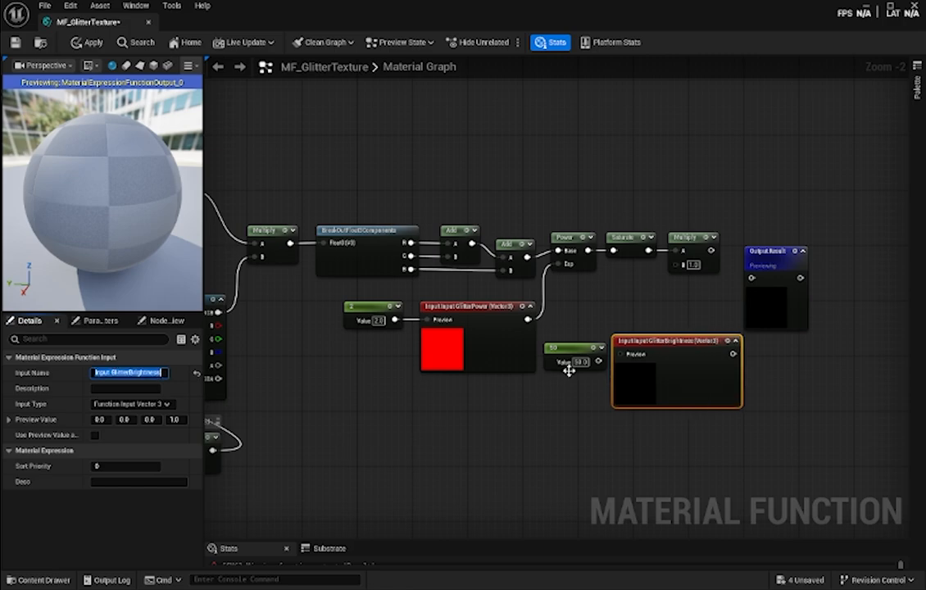
- Connect the 50 Constant to Input GlitterBrightness's Preview pin, space out the end nodes, and wire that input into Multiply's B
left_click_drag(653, 343, 659, 351)
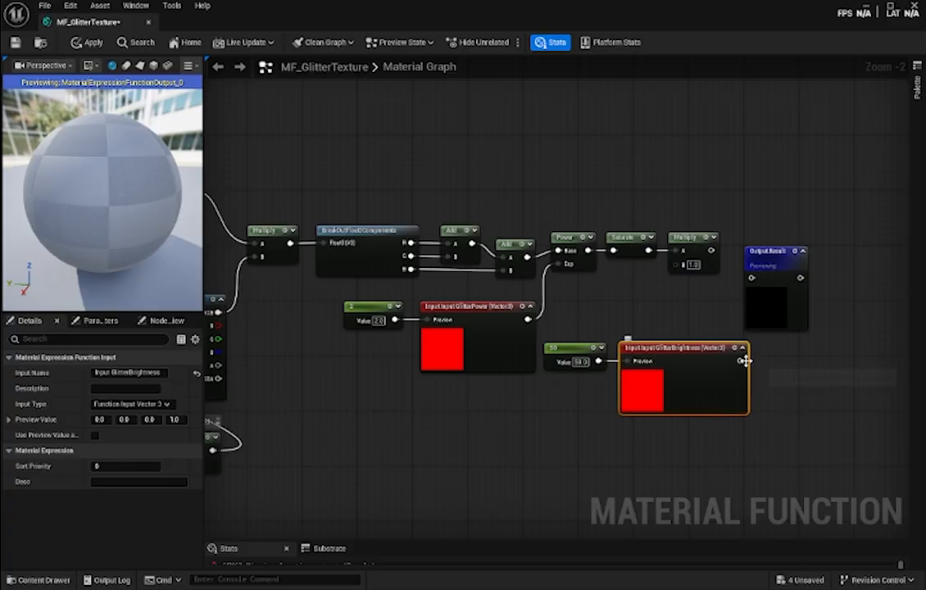
left_click_drag(768, 262, 849, 262)
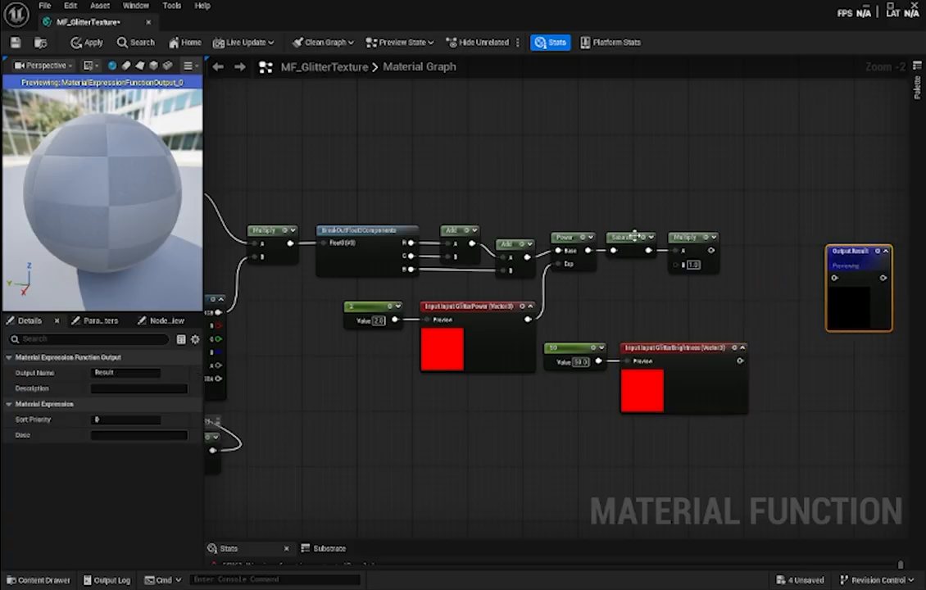
left_click_drag(620, 220, 777, 242)
left_click(733, 213)
left_click_drag(740, 360, 755, 264)
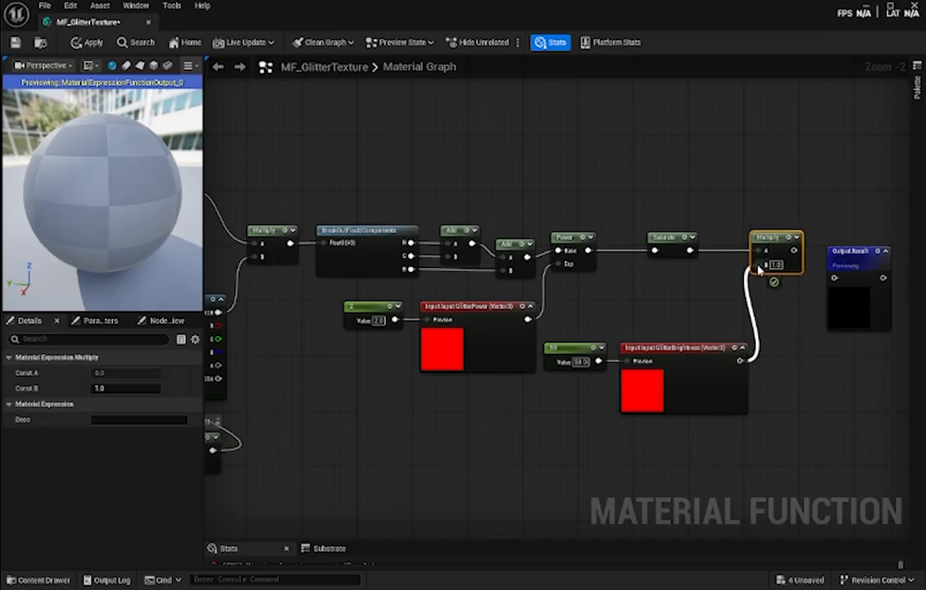
- Connect the final Multiply to Output Result, save the material function and inspect the glitter on the preview sphere
right_click_drag(795, 346, 630, 312)
left_click_drag(626, 280, 678, 264)
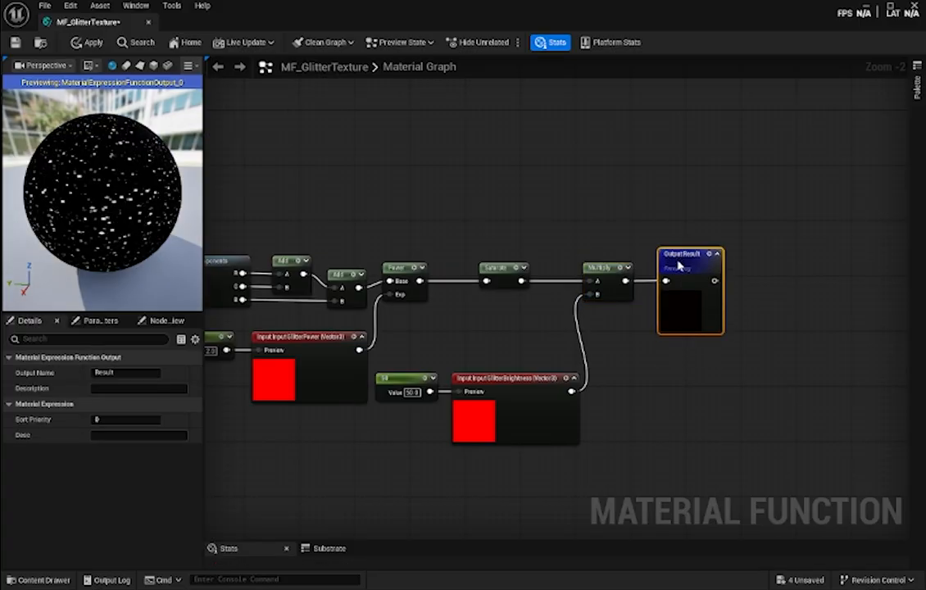
left_click_drag(96, 172, 117, 198)
key("ctrl+s")
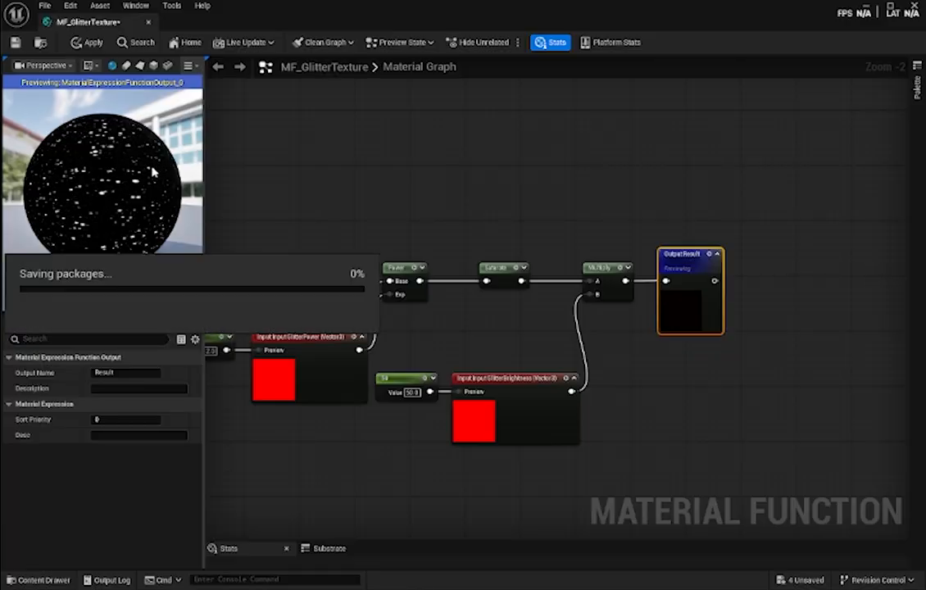
left_click_drag(132, 150, 108, 170)
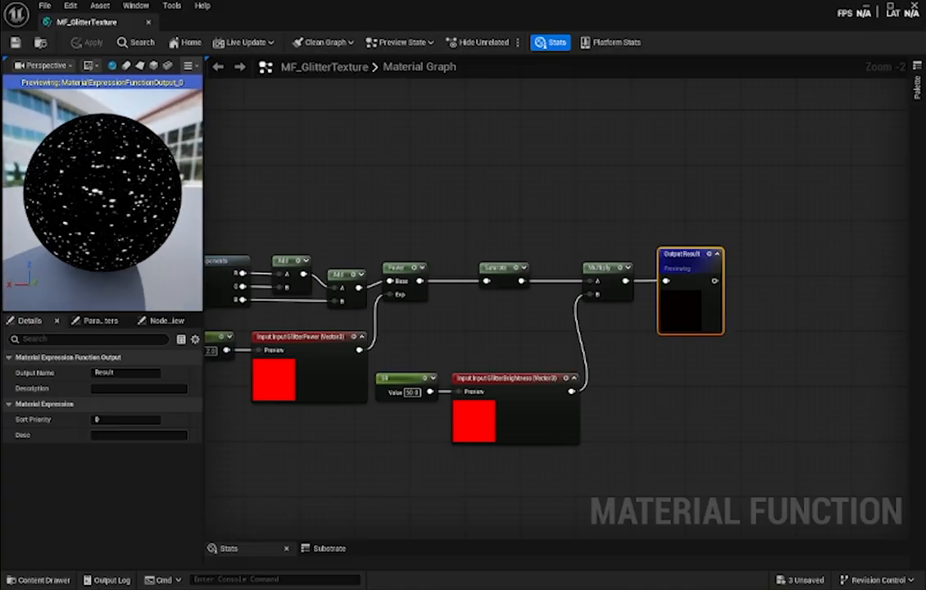
- Inspect the glitter on the preview sphere from other angles and add a Time node below the GlitterHeightRatio input
right_click_drag(384, 171, 784, 118)
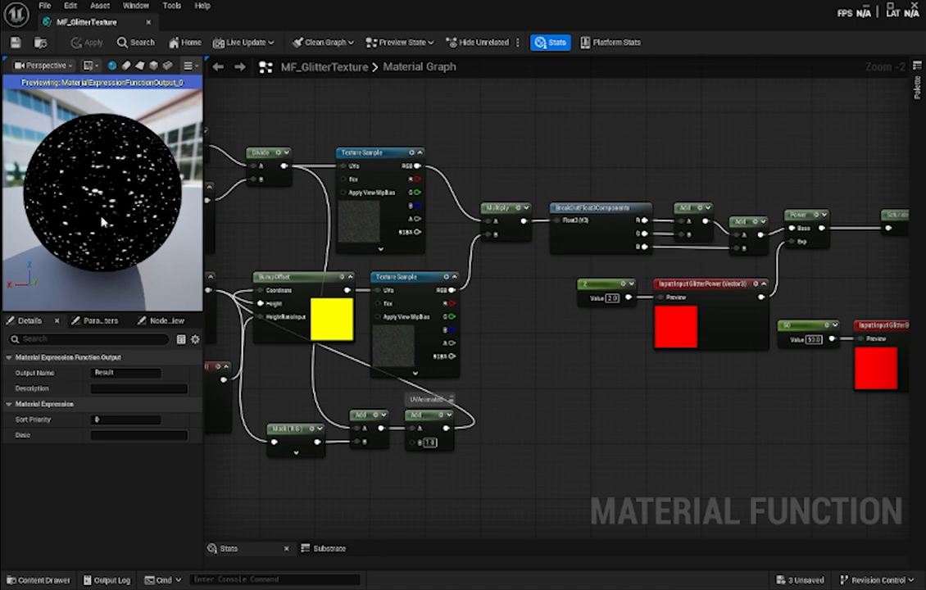
left_click_drag(139, 170, 127, 132)
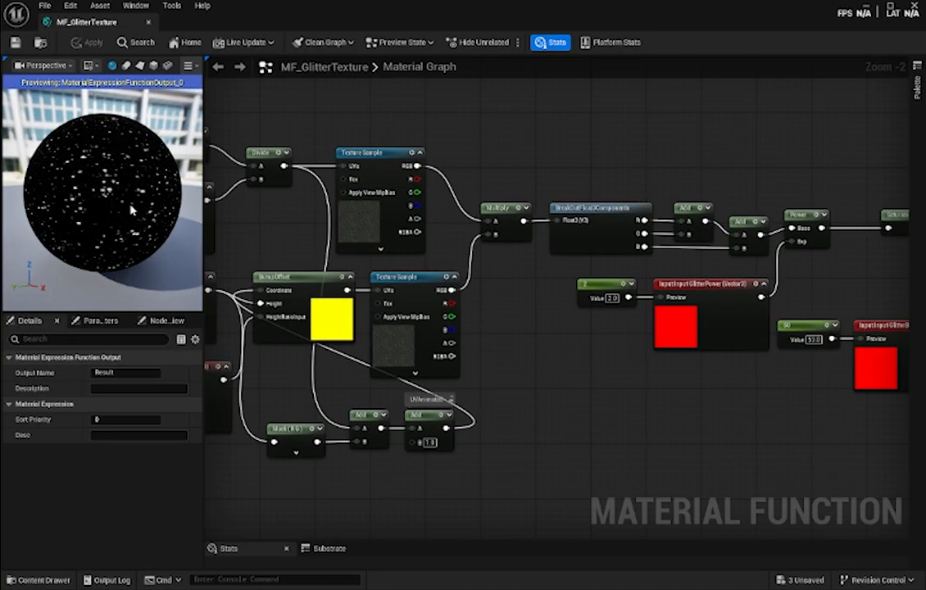
left_click_drag(138, 194, 181, 188)
right_click_drag(554, 354, 796, 242)
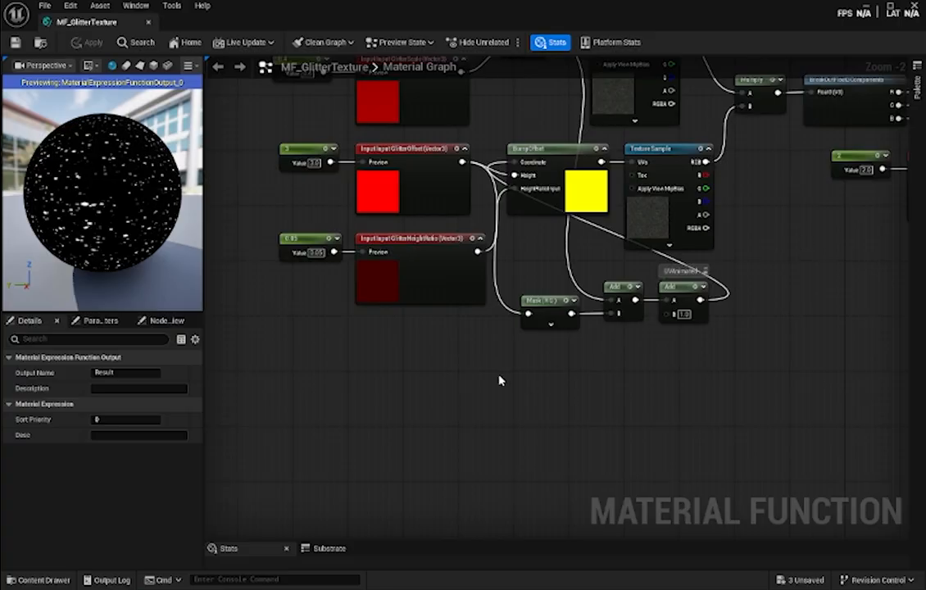
right_click_drag(406, 399, 440, 373)
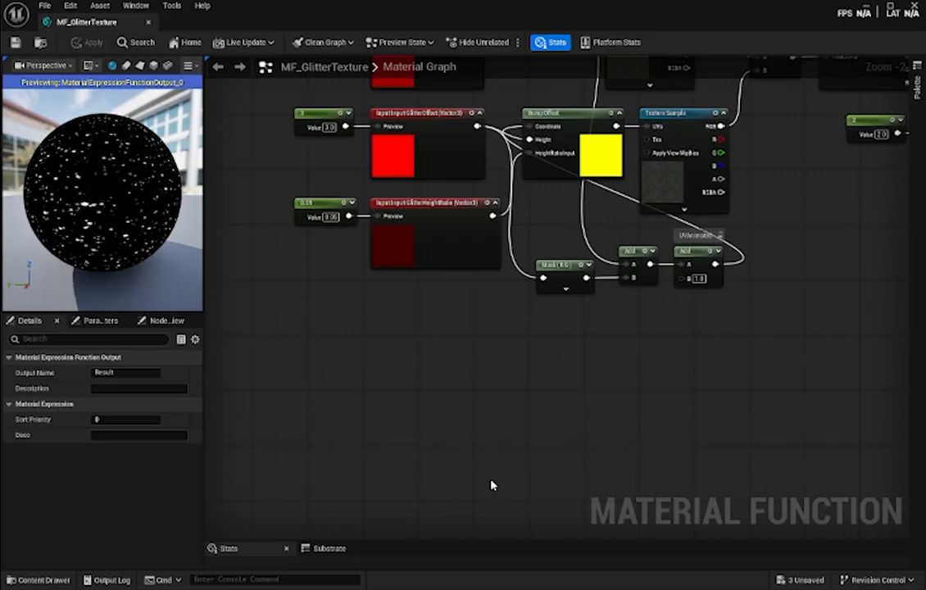
right_click_drag(295, 334, 392, 314)
right_click(382, 312)
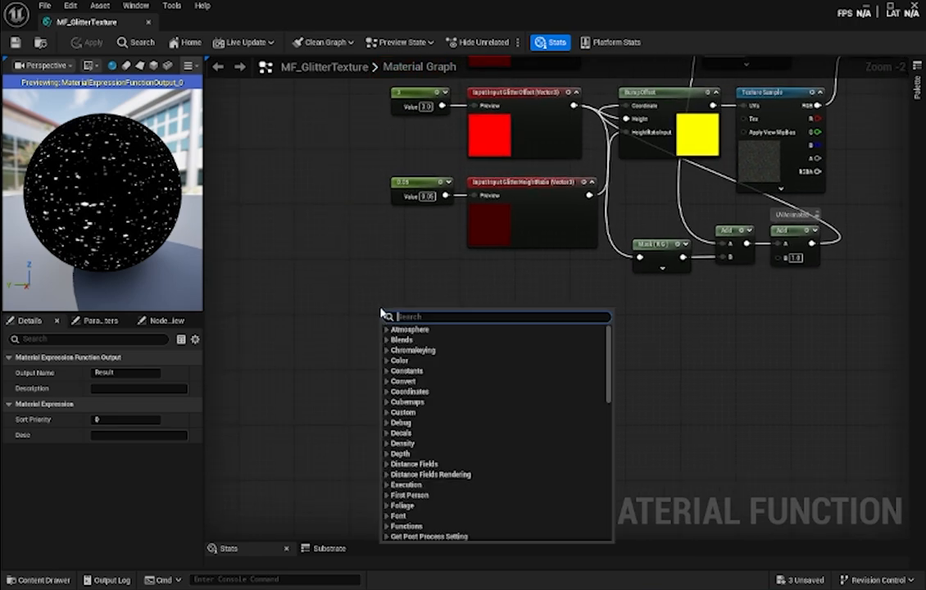
type("ti")
key("Return")
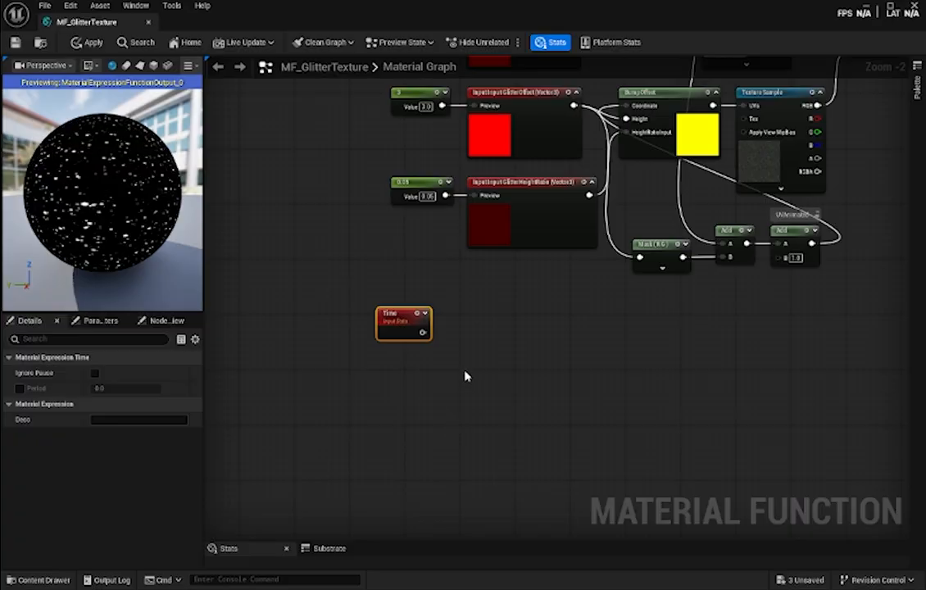
- Place a Constant node below Time and convert it to a parameter named DriftSpeed
right_click(382, 367)
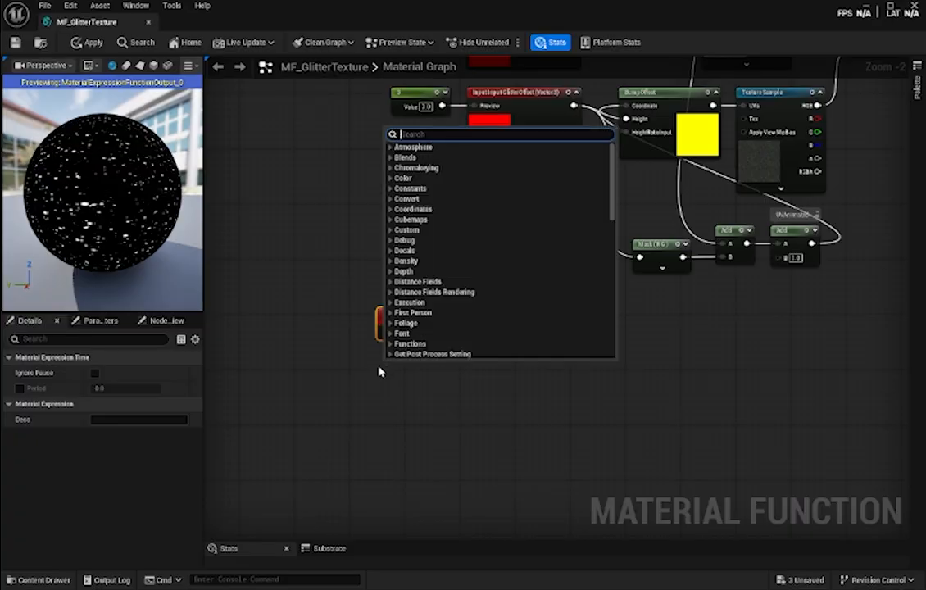
left_click(379, 383)
key("1")
left_click(377, 367)
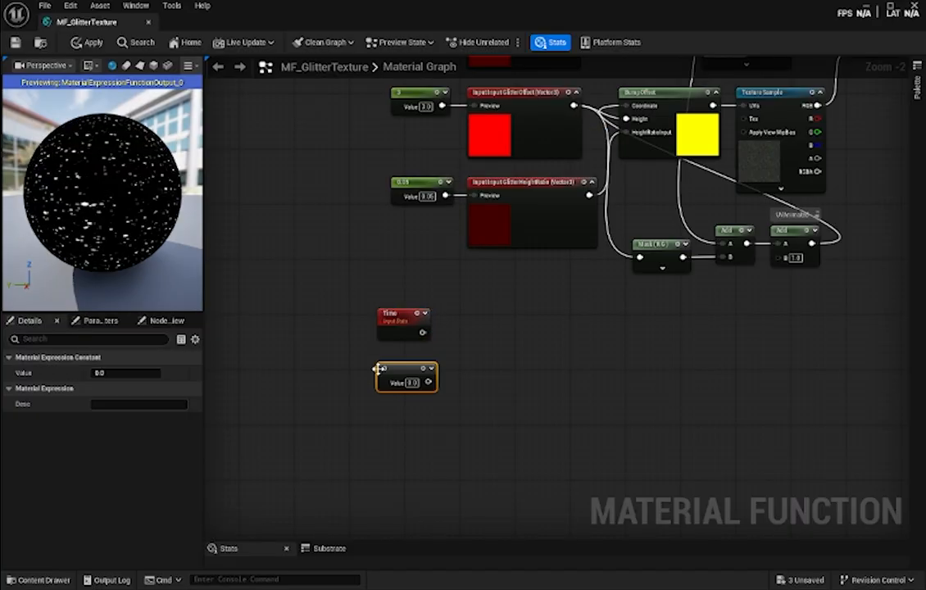
right_click(389, 369)
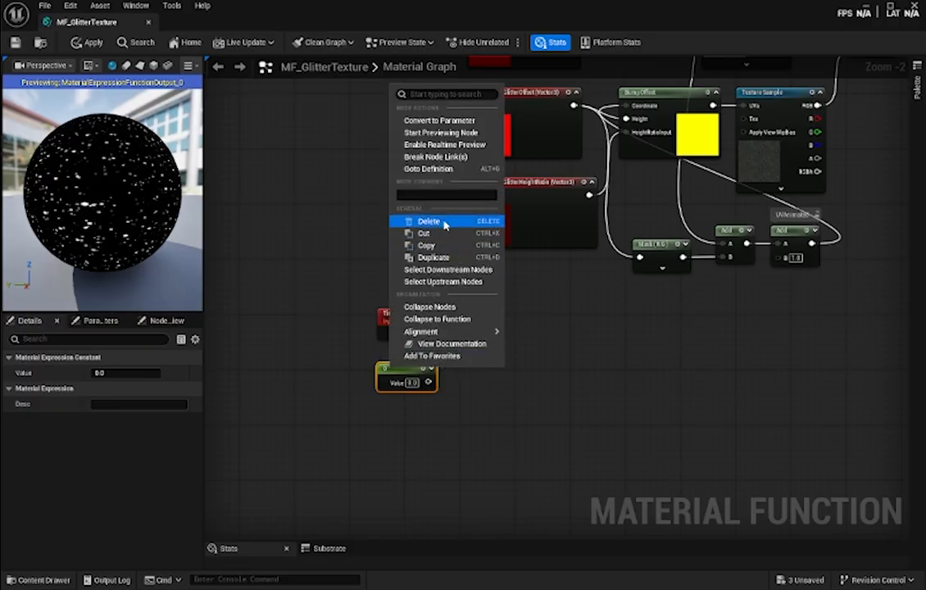
left_click(439, 120)
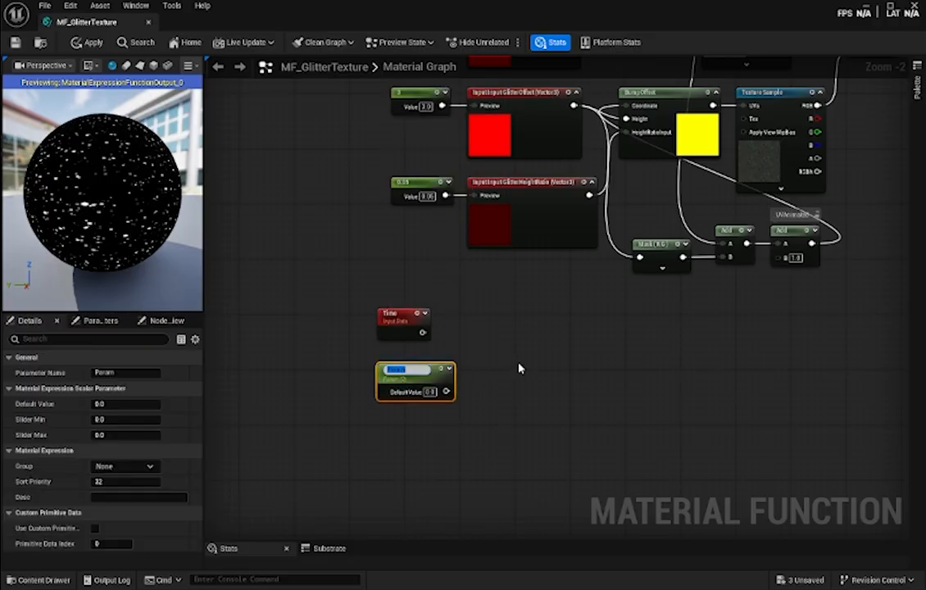
type("DriftSpeed")
left_click(514, 368)
- Set DriftSpeed's default value to 0.08 and position the node neatly beneath Time
left_click_drag(416, 374, 395, 366)
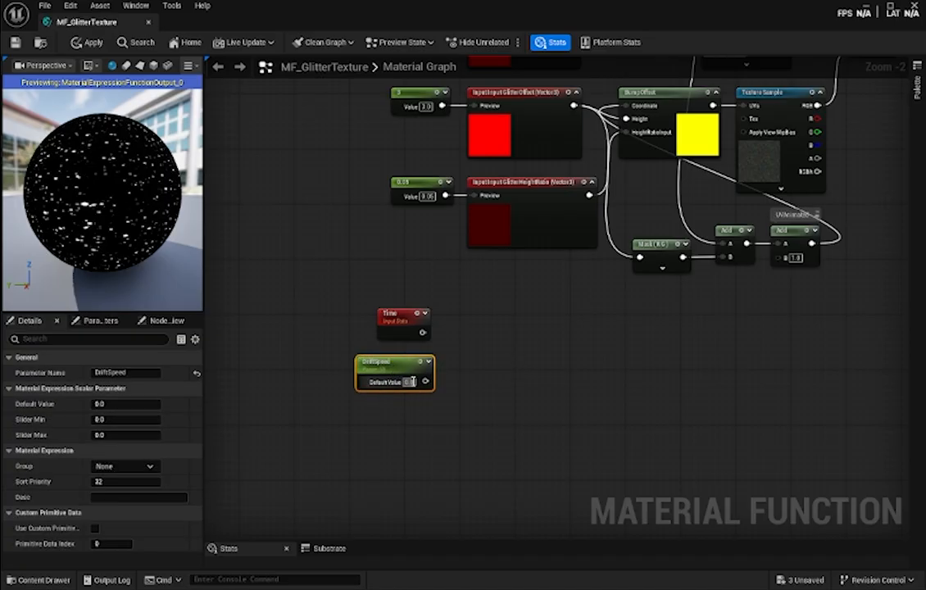
left_click(408, 382)
type("0.05")
key("Return")
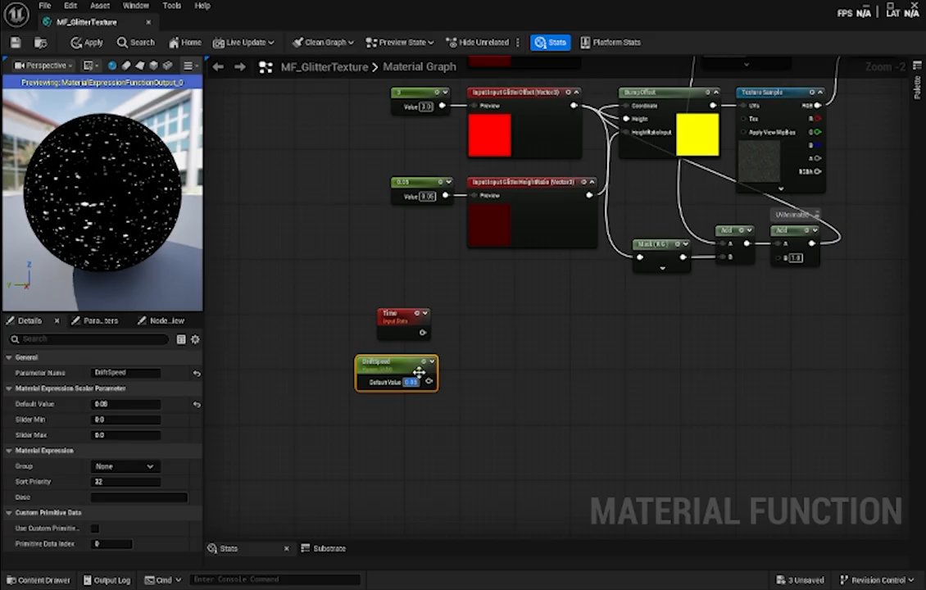
left_click_drag(402, 368, 395, 369)
- Add a Multiply node beside Time and DriftSpeed, wiring Time into A and DriftSpeed into B
right_click(452, 336)
type("multi")
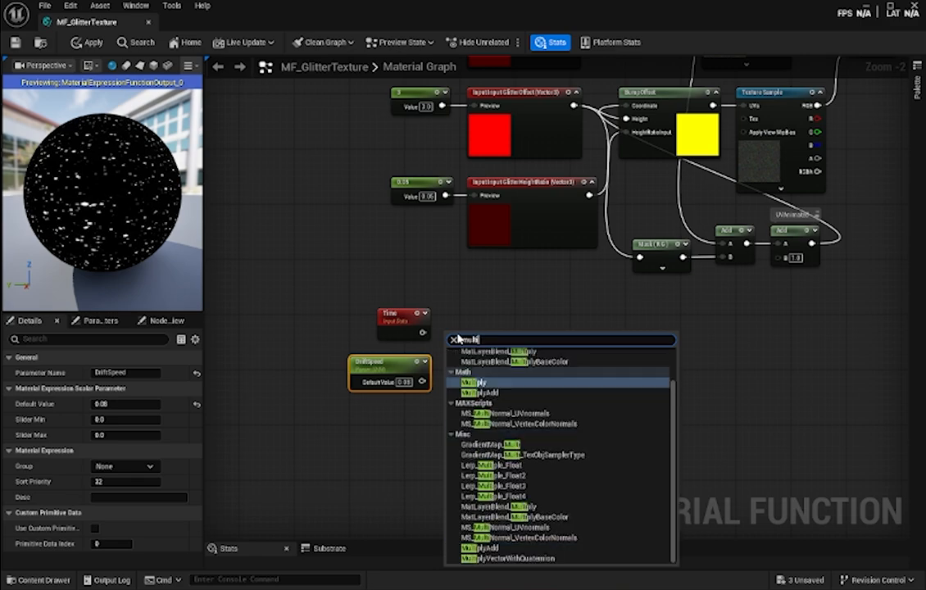
key("Return")
left_click_drag(475, 341, 489, 341)
left_click_drag(423, 332, 460, 346)
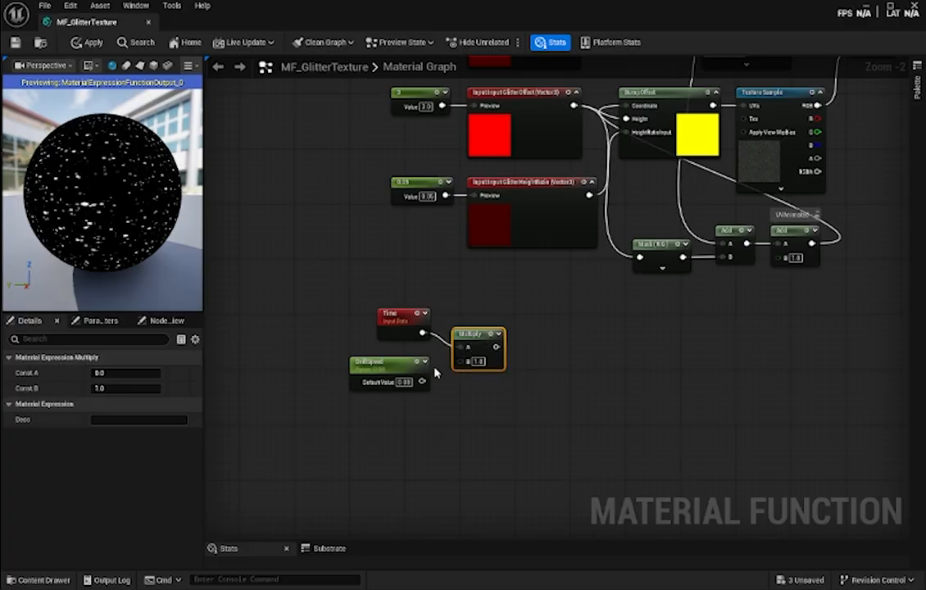
left_click_drag(421, 381, 460, 360)
- Add a Sine node to the right of the Multiply that combines Time and DriftSpeed
right_click_drag(564, 362, 523, 360)
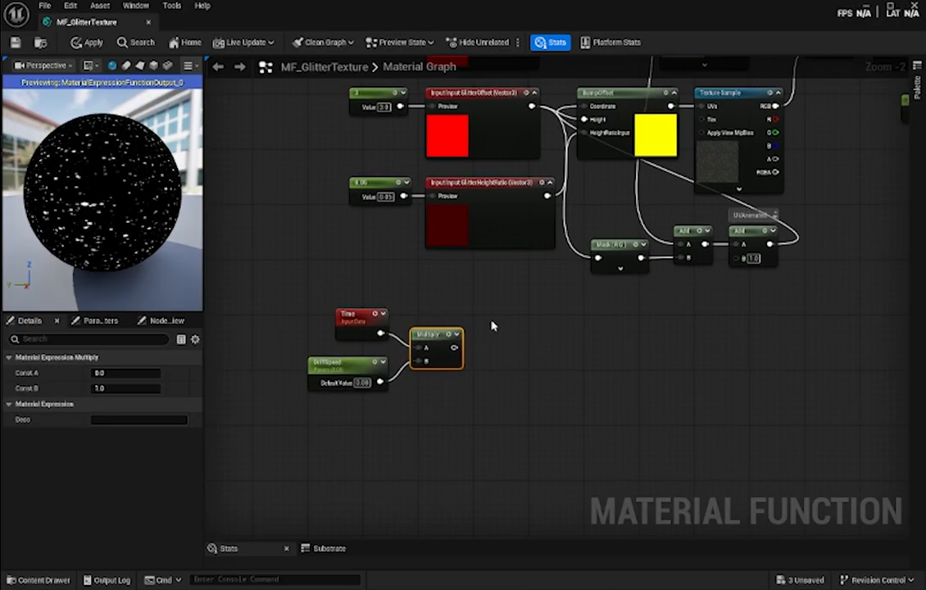
right_click(491, 326)
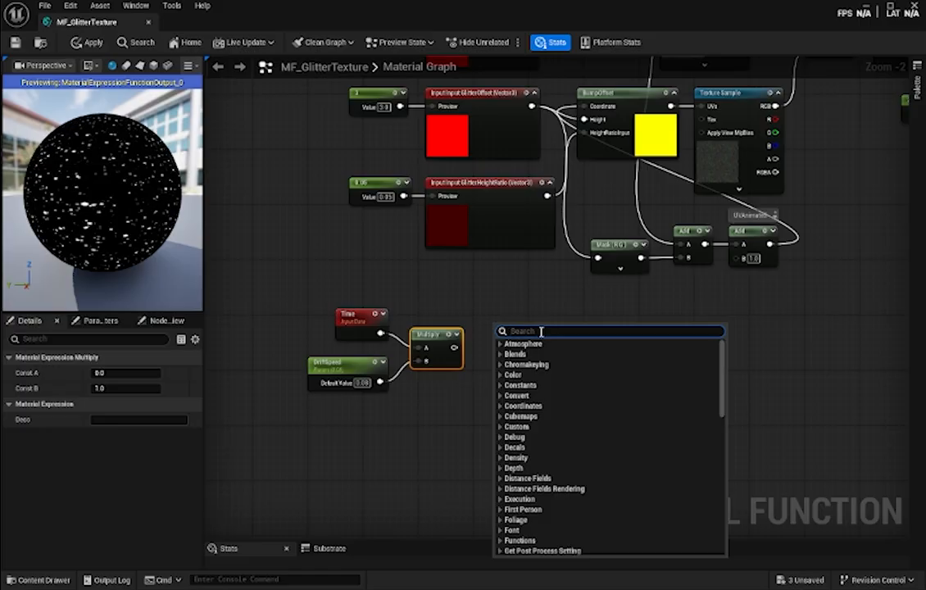
type("sine")
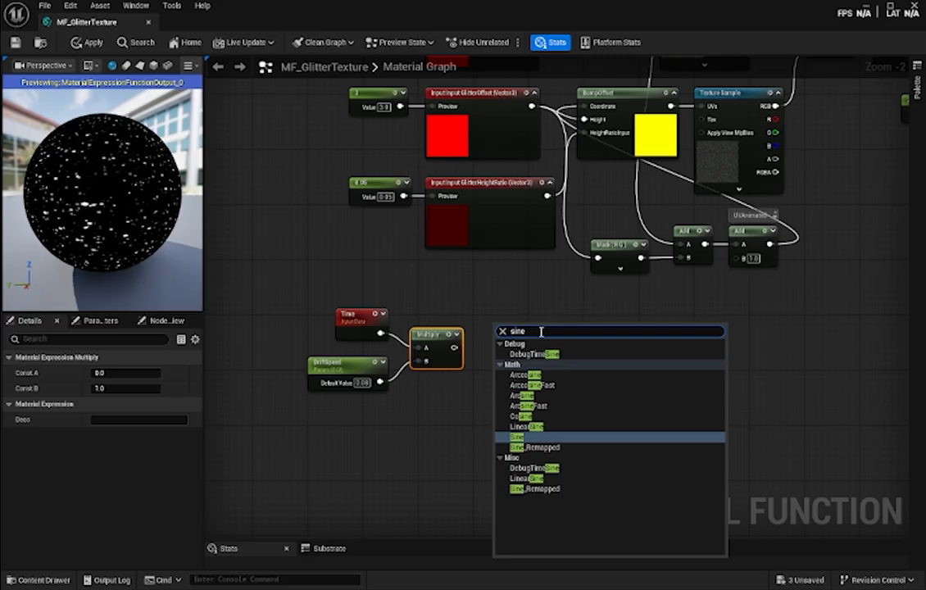
key("Return")
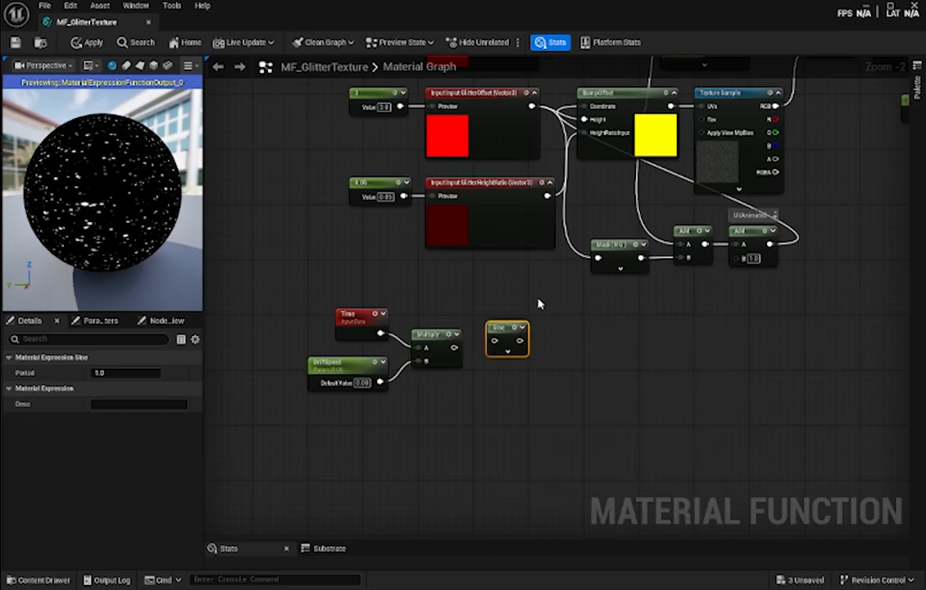
- Add a Cosine node below Sine and feed the Time and DriftSpeed Multiply output into both nodes
right_click(498, 397)
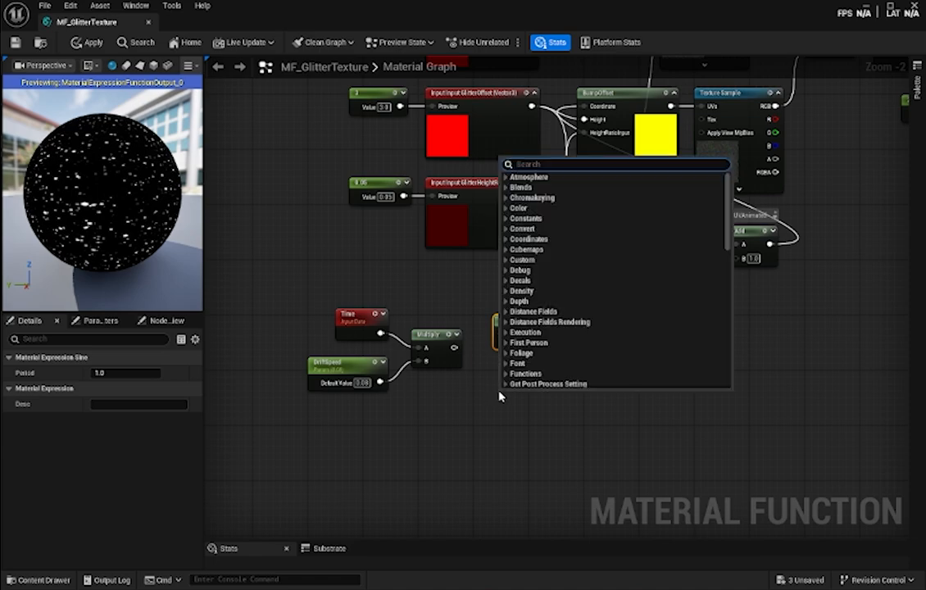
type("cosin")
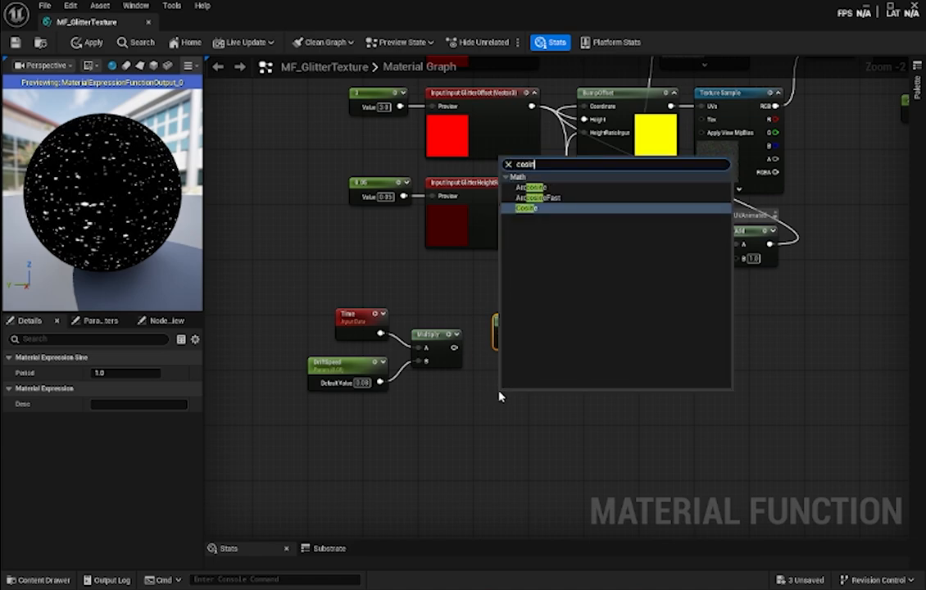
key("Return")
left_click_drag(514, 401, 514, 388)
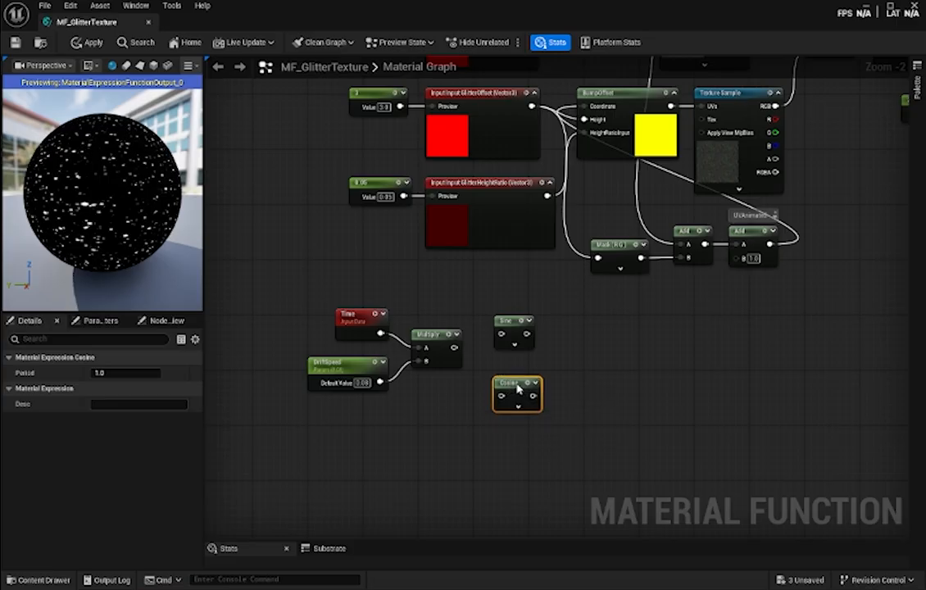
left_click_drag(454, 348, 509, 369)
- Add a Multiply node to the right of Sine and connect Sine's output to its B input
left_click(573, 348)
right_click(578, 347)
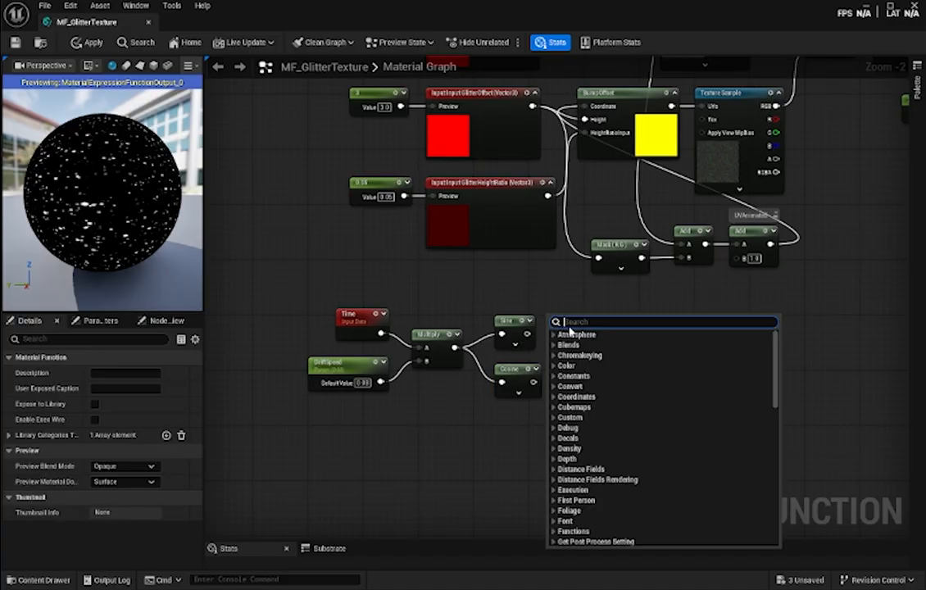
type("multi")
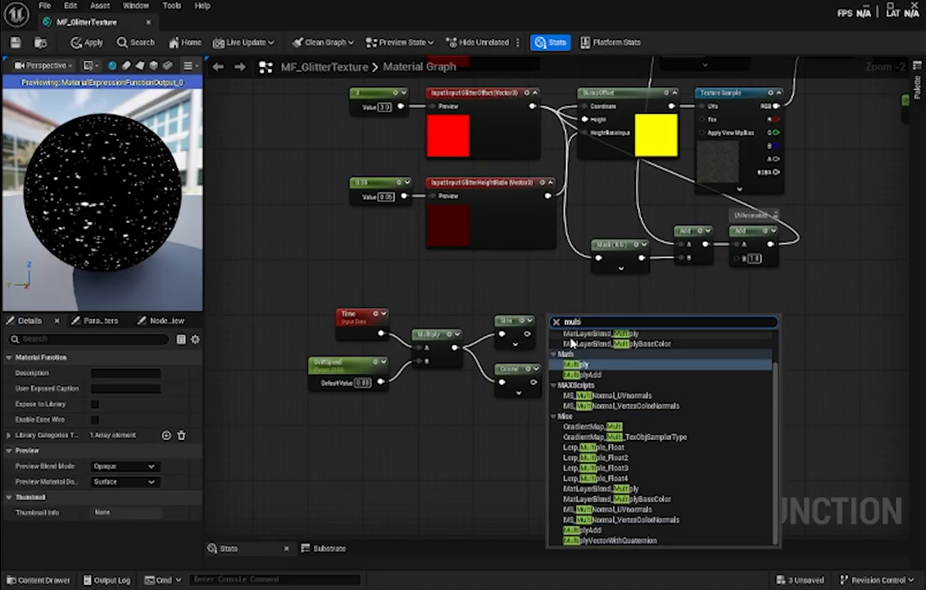
key("Return")
left_click_drag(562, 327, 583, 326)
left_click_drag(527, 334, 585, 303)
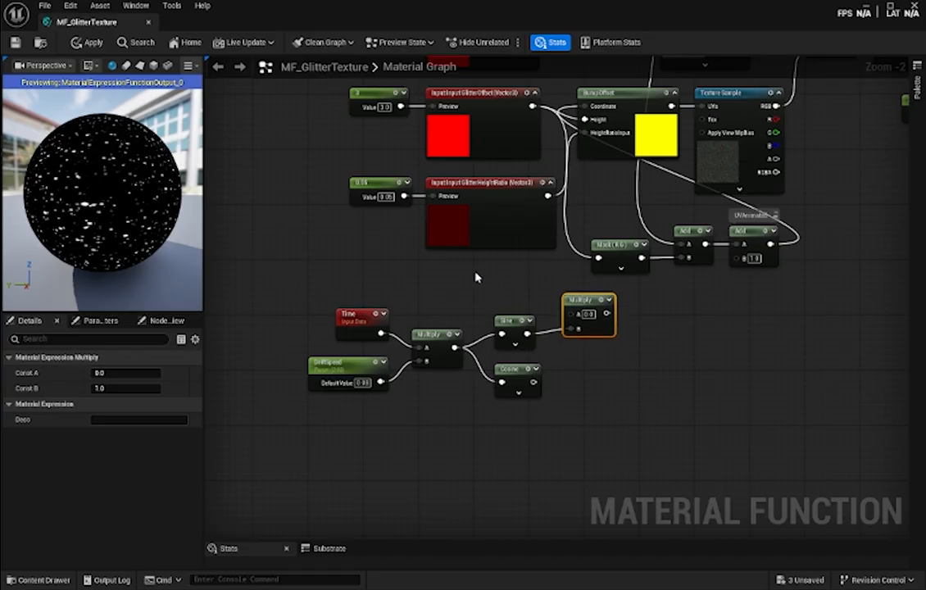
- Place a Constant node above Sine and convert it to a parameter named AmpX
right_click(476, 276)
left_click(473, 277)
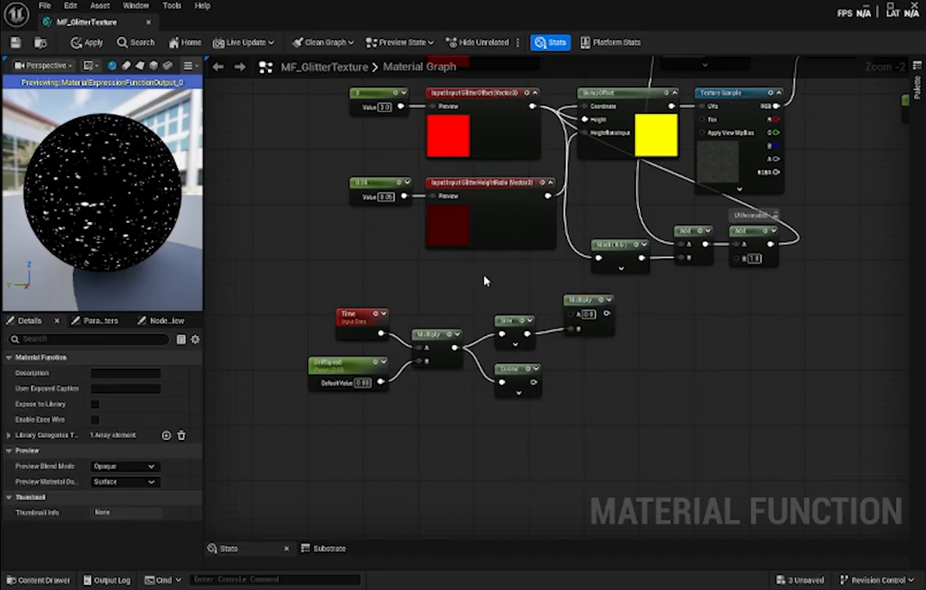
left_click(484, 281)
right_click(511, 287)
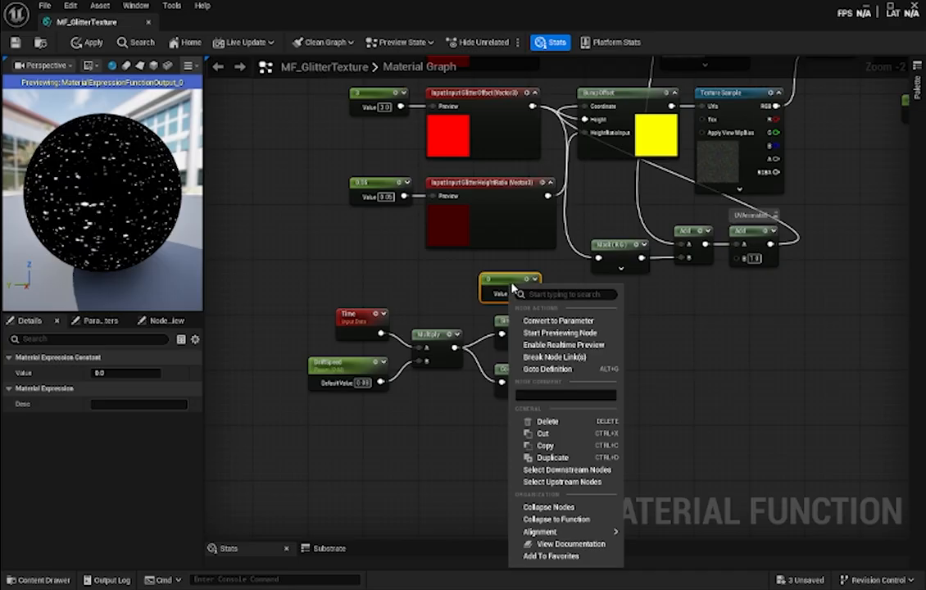
left_click(557, 320)
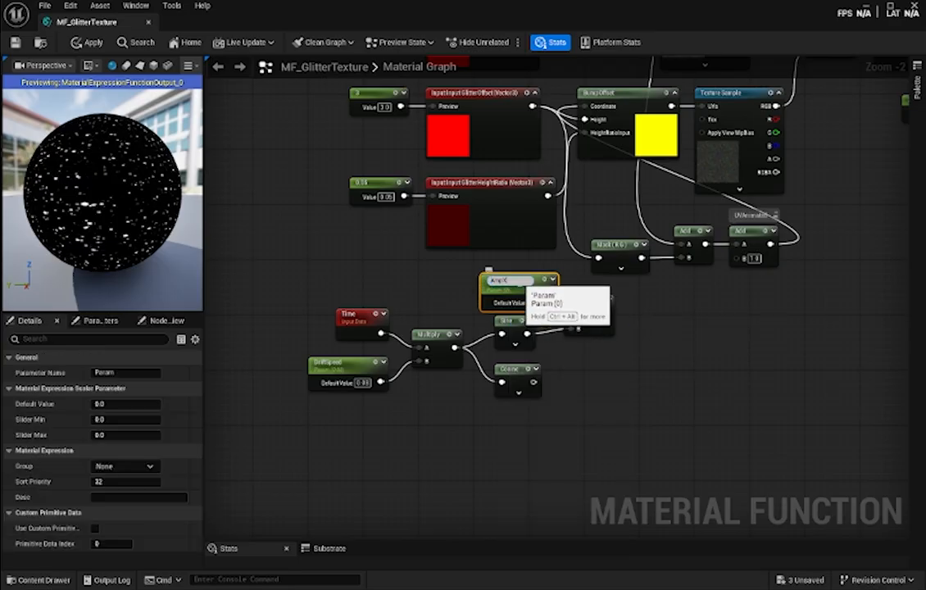
key("Return")
- Connect AmpX to input A of Sine's Multiply, set its default value to 0.05 and tidy both nodes' positions
left_click_drag(525, 285, 578, 313)
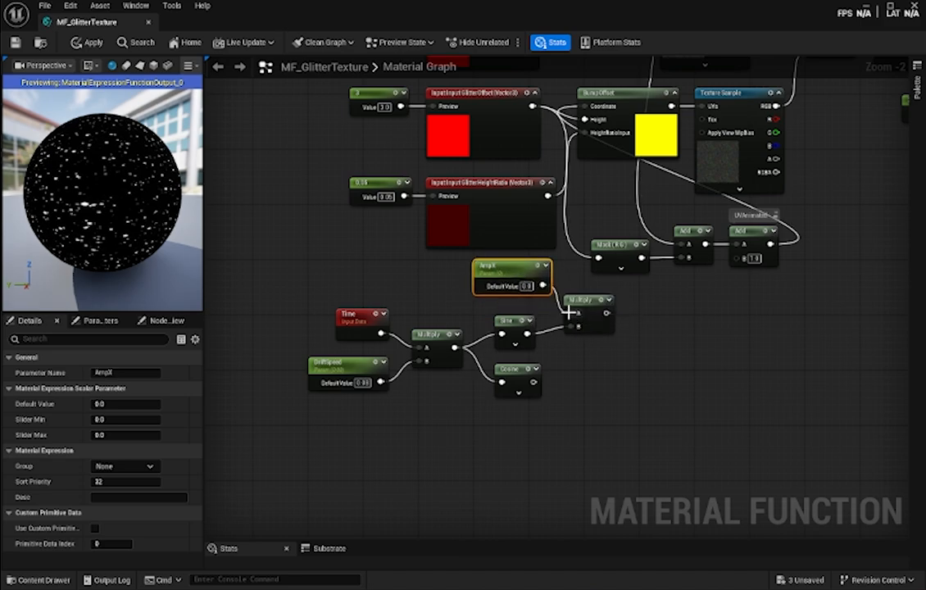
type("0.05")
key("Return")
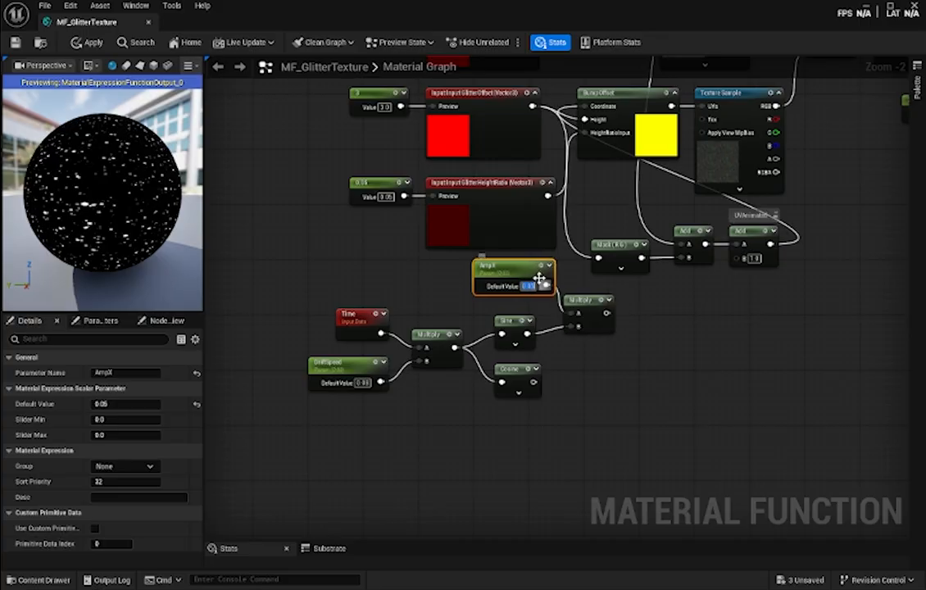
left_click_drag(517, 272, 503, 279)
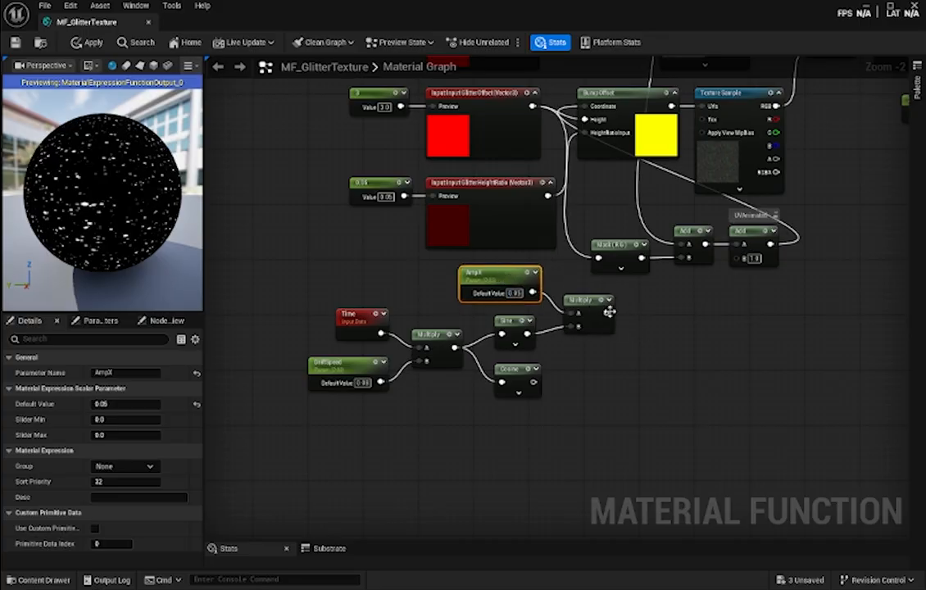
left_click_drag(601, 324, 601, 331)
- Add another Multiply node to the right of Cosine, below Sine's Multiply
left_click(644, 401)
right_click_drag(645, 401, 614, 368)
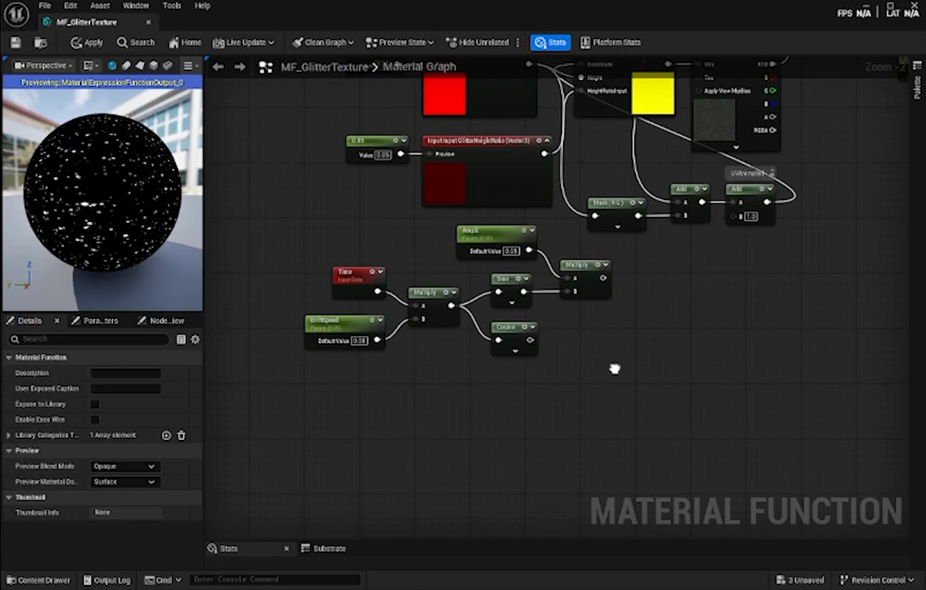
right_click(569, 344)
type("multip")
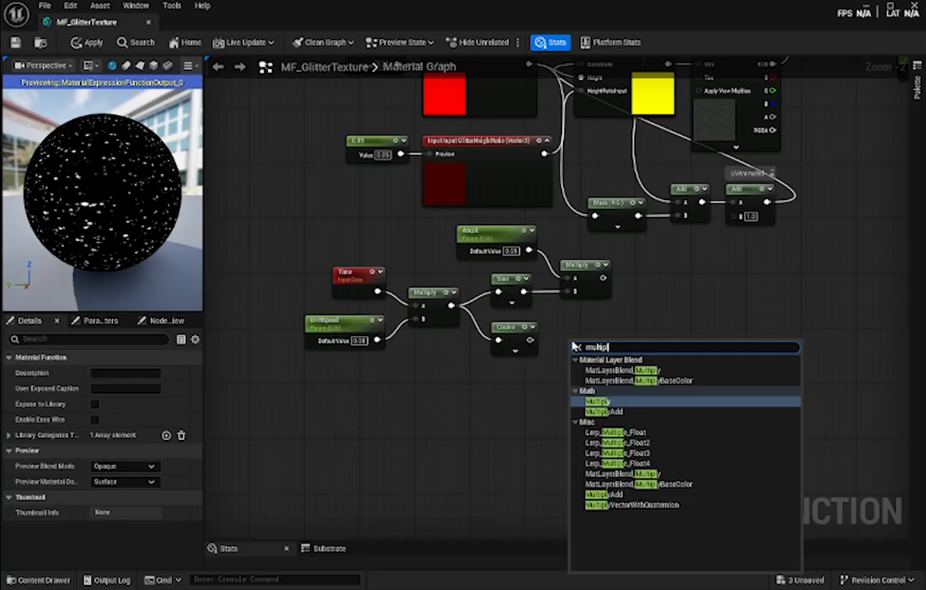
key("Return")
- Place a Constant node below Cosine and convert it to a parameter named AmpY
right_click(495, 389)
left_click(501, 392)
key("1")
left_click(496, 392)
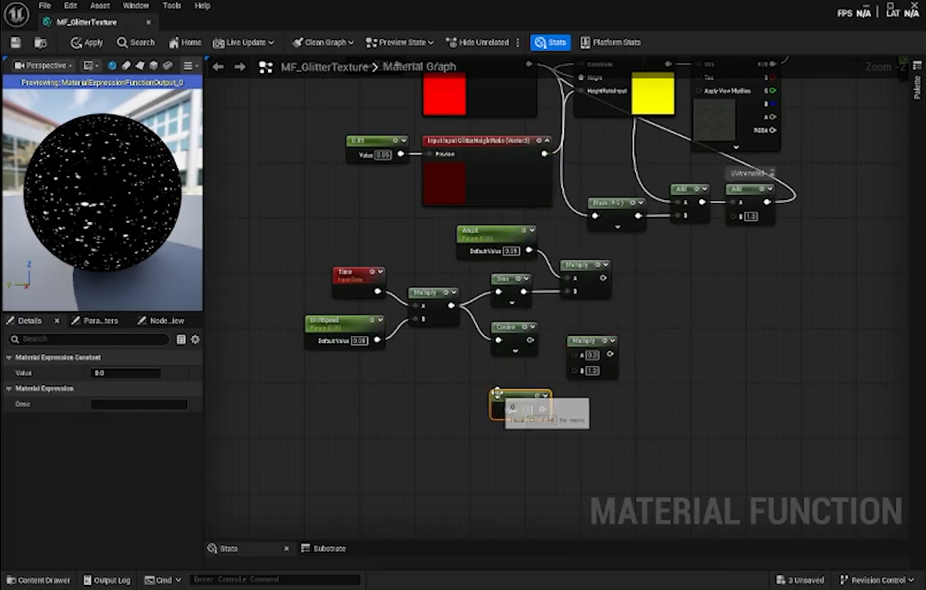
right_click(498, 393)
left_click(558, 150)
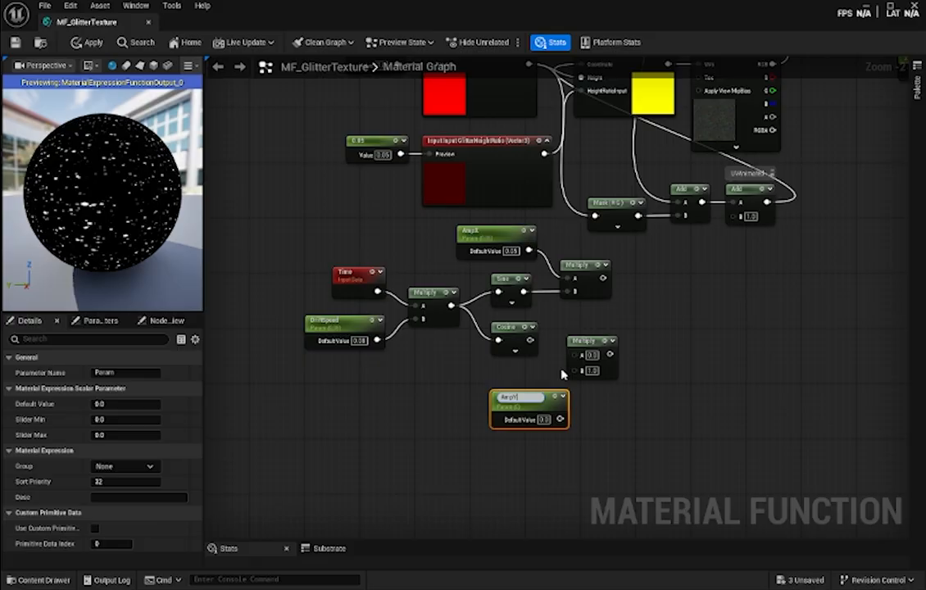
key("Return")
- Wire Cosine into input A and AmpY into input B of the lower Multiply, aligning the nodes
left_click_drag(527, 404, 571, 370)
left_click_drag(530, 340, 576, 333)
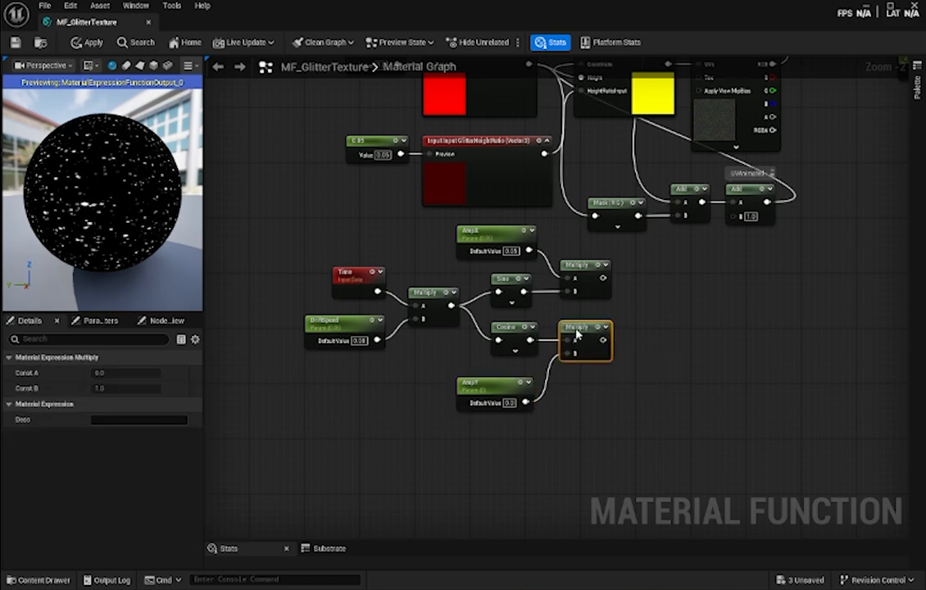
- Set the default value of the AmpY parameter to 0.05
left_click(509, 403)
type("0.05")
key("Return")
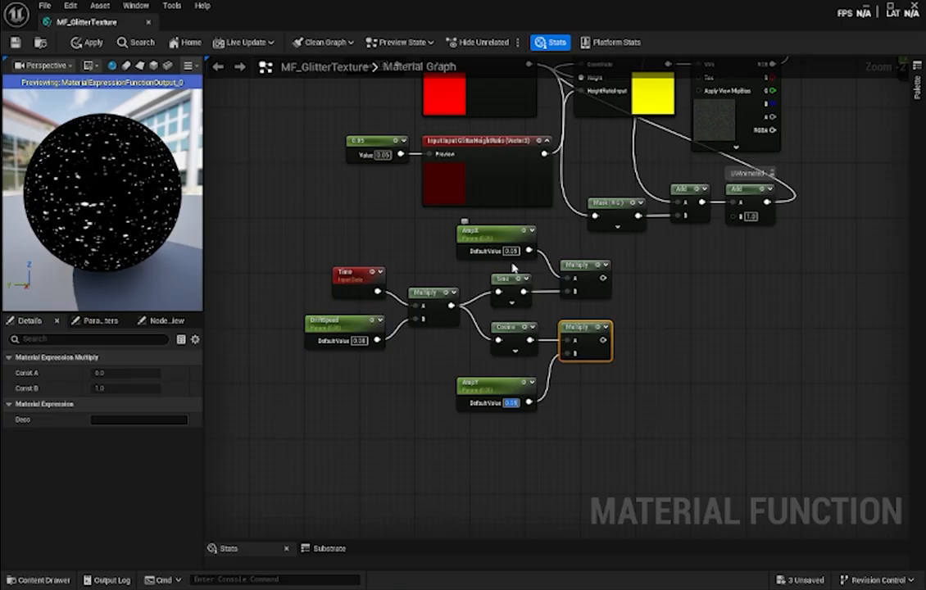
left_click(659, 373)
- Add a MakeFloat2 node to the right of the two drift Multiply nodes
right_click_drag(676, 341, 587, 352)
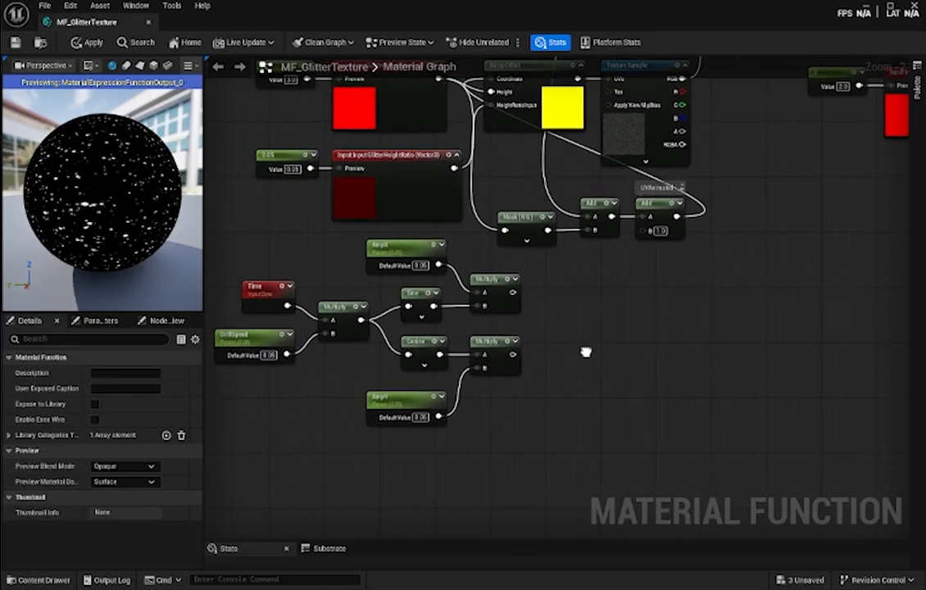
right_click(543, 318)
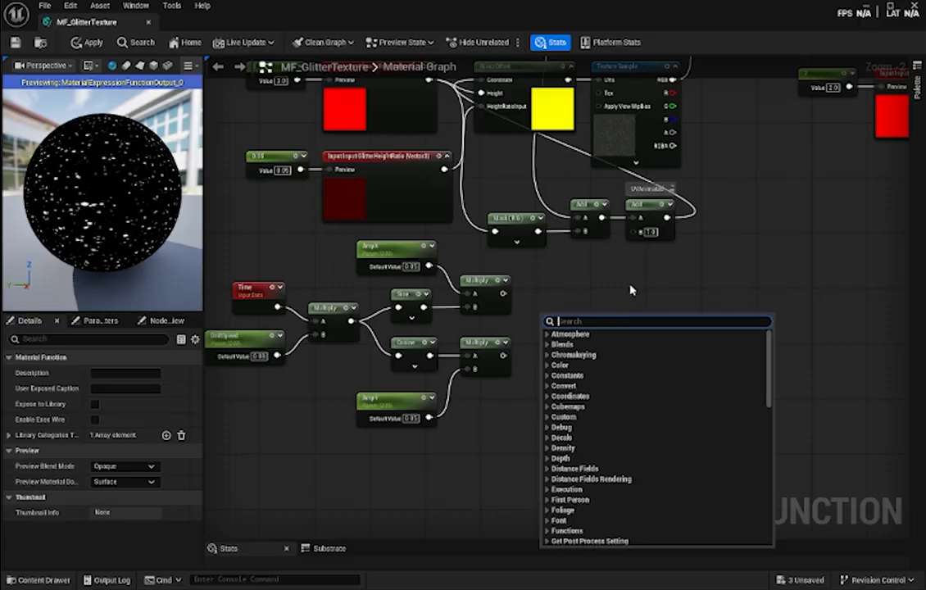
type("makefloa")
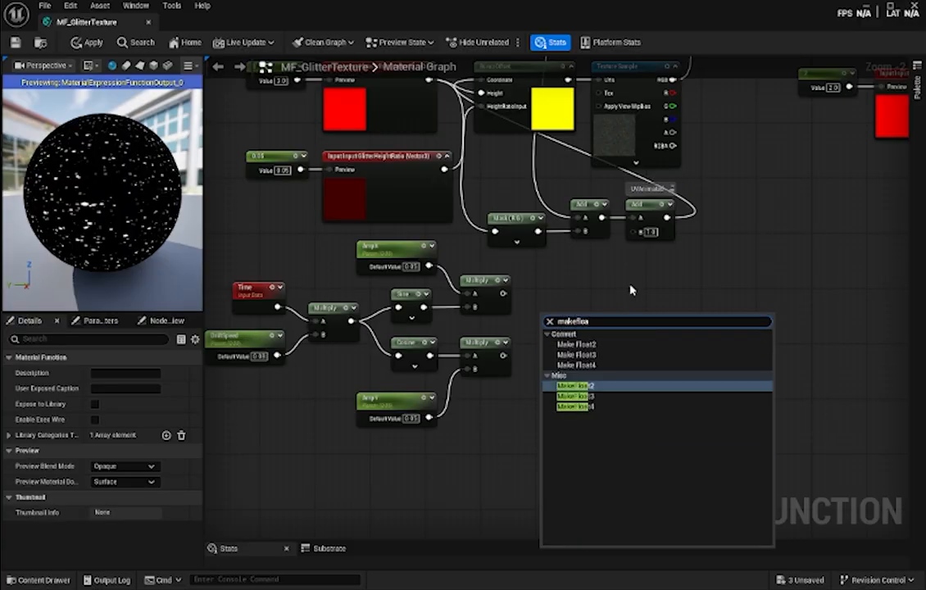
key("Return")
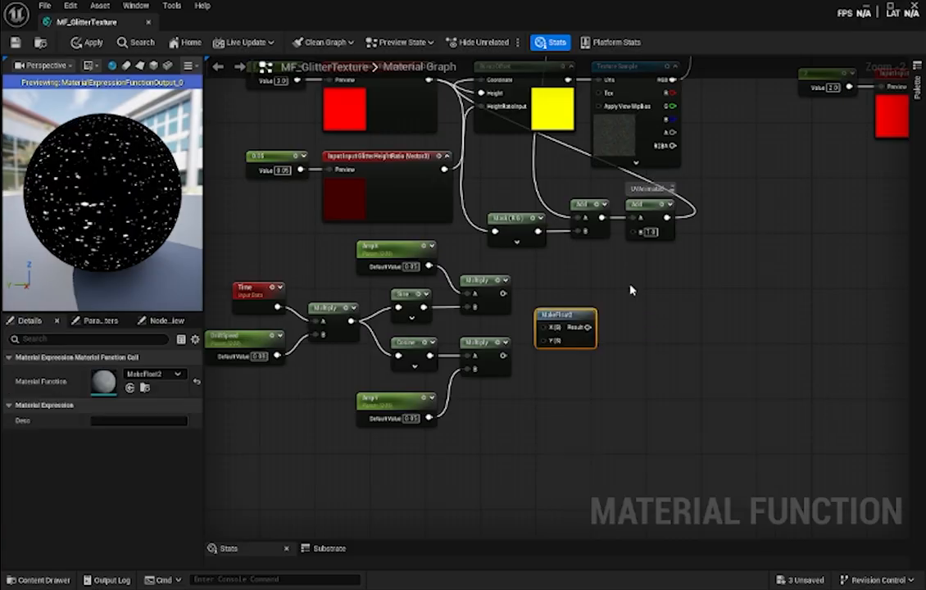
- Wire the upper and lower Multiply outputs into MakeFloat2's X and Y, and its Result into input B of the UVAnimated Add node
left_click_drag(503, 294, 541, 327)
left_click_drag(503, 354, 632, 236)
right_click_drag(726, 258, 836, 317)
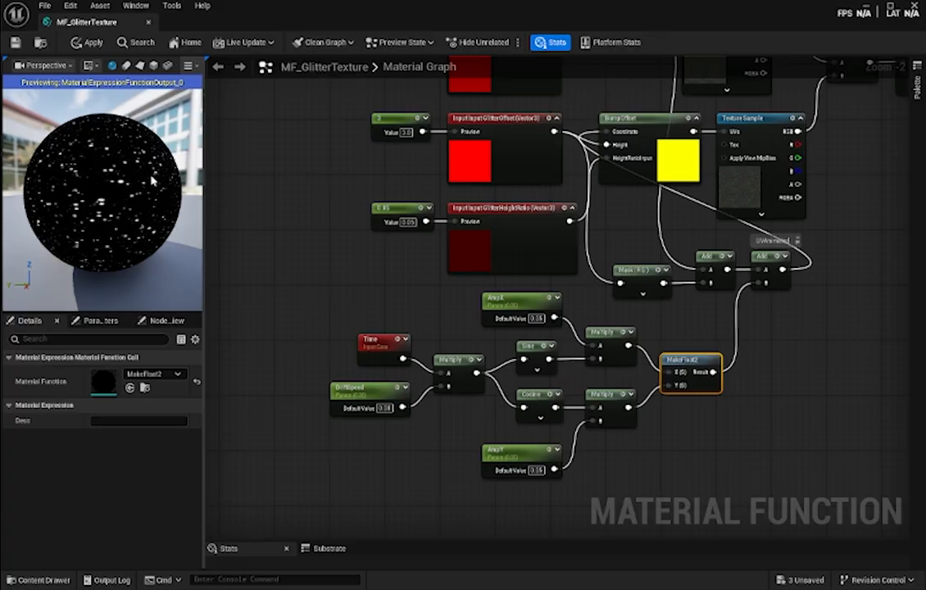
- Examine the glitter drift on the preview sphere from several angles and look over the drift node graph
left_click_drag(135, 182, 61, 181)
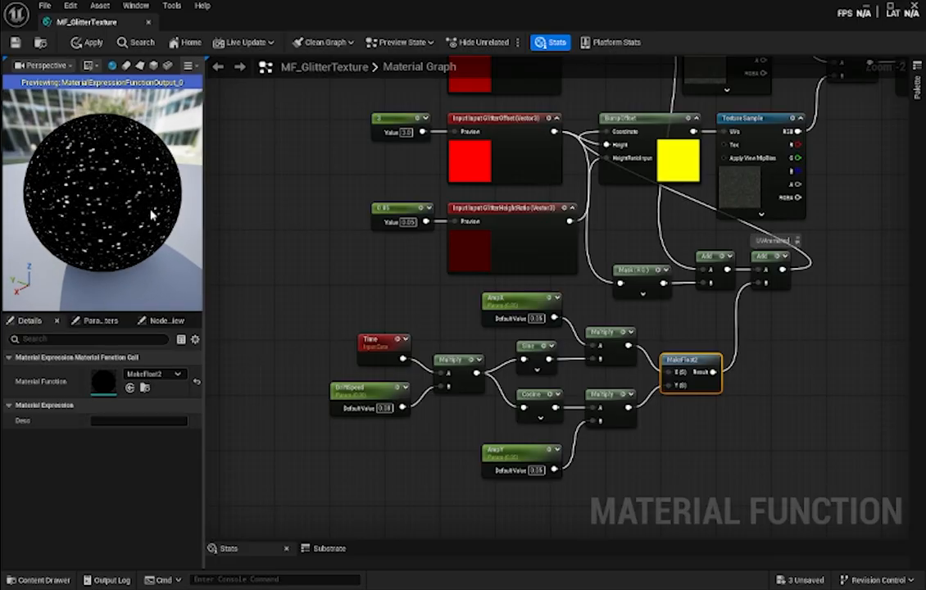
left_click_drag(151, 214, 71, 213)
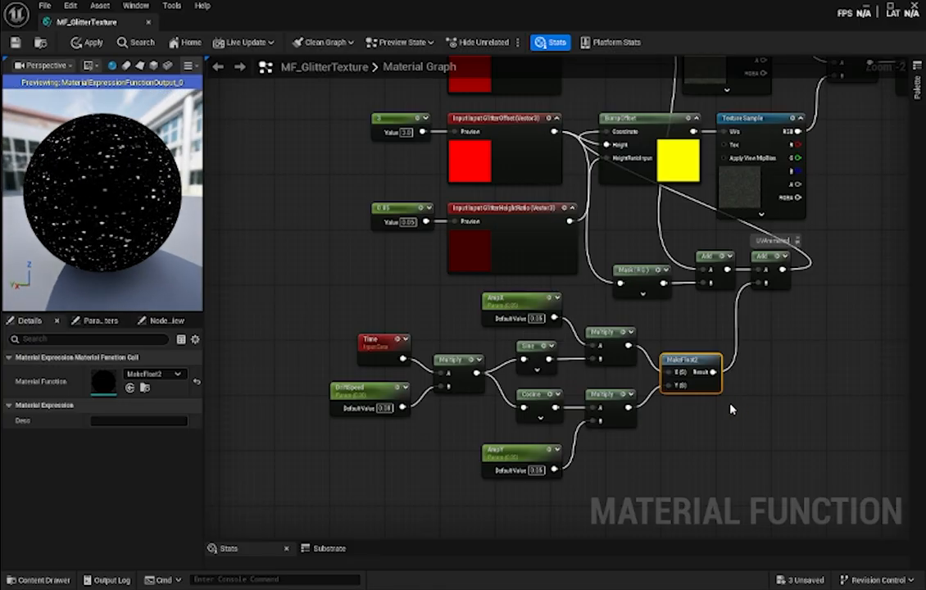
right_click_drag(728, 421, 721, 380)
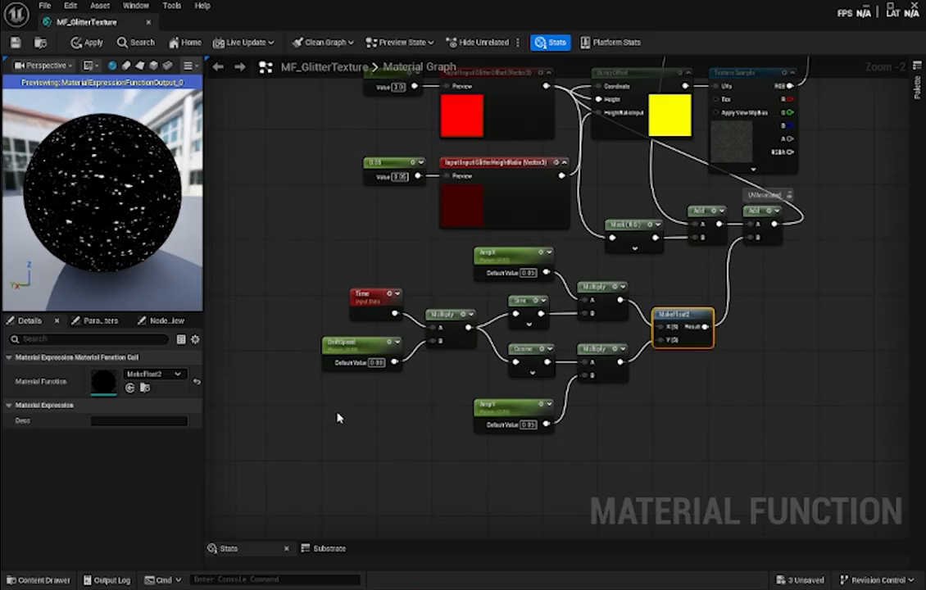
scroll(676, 412, "down", 4)
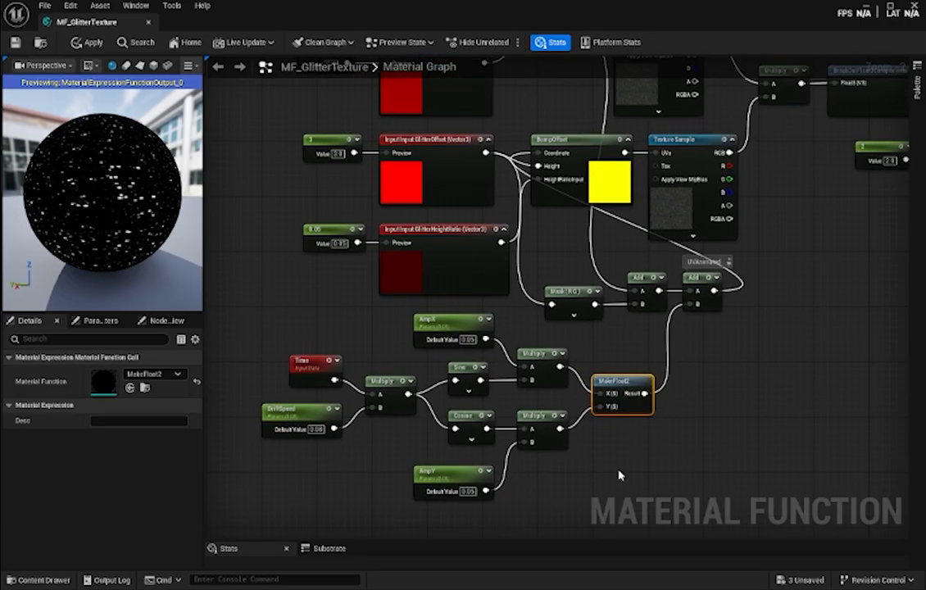
right_click_drag(733, 383, 575, 357)
scroll(620, 379, "up", 1)
scroll(576, 343, "up", 1)
scroll(575, 347, "down", 1)
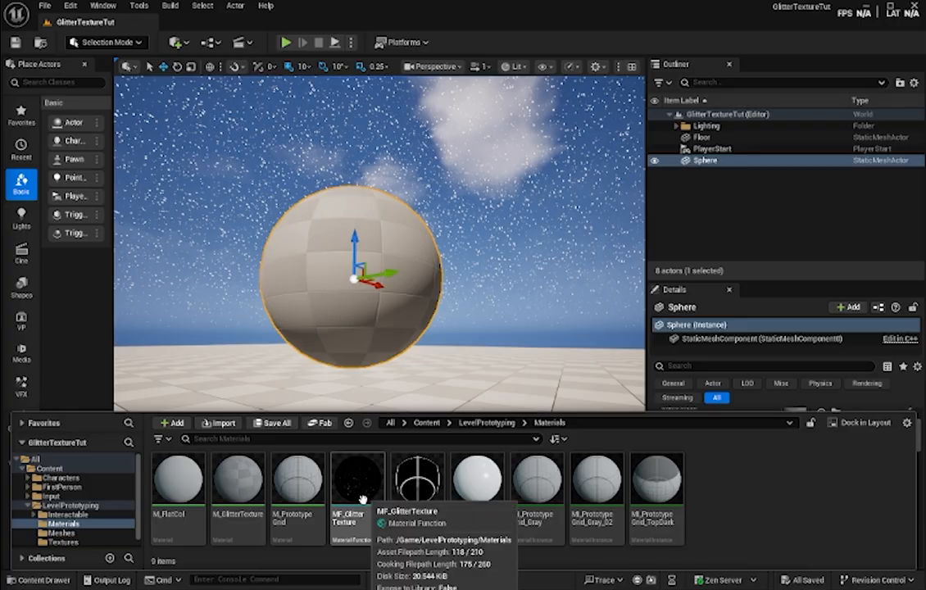
- Open the M_GlitterTexture material from the LevelPrototyping Materials folder
mouse_move(369, 485)
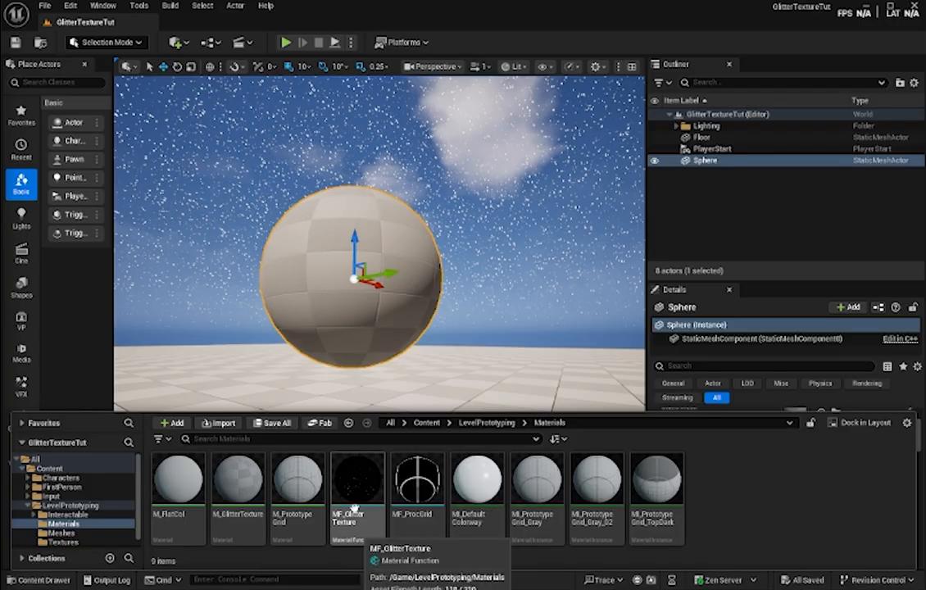
mouse_move(246, 482)
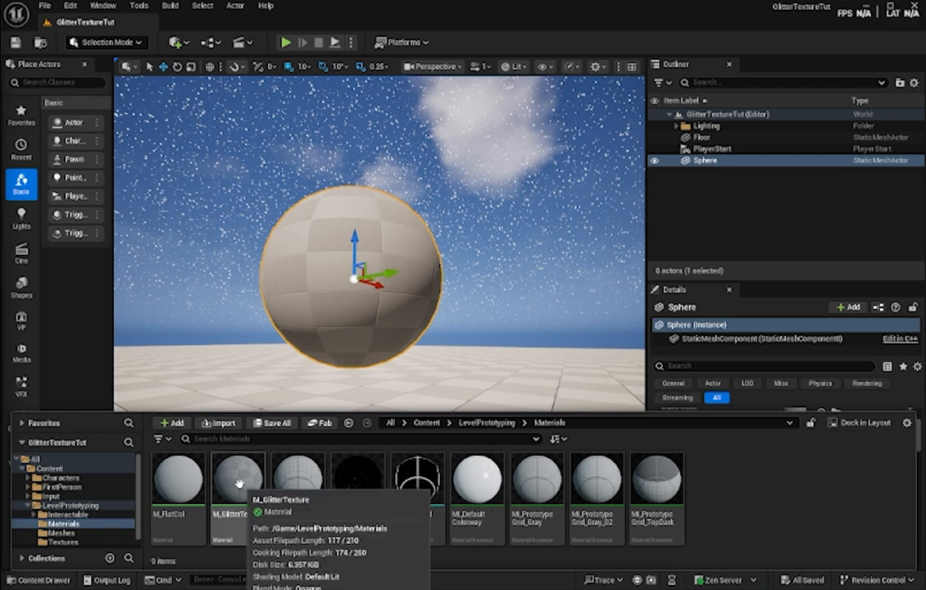
double_click(229, 528)
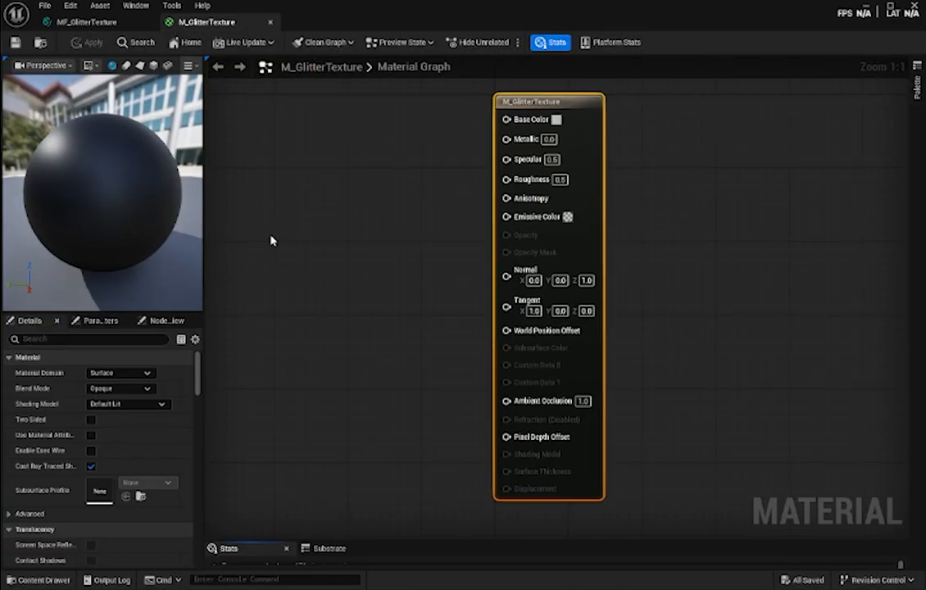
- Set the M_GlitterTexture material's blend mode to Additive and enable Two Sided
right_click_drag(402, 211, 486, 216)
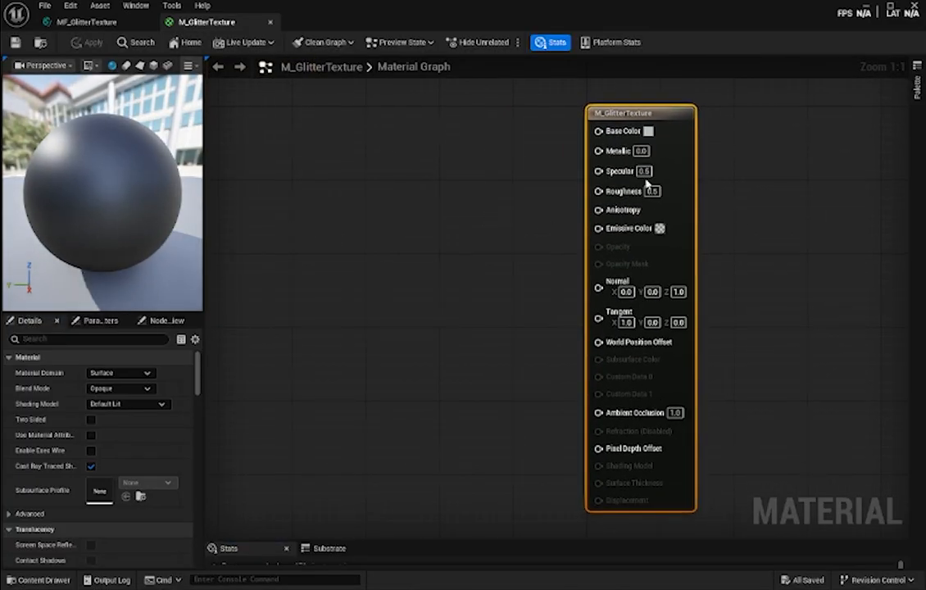
scroll(687, 223, "down", 3)
right_click_drag(754, 254, 700, 267)
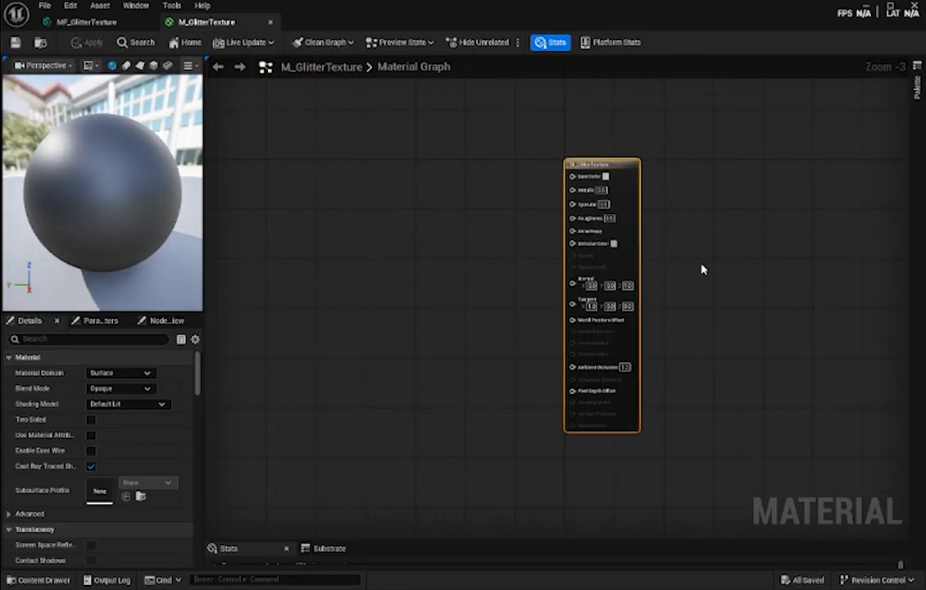
right_click_drag(448, 271, 505, 277)
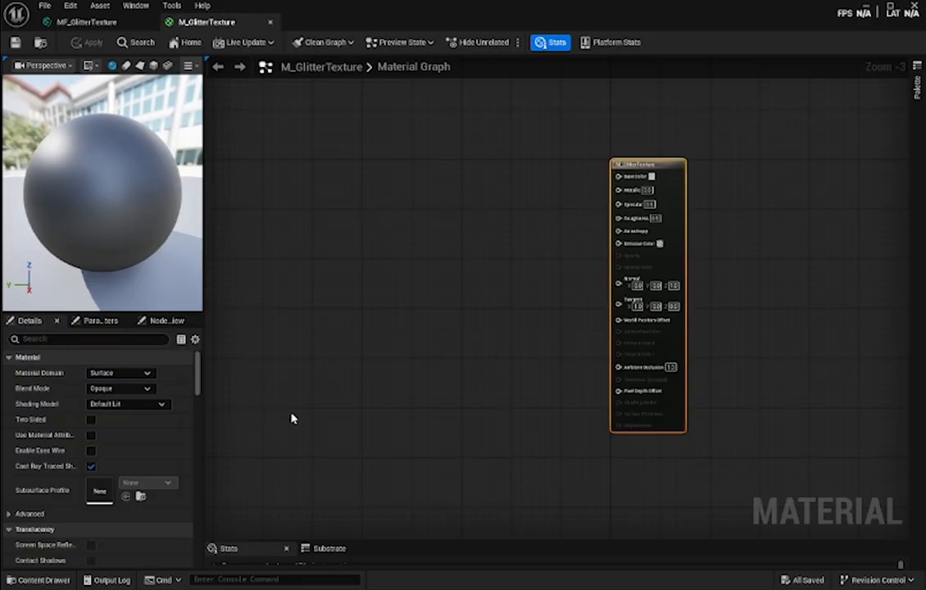
left_click(105, 388)
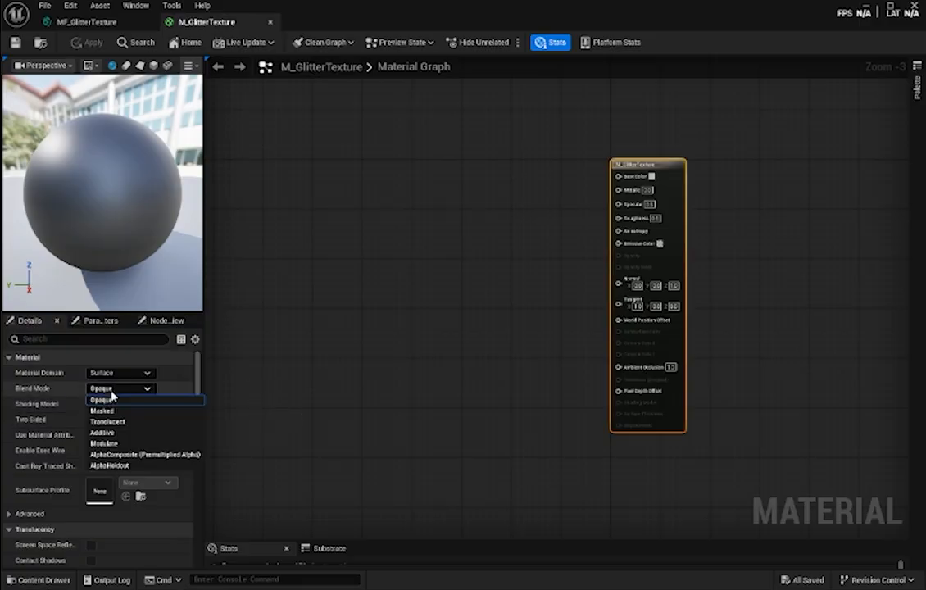
left_click(116, 437)
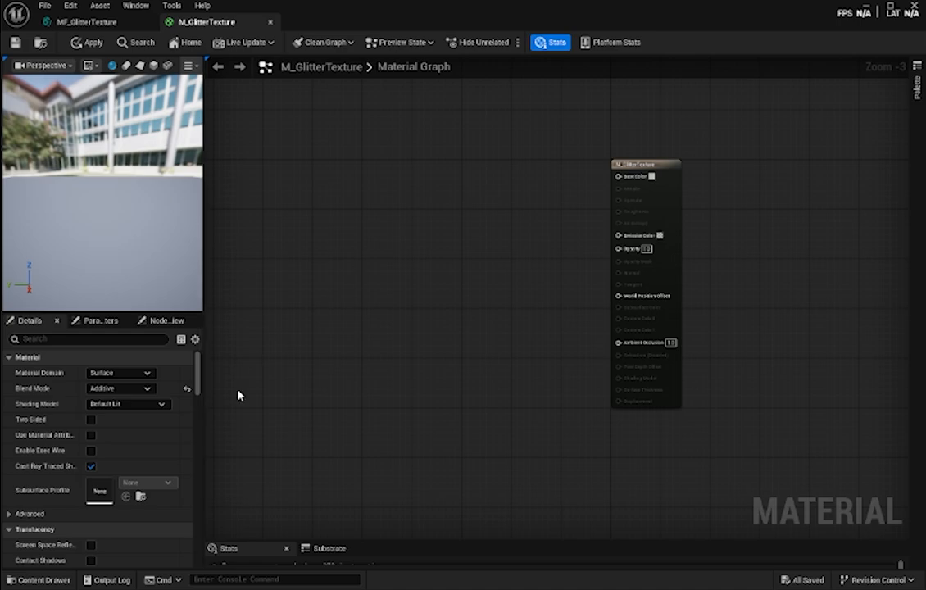
right_click_drag(418, 406, 506, 408)
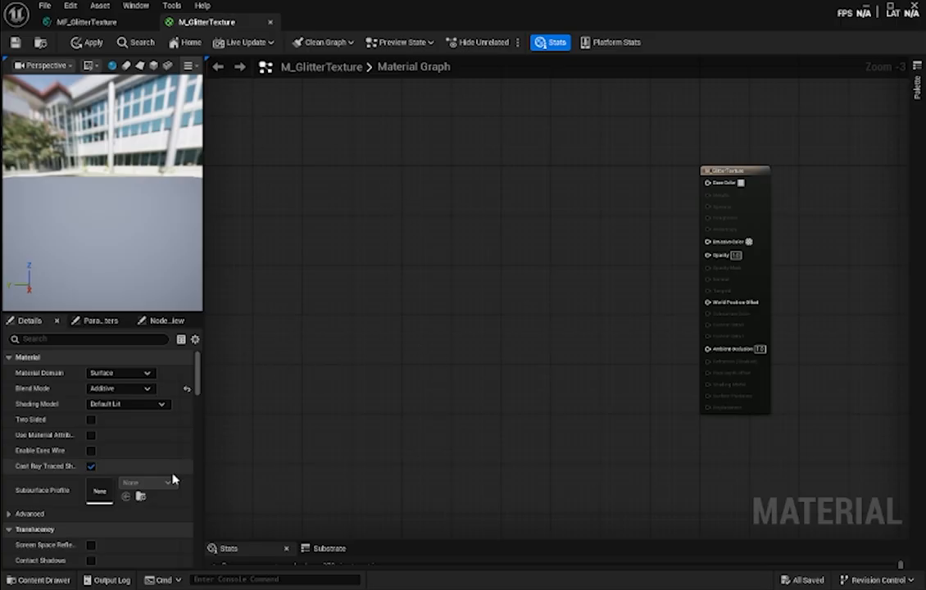
left_click(88, 420)
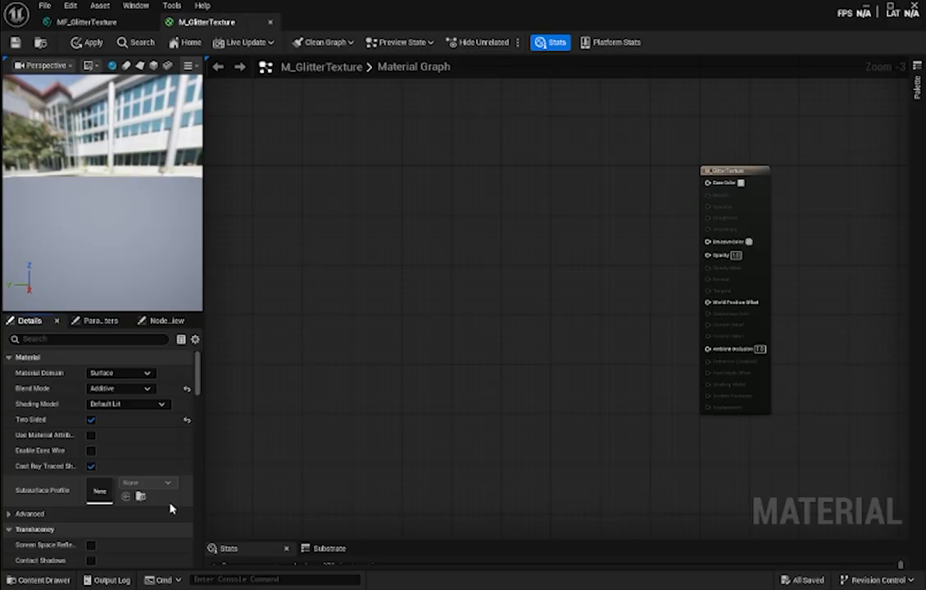
- Widen the property name column in the material details and enable Used with Nanite in the usage settings
scroll(143, 443, "down", 6)
scroll(130, 455, "down", 4)
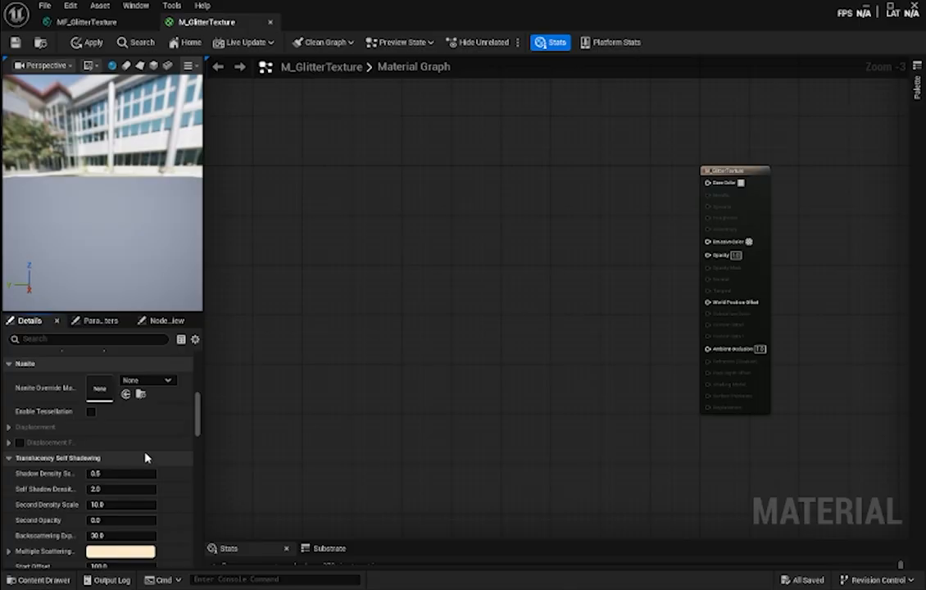
scroll(148, 459, "down", 10)
scroll(166, 483, "down", 8)
scroll(167, 483, "down", 5)
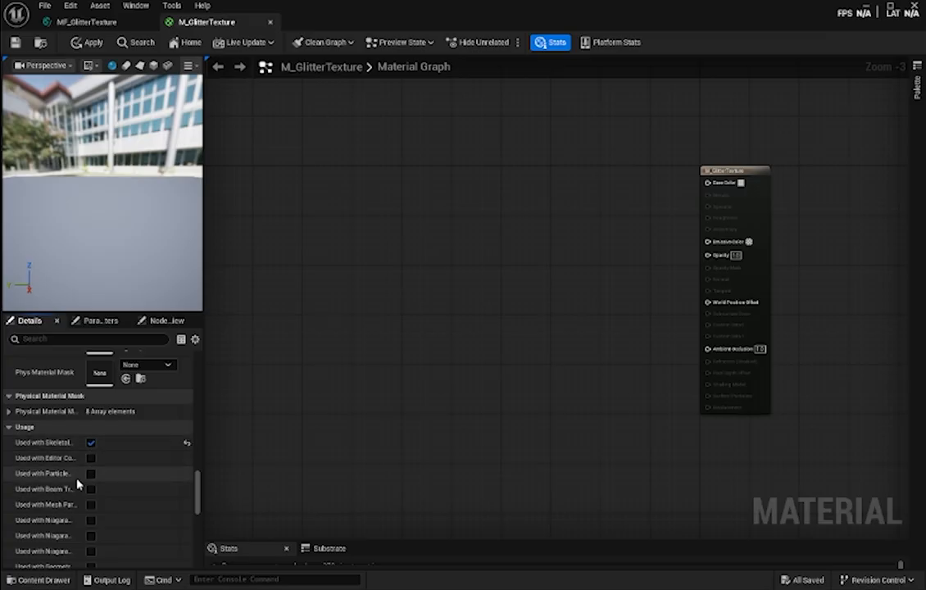
mouse_move(78, 476)
left_mouse_down()
mouse_move(105, 476)
mouse_move(85, 477)
left_mouse_up()
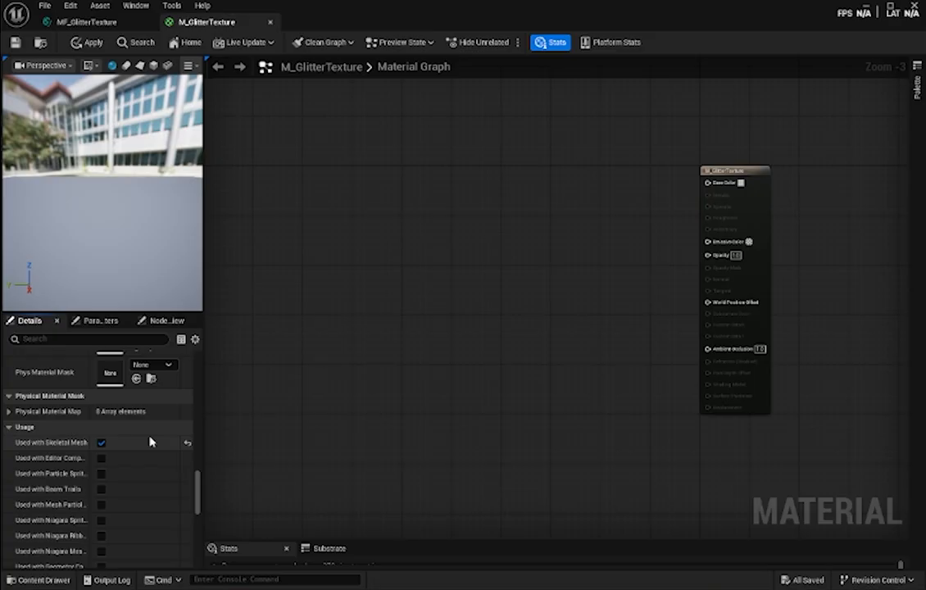
scroll(154, 442, "down", 12)
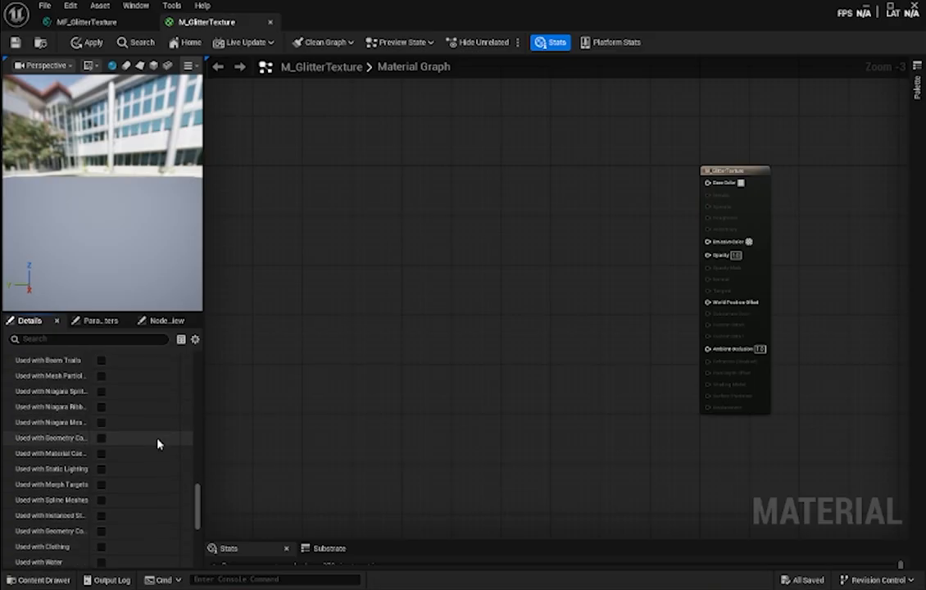
scroll(158, 443, "down", 2)
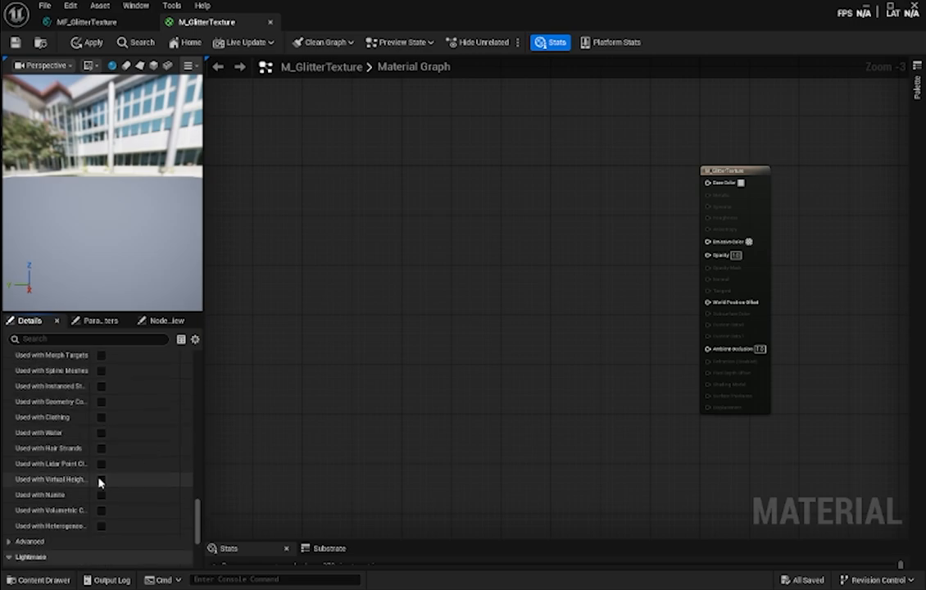
left_click(100, 494)
- Expand the advanced usage settings to check Used with Static Mesh, and review the remaining material properties
scroll(155, 488, "down", 2)
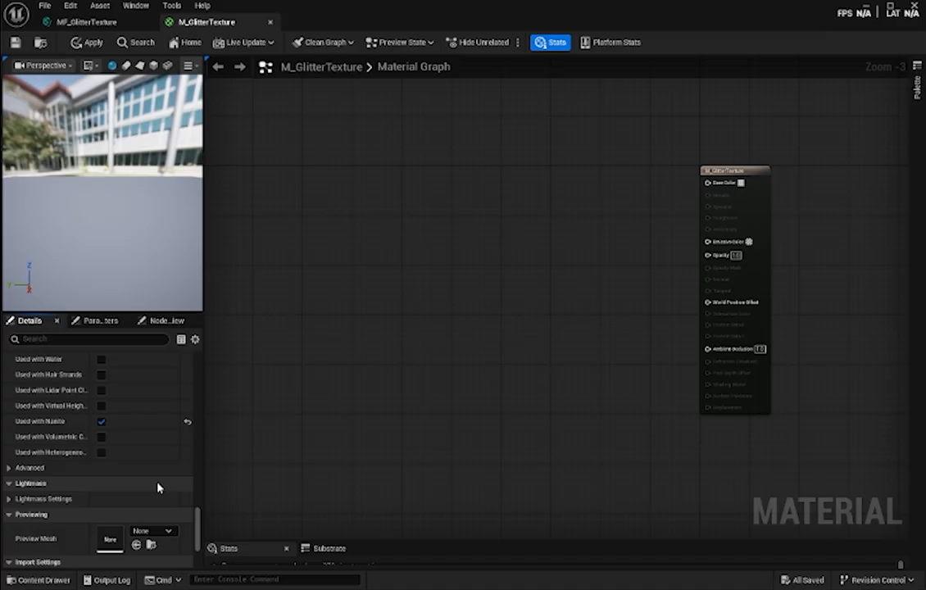
scroll(156, 483, "down", 2)
left_click(49, 432)
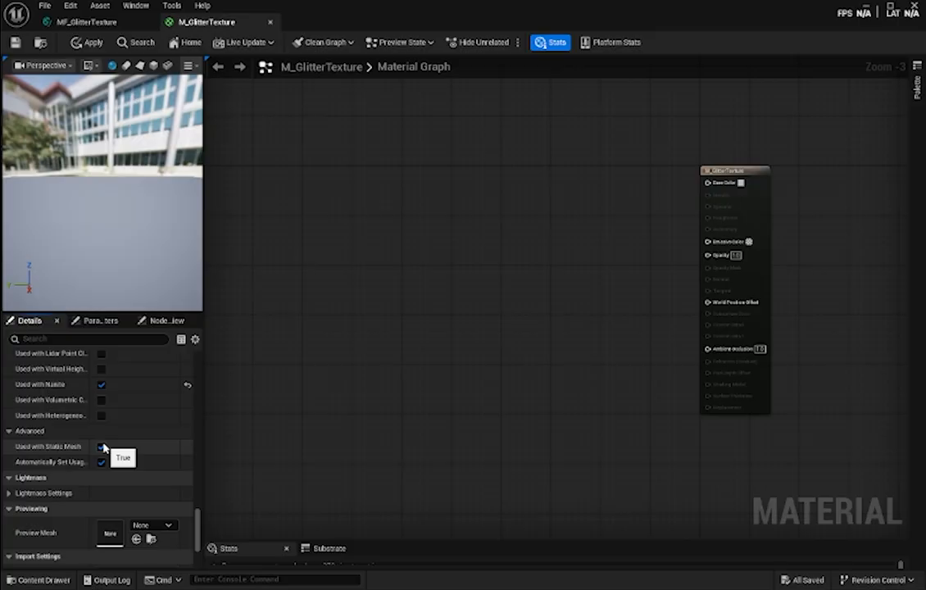
scroll(123, 471, "down", 5)
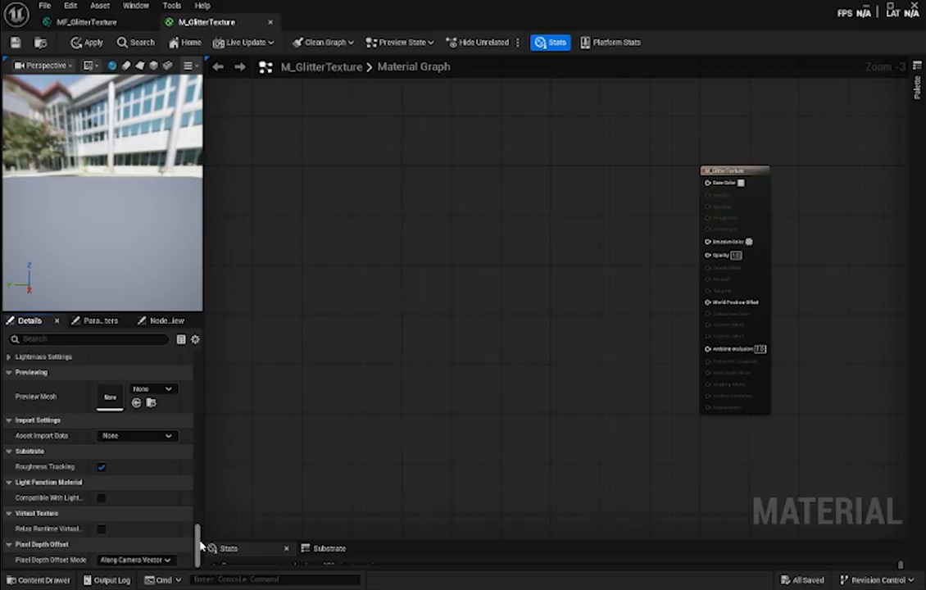
left_click_drag(199, 543, 198, 361)
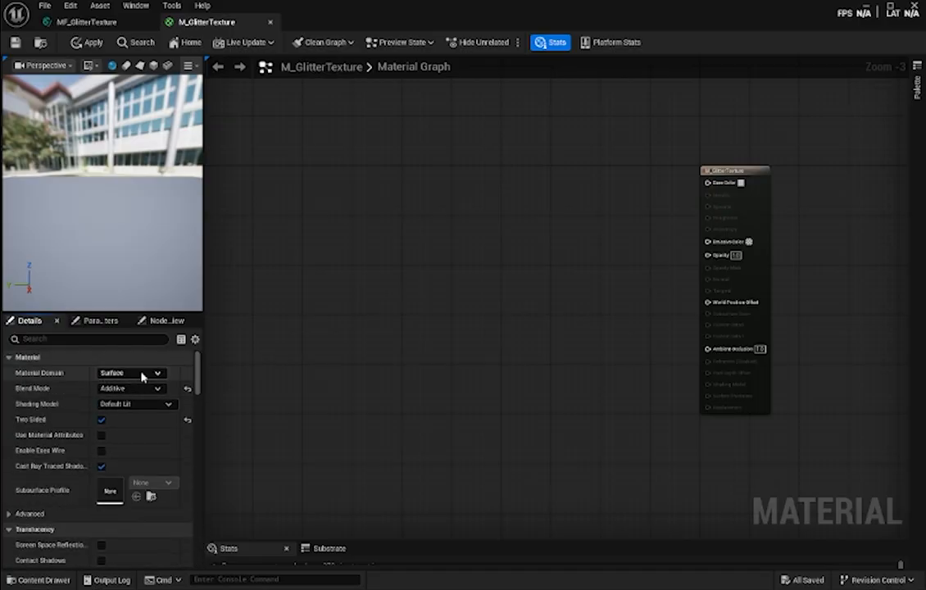
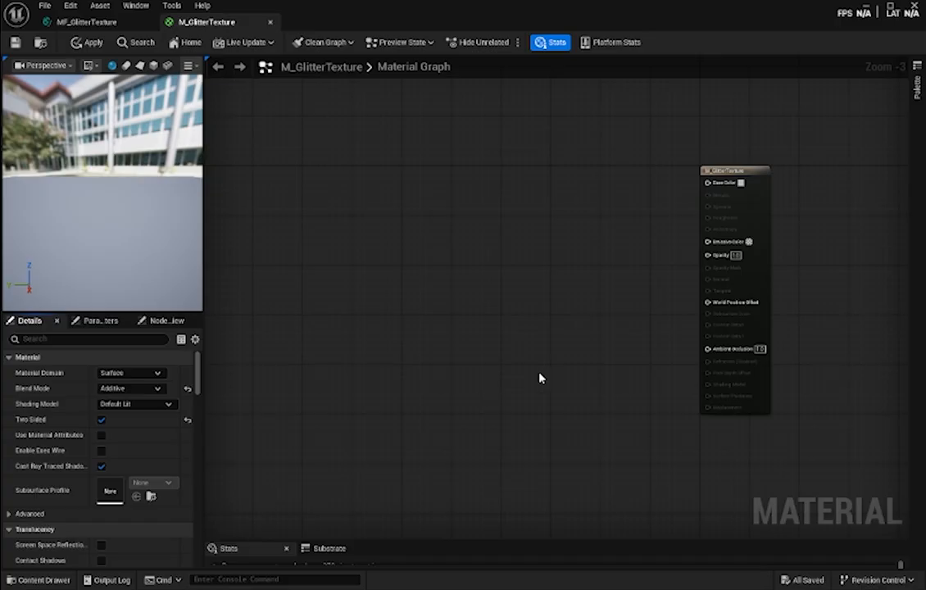
- Add the MF_GlitterTexture function from the content browser to the M_GlitterTexture graph, well before the material output node
right_click_drag(554, 340, 527, 358)
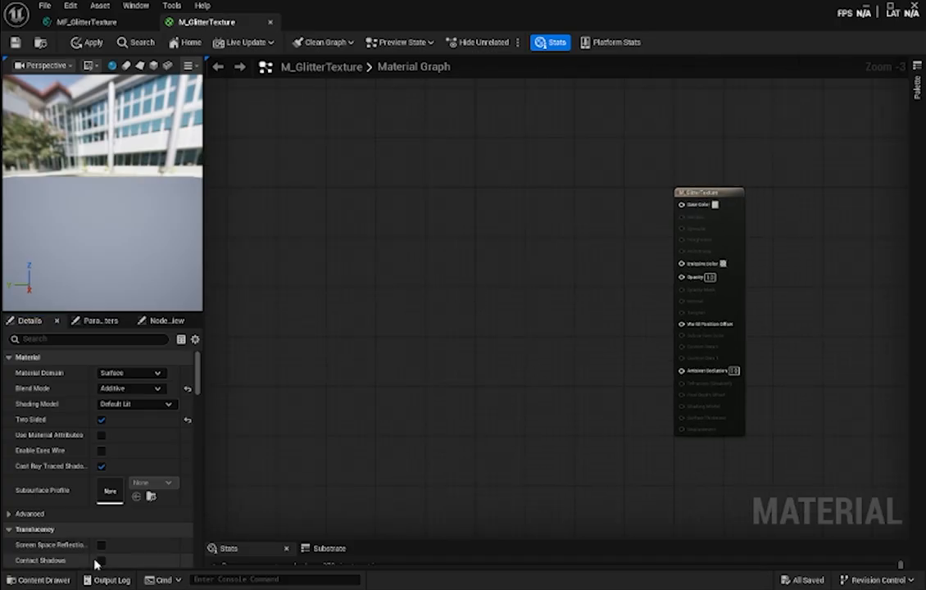
left_click(33, 579)
left_click_drag(357, 443, 387, 250)
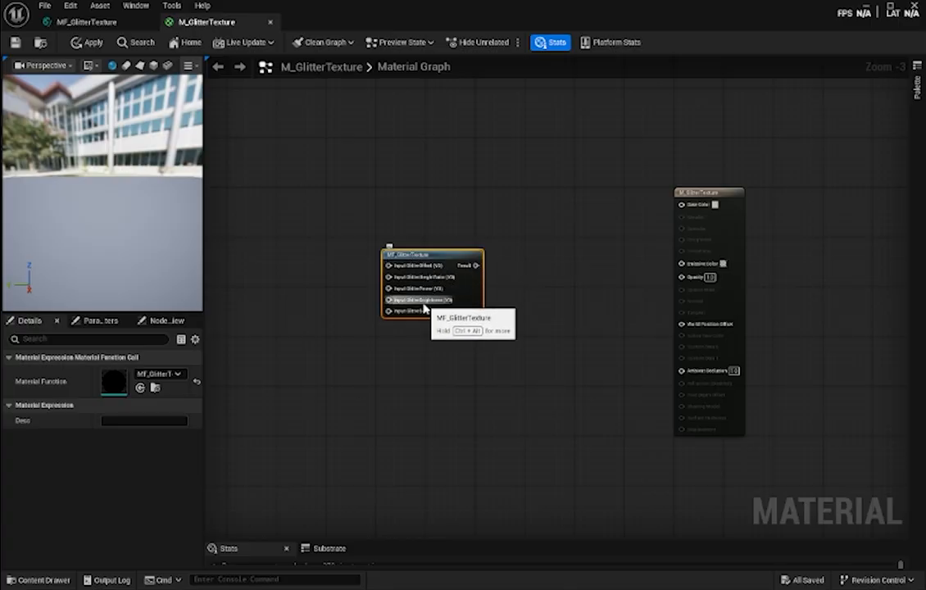
- Review the input nodes inside MF_GlitterTexture and compare them with the input pins of the function node in M_GlitterTexture
left_click(107, 25)
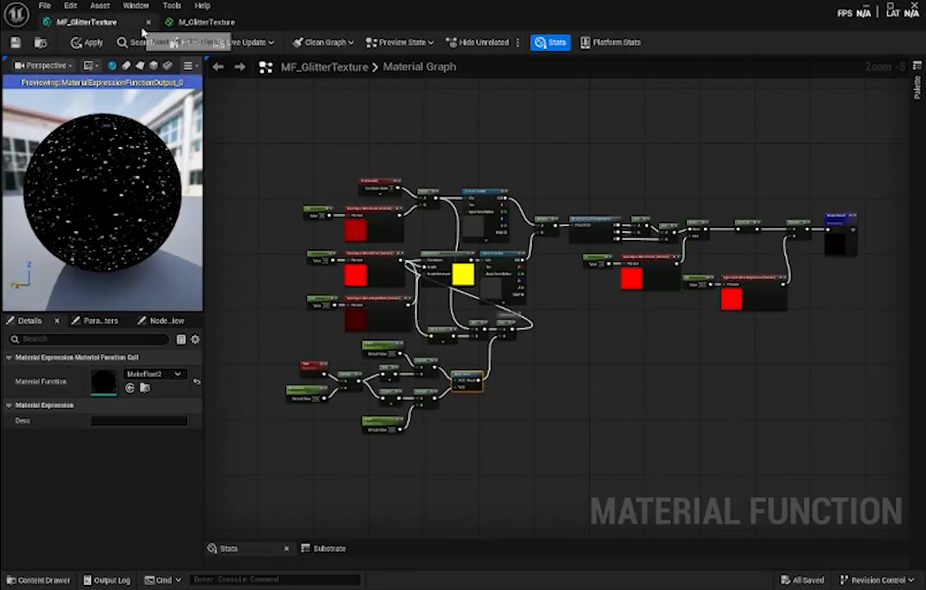
scroll(397, 238, "up", 3)
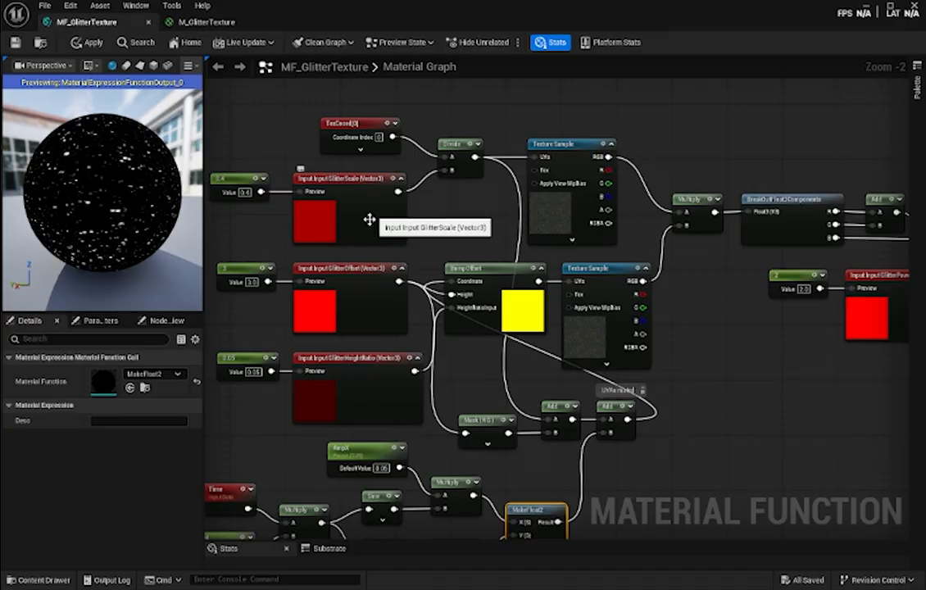
right_click_drag(793, 357, 433, 376)
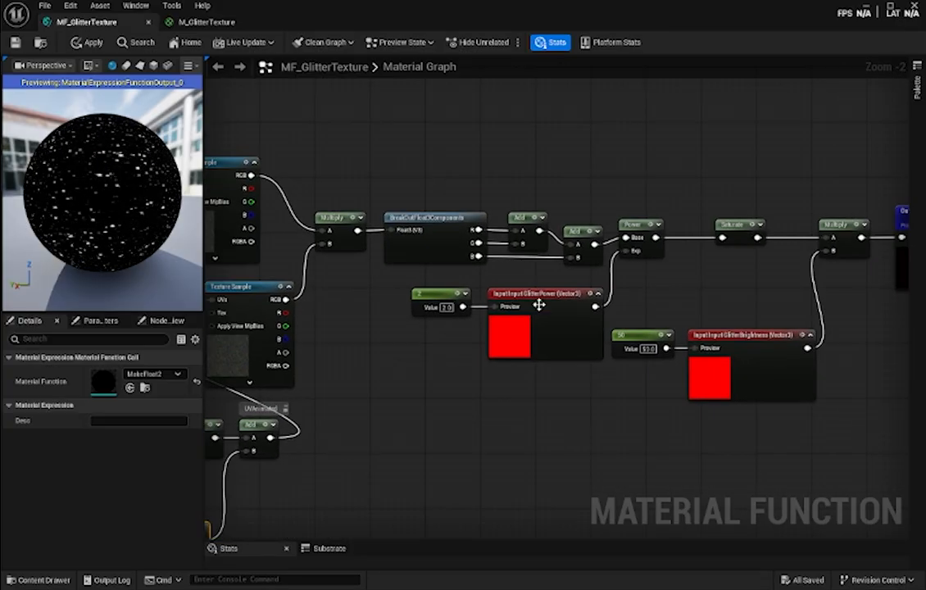
left_click(203, 23)
scroll(429, 291, "up", 4)
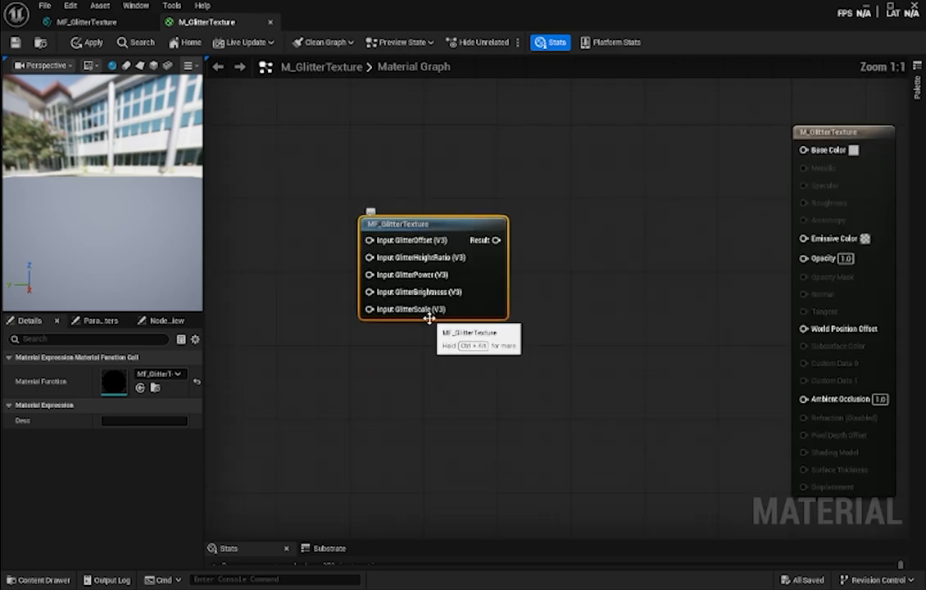
scroll(583, 221, "down", 3)
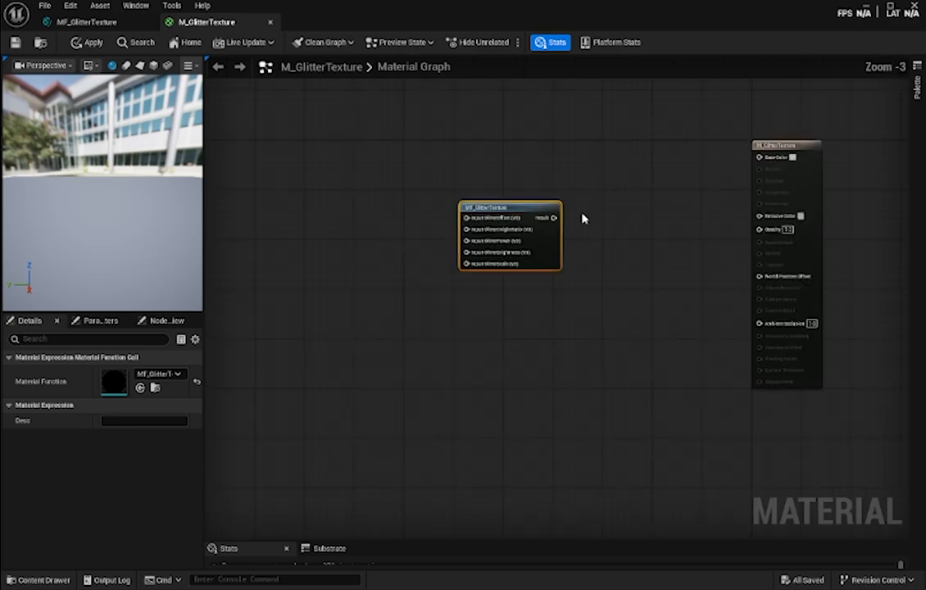
scroll(583, 219, "up", 1)
right_click_drag(586, 237, 525, 246)
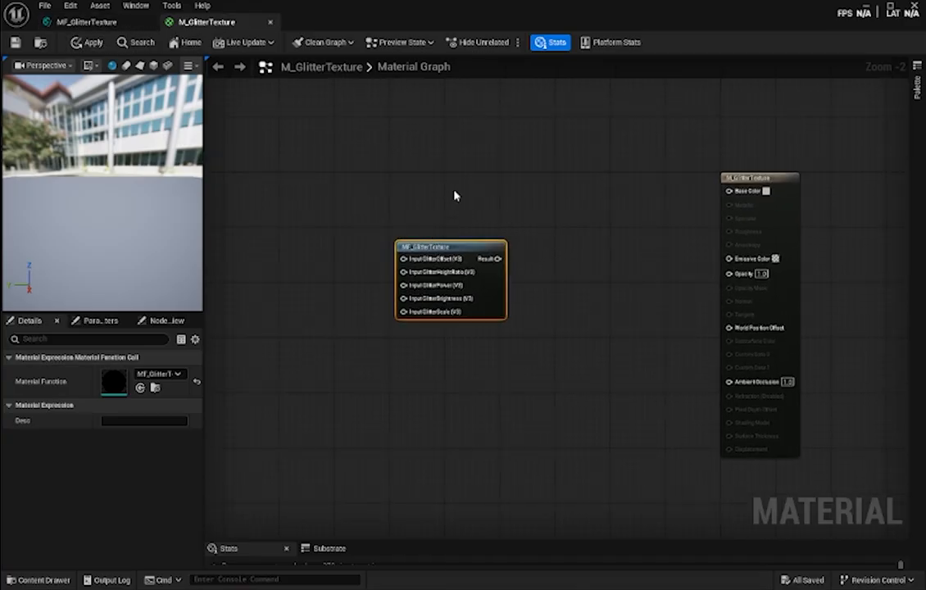
right_click_drag(514, 229, 543, 214)
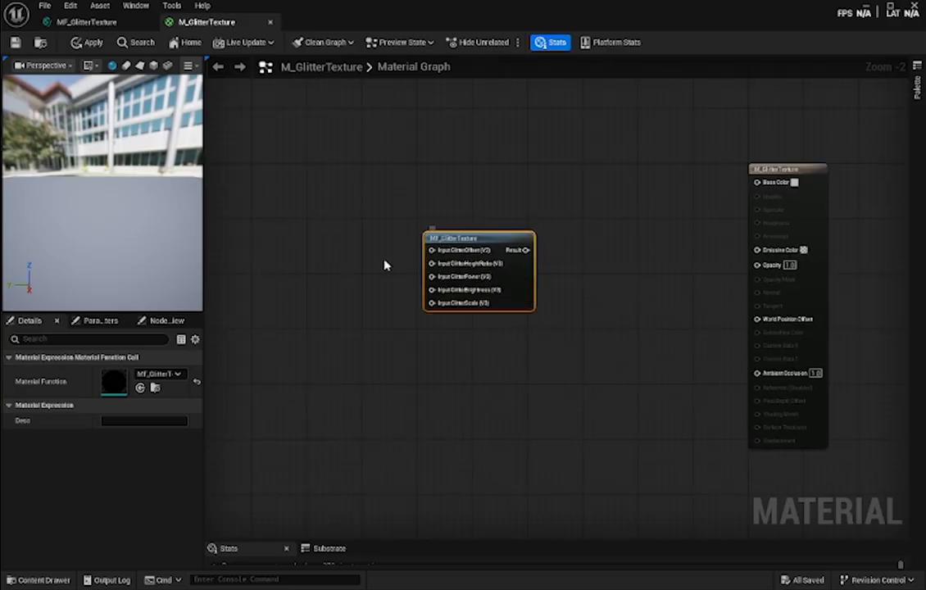
right_click(318, 299)
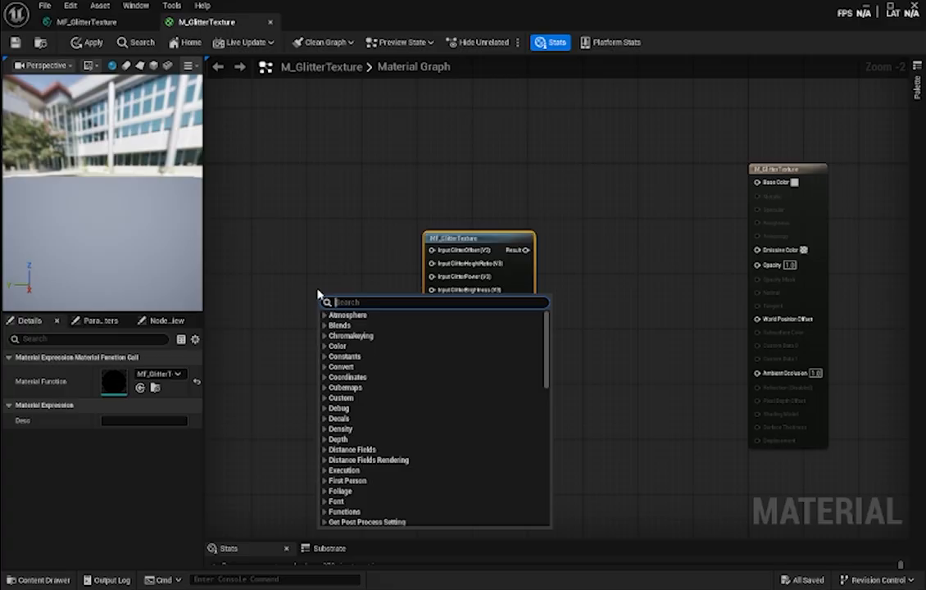
left_click(295, 235)
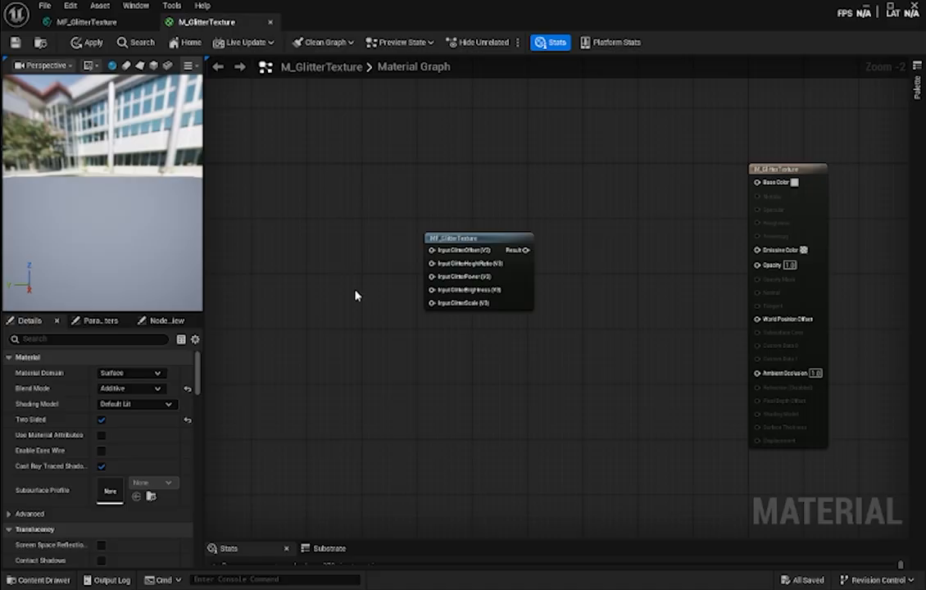
key("F1")
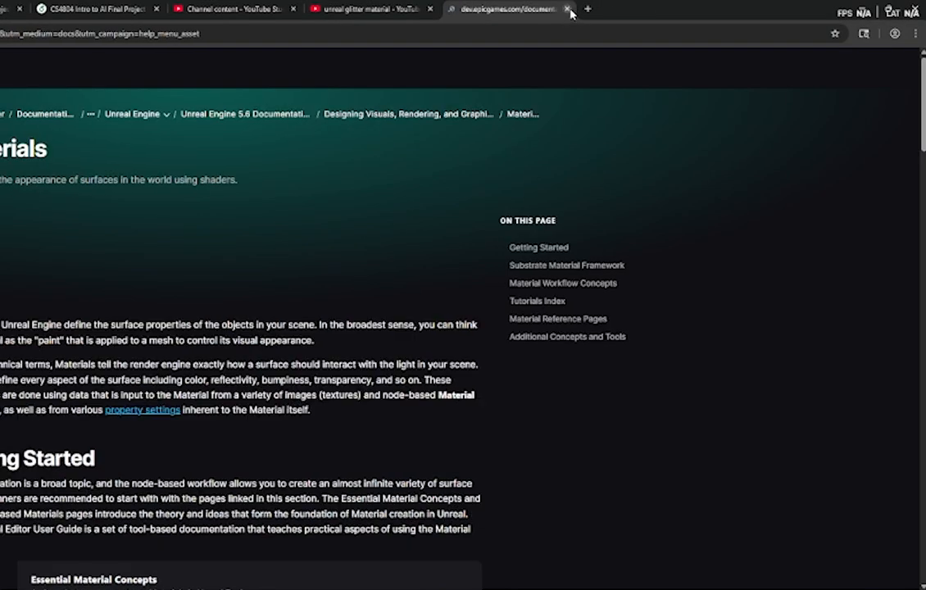
left_click(567, 9)
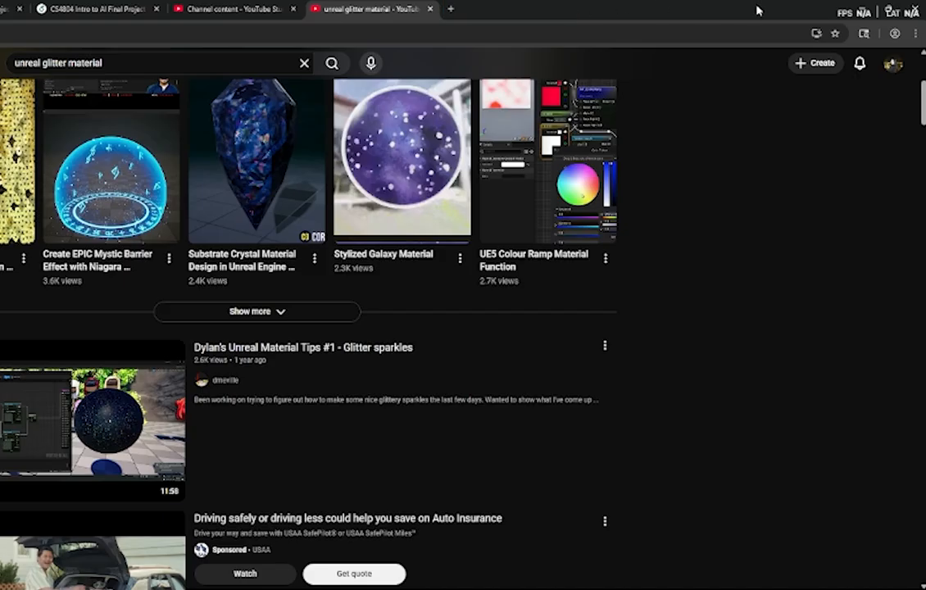
left_click(761, 10)
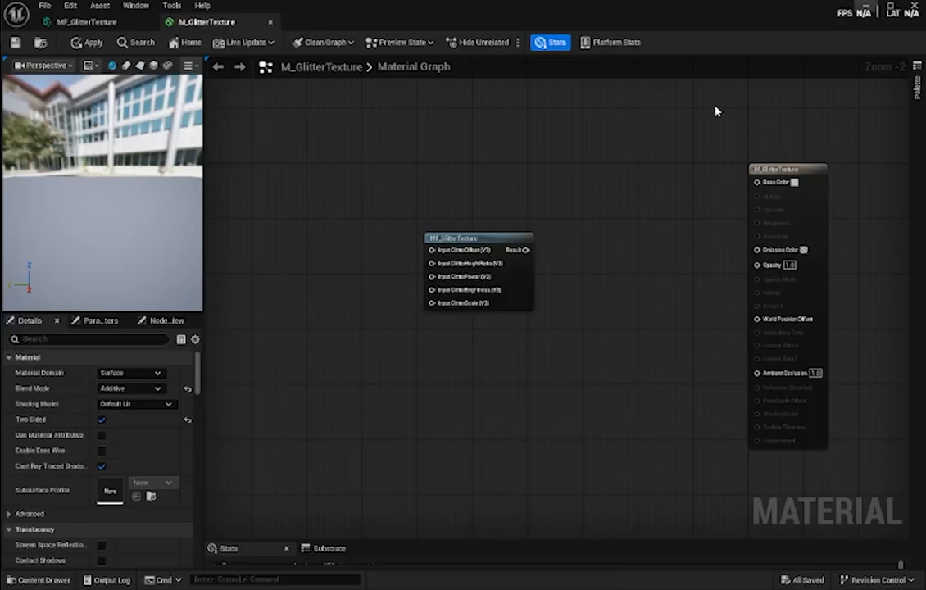
key("2")
left_click(354, 269)
key("Delete")
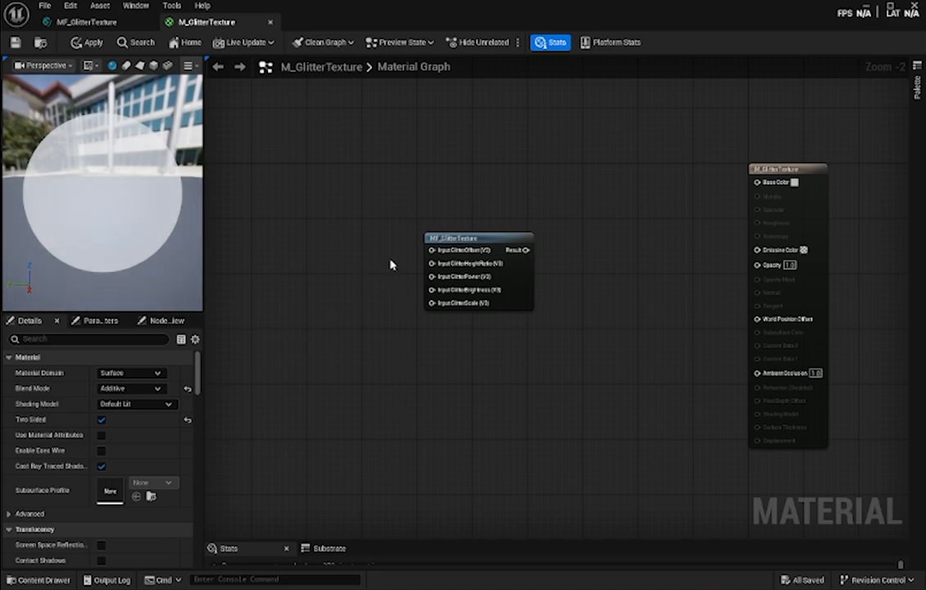
- Add a Constant node with value 1000 and connect it to the GlitterBrightness input of MF_GlitterTexture
key("1")
left_click(376, 265)
left_click_drag(398, 268, 337, 289)
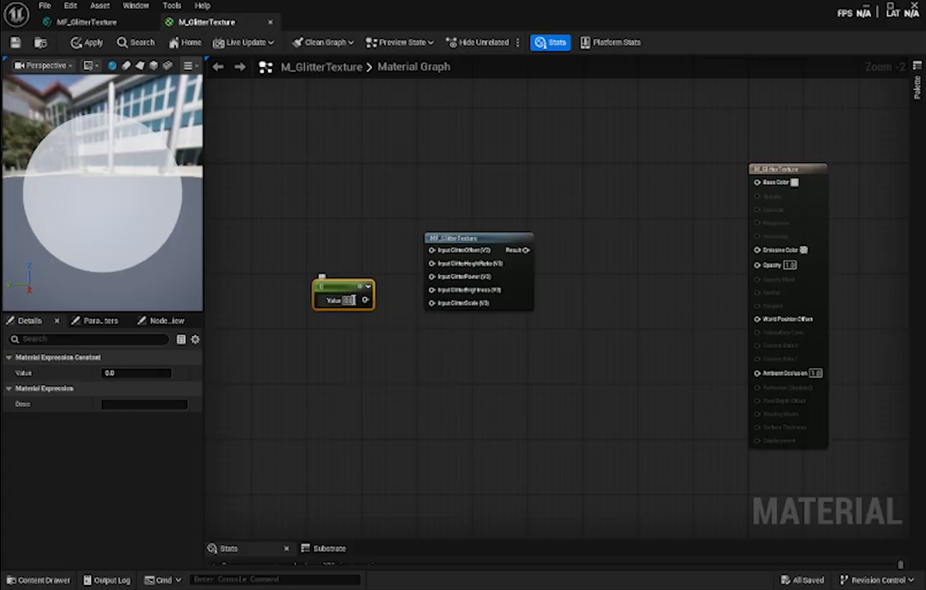
type("1000")
key("Return")
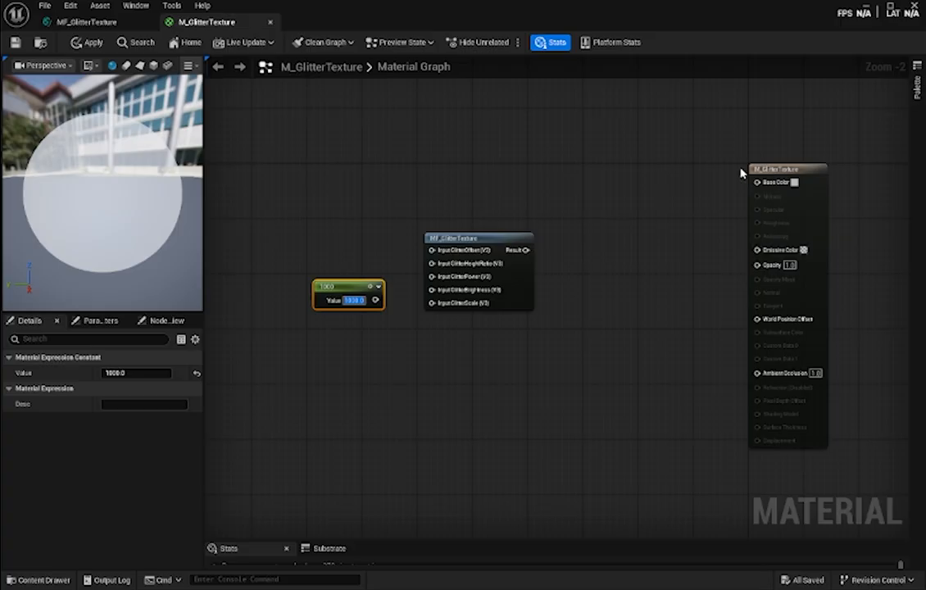
left_click_drag(375, 300, 432, 290)
left_click_drag(345, 284, 361, 280)
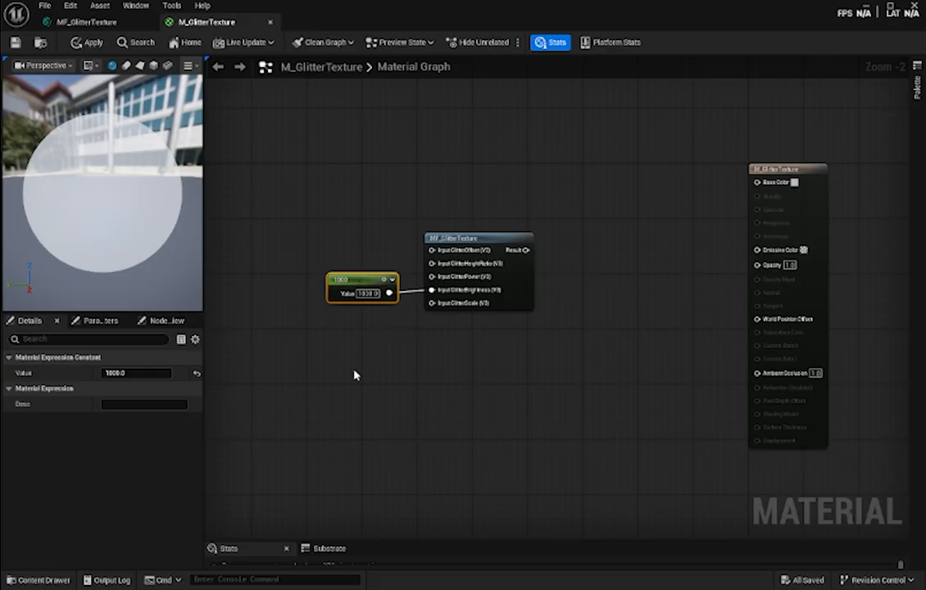
- Add a second Constant of 0.05 below the first and connect it to the GlitterScale input of MF_GlitterTexture
right_click(338, 324)
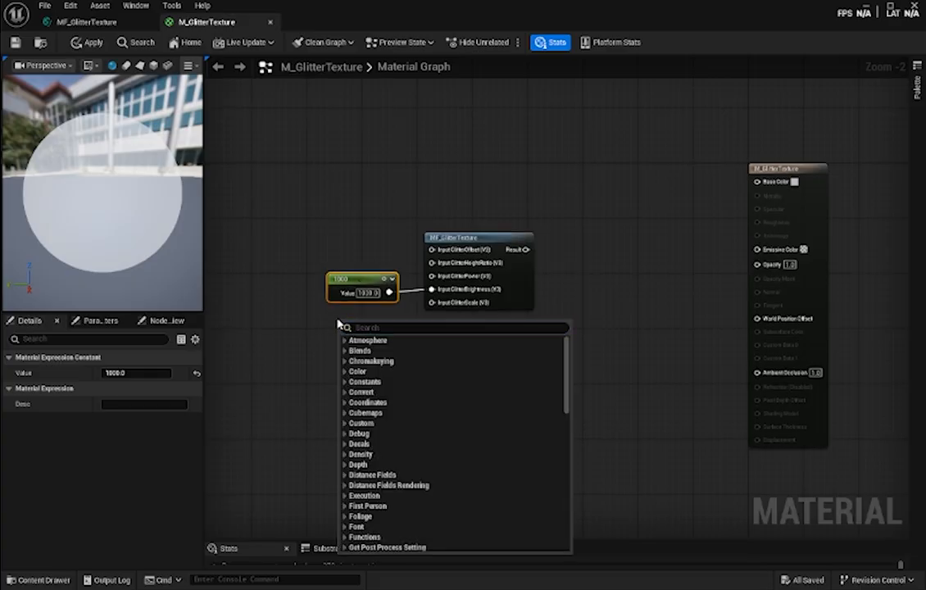
left_click(318, 320)
key("1")
left_click(325, 319)
left_click_drag(325, 318, 331, 326)
left_click(362, 341)
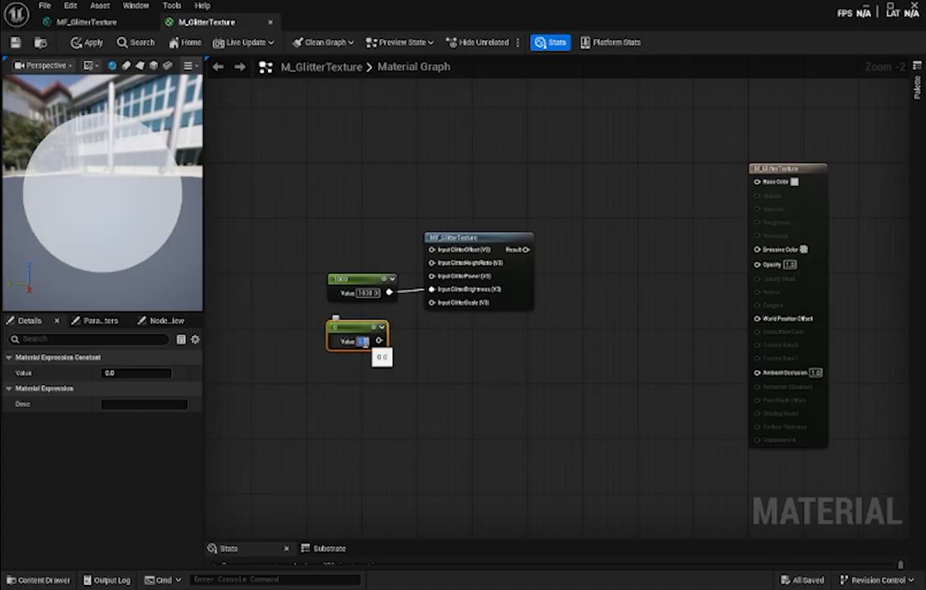
type("0.05")
key("Return")
left_click_drag(381, 340, 430, 304)
left_click_drag(359, 328, 365, 328)
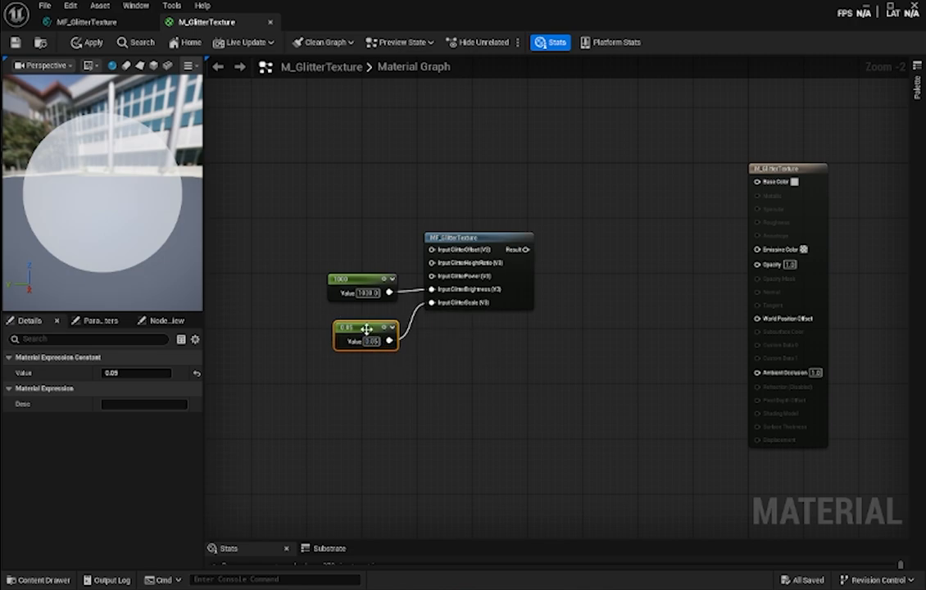
left_click(521, 354)
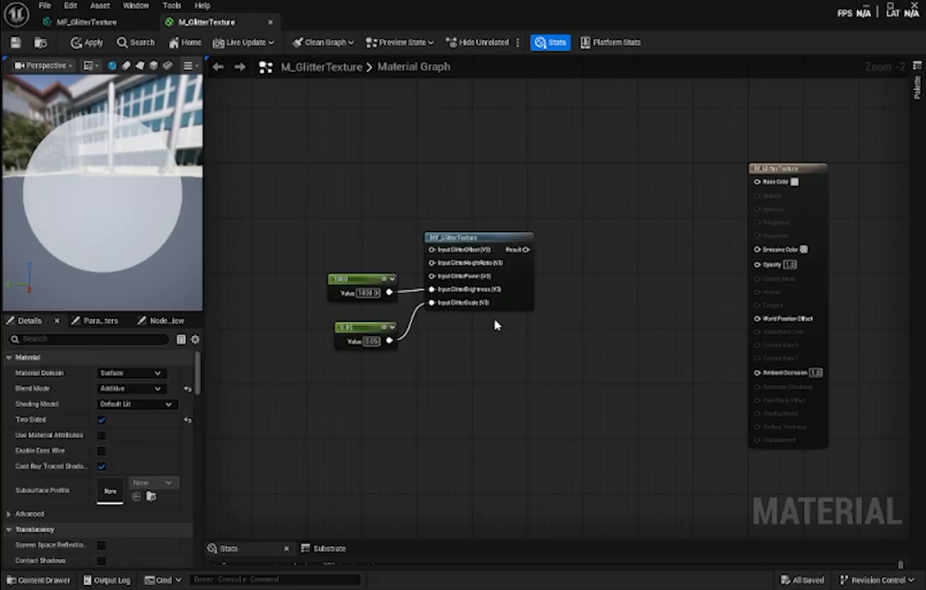
- Add a OneMinus node beside MF_GlitterTexture and feed it with the function's Result
right_click_drag(601, 288, 528, 292)
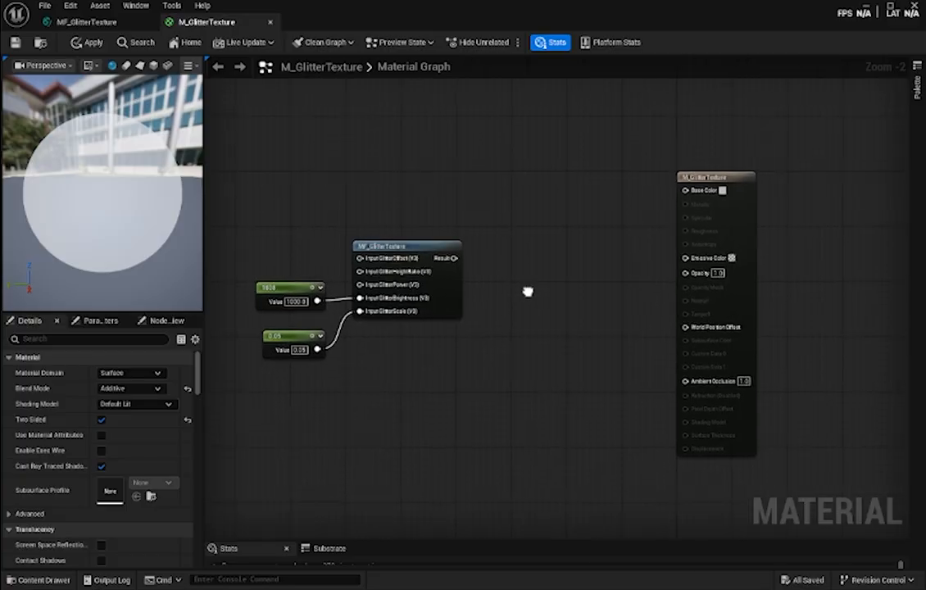
right_click(478, 258)
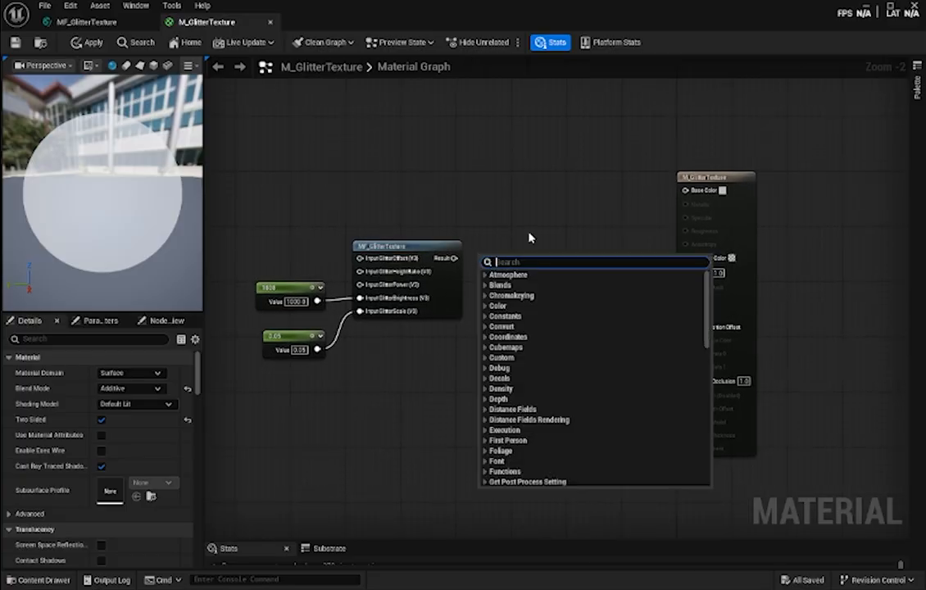
type("1-x")
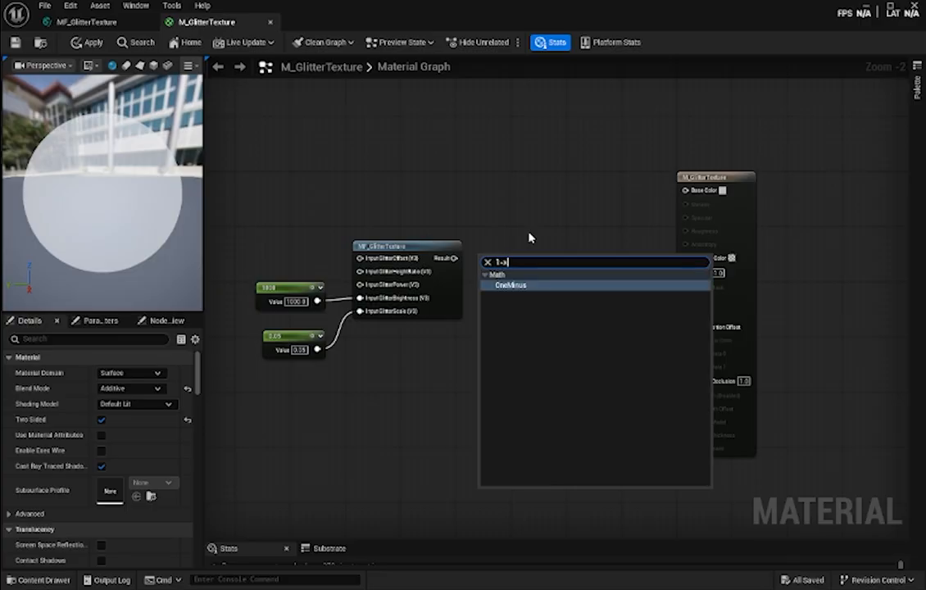
key("Return")
mouse_move(488, 254)
left_mouse_down()
mouse_move(495, 247)
mouse_move(488, 262)
mouse_move(502, 247)
left_mouse_up()
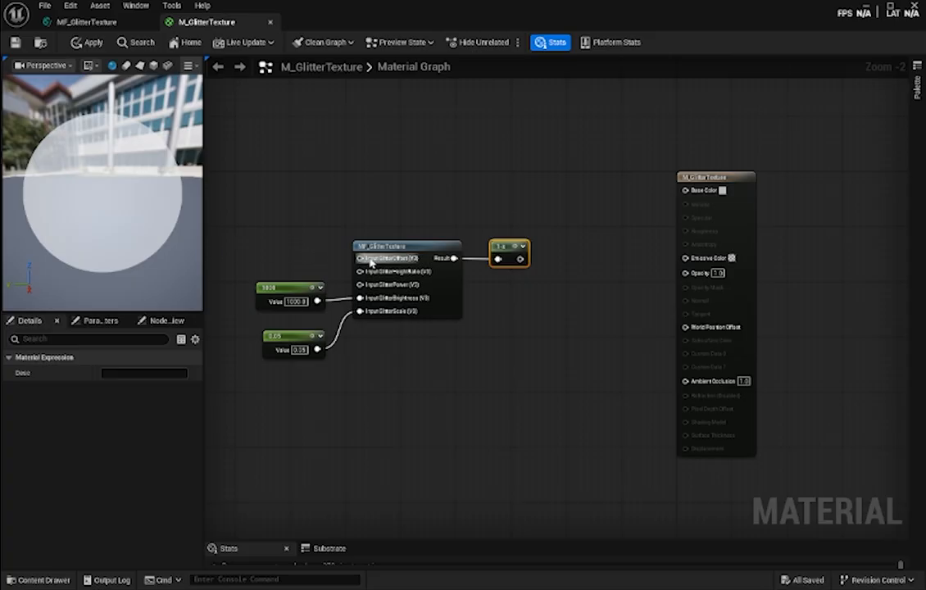
- Add a Multiply node below OneMinus, connect the function's Result to A and set B to 0.1
right_click(495, 293)
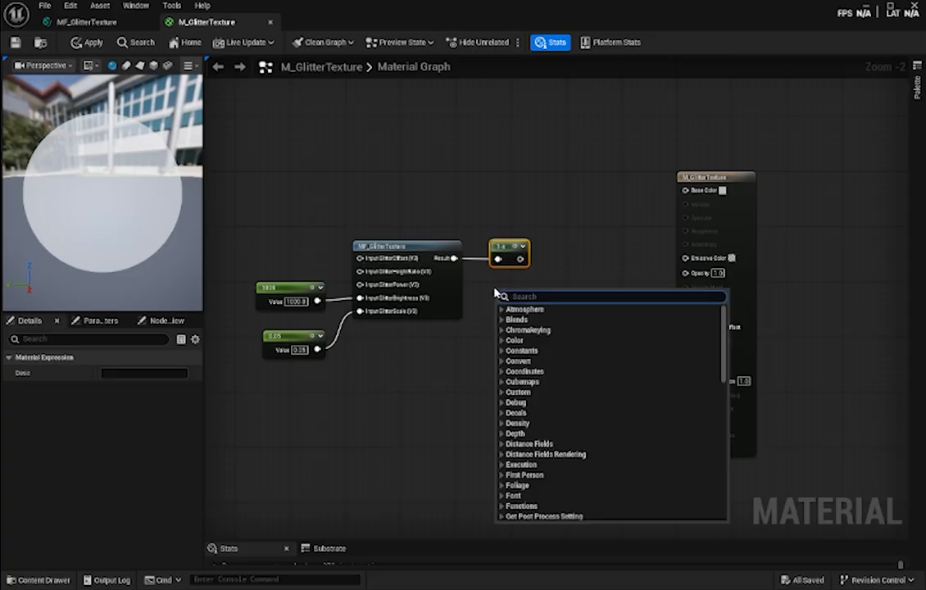
type("mult")
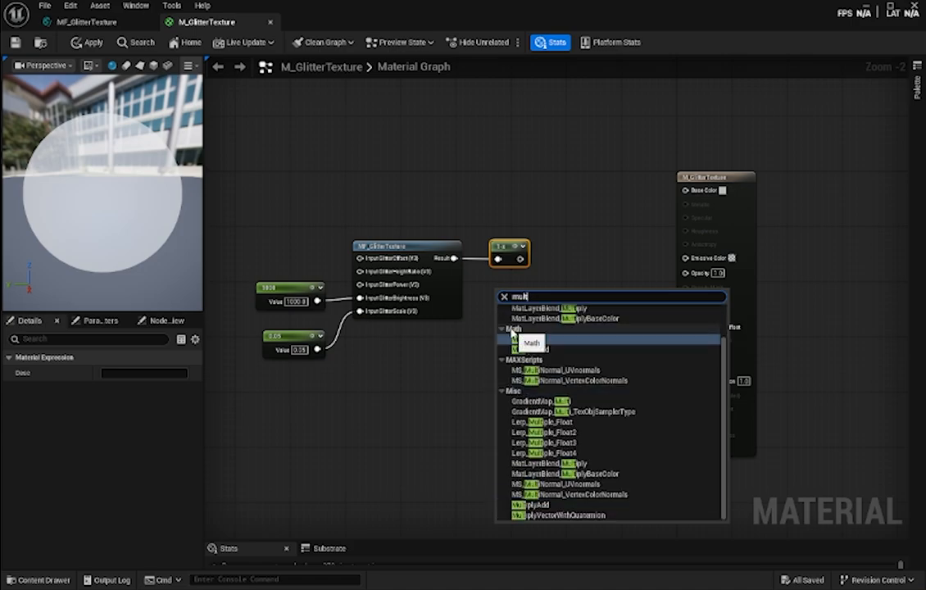
left_click(514, 338)
left_click_drag(454, 259, 498, 300)
left_click(519, 317)
type("0.1")
key("Return")
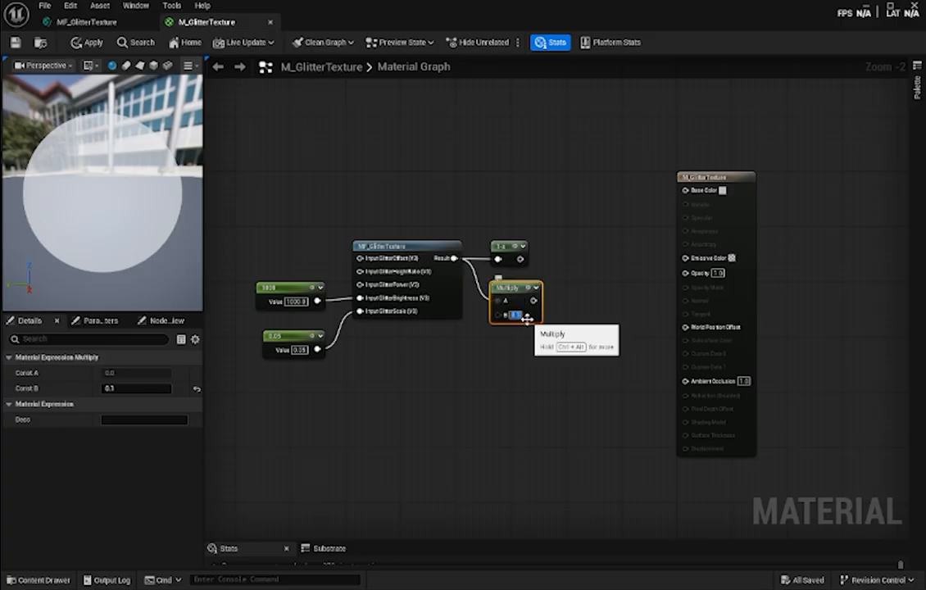
left_click(585, 349)
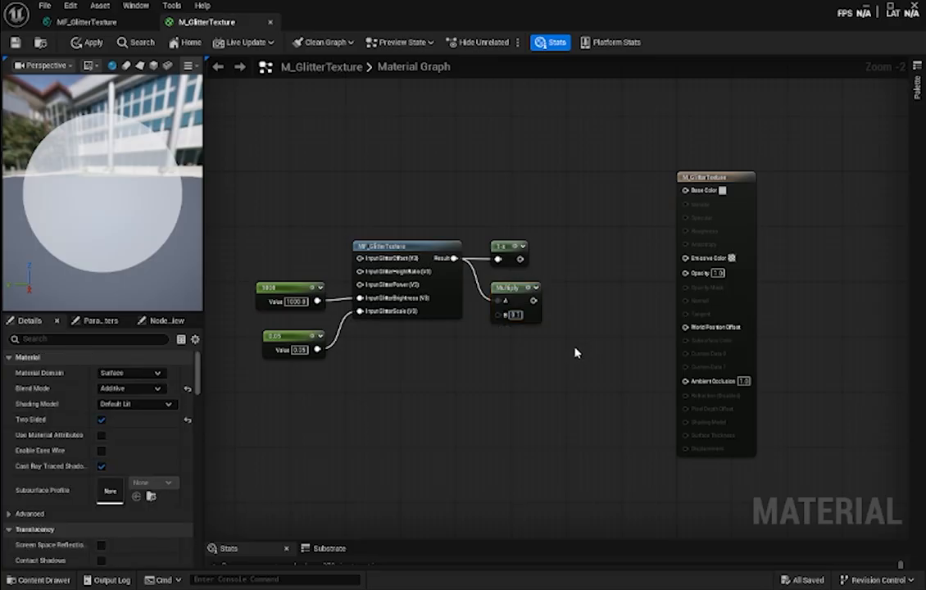
- Move the material output node slightly away and add a second Multiply whose A input takes the first Multiply's output
right_click_drag(575, 323, 545, 322)
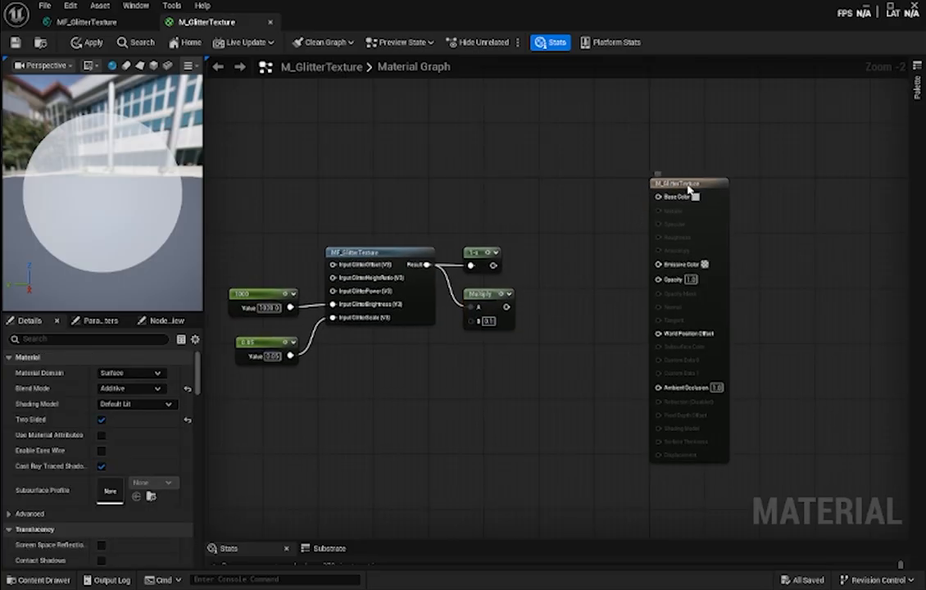
left_click_drag(693, 181, 706, 191)
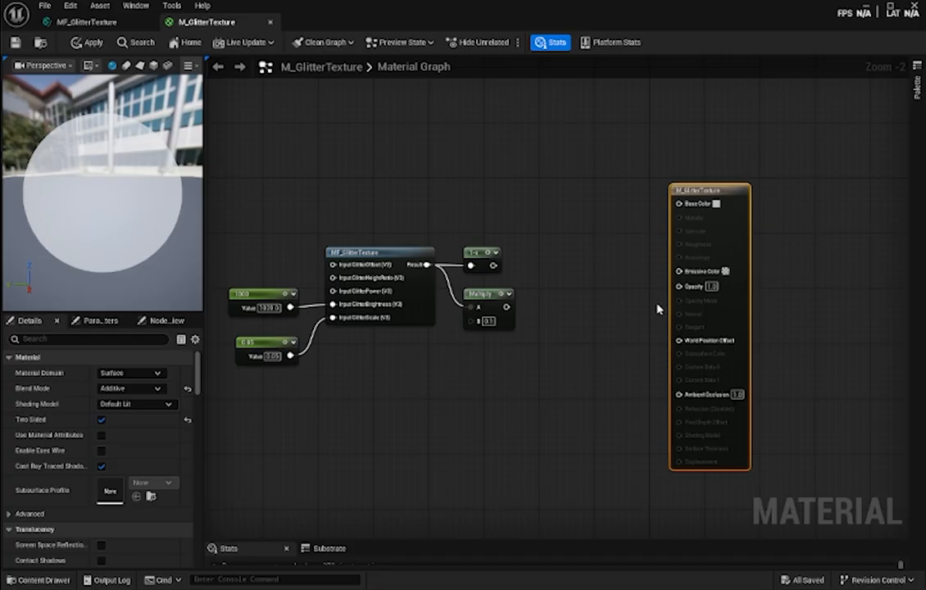
right_click(528, 345)
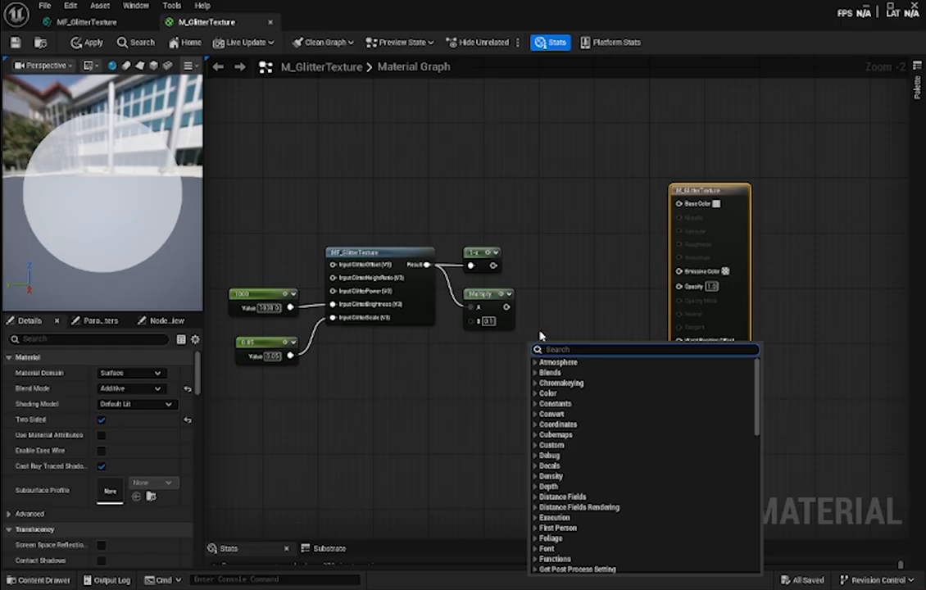
type("mult")
key("Return")
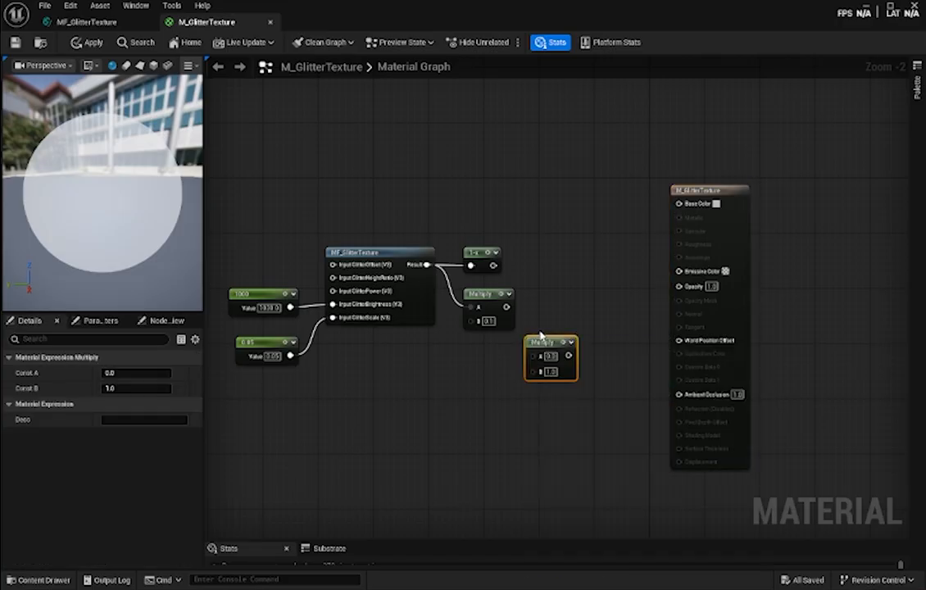
left_click_drag(543, 340, 545, 309)
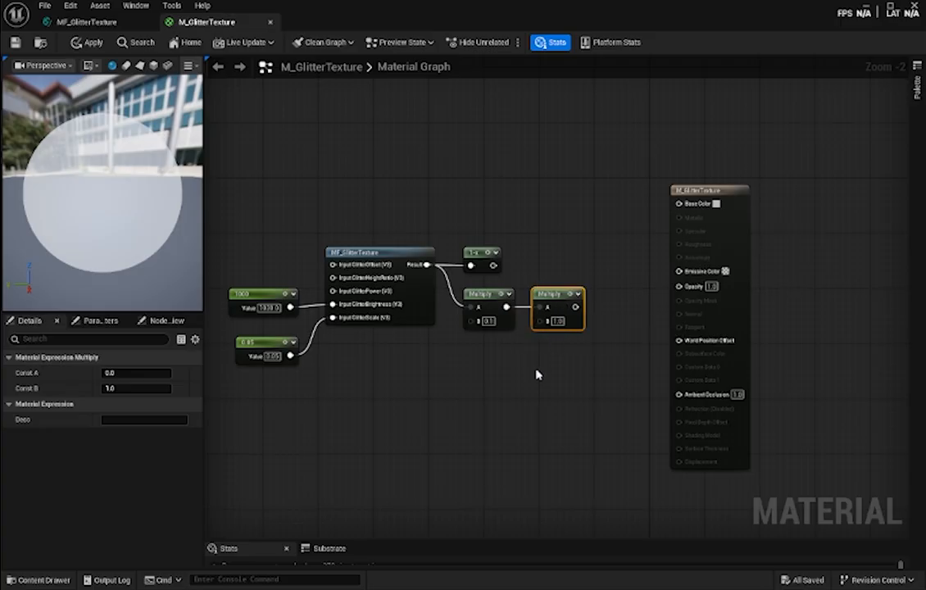
- Add a Constant3Vector node below the two Multiply nodes
right_click(481, 366)
left_click(456, 365)
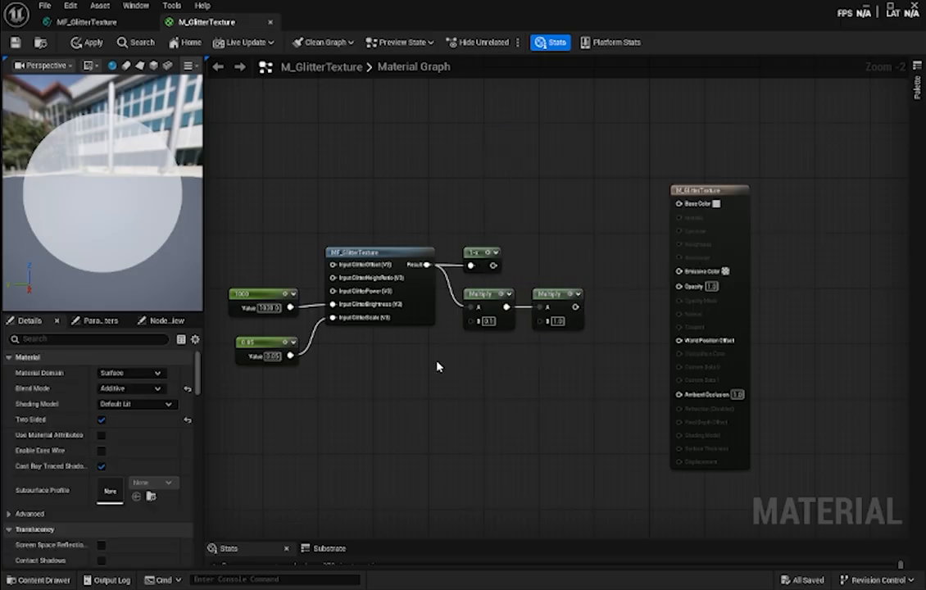
right_click(438, 362)
type("33")
left_click(448, 135)
left_click(506, 389)
key("3")
left_click(484, 373)
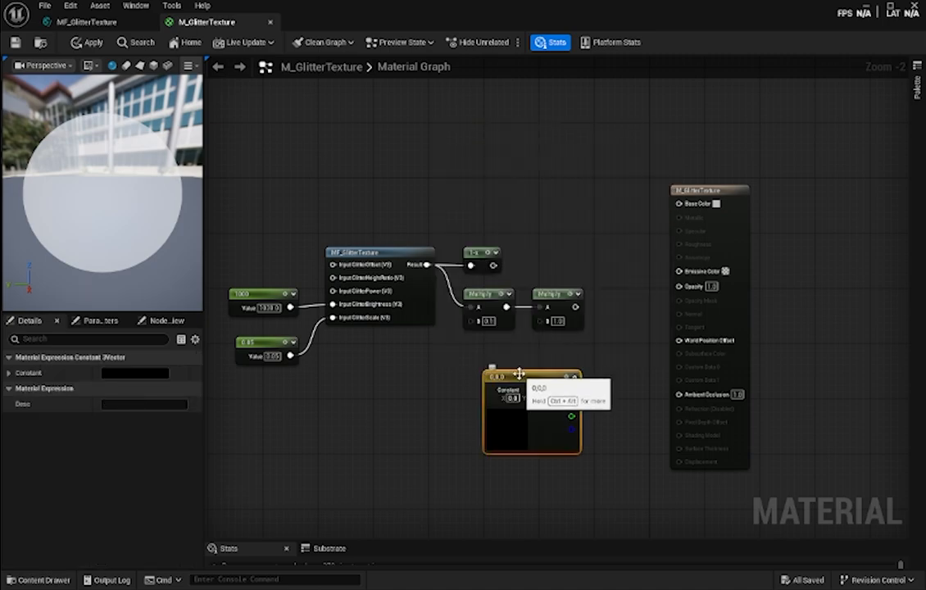
left_click_drag(520, 375, 466, 355)
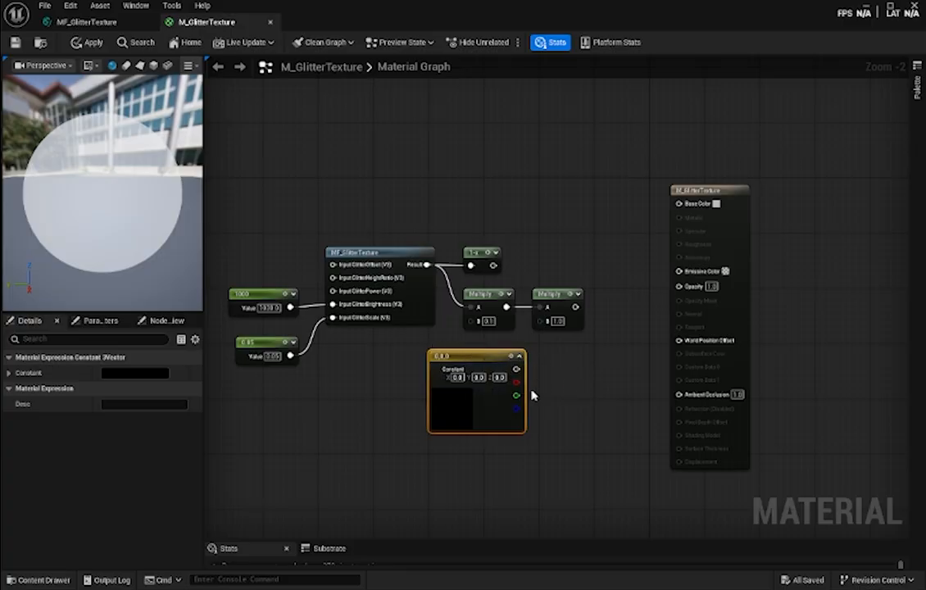
- Convert the new Constant3Vector to a parameter named GlitterColor and shift it slightly beneath the Multiply nodes
right_click(475, 353)
left_click(520, 105)
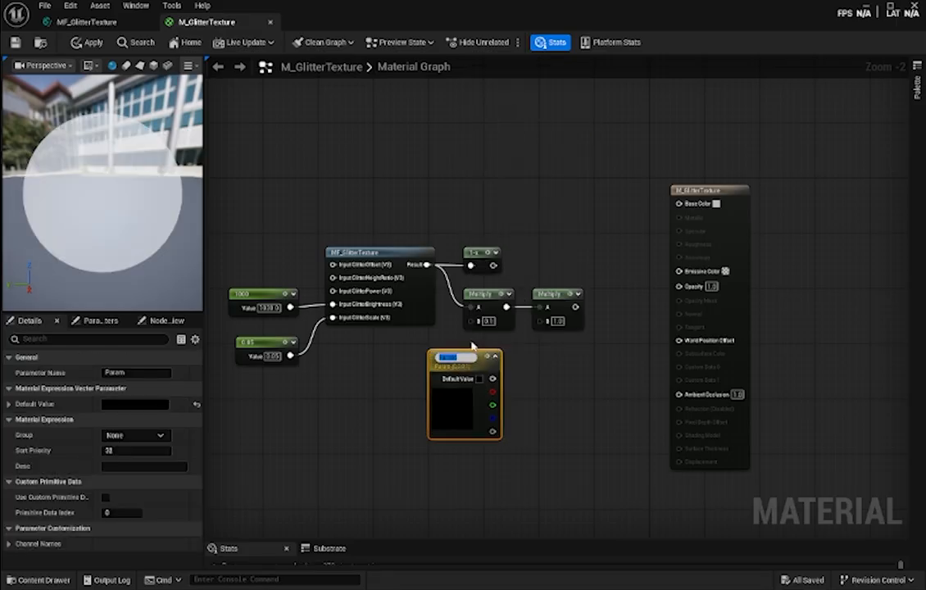
type("GlitterColor")
key("Return")
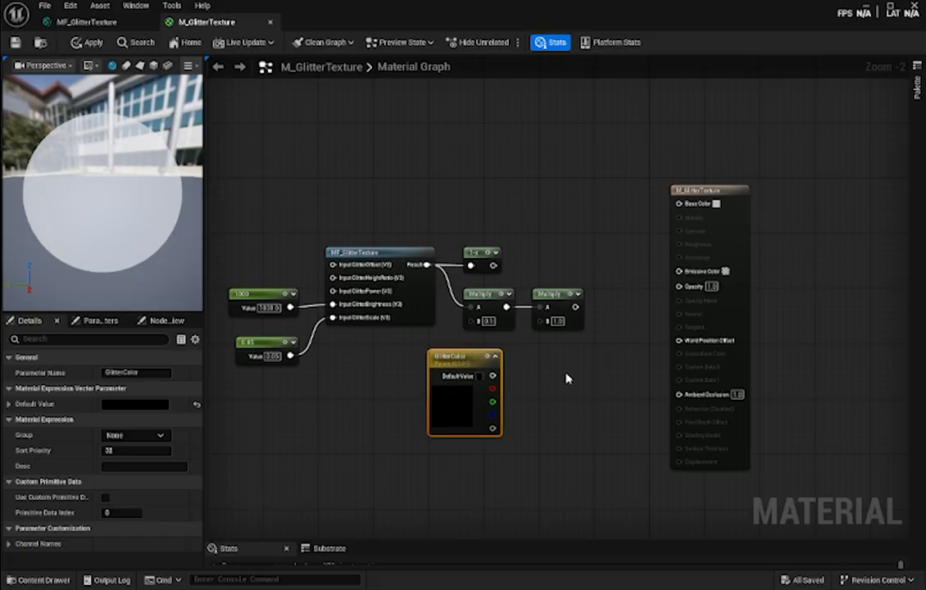
left_click_drag(470, 362, 483, 363)
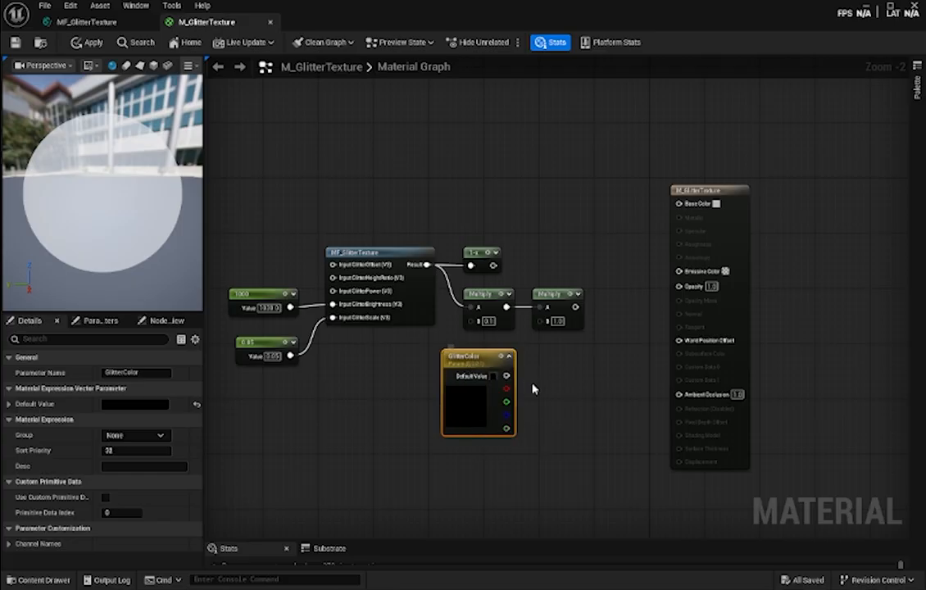
- Set GlitterColor's default value to light purple (R 0.77, G 0.349, B 1.0) and connect it to B of the second Multiply
double_click(464, 399)
left_click(537, 314)
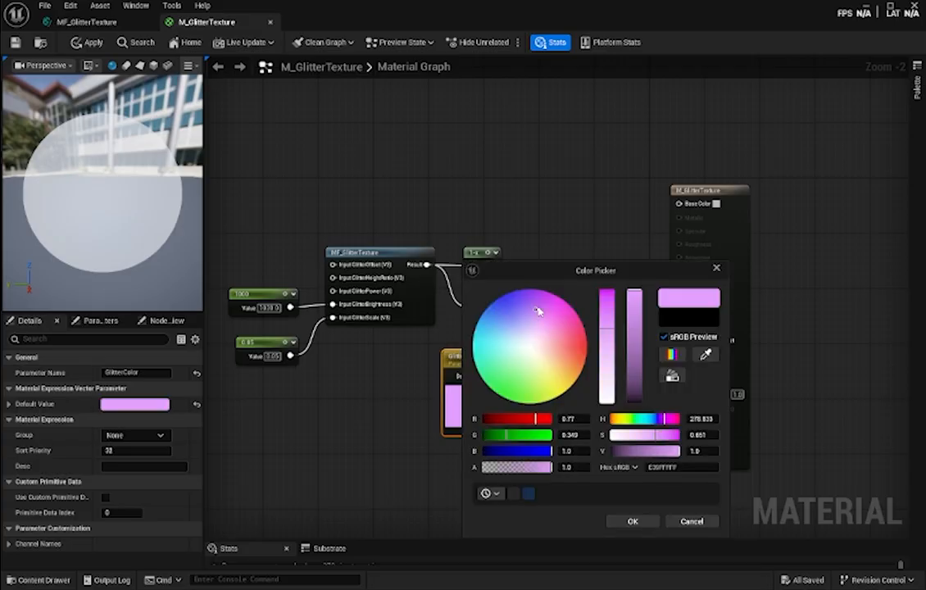
scroll(136, 221, "up", 4)
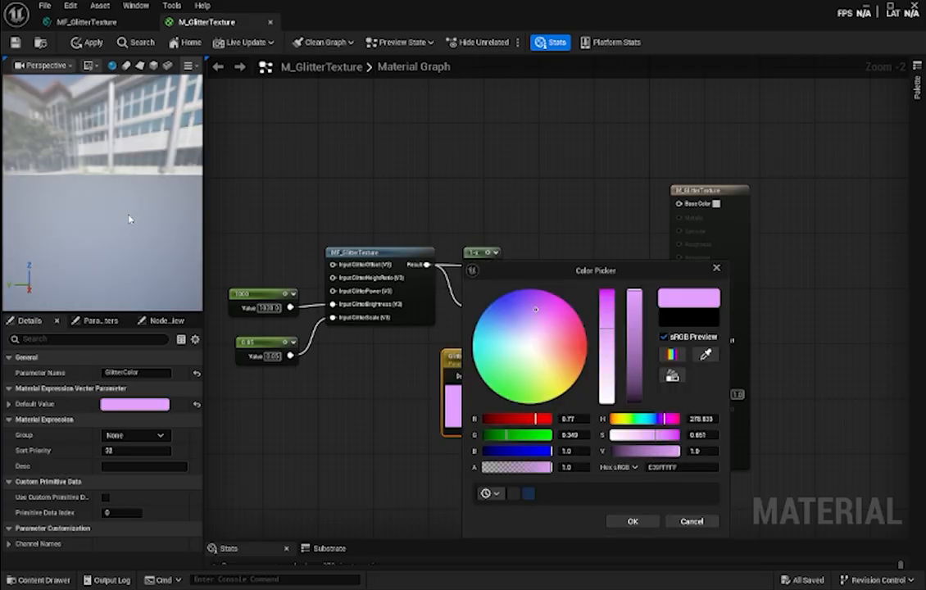
scroll(129, 219, "down", 3)
scroll(128, 219, "up", 3)
scroll(129, 218, "down", 3)
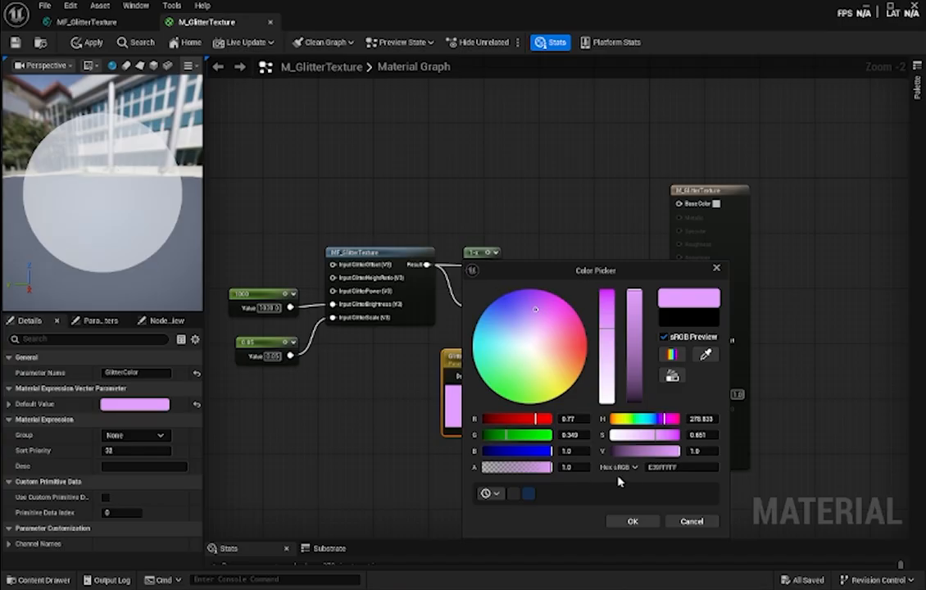
left_click(638, 522)
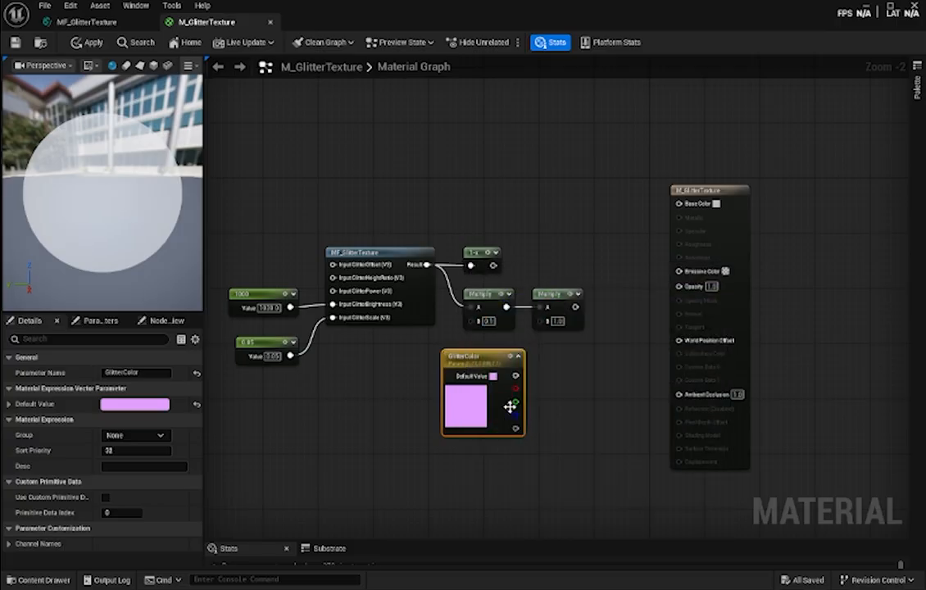
left_click_drag(515, 375, 540, 326)
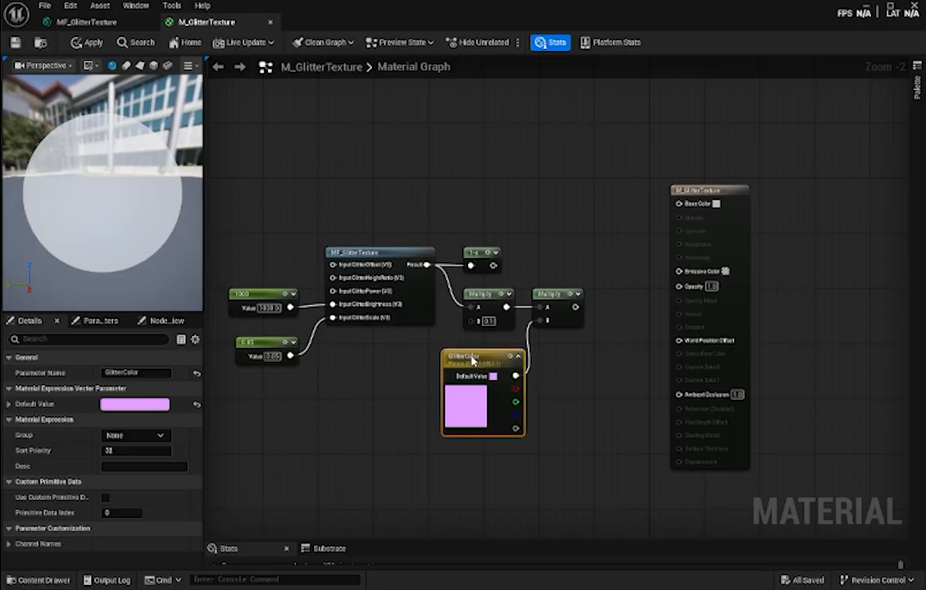
left_click_drag(475, 363, 466, 357)
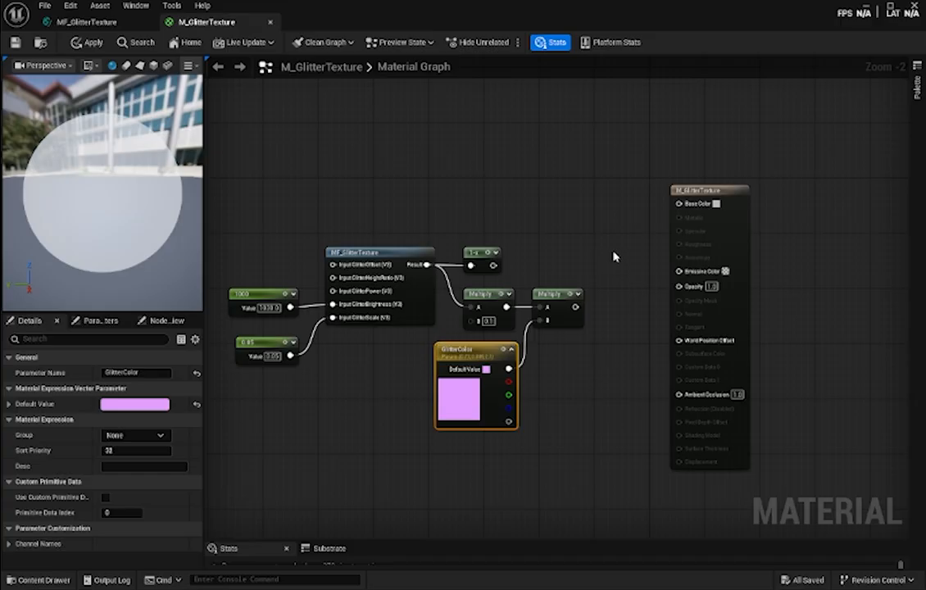
- Add a Saturate node between the second Multiply and the material's Emissive Color, and set the material's Opacity to 3
right_click(617, 305)
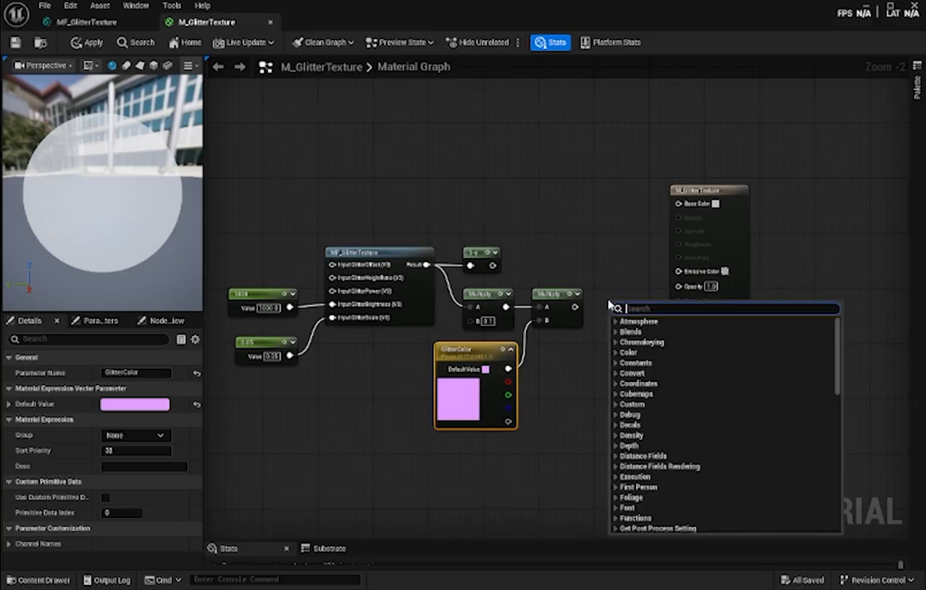
type("satur")
key("Return")
left_click_drag(575, 307, 678, 272)
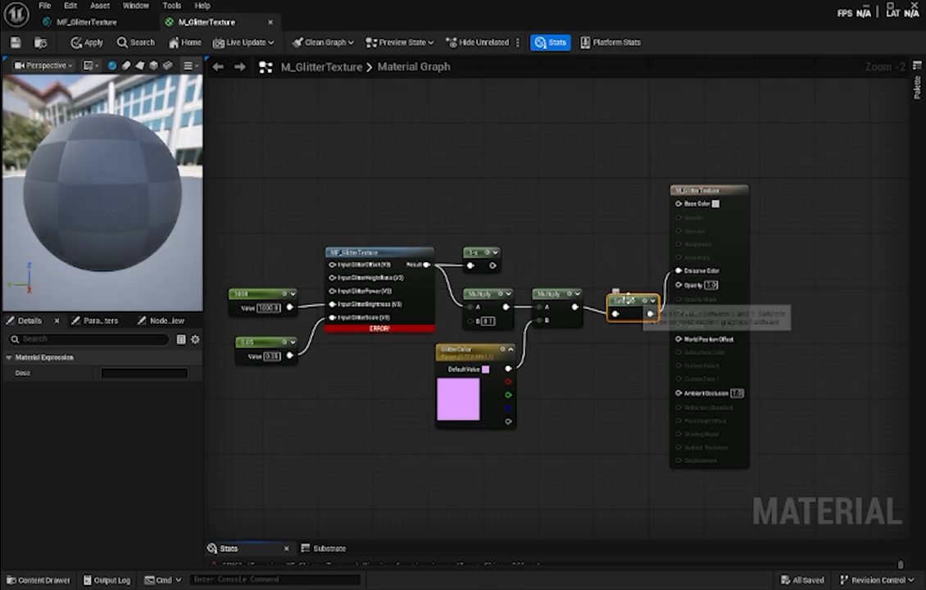
left_click_drag(632, 301, 617, 293)
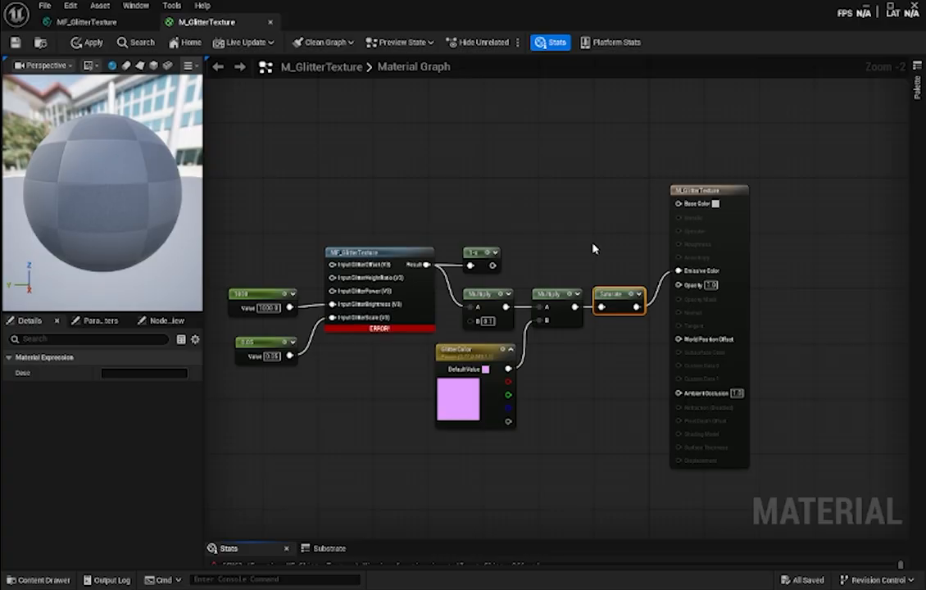
left_click(711, 287)
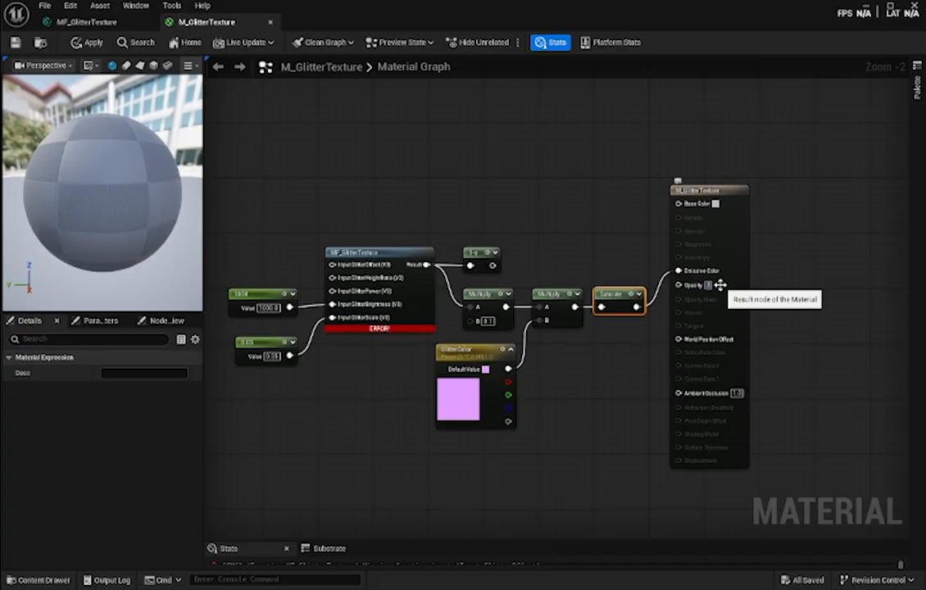
left_click(615, 252)
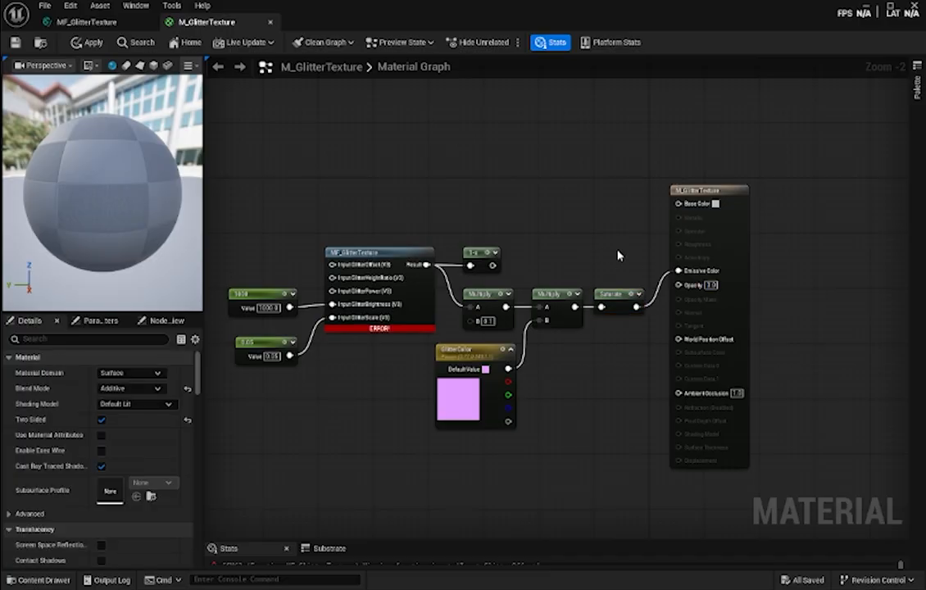
- Add a LinearInterpolate node above Saturate and connect the OneMinus output to its Alpha input
right_click(546, 205)
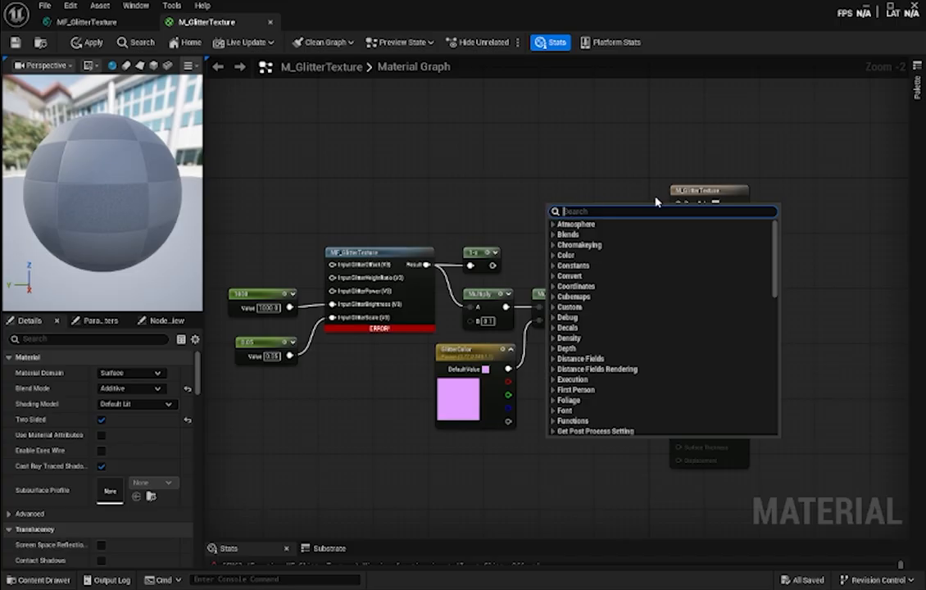
type("lerp")
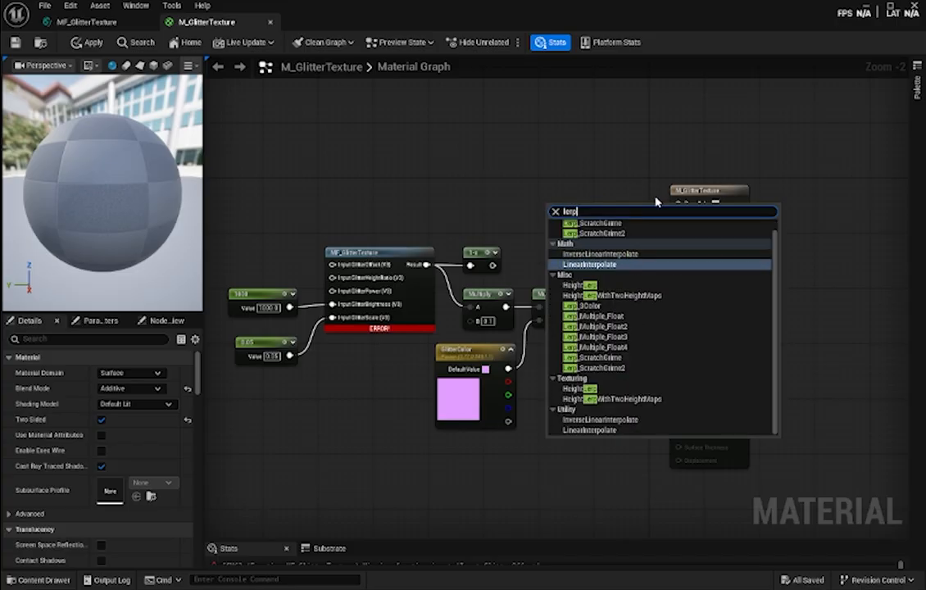
key("Return")
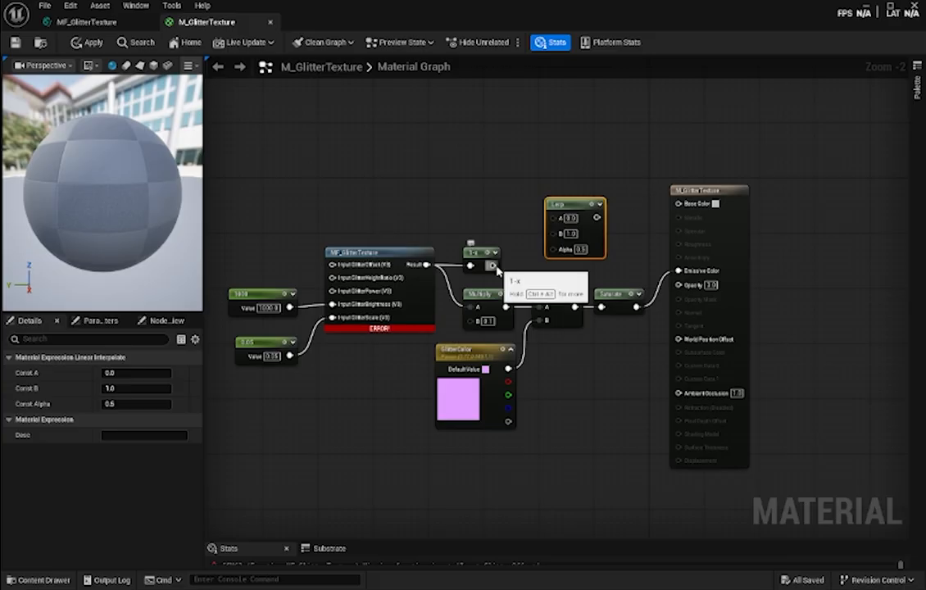
left_click_drag(492, 265, 554, 252)
left_click_drag(568, 208, 597, 215)
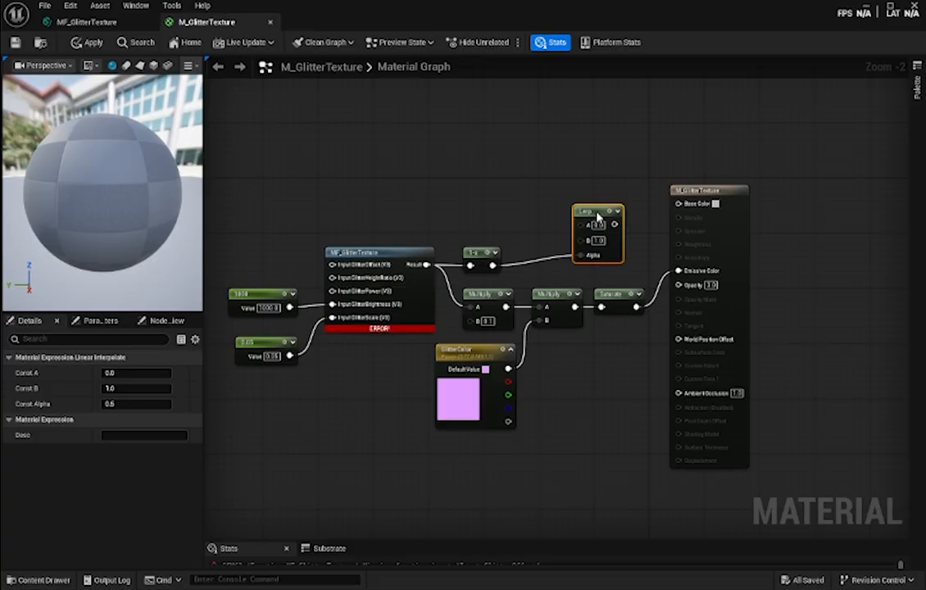
- Add a Constant3Vector above the OneMinus node and convert it to a parameter named BaseColor
left_click(501, 175)
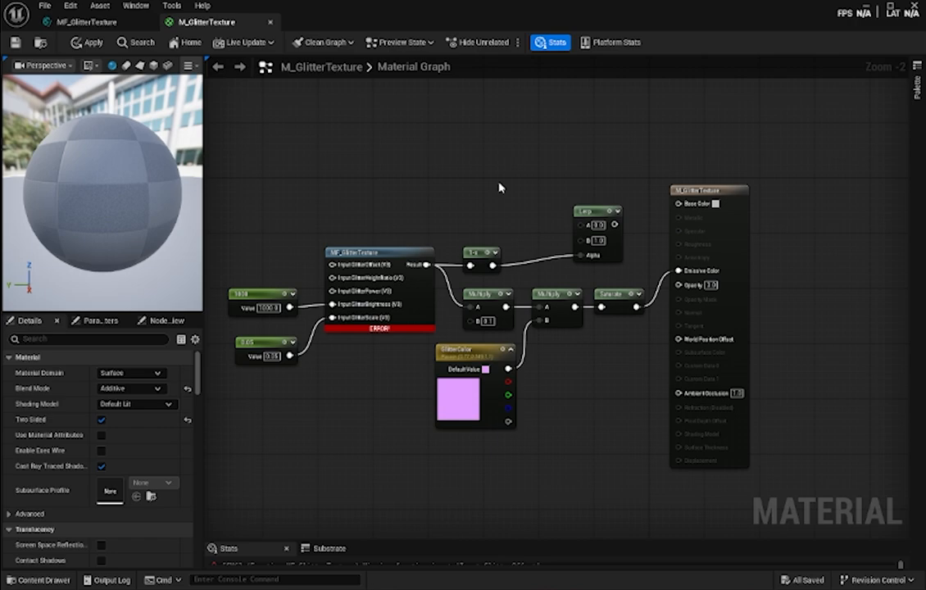
left_click(499, 188)
left_click_drag(528, 187, 480, 160)
right_click(482, 159)
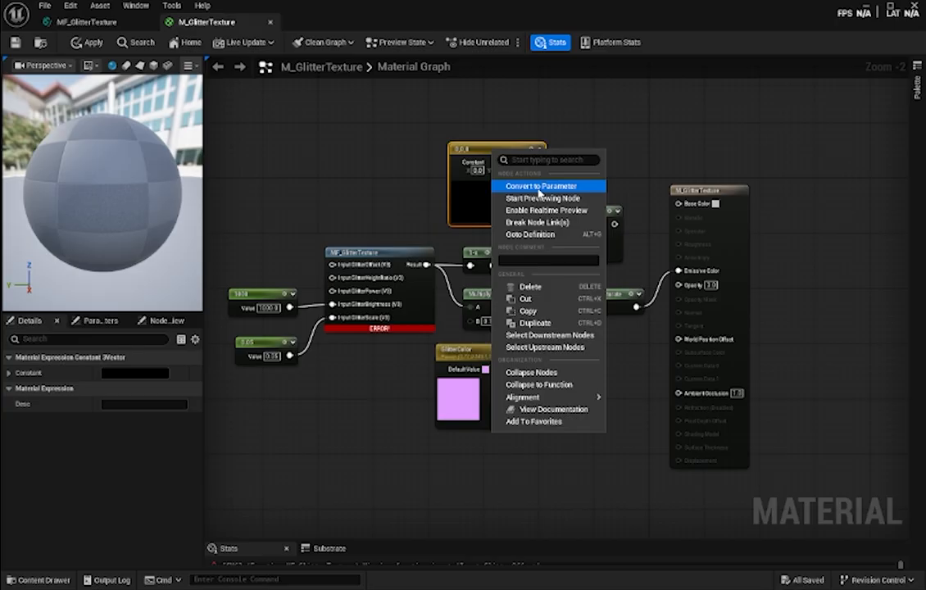
left_click(508, 175)
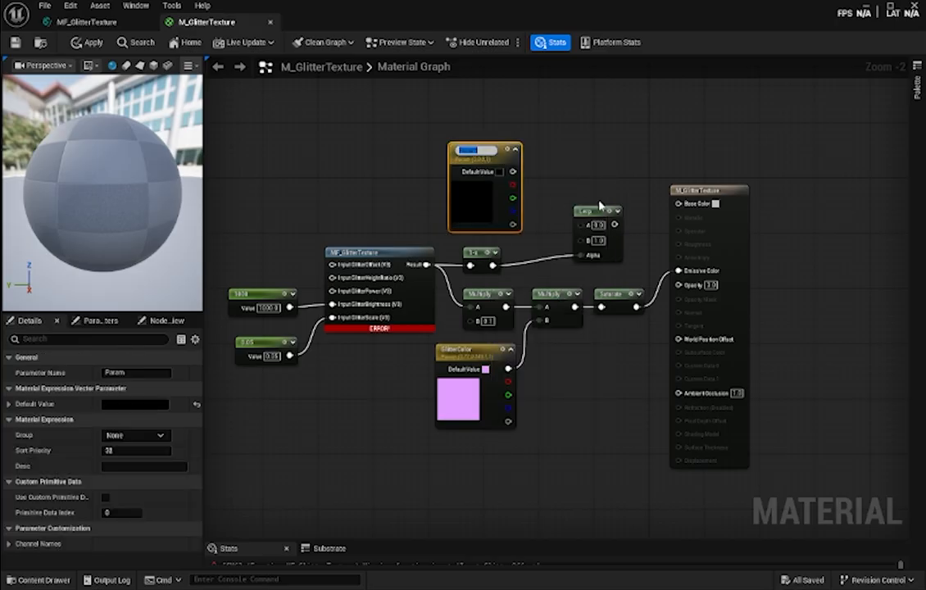
type("BaseColor")
key("Return")
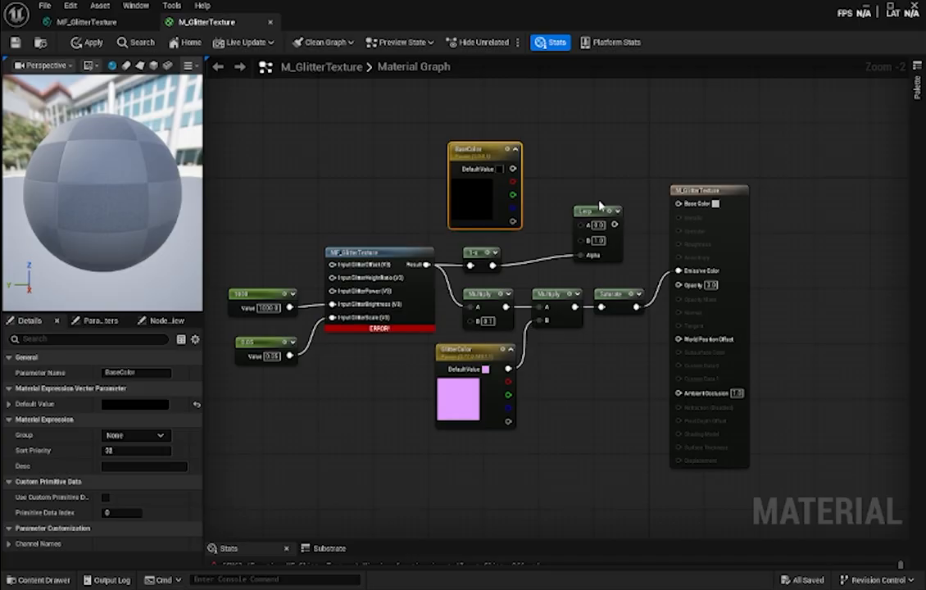
- Connect BaseColor to the Lerp's B input and the Lerp's output to the material's Specular and Metallic inputs
left_click_drag(510, 168, 579, 241)
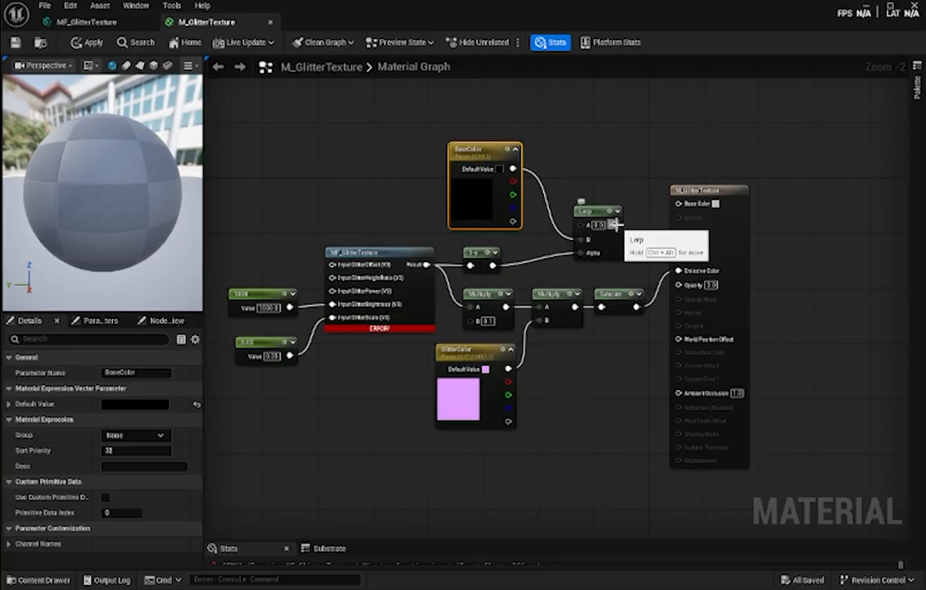
left_click_drag(614, 224, 676, 231)
left_click_drag(615, 225, 677, 217)
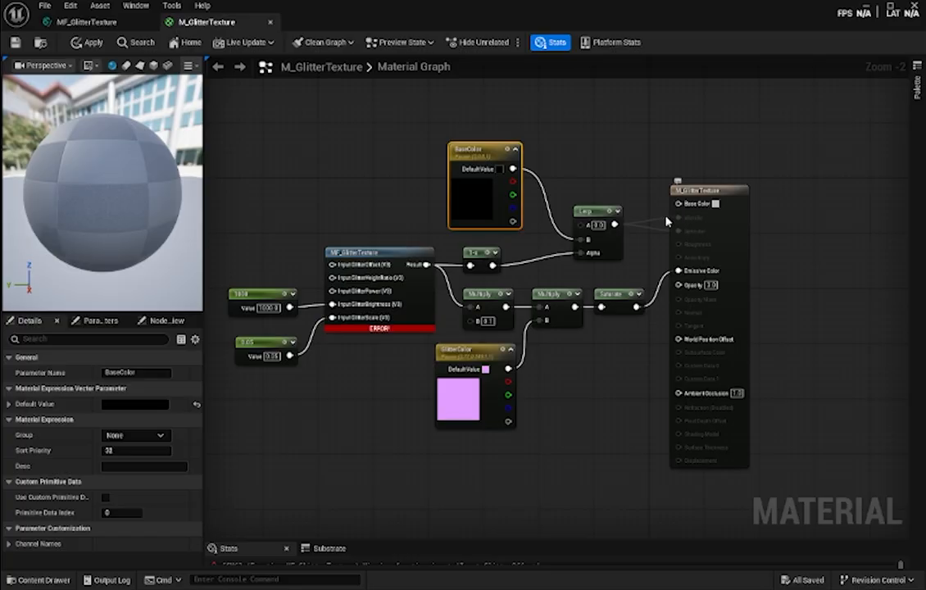
left_click_drag(595, 215, 602, 219)
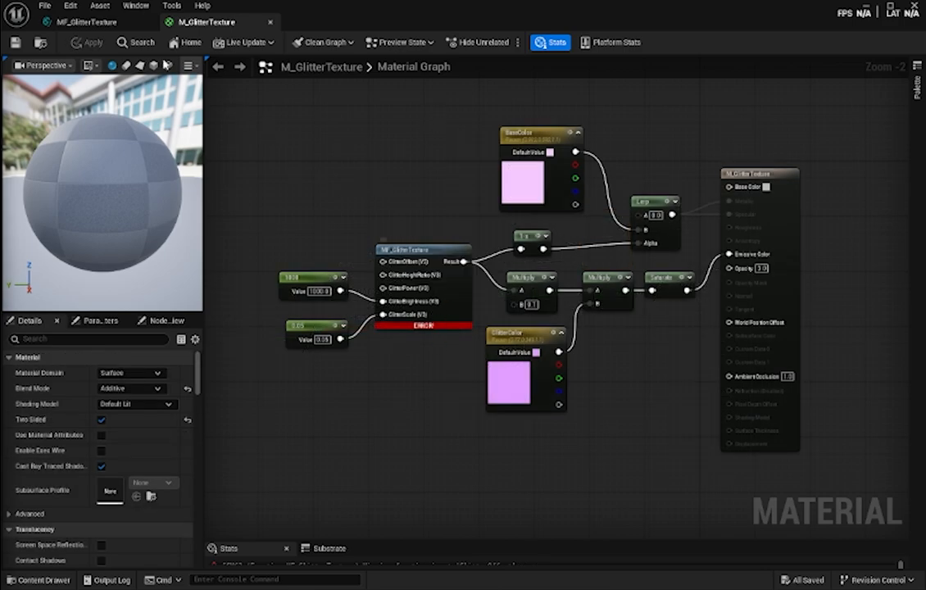
- In MF_GlitterTexture, enable Use Preview Value as Default on the GlitterOffset, GlitterScale, GlitterHeightRatio, GlitterPower and GlitterBrightness inputs
left_click(98, 23)
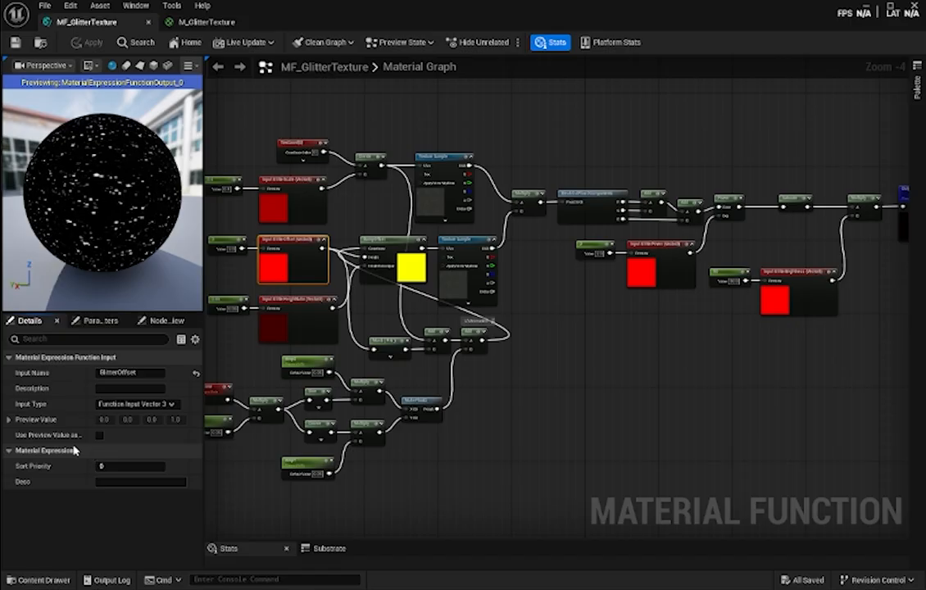
mouse_move(90, 438)
left_mouse_down()
mouse_move(119, 438)
mouse_move(92, 437)
left_mouse_up()
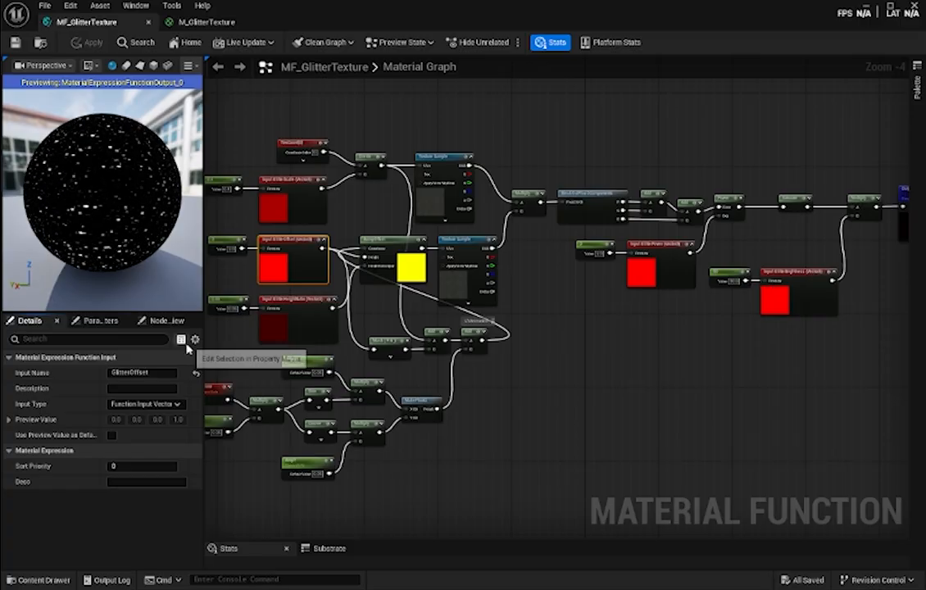
left_click(112, 435)
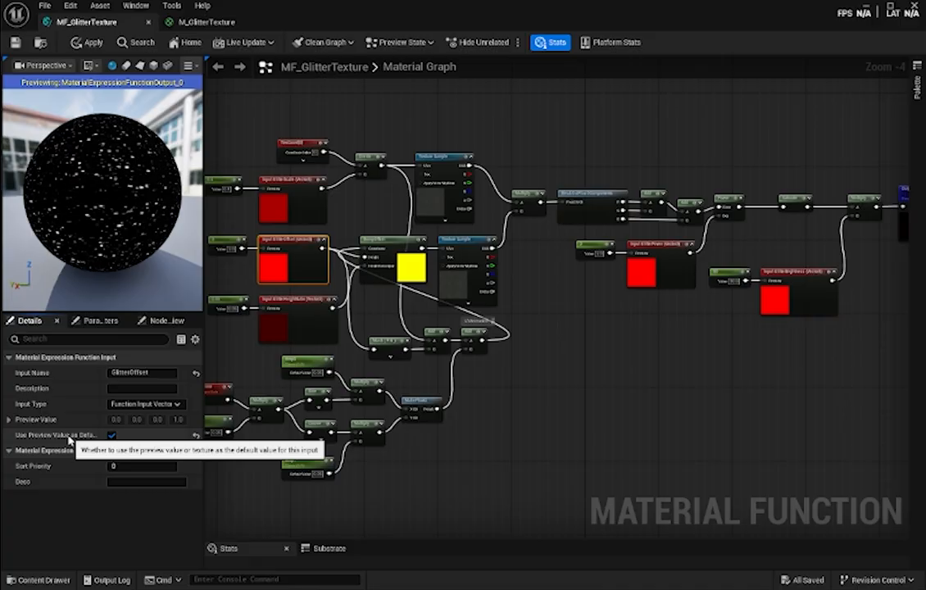
left_click(286, 181)
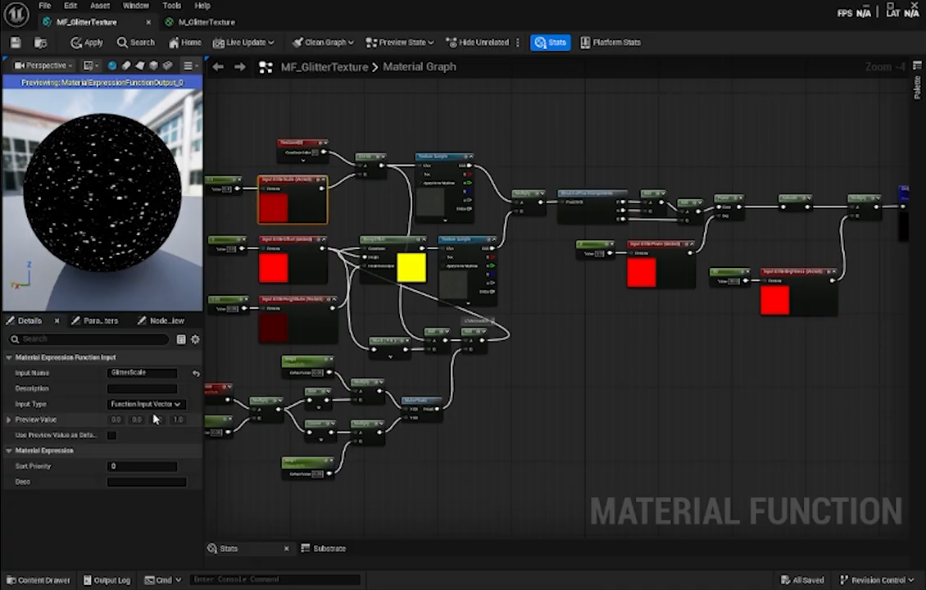
left_click(279, 311)
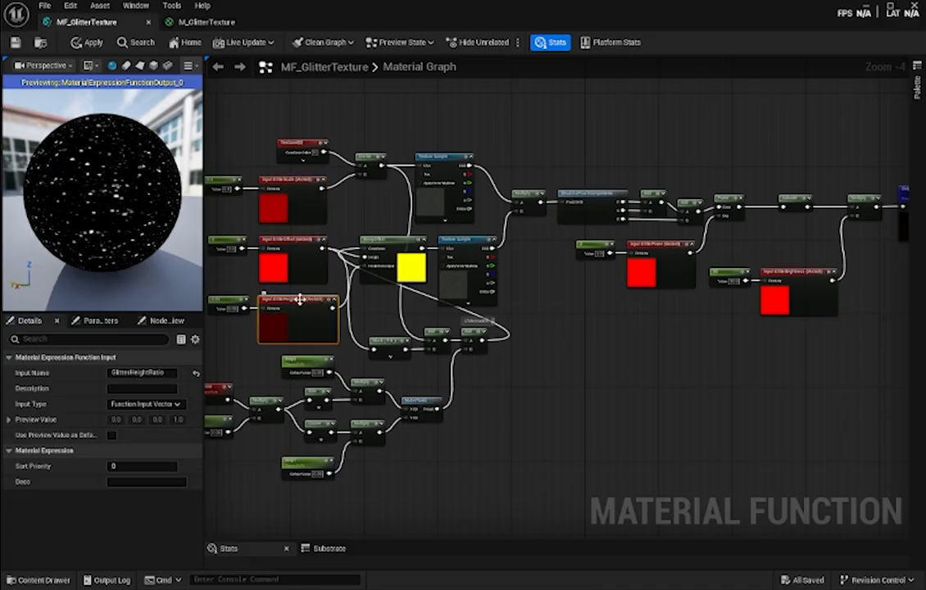
left_click(661, 248)
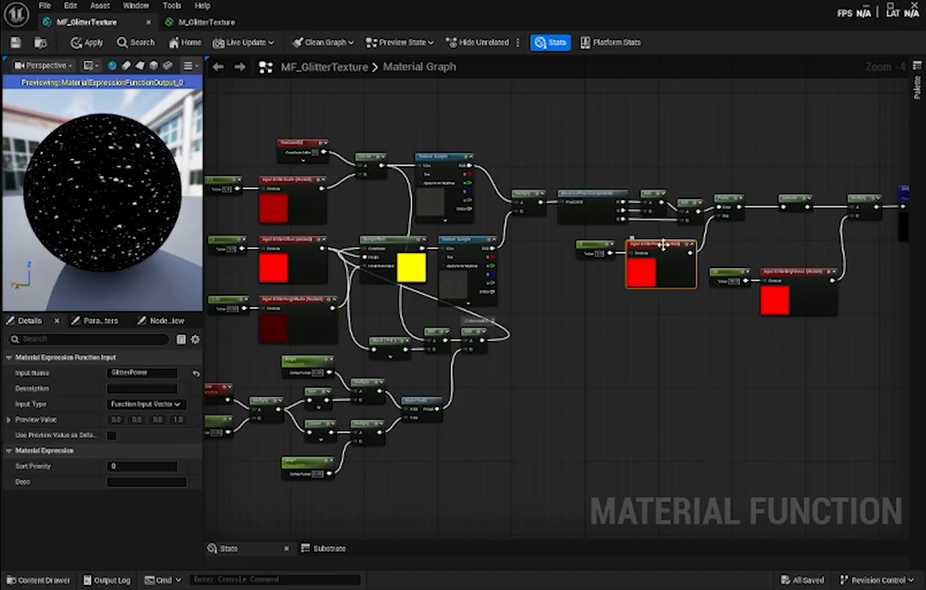
left_click(791, 287)
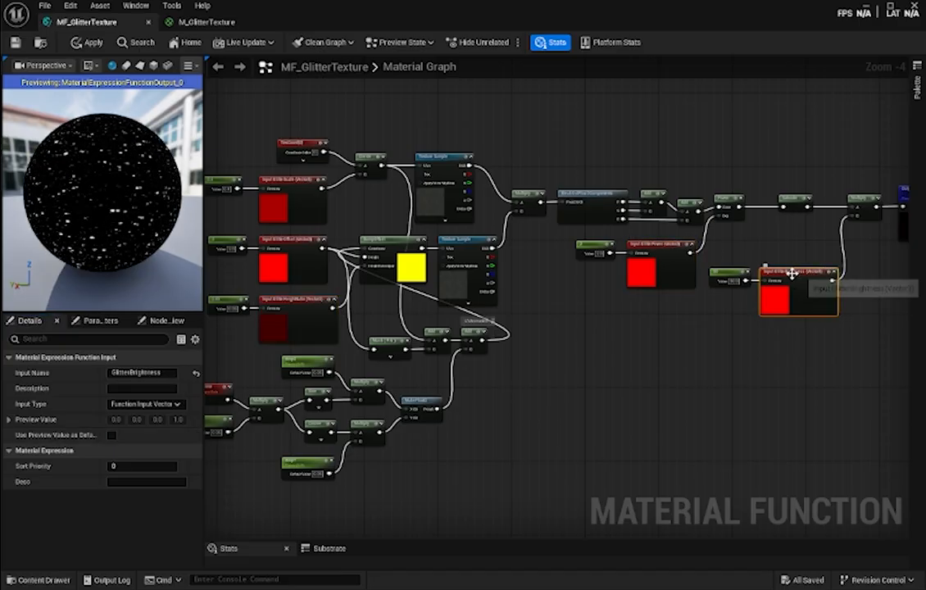
left_click(111, 436)
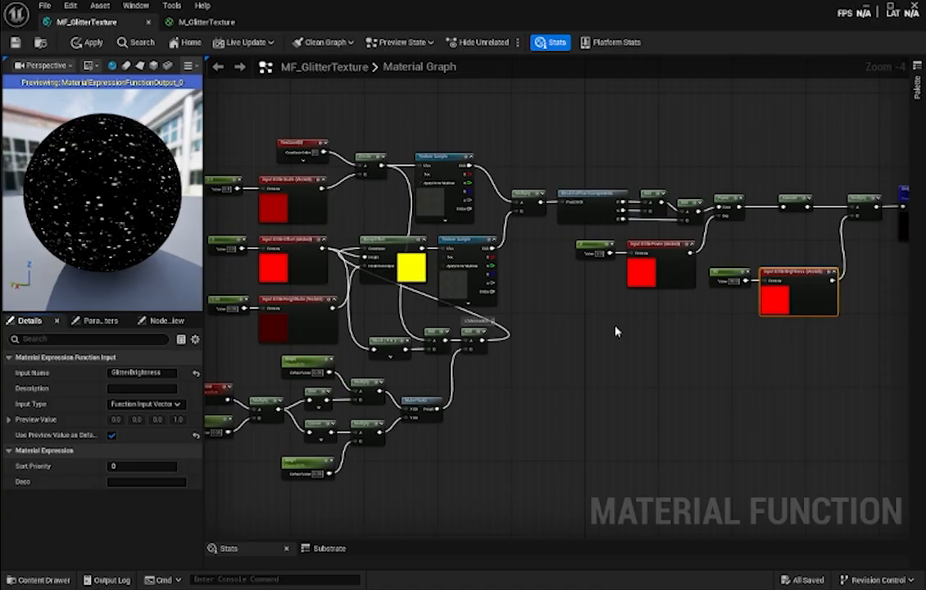
- Return to M_GlitterTexture and refresh its MF_GlitterTexture node, with Result feeding only the first Multiply
left_click(213, 25)
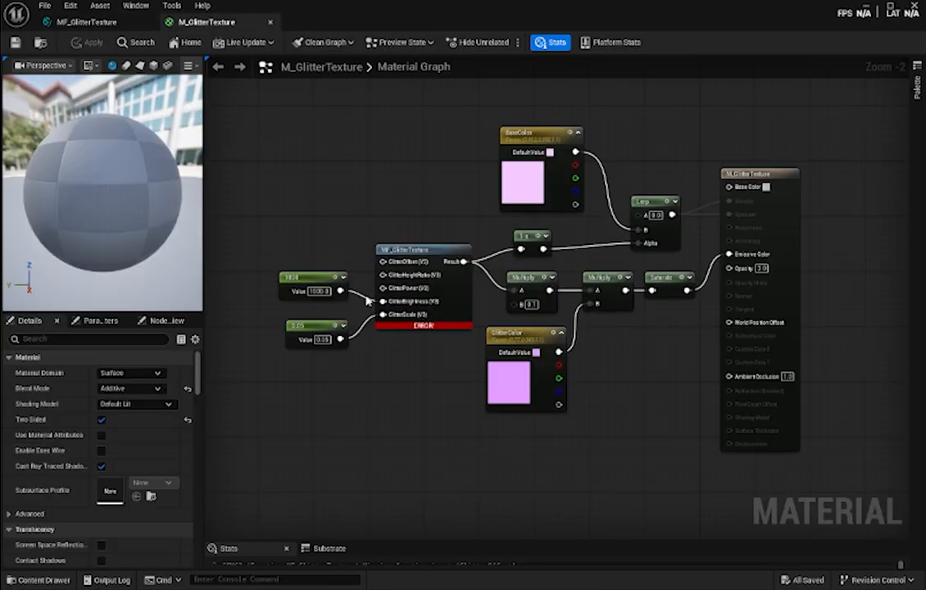
left_click(419, 251)
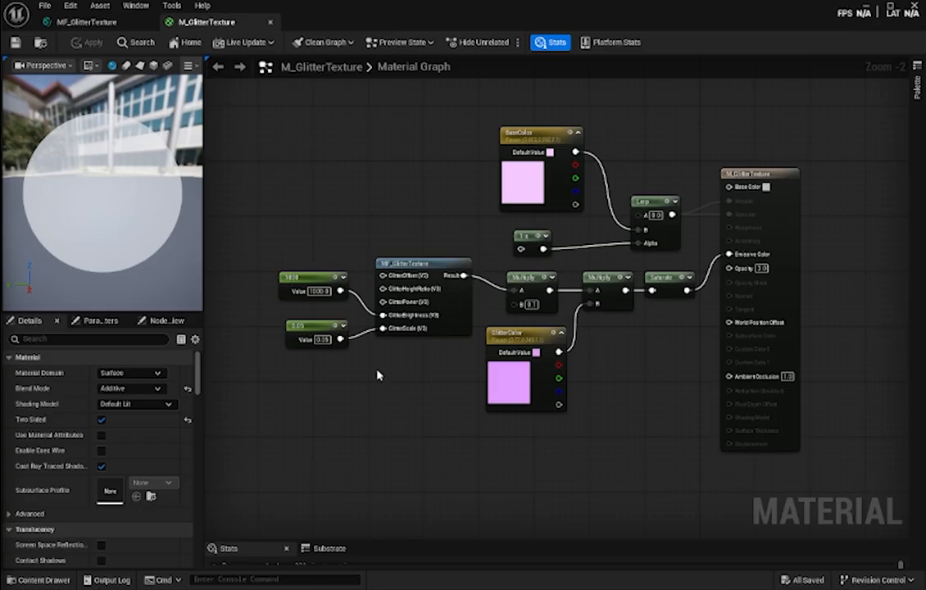
right_click_drag(427, 359, 428, 384)
- Examine the glitter on the material's preview sphere from close up and farther away
mouse_move(154, 190)
left_mouse_down()
mouse_move(123, 193)
mouse_move(115, 229)
mouse_move(147, 180)
mouse_move(122, 154)
mouse_move(138, 157)
mouse_move(131, 176)
mouse_move(156, 194)
left_mouse_up()
scroll(157, 194, "up", 4)
scroll(157, 194, "down", 2)
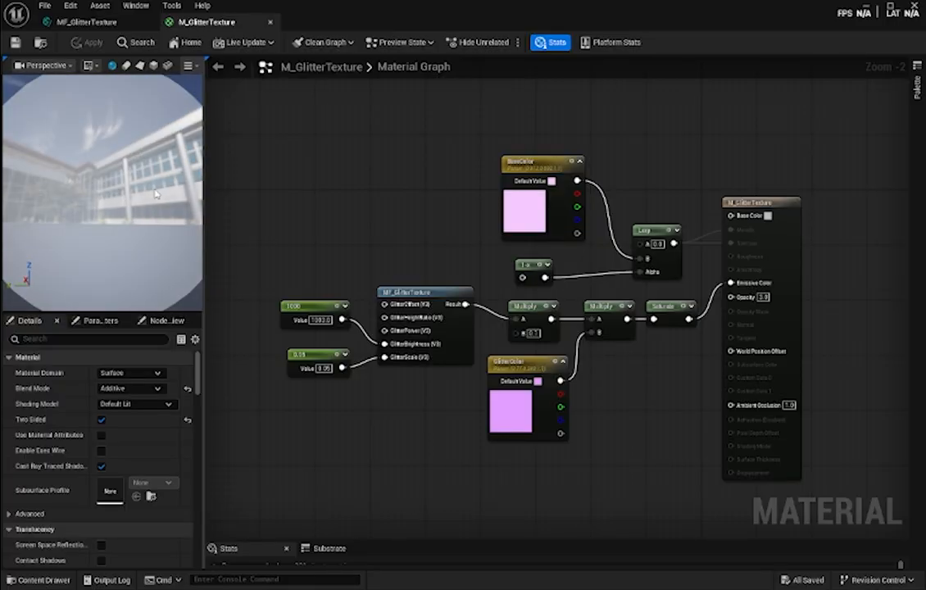
scroll(157, 194, "up", 2)
scroll(156, 194, "down", 2)
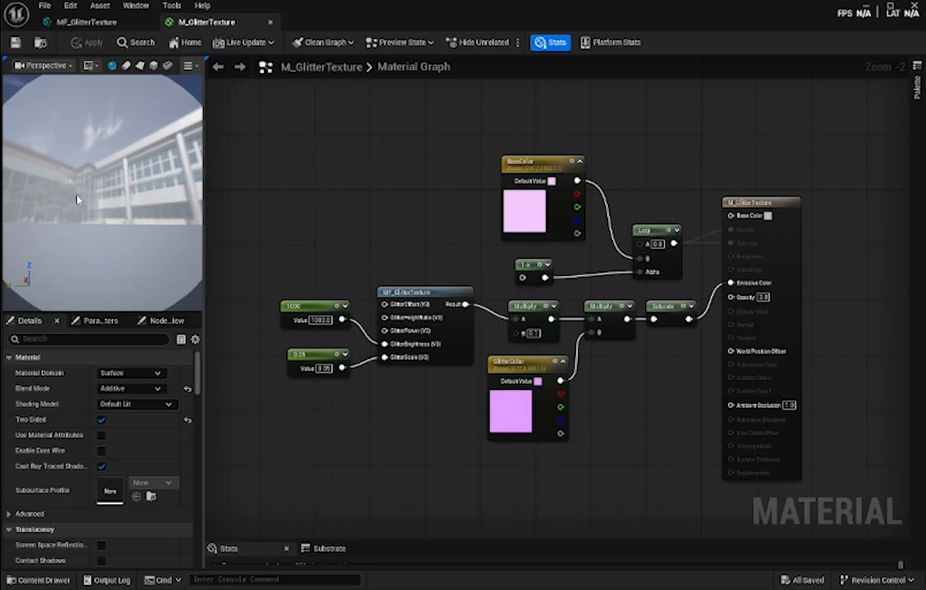
scroll(104, 233, "down", 3)
scroll(104, 231, "up", 3)
- Set the constant feeding GlitterScale to 1 and check the glitter on the preview sphere
left_click(323, 368)
type("1")
key("Return")
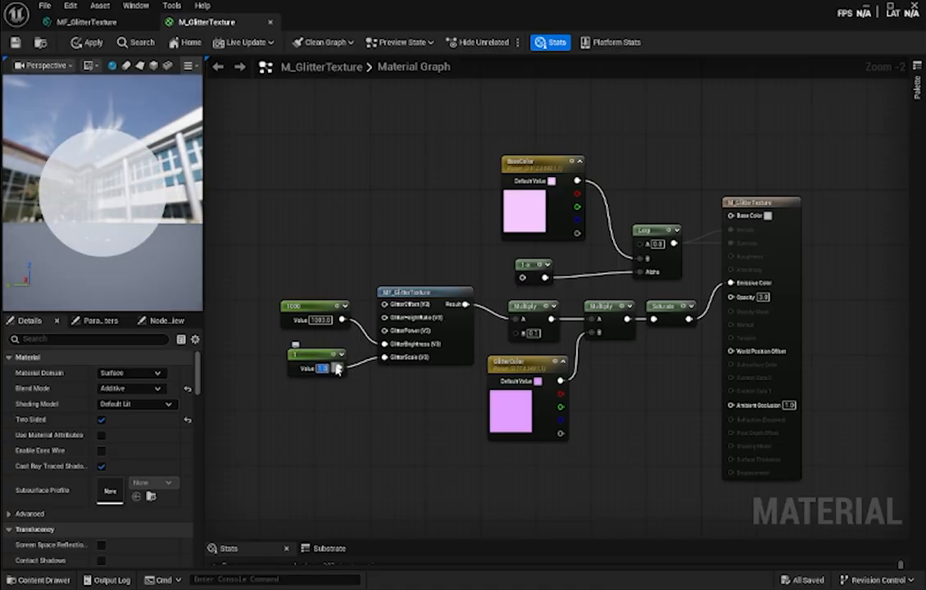
scroll(130, 227, "up", 4)
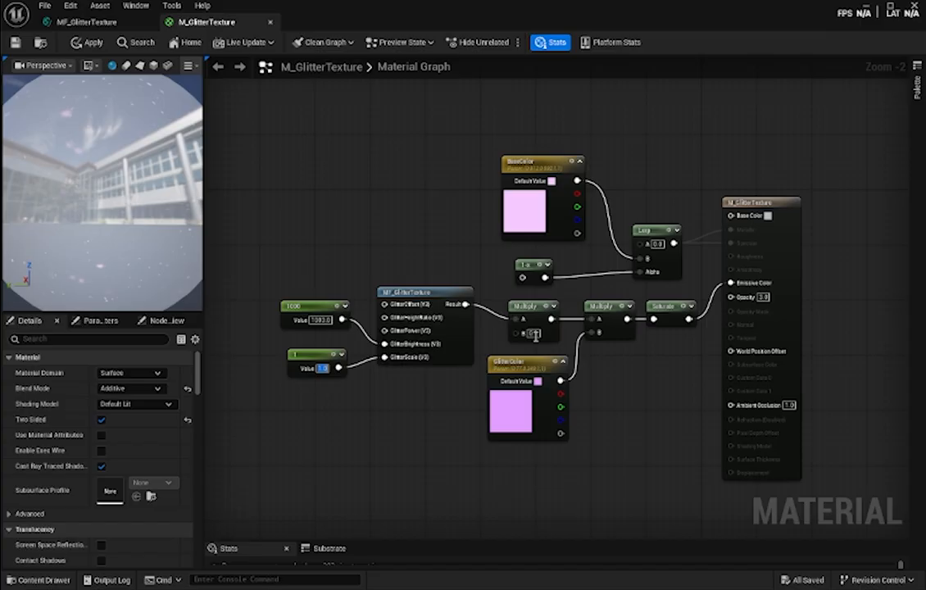
- Change the BaseColor parameter's default value to bright blue, RGB 0.027, 0.196, 1.0
left_click(526, 208)
double_click(528, 206)
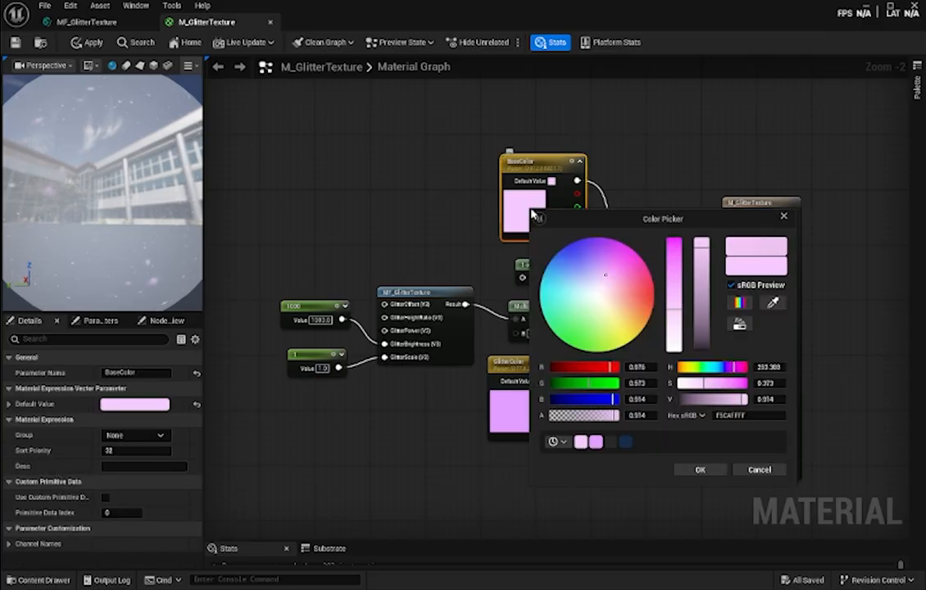
left_click_drag(583, 283, 561, 251)
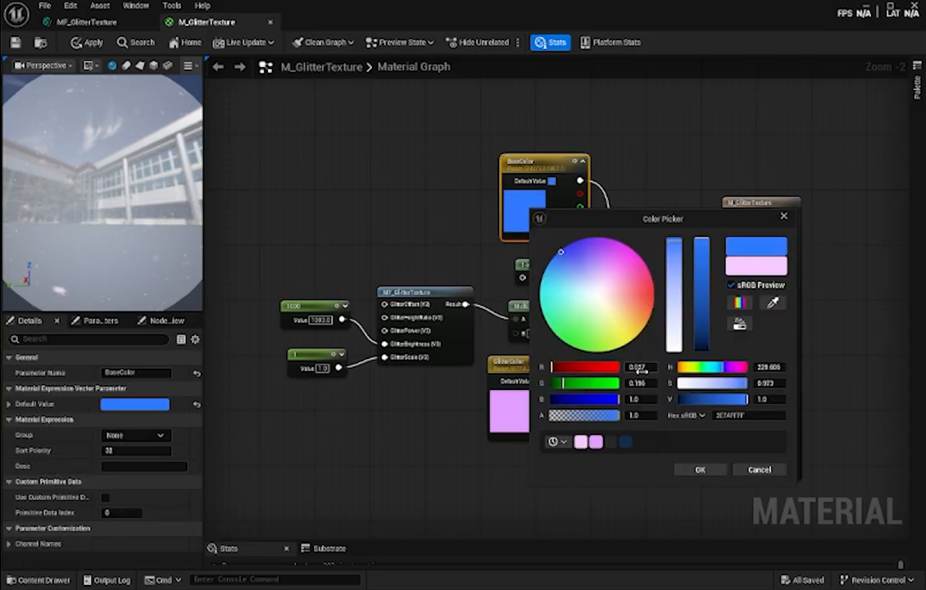
left_click(713, 473)
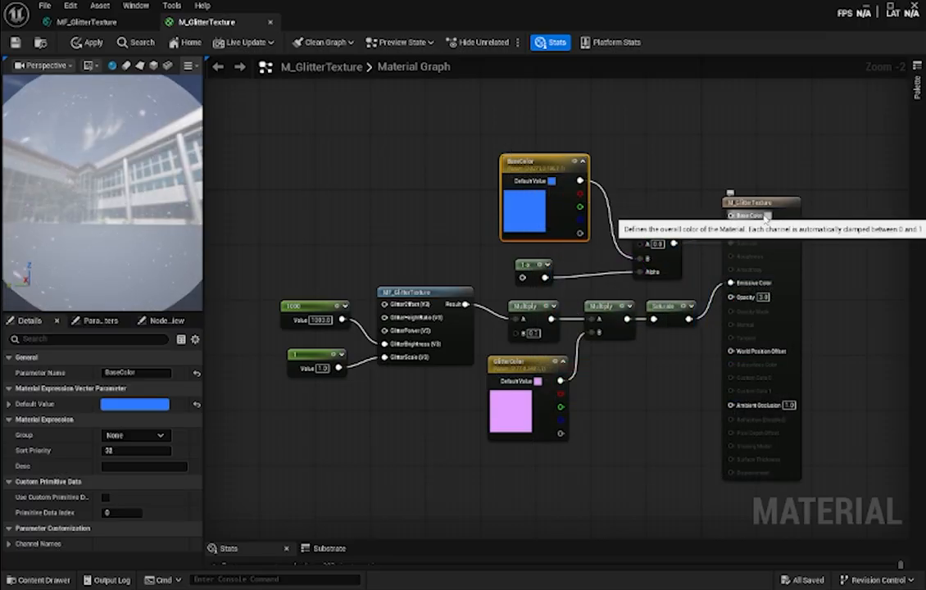
- Set the Base Color on the M_GlitterTexture output node to a light pinkish purple
left_click(766, 216)
left_click(565, 277)
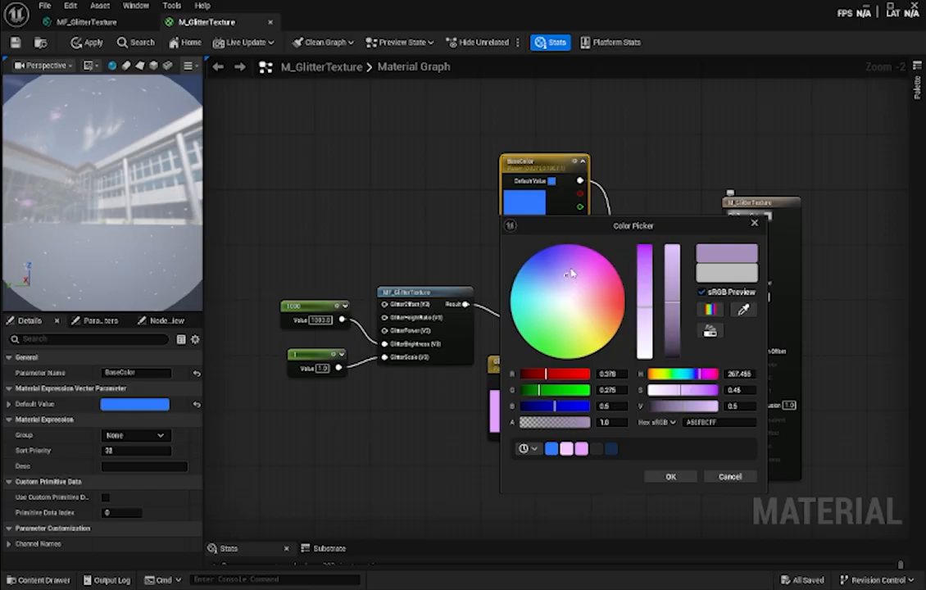
left_click(575, 280)
left_click(670, 475)
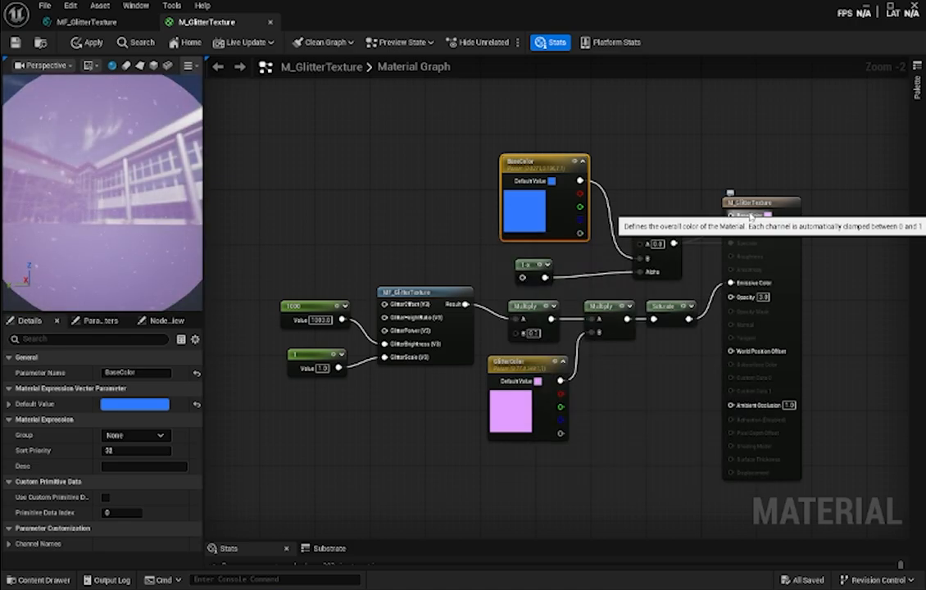
- Change the BaseColor parameter's default value to light blue, RGB 0.506, 0.824, 1.0
double_click(533, 208)
left_click(600, 266)
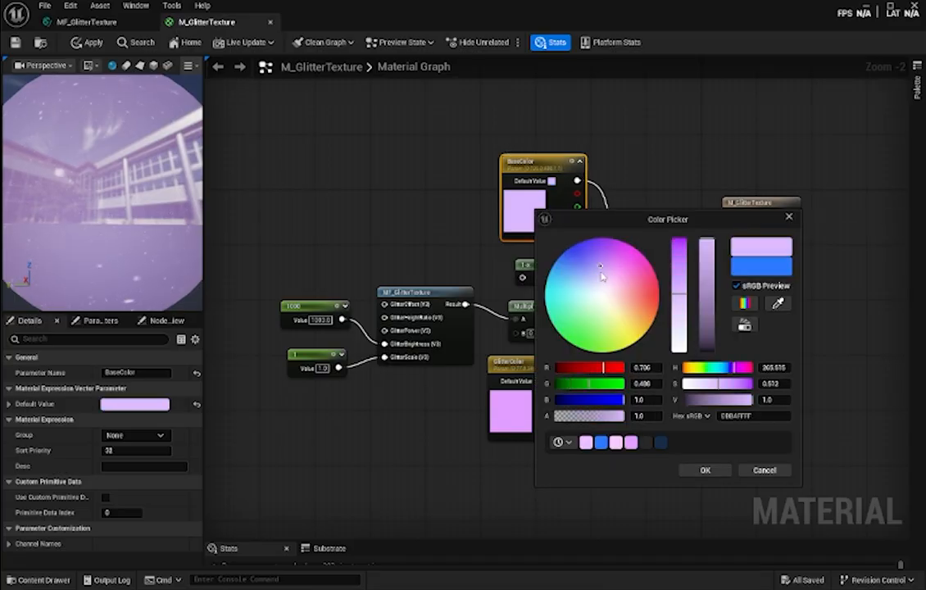
mouse_move(588, 277)
left_mouse_down()
mouse_move(559, 287)
mouse_move(555, 307)
mouse_move(602, 348)
mouse_move(643, 309)
mouse_move(626, 276)
mouse_move(575, 285)
left_mouse_up()
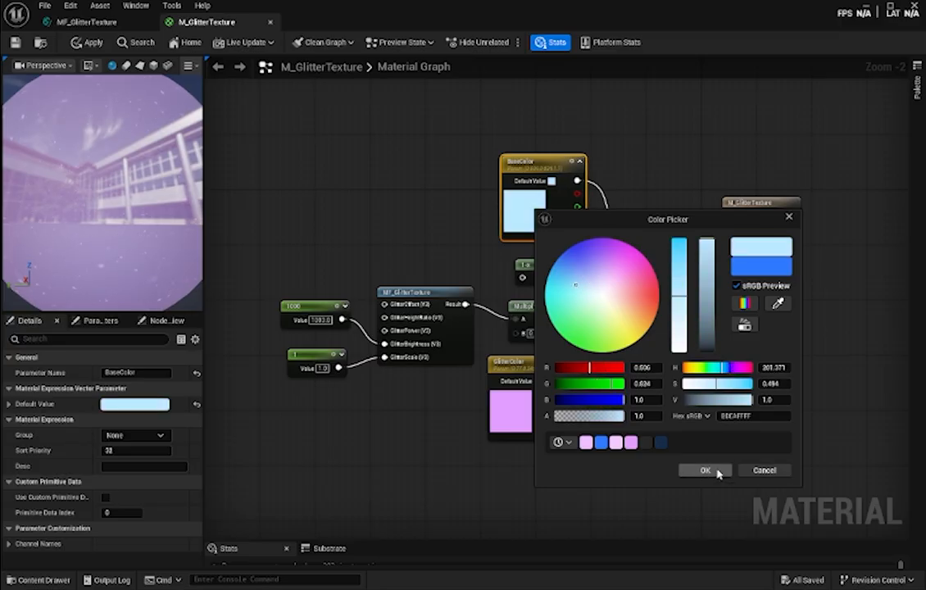
left_click(716, 471)
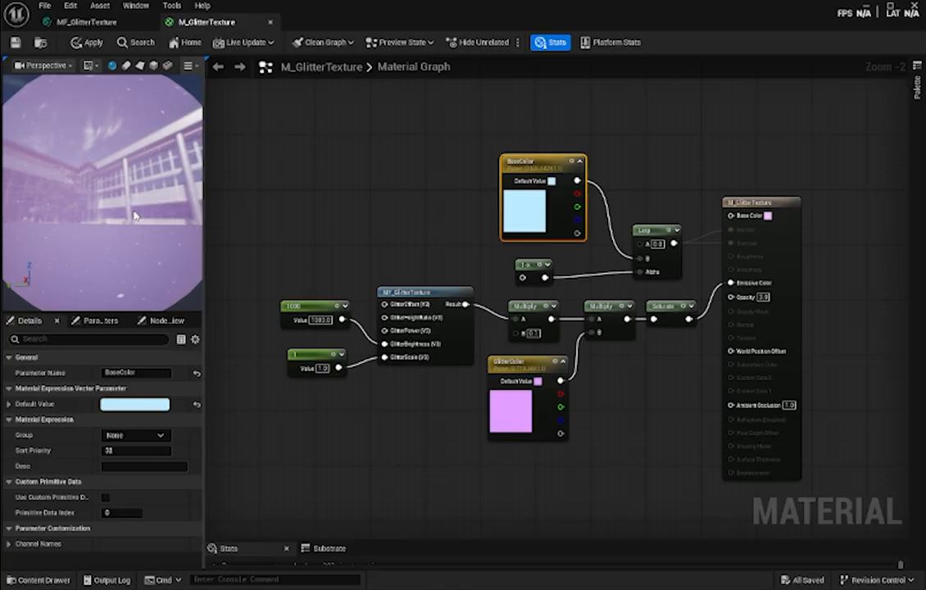
- Check the glitter on the preview sphere at different distances and set the constant feeding GlitterScale to 0.5
scroll(135, 214, "down", 3)
scroll(136, 215, "up", 4)
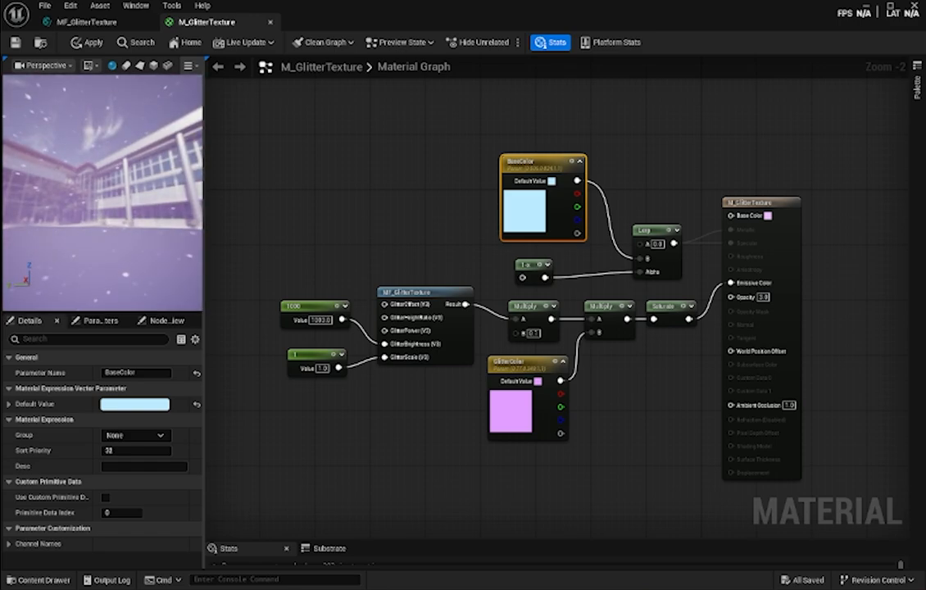
scroll(136, 215, "down", 3)
scroll(136, 214, "up", 3)
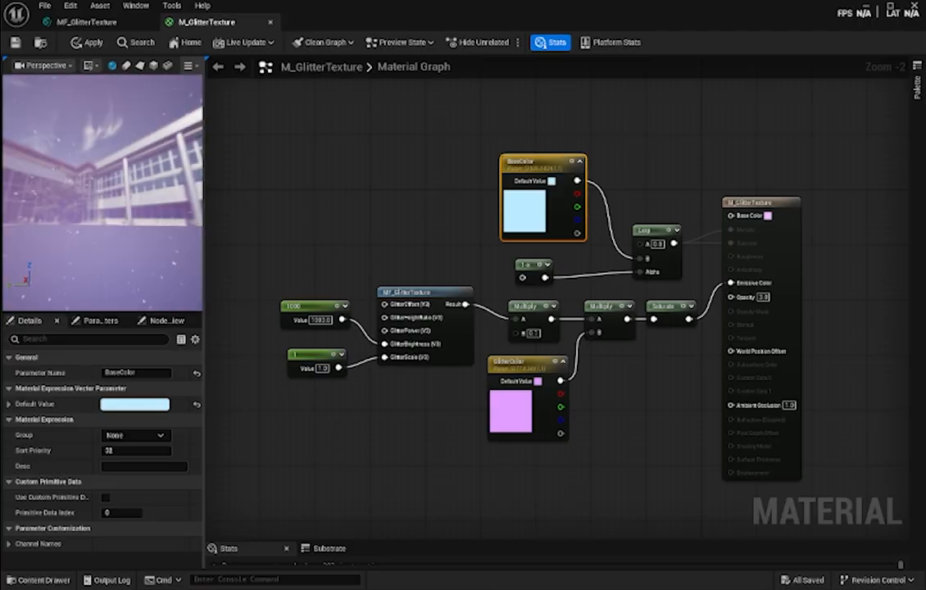
scroll(135, 214, "down", 3)
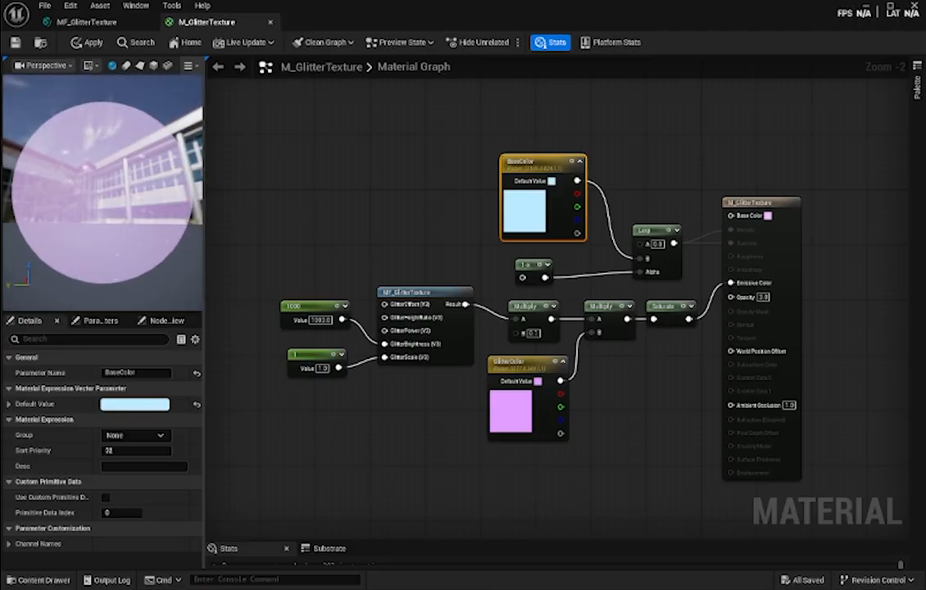
left_click(322, 368)
type("0.5")
key("Return")
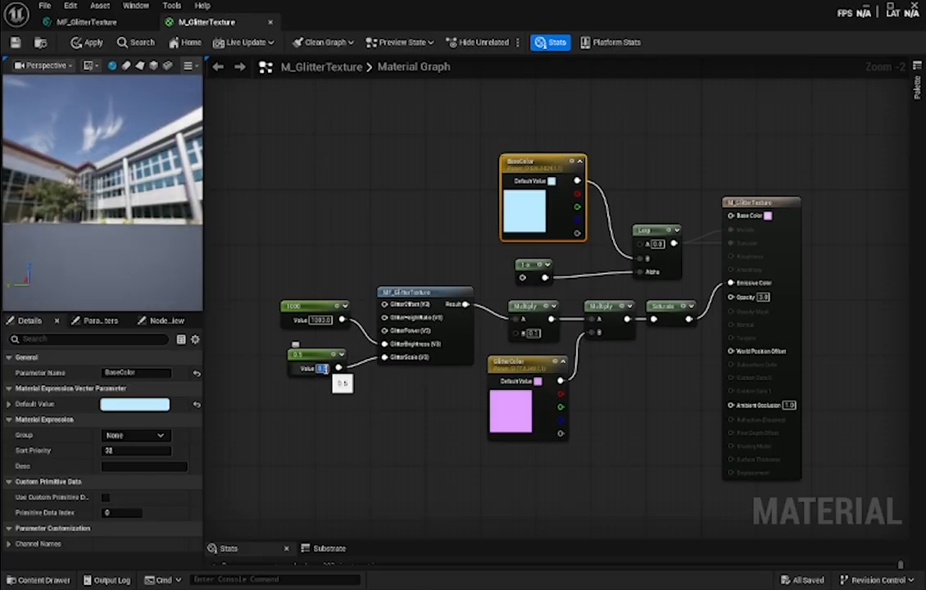
- Set the constant feeding GlitterScale to 0.05 and save the material
left_click(326, 369)
type("0")
key("Return")
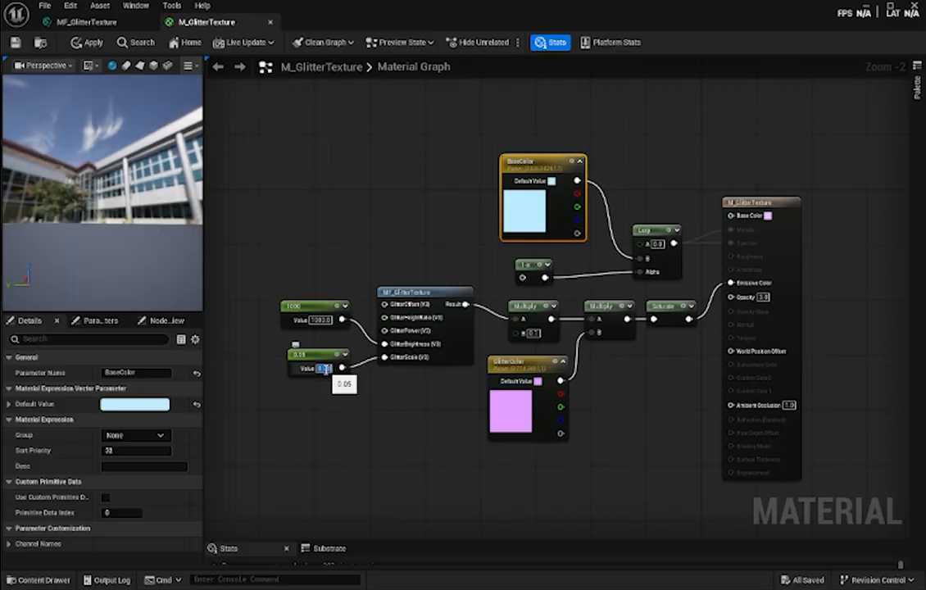
left_click(386, 257)
key("ctrl+s")
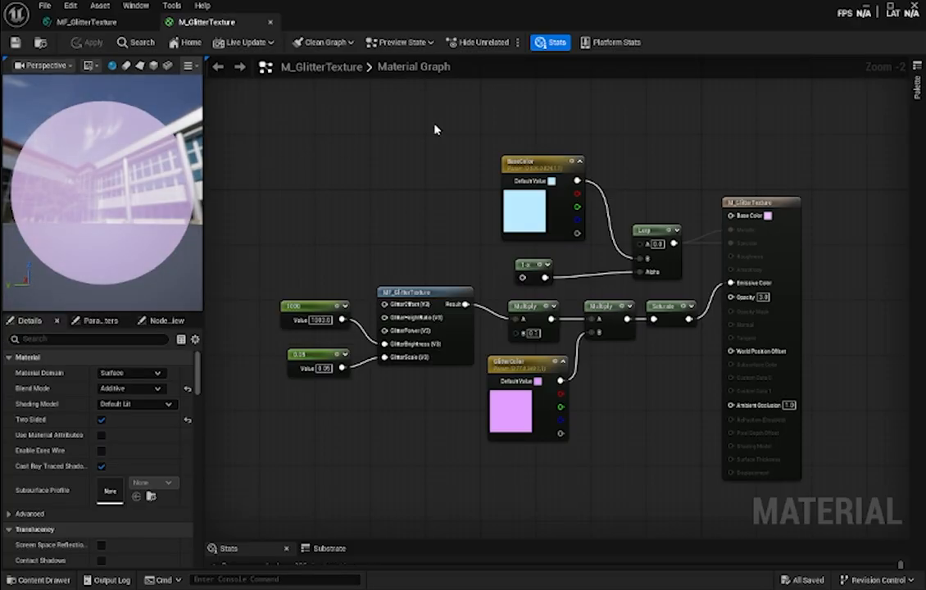
- Return to the GlitterTextureTut level and set the DirectionalLight's Intensity to 1 lux
left_click(864, 8)
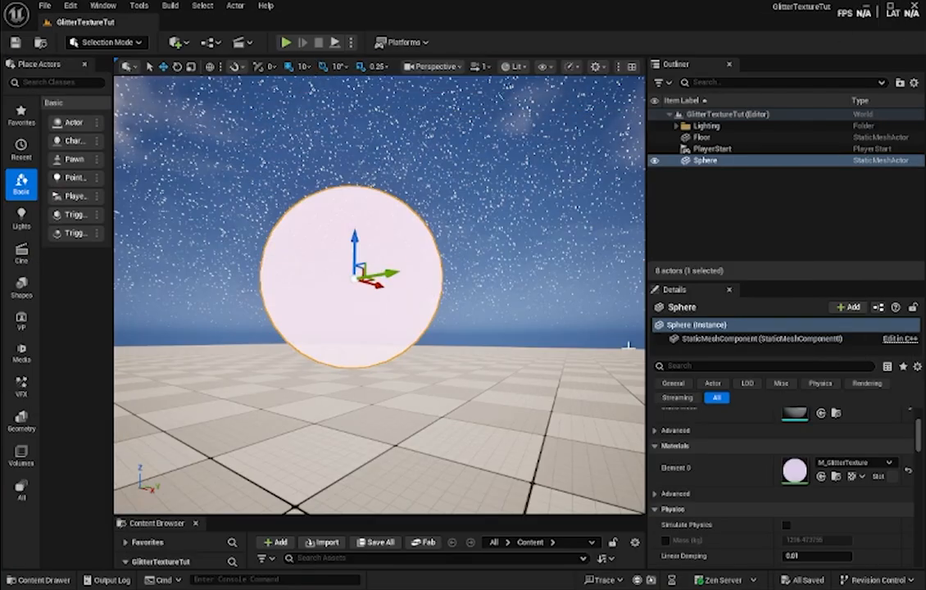
left_click(677, 126)
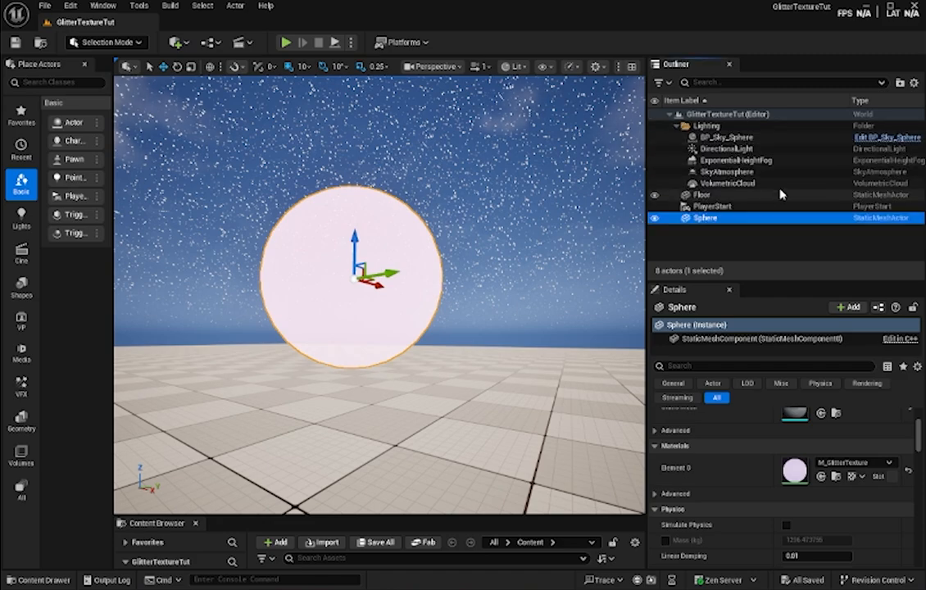
left_click(703, 149)
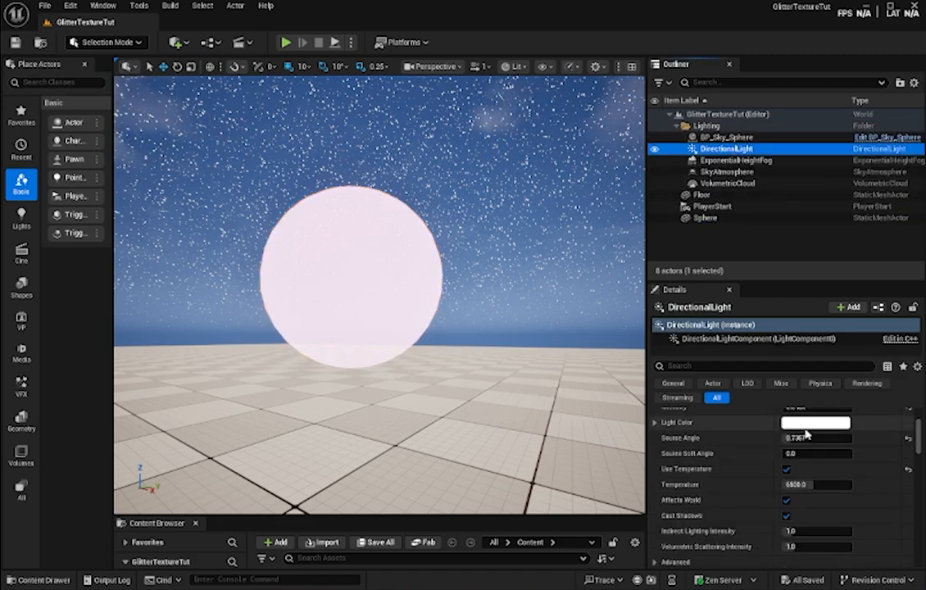
scroll(805, 435, "up", 3)
left_click(796, 480)
type("1")
key("Return")
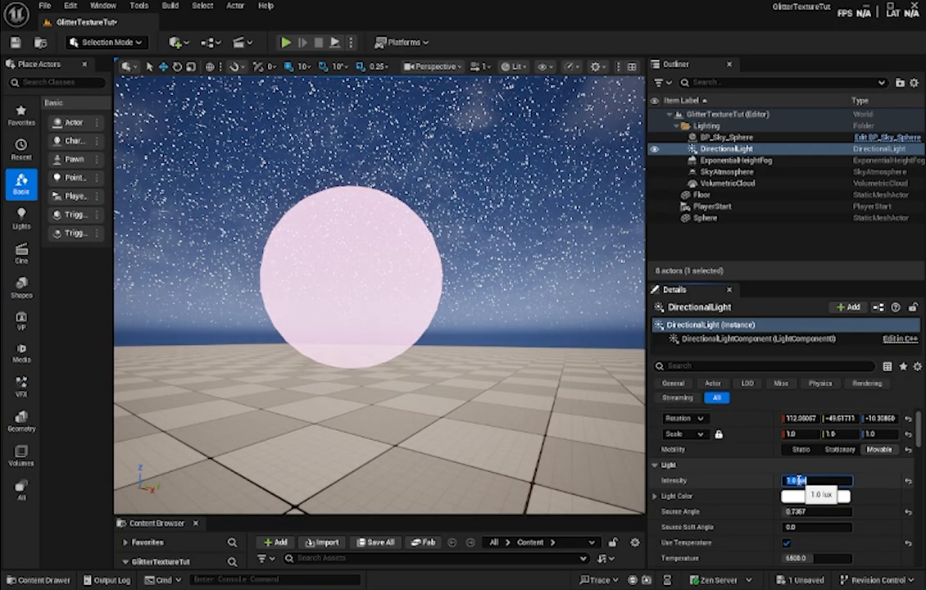
- Set the BP_Sky_Sphere's Stars Brightness to 0.5
scroll(828, 492, "down", 3)
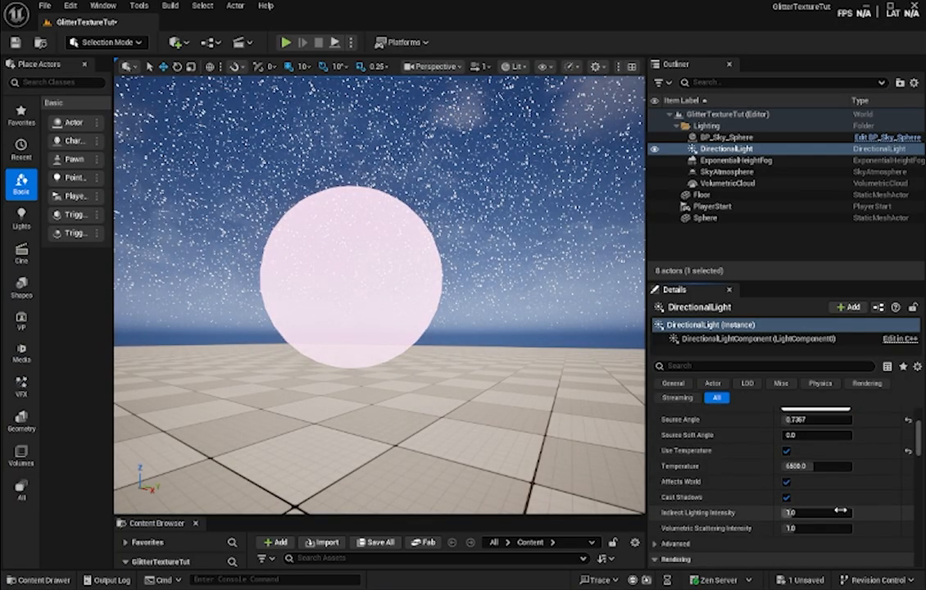
scroll(774, 515, "down", 2)
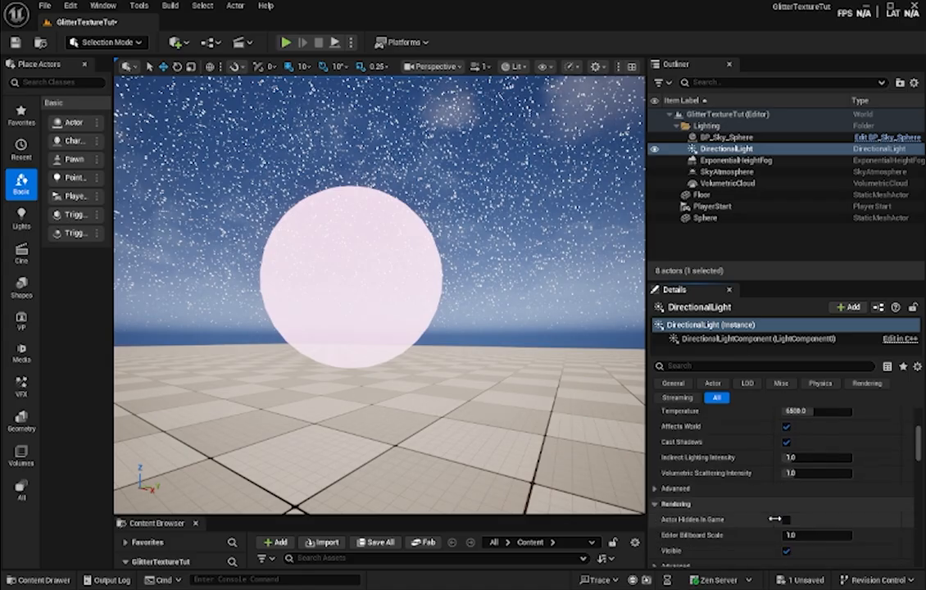
scroll(791, 516, "up", 2)
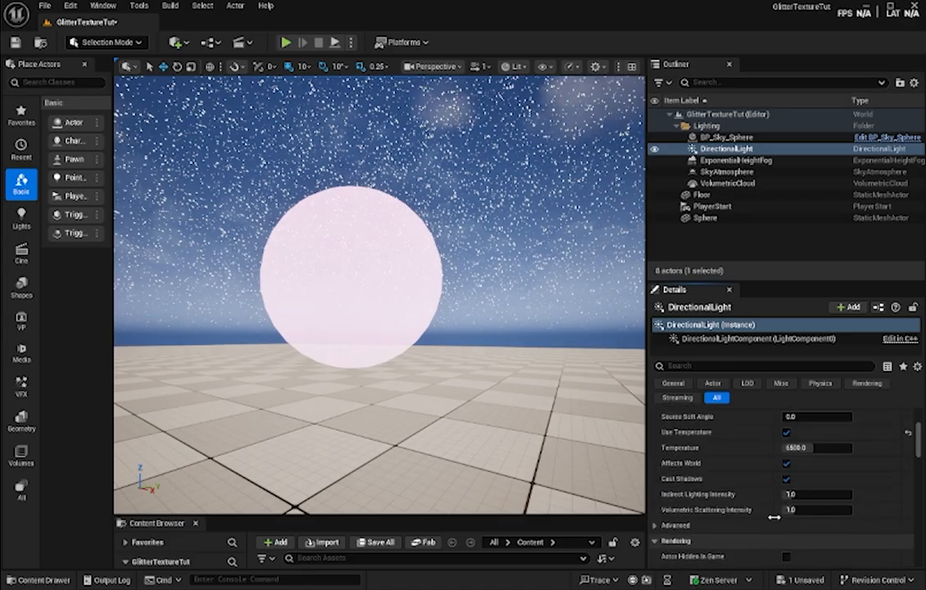
left_click(718, 137)
scroll(803, 476, "down", 1)
left_click(799, 449)
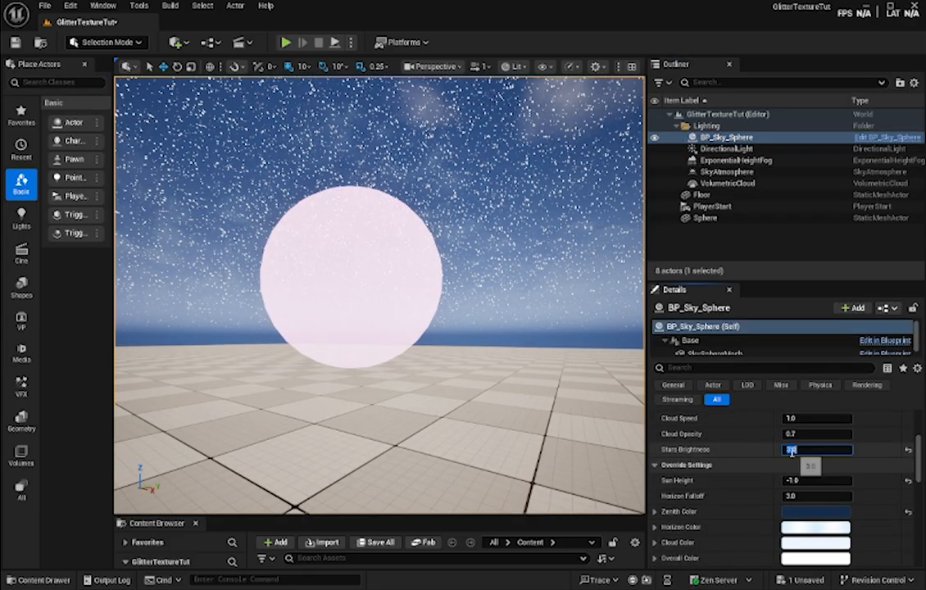
type("0.5")
key("Return")
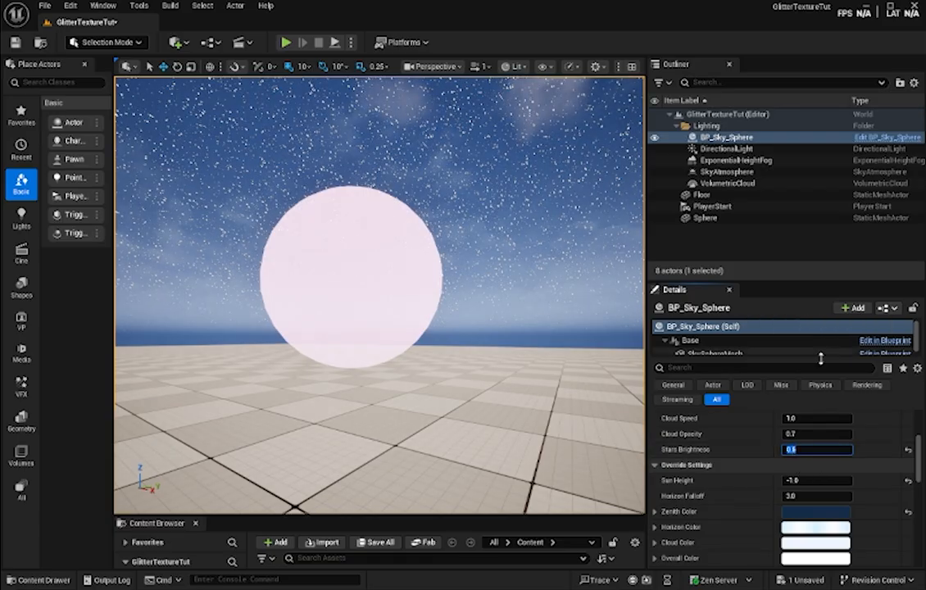
- Set the DirectionalLight's Intensity to 0 lux
left_click(726, 148)
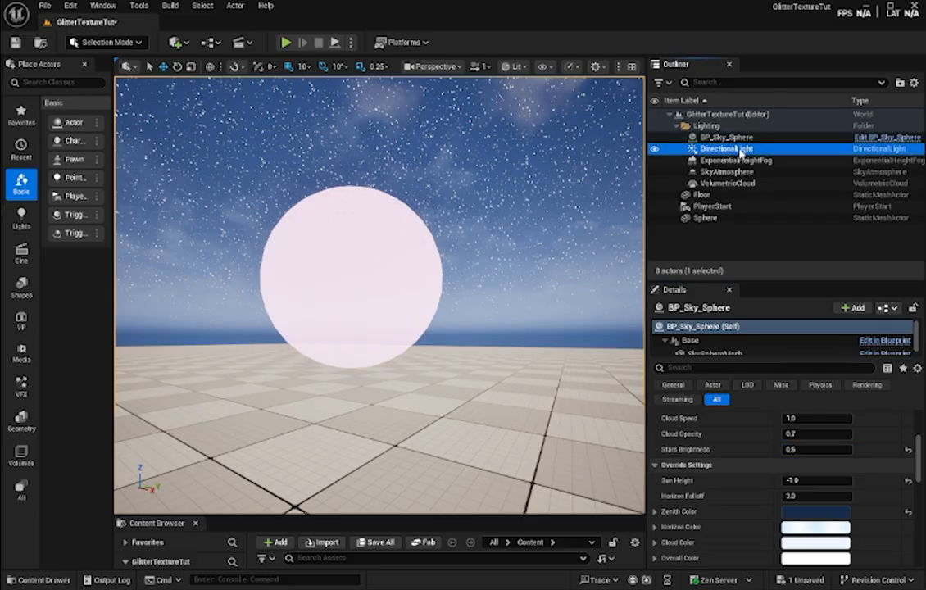
scroll(811, 425, "up", 2)
left_click(809, 425)
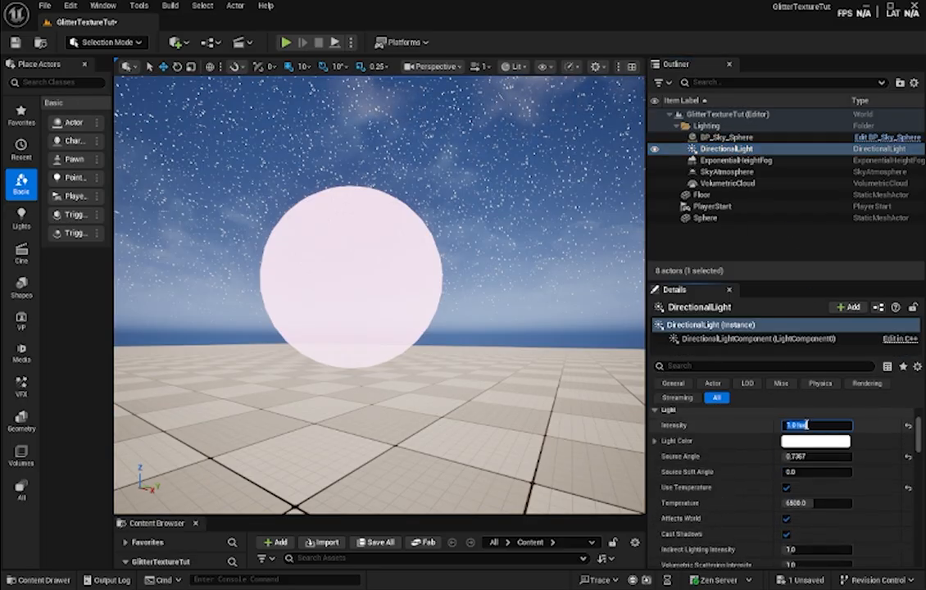
type("0")
key("Return")
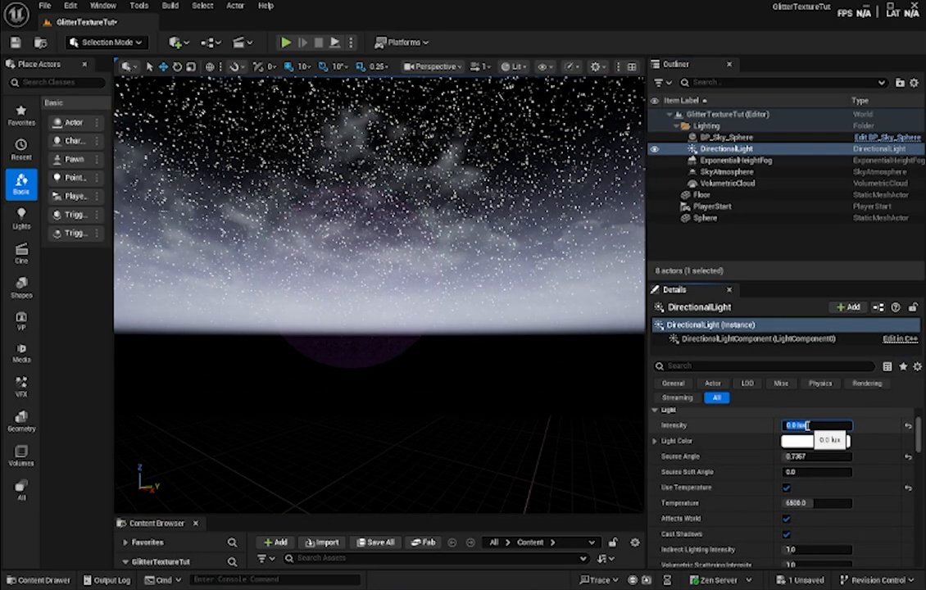
- Set the DirectionalLight's Intensity to 0.05 lux and save the level
left_click(810, 425)
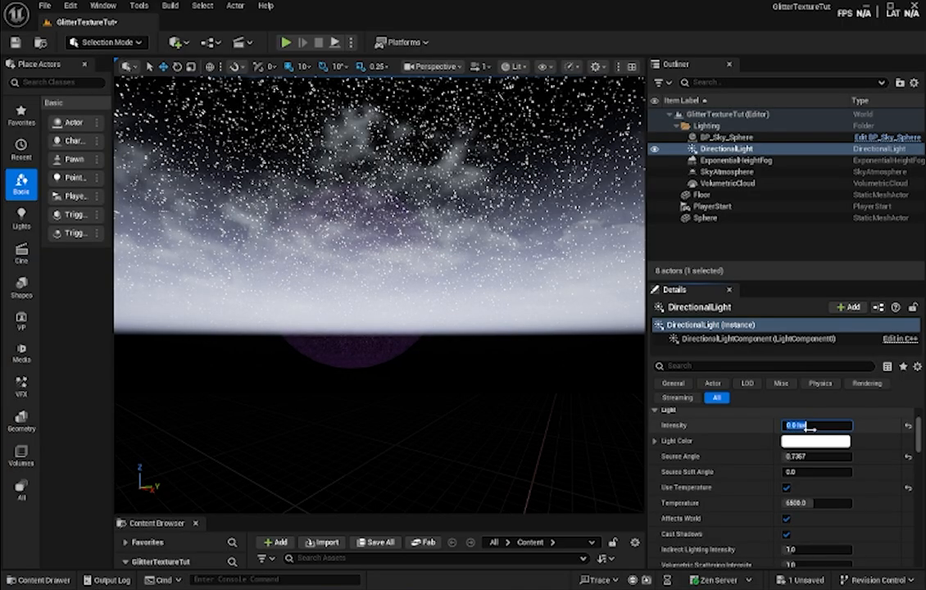
left_click(796, 425)
type("5")
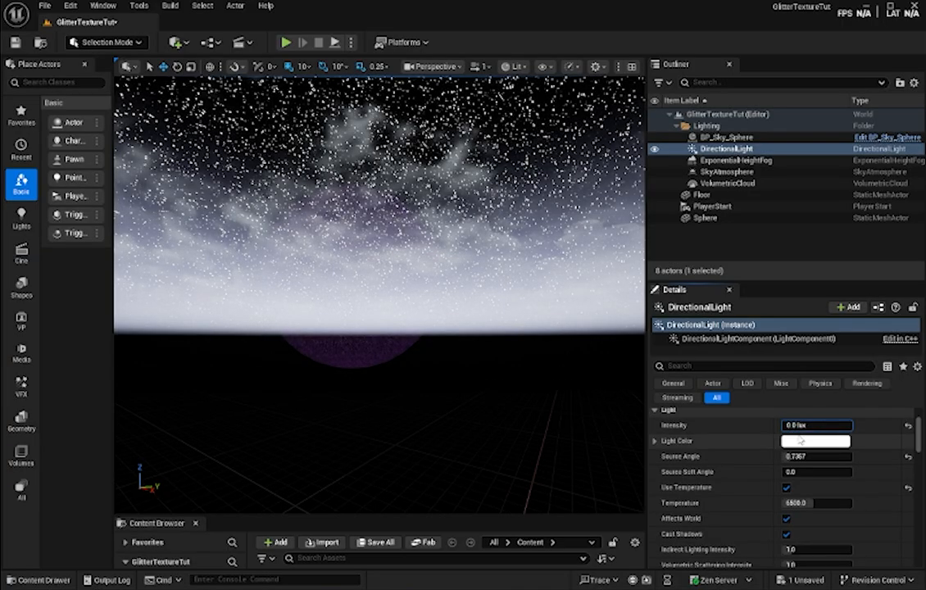
key("Return")
right_click_drag(542, 303, 542, 361)
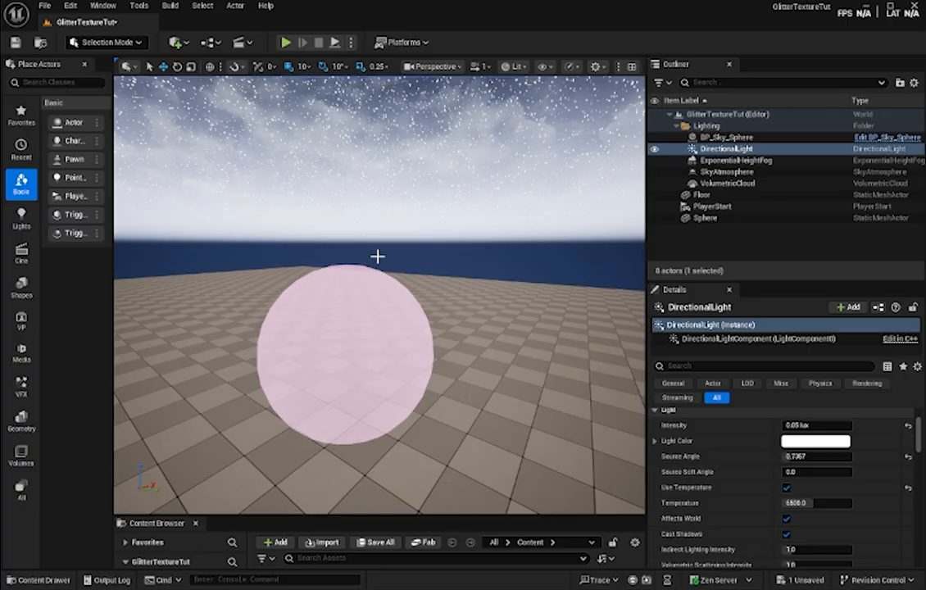
key("ctrl+s")
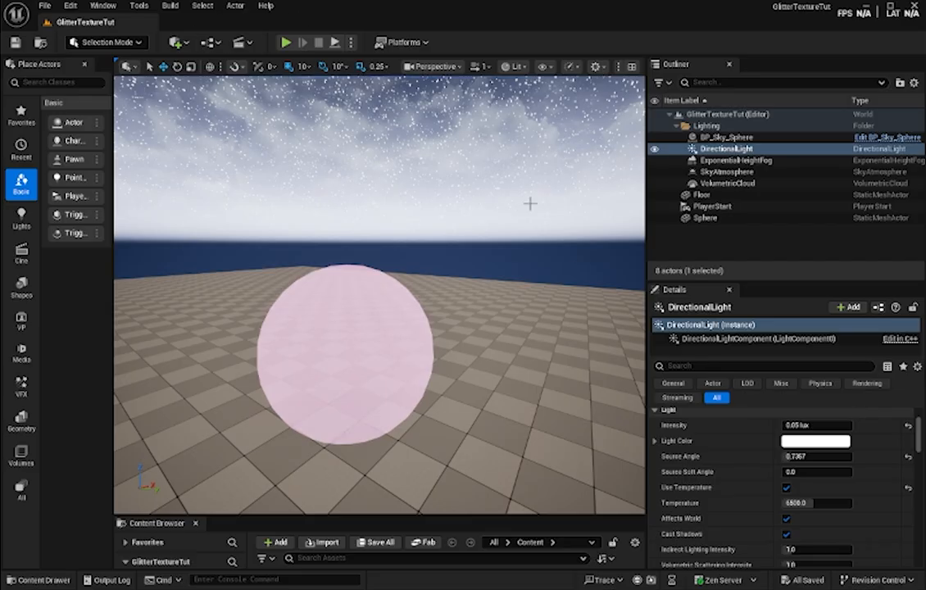
- Scale the Sphere actor to 100 on all three axes and look up at the glitter sky it forms
left_click(724, 138)
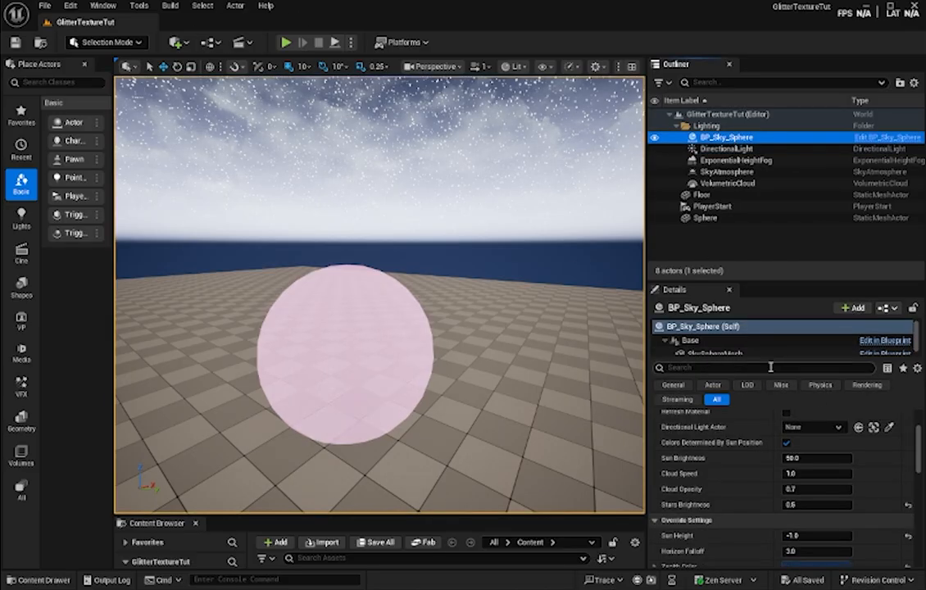
left_click(704, 218)
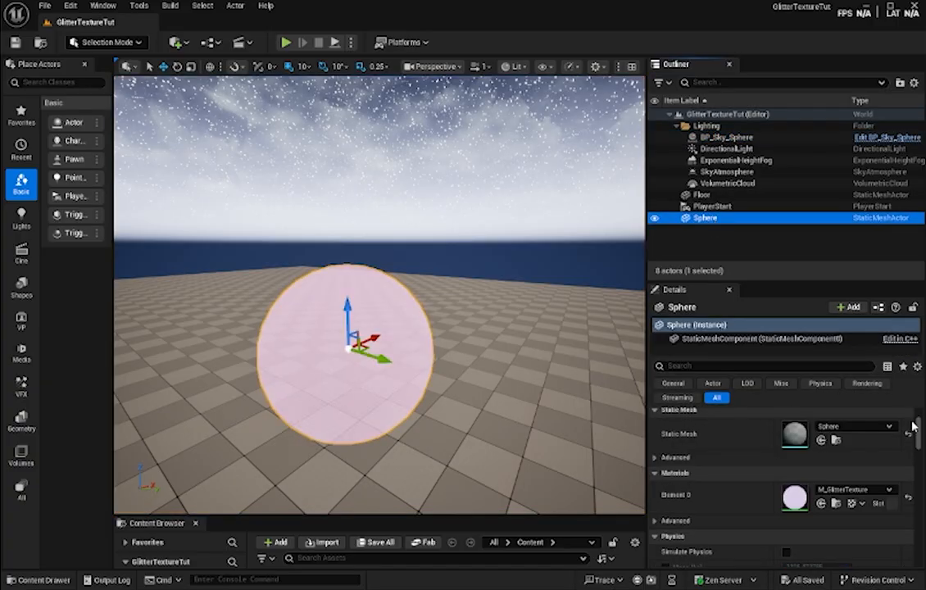
scroll(897, 459, "up", 3)
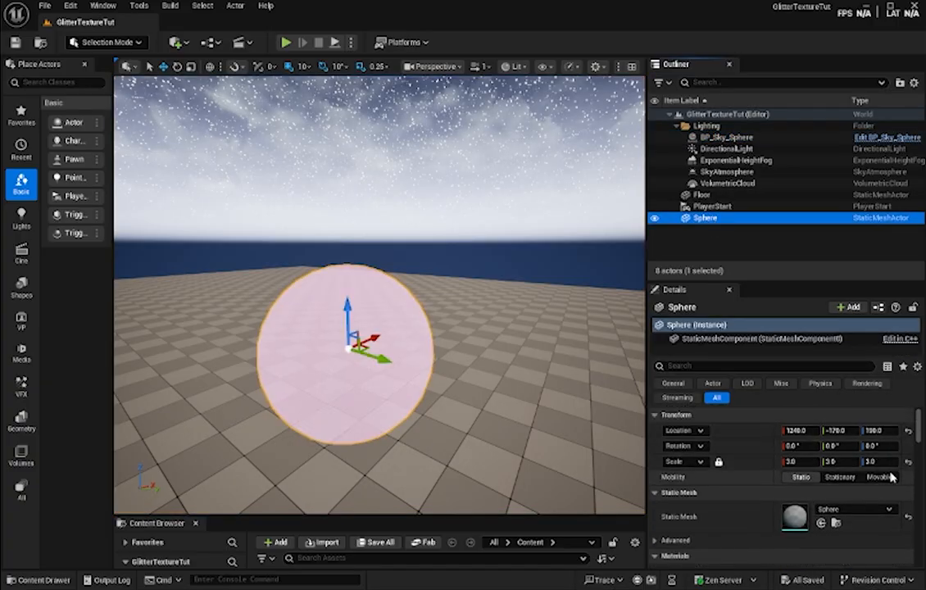
left_click_drag(789, 462, 859, 462)
left_click(807, 462)
type("100")
key("Return")
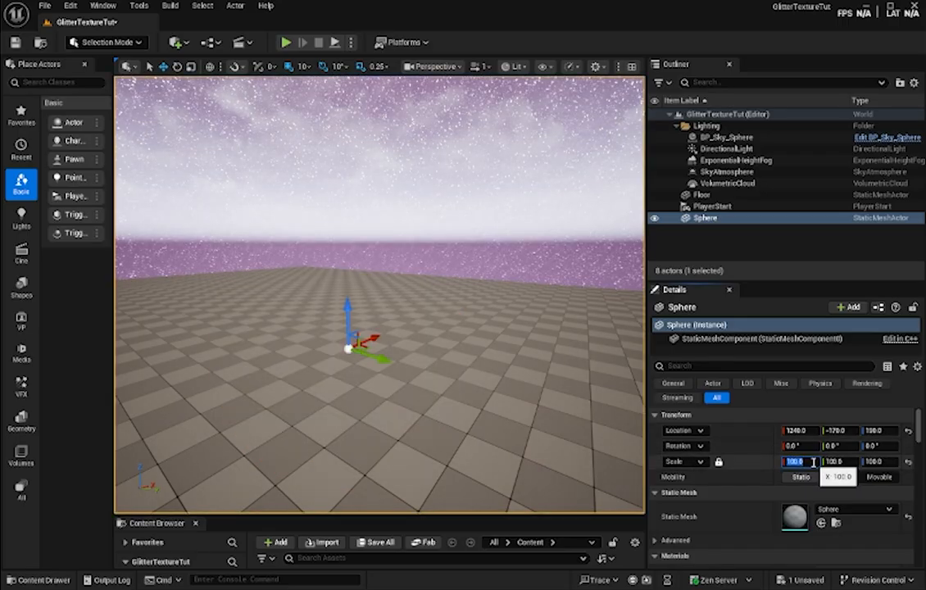
right_click_drag(567, 331, 562, 246)
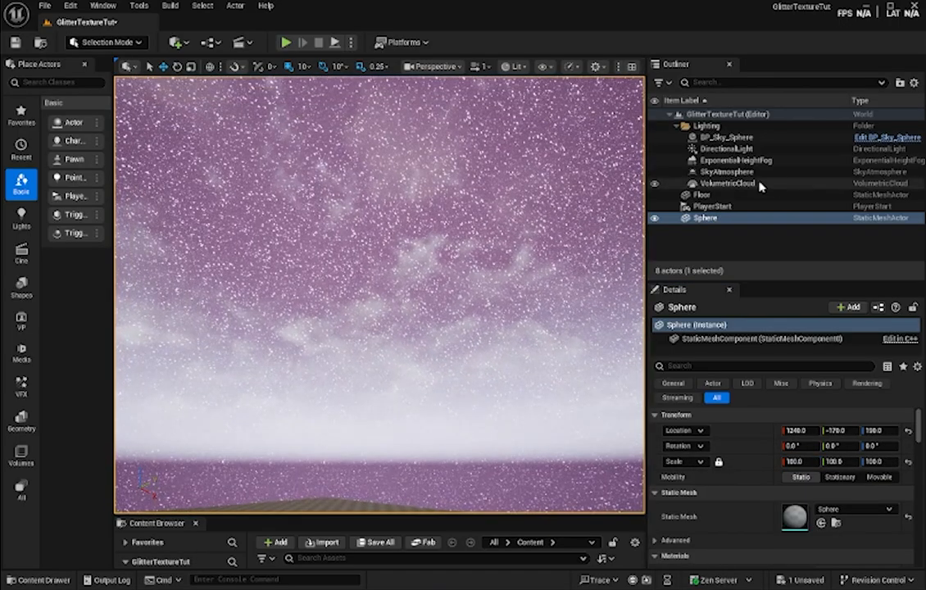
- Set the BP_Sky_Sphere's Stars Brightness to 0 and run a short play test of the level
left_click(725, 137)
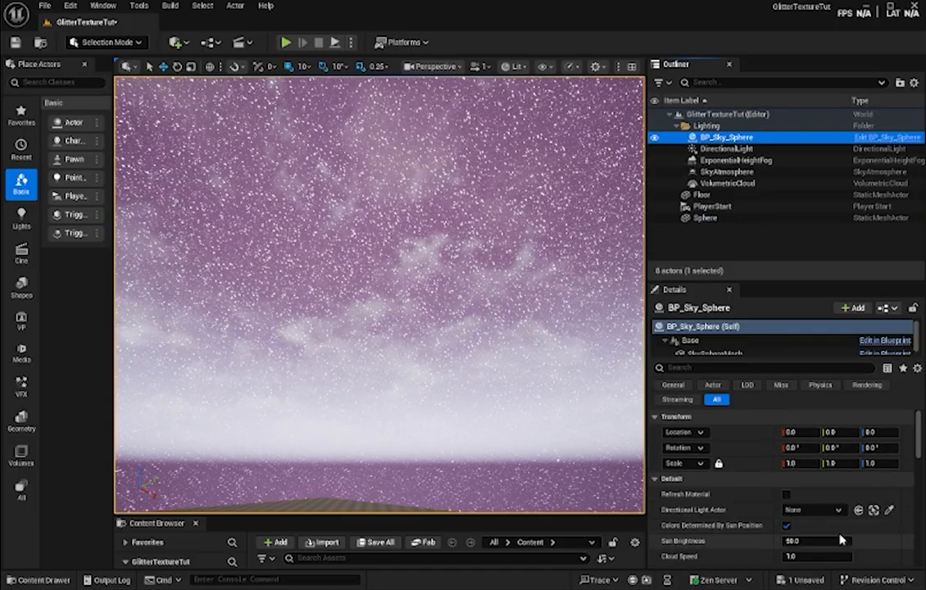
scroll(850, 538, "down", 3)
left_click(817, 514)
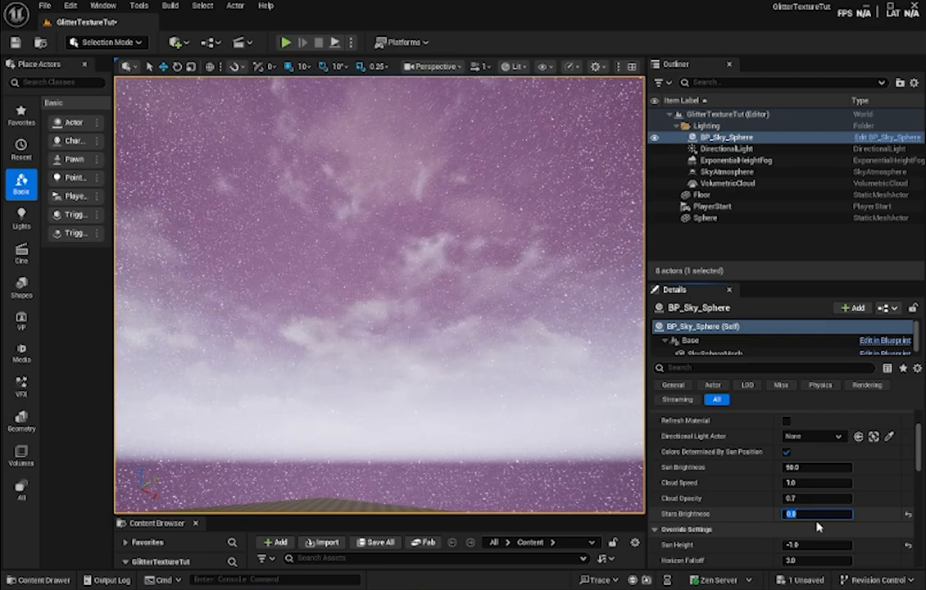
left_click(285, 42)
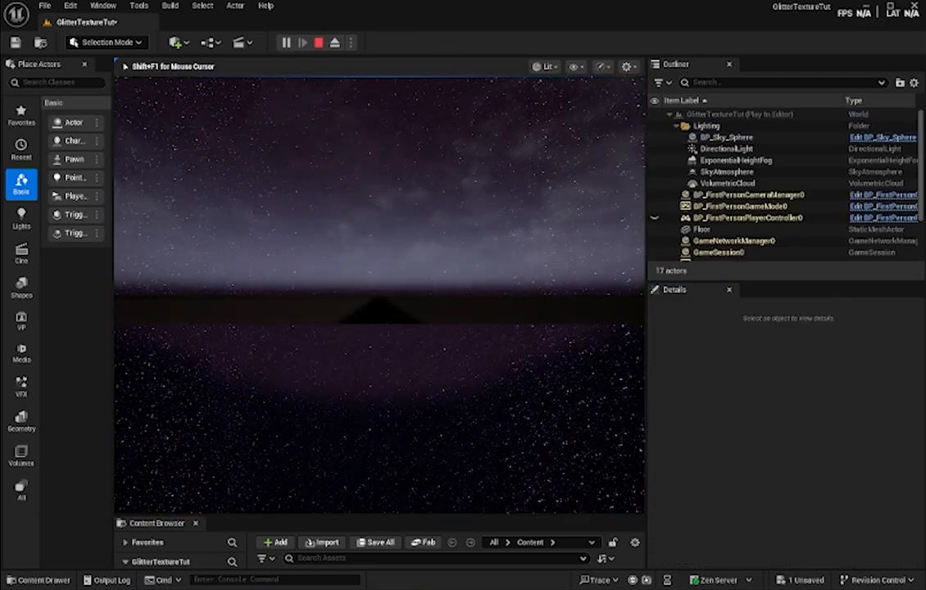
key("Escape")
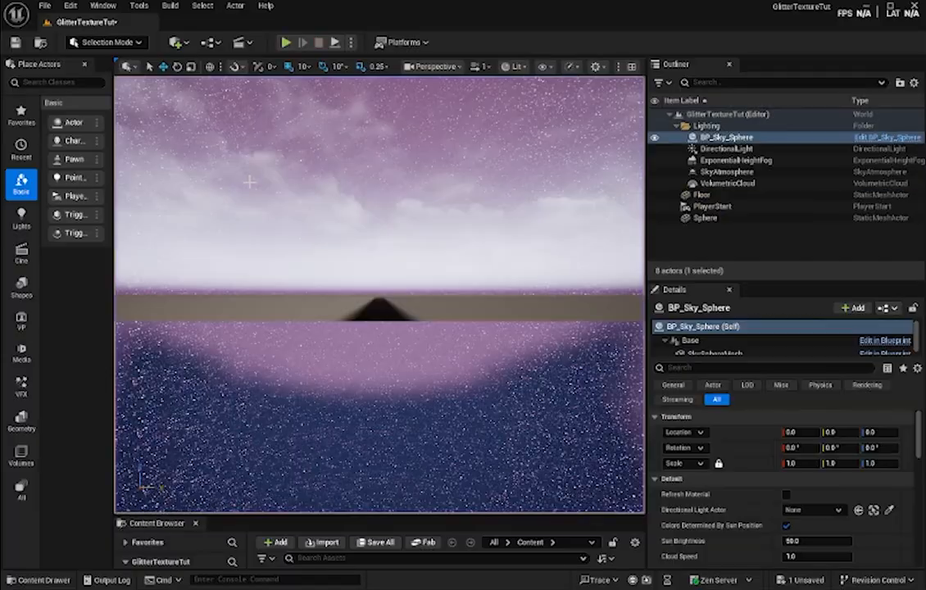
- Set the Sphere actor's Collision Presets to NoCollision, and save and play-test the level
left_click(714, 217)
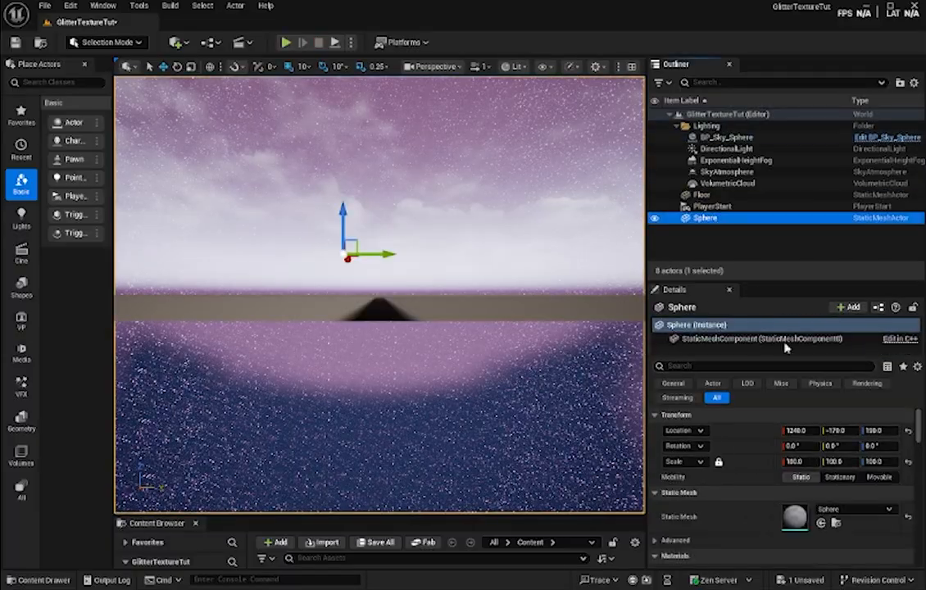
left_click(749, 366)
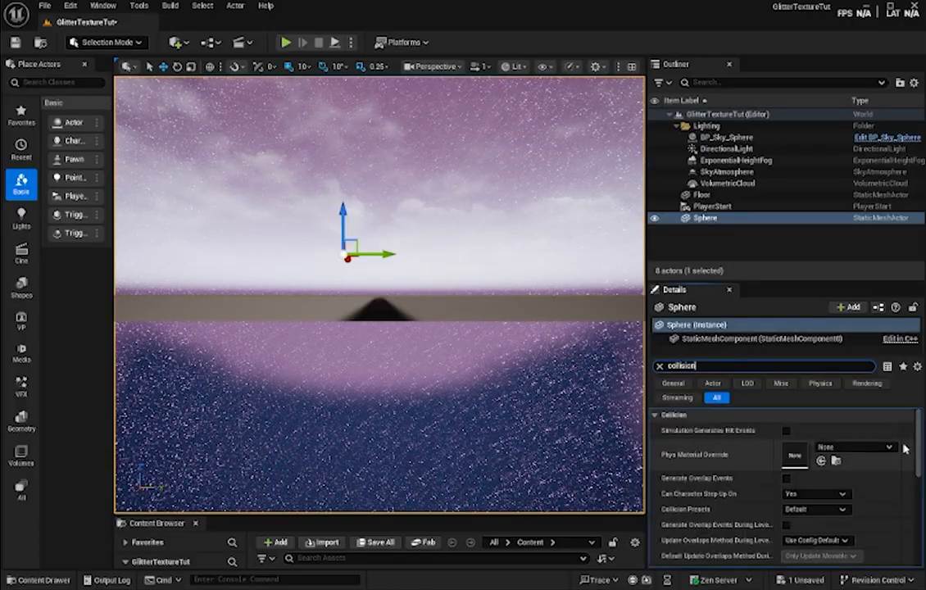
left_click(821, 507)
left_click(821, 301)
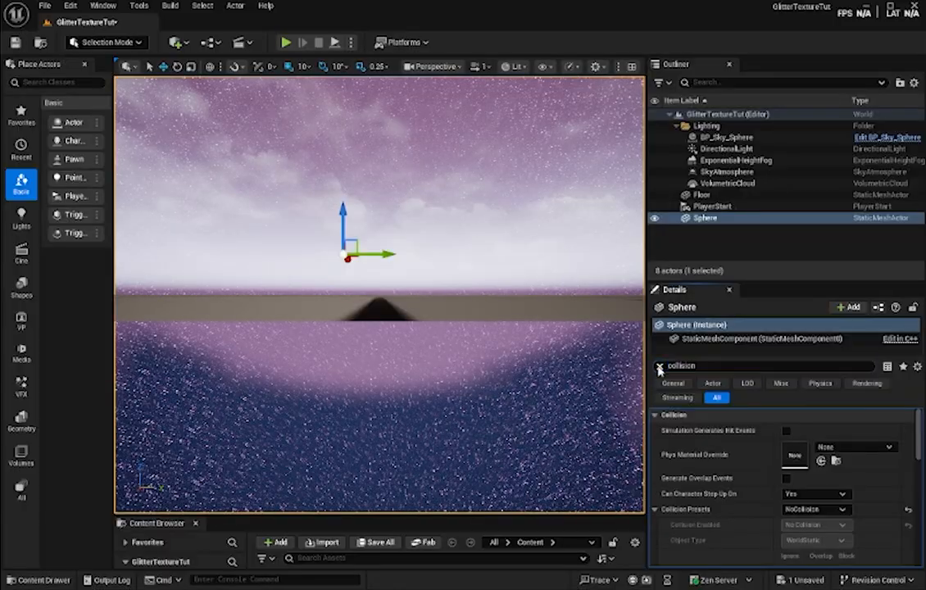
key("BackSpace")
key("ctrl+s")
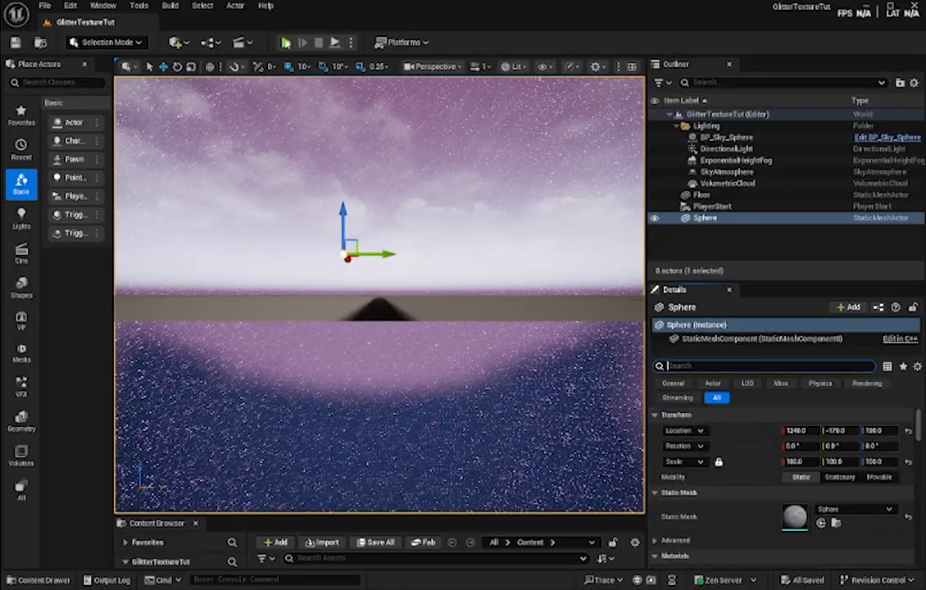
left_click(286, 43)
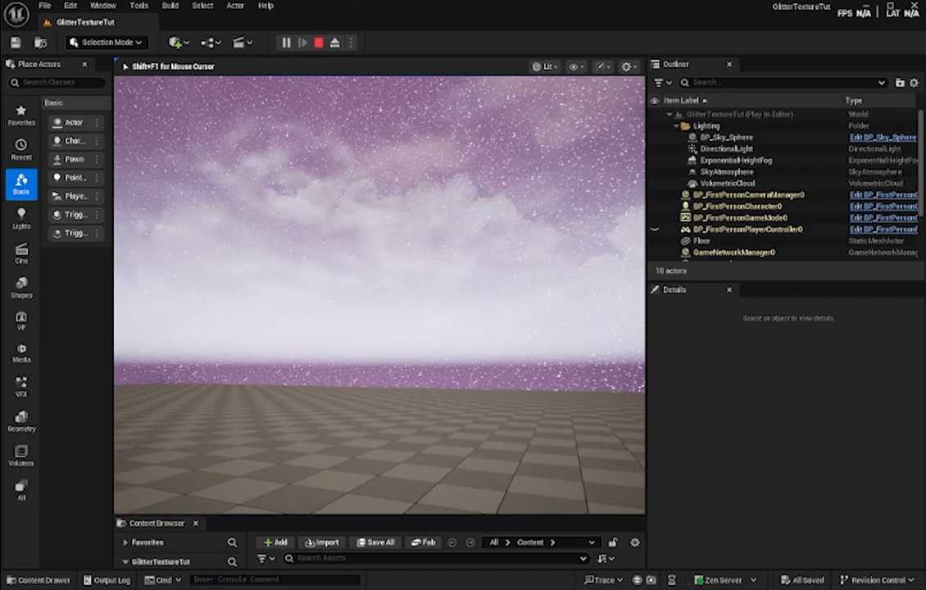
key("Escape")
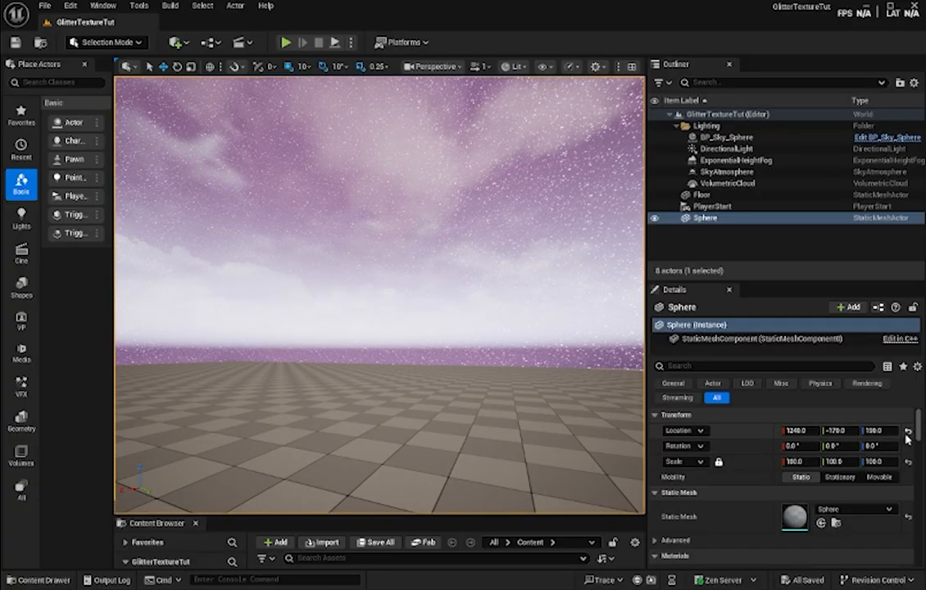
- Set the Sphere actor's scale to 3 on all three axes and bring it close up in the viewport
left_click(907, 463)
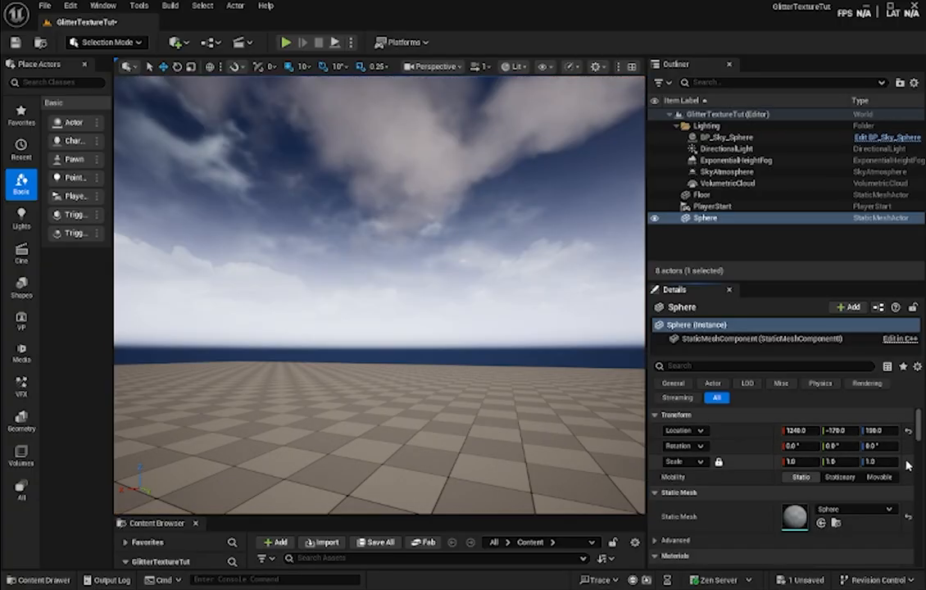
right_click_drag(573, 434, 729, 450)
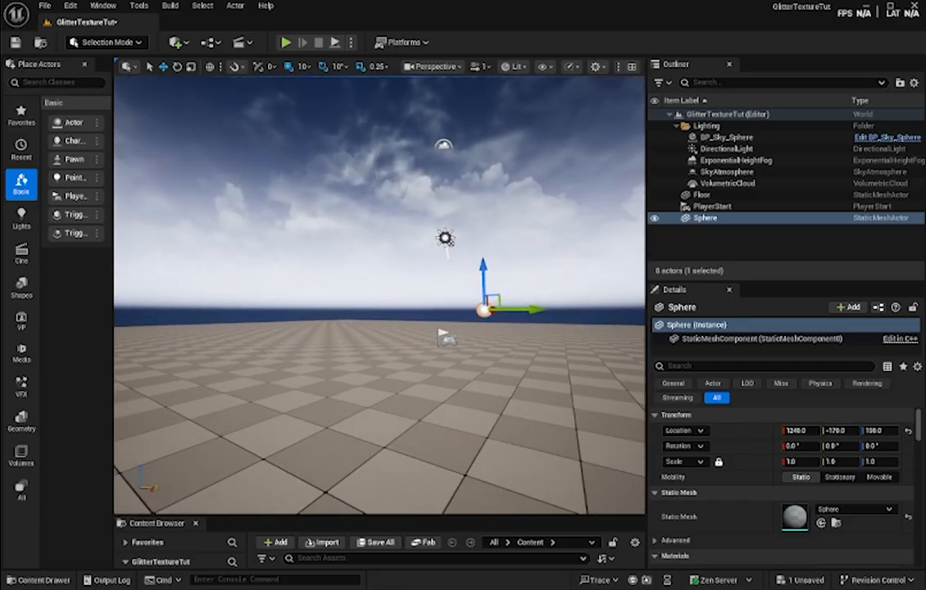
right_click_drag(491, 368, 501, 369)
left_click(815, 463)
type("3")
key("Return")
key("f")
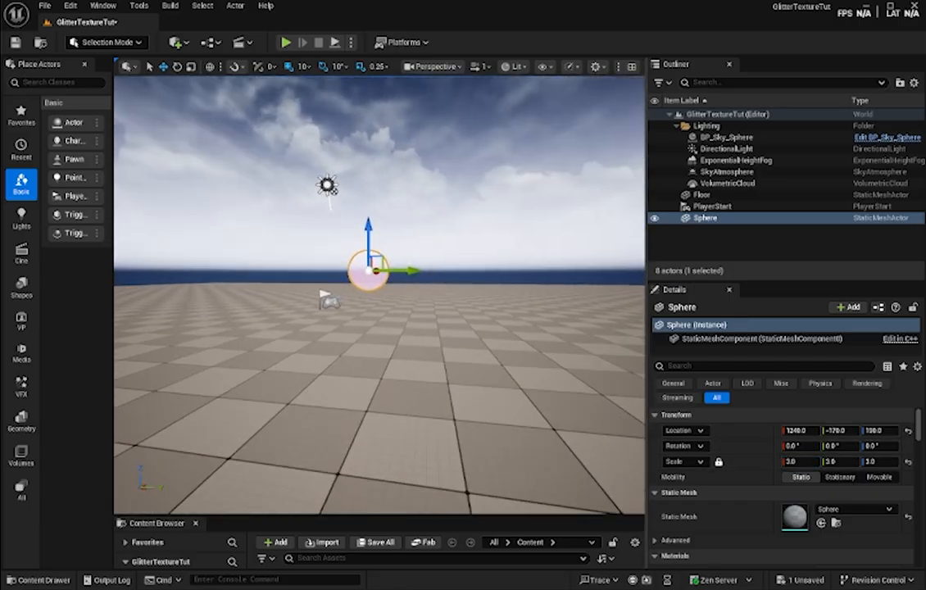
key("w")
right_click_drag(368, 328, 337, 281)
key("s")
key("d")
right_click_drag(488, 339, 443, 352)
key("w")
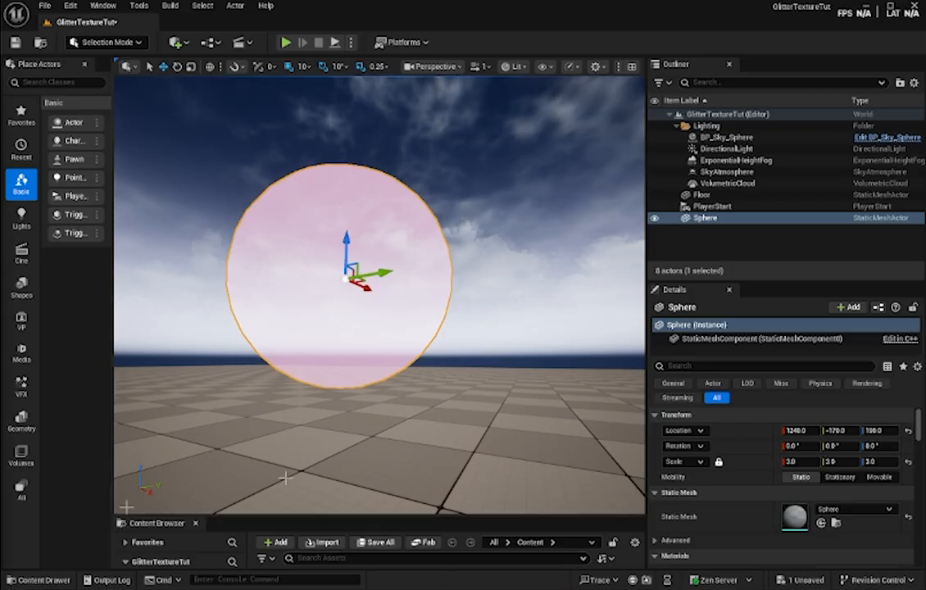
- Create a material instance from M_GlitterTexture and name it M_1GlitterTexture
left_click(37, 580)
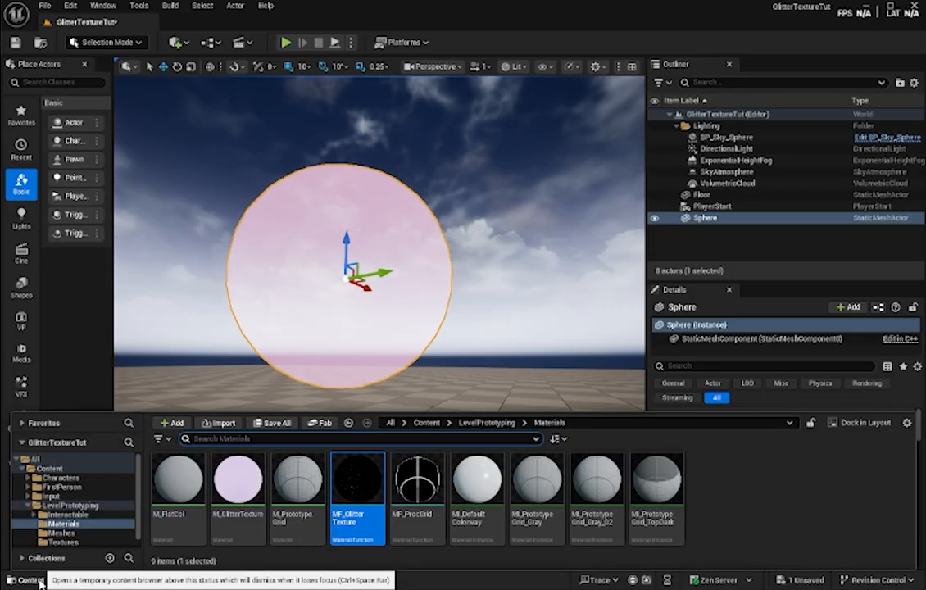
right_click(234, 512)
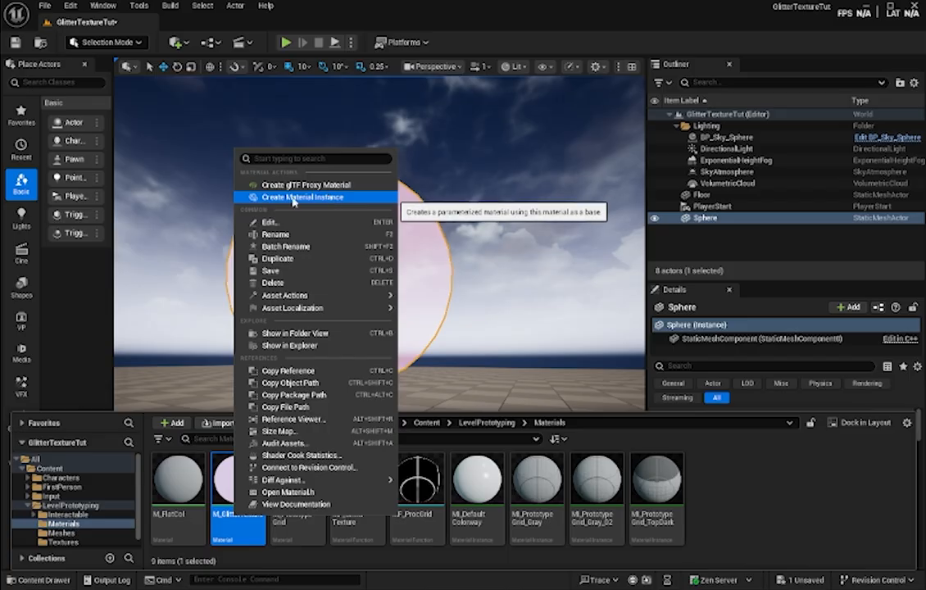
left_click(333, 199)
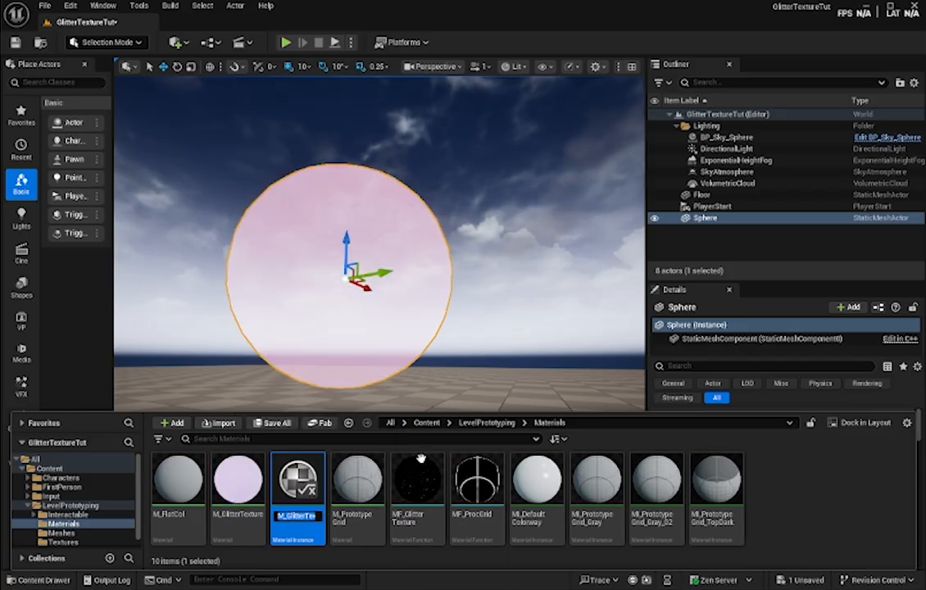
key("End")
key("BackSpace")
key("BackSpace")
key("BackSpace")
key("BackSpace")
key("BackSpace")
key("BackSpace")
type("e")
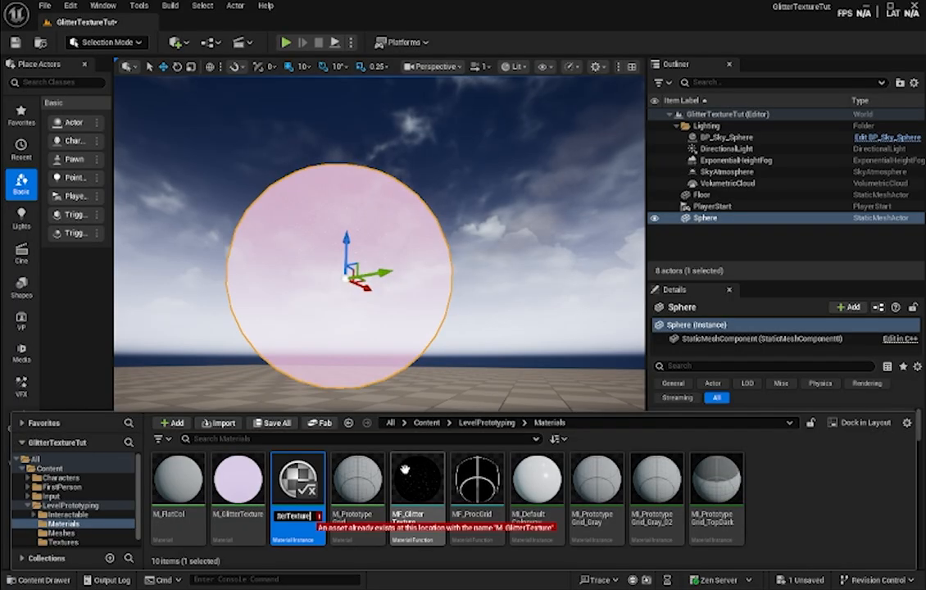
key("Home")
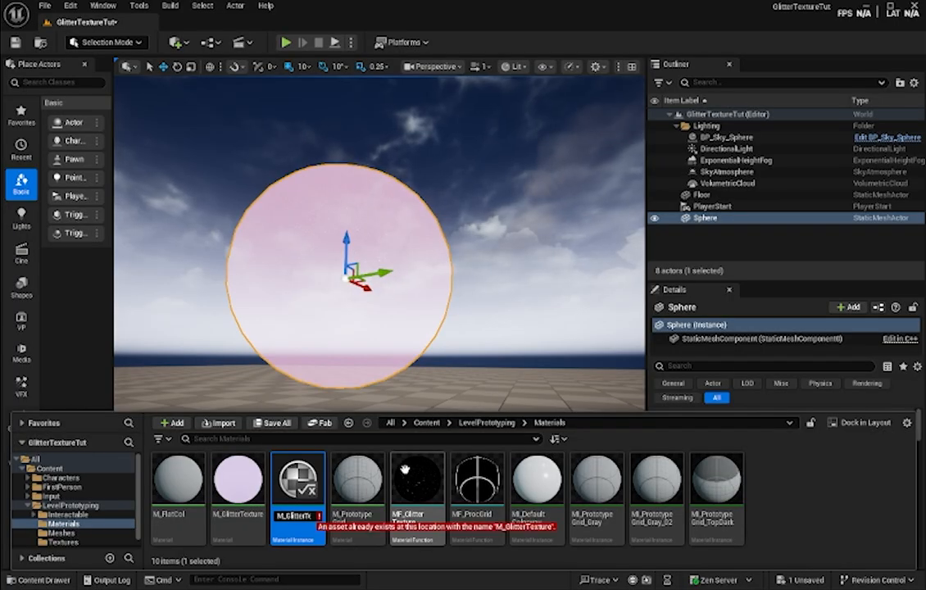
type("1")
key("Return")
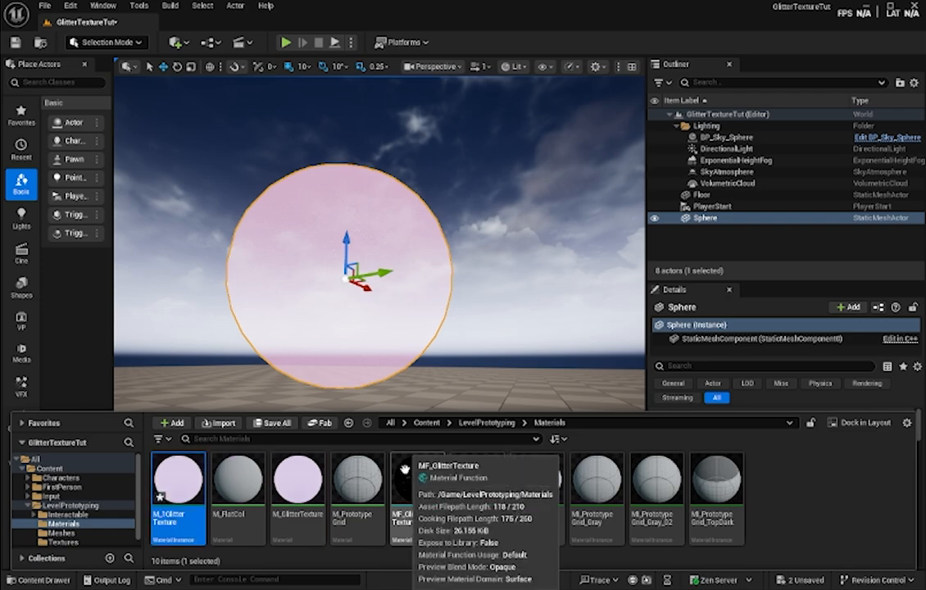
- Open the M_1GlitterTexture instance and enable its BaseColor and GlitterColor parameter overrides
double_click(175, 480)
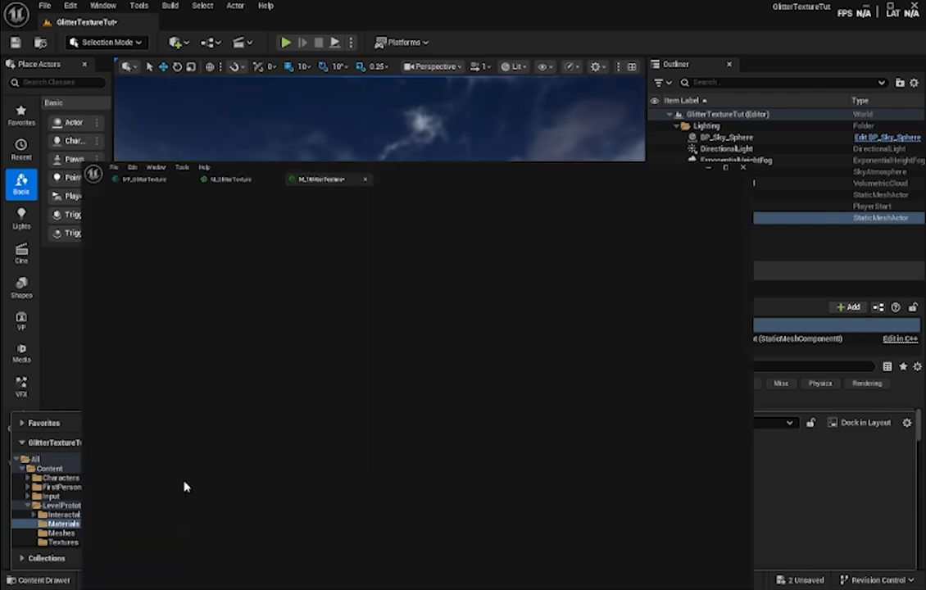
scroll(447, 228, "down", 3)
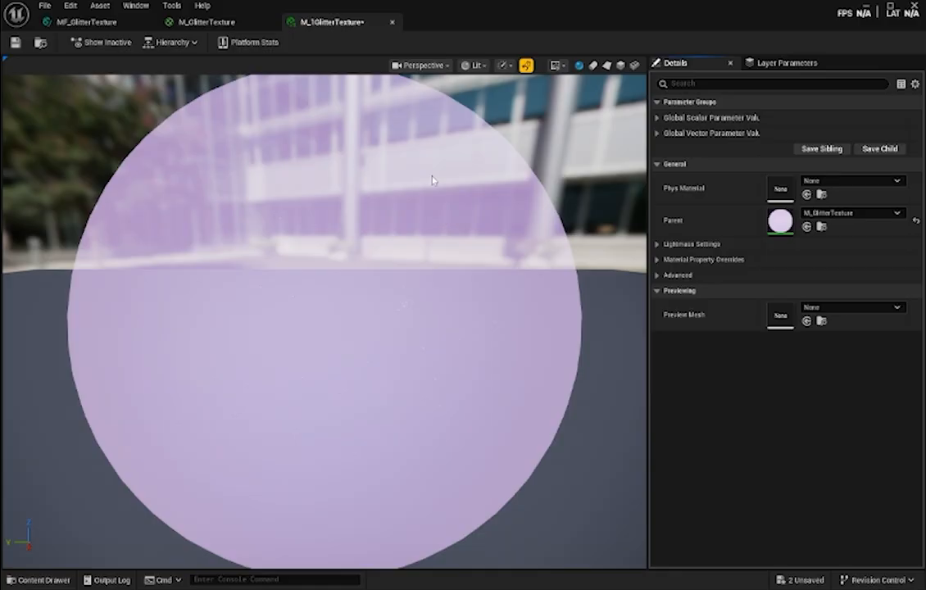
left_click(238, 21)
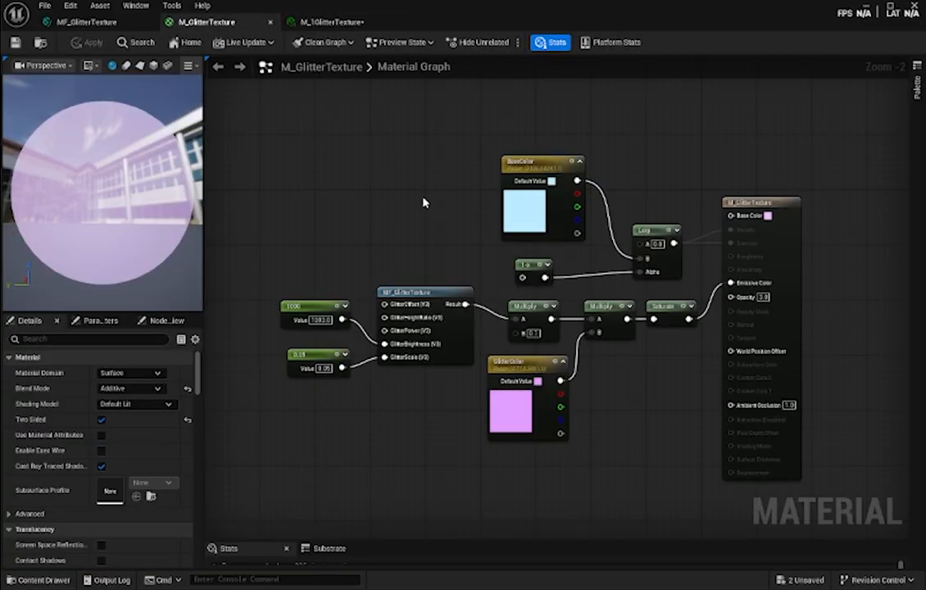
left_click(312, 305)
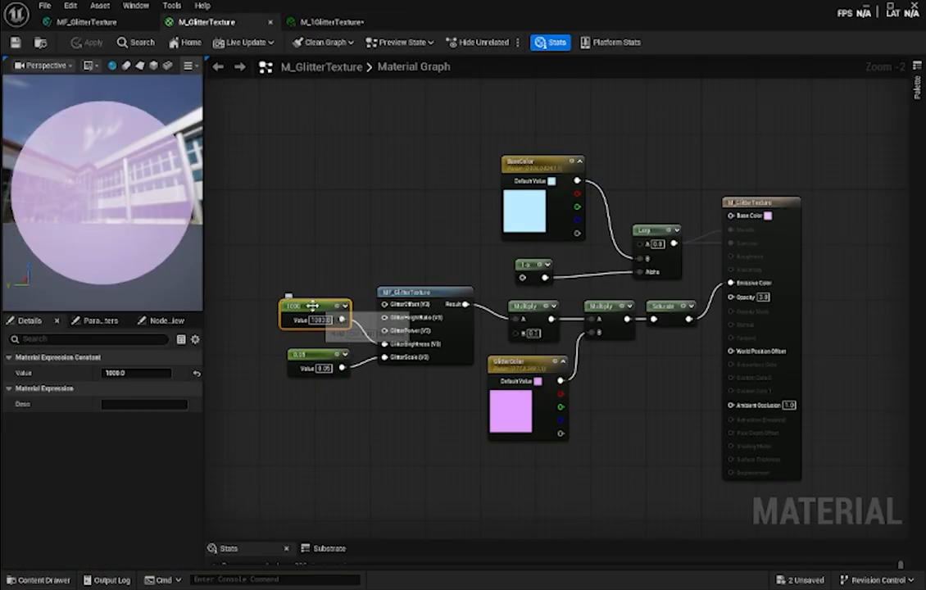
left_click(324, 22)
left_click(657, 118)
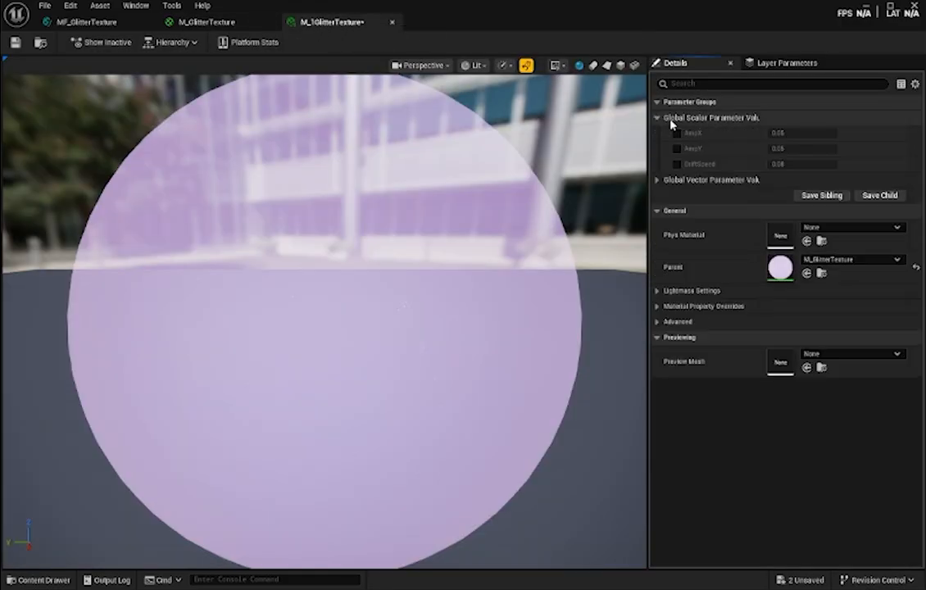
left_click(657, 179)
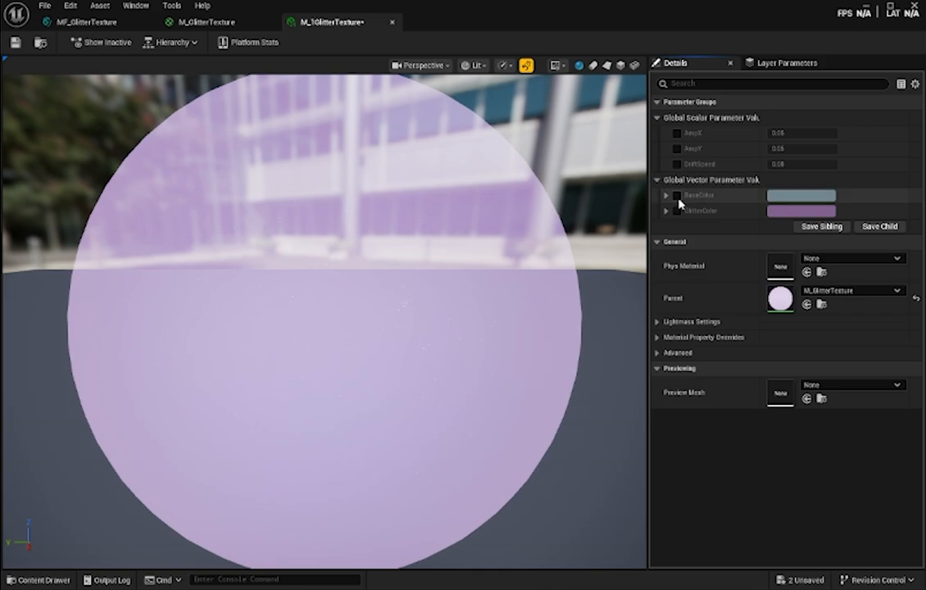
left_click(677, 195)
left_click(676, 211)
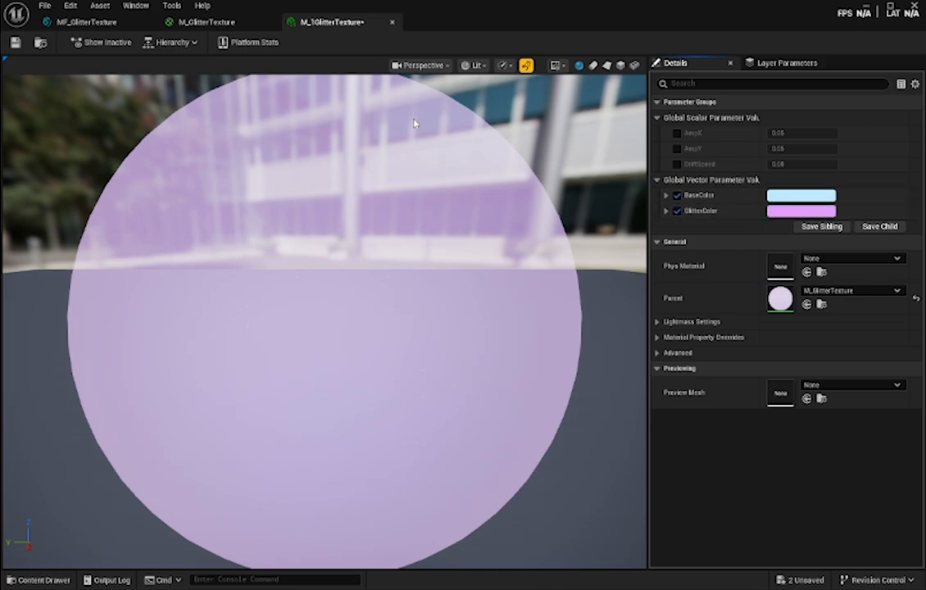
- Add a three-component vector constant to the M_GlitterTexture graph above the Lerp node and convert it to a parameter named BaseColor1
left_click(220, 26)
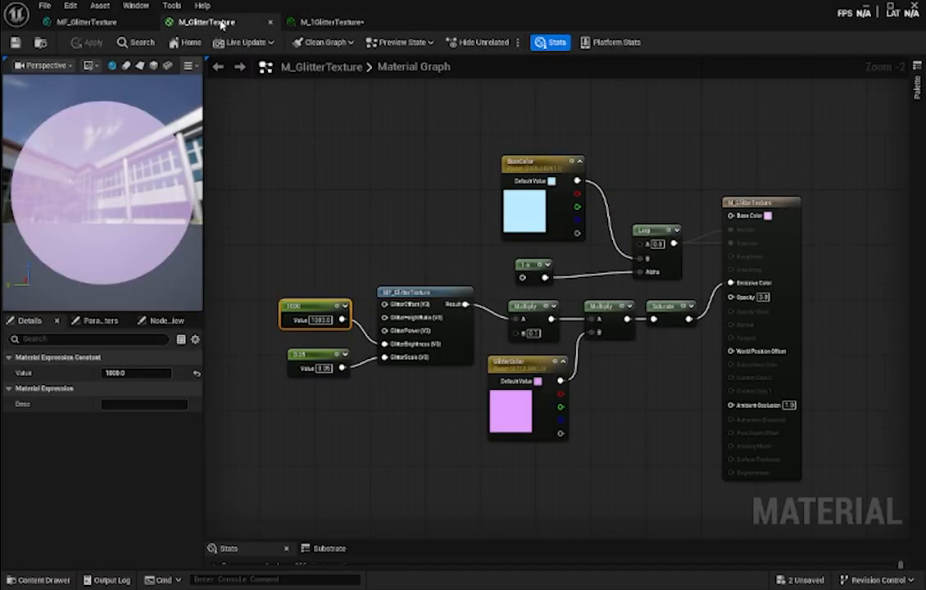
left_click(632, 147)
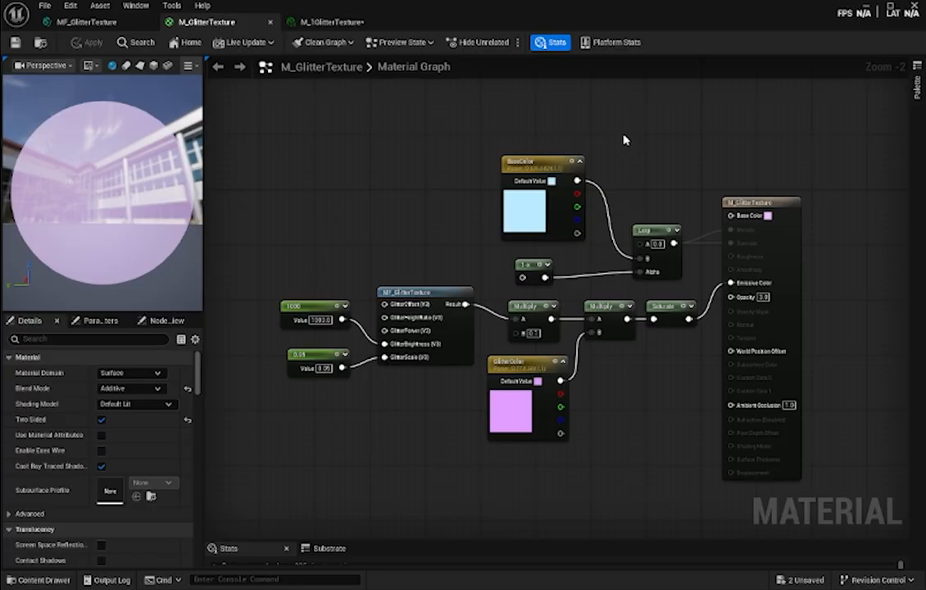
left_click(633, 141)
left_click_drag(635, 139, 641, 110)
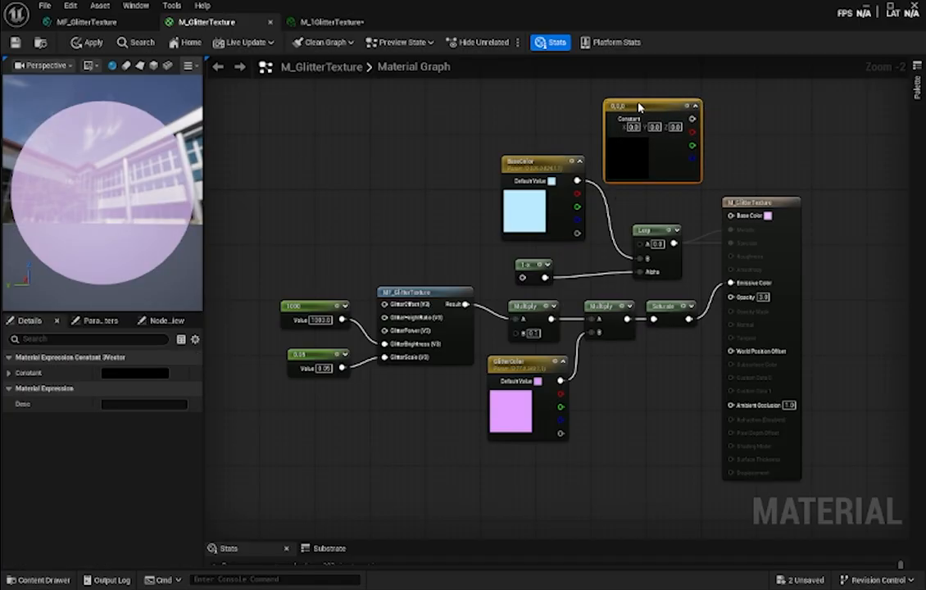
right_click(639, 109)
left_click(656, 140)
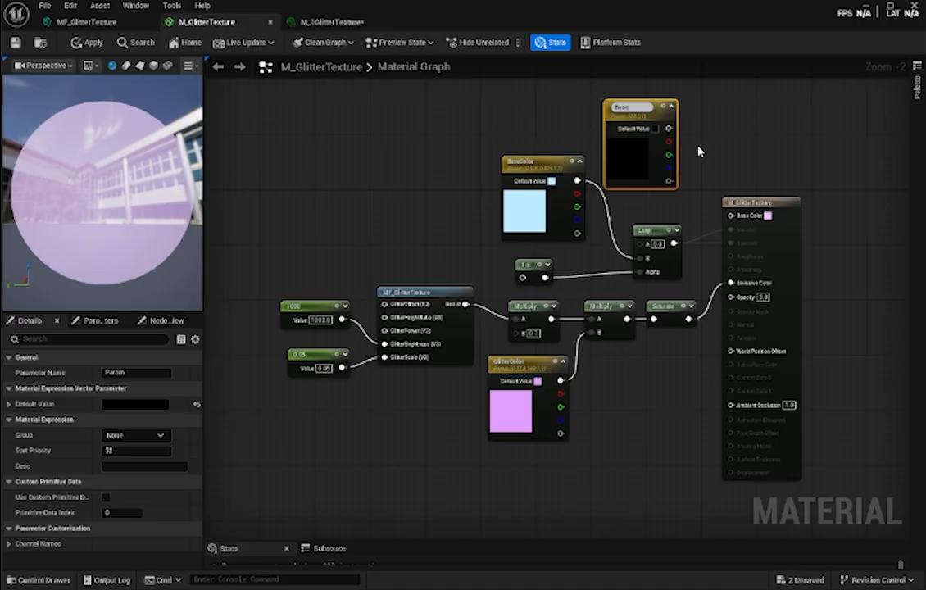
type("BaseColor1")
key("Return")
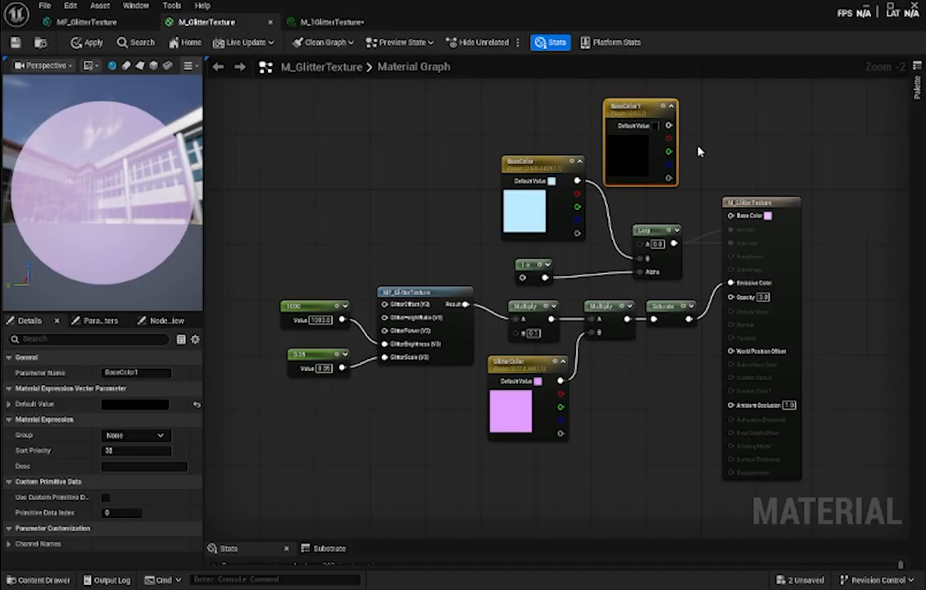
- Rename the light blue BaseColor parameter feeding the Lerp node as FadeColor
double_click(534, 168)
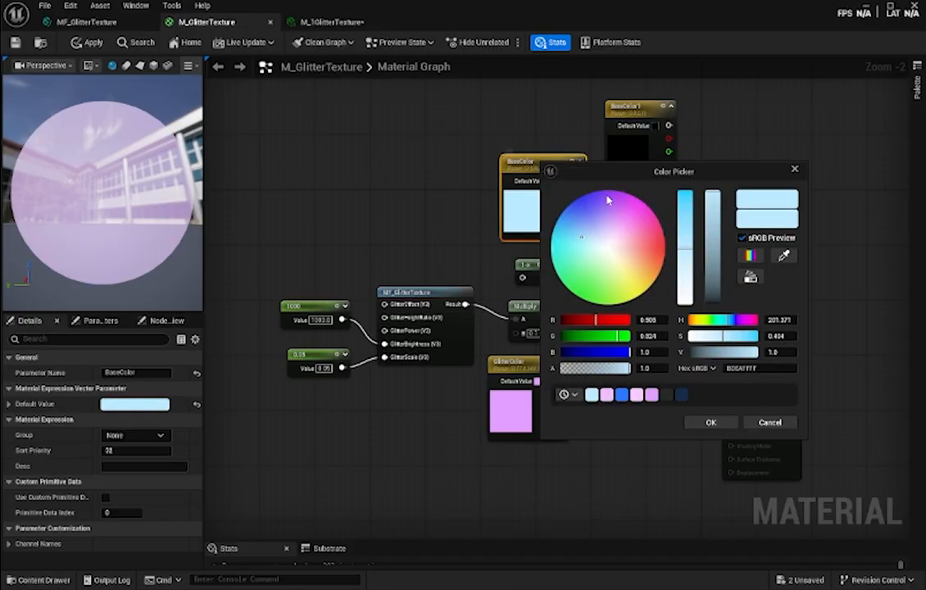
left_click(794, 168)
right_click(538, 163)
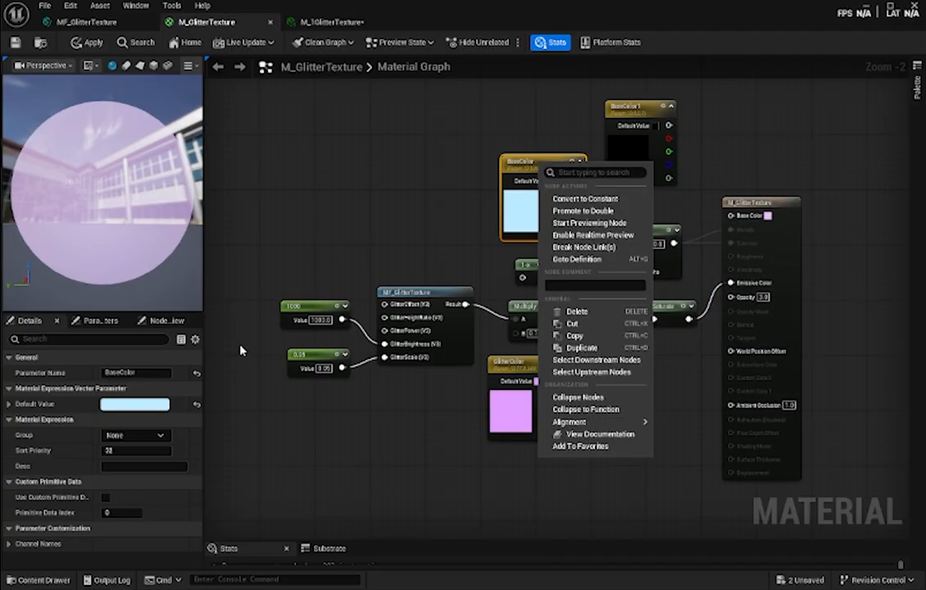
left_click(147, 373)
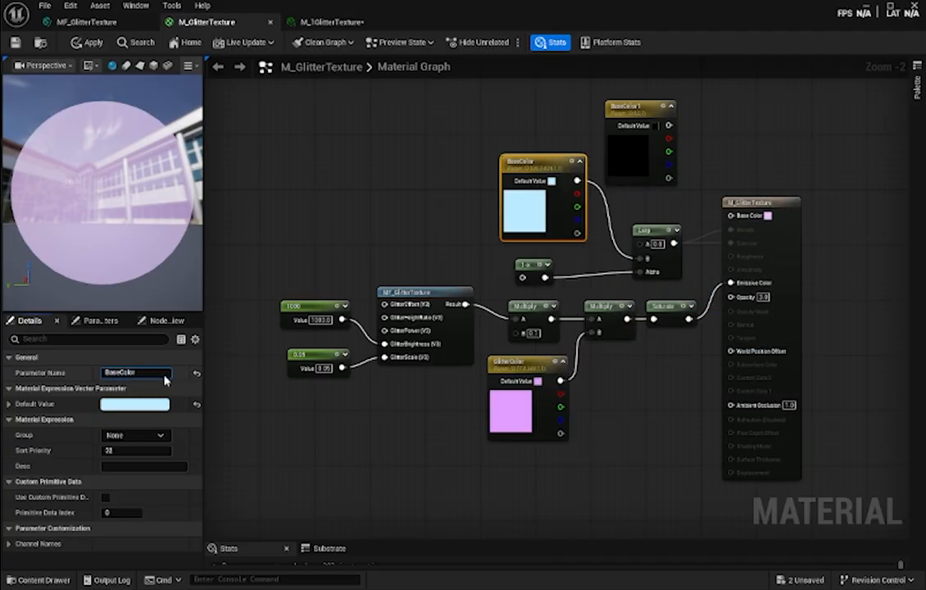
type("Fade")
key("Return")
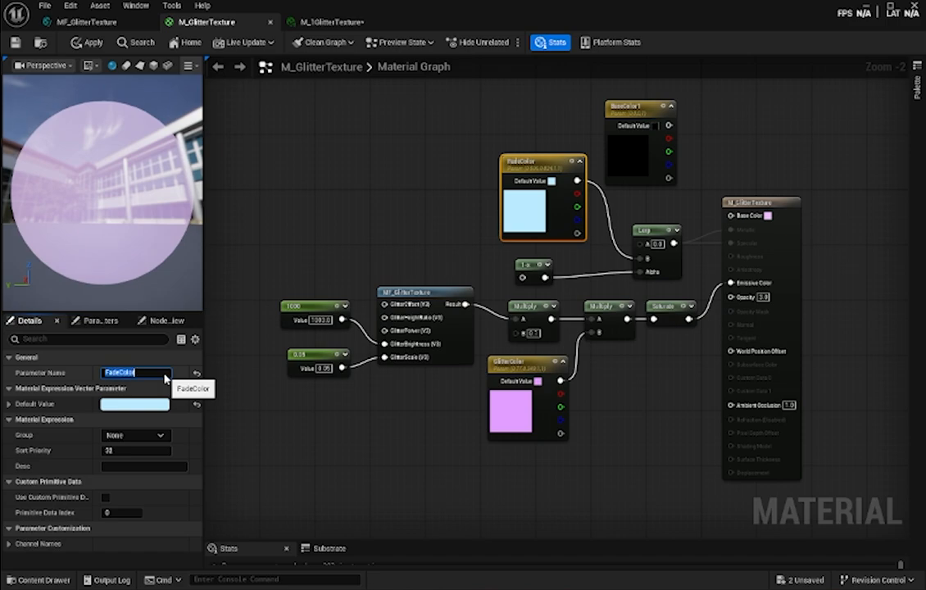
- Rename the BaseColor1 parameter as BaseColor and connect it to the material's Base Color input
left_click(639, 106)
left_click(150, 373)
key("End")
key("BackSpace")
key("Return")
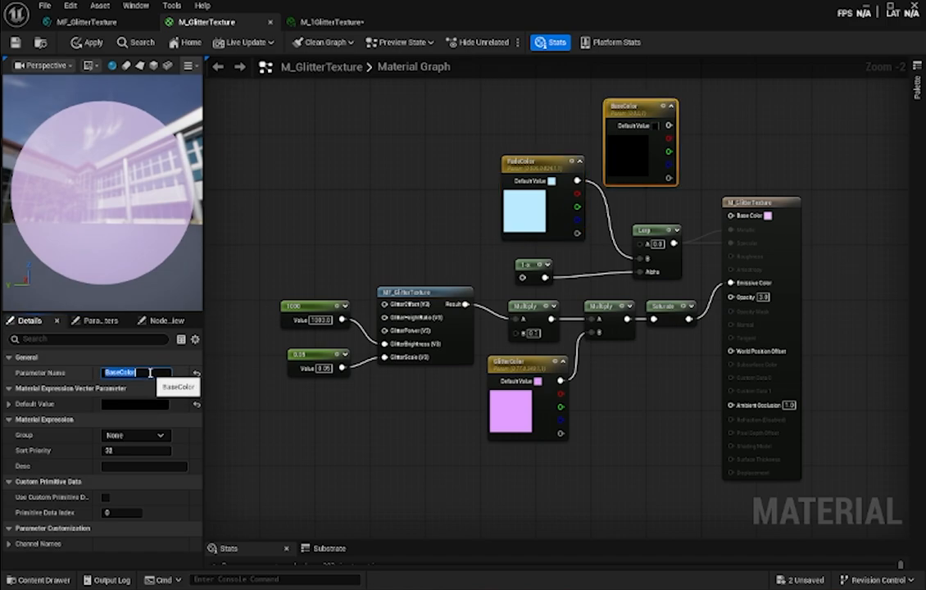
left_click_drag(668, 125, 730, 215)
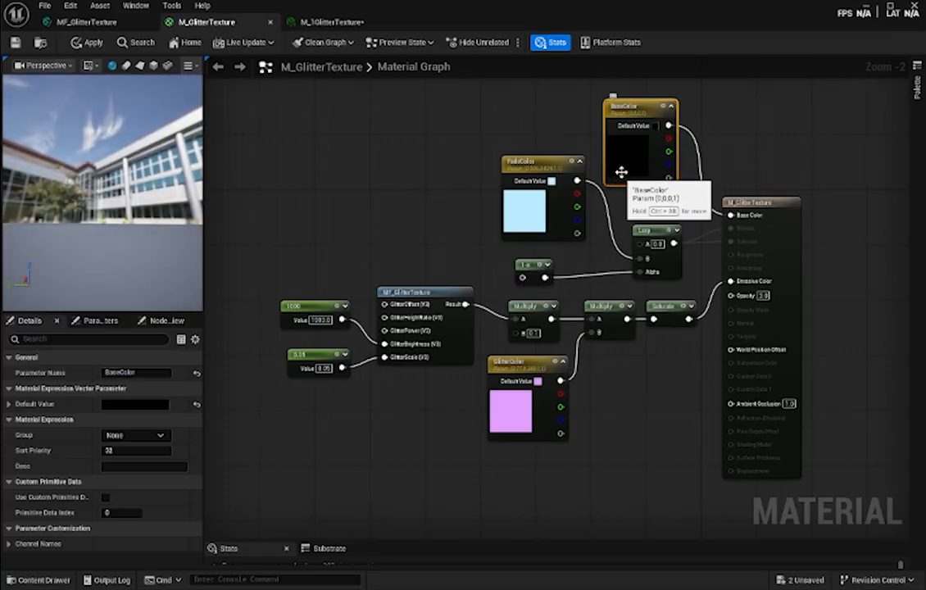
- Set the BaseColor parameter's default value to a light pinkish purple and save the material
double_click(626, 154)
left_click(699, 215)
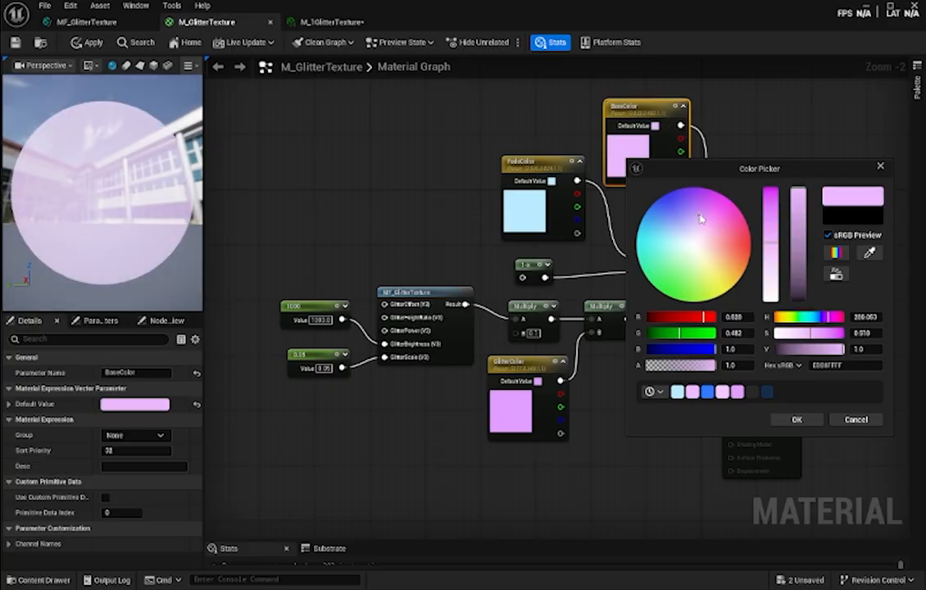
left_click(793, 420)
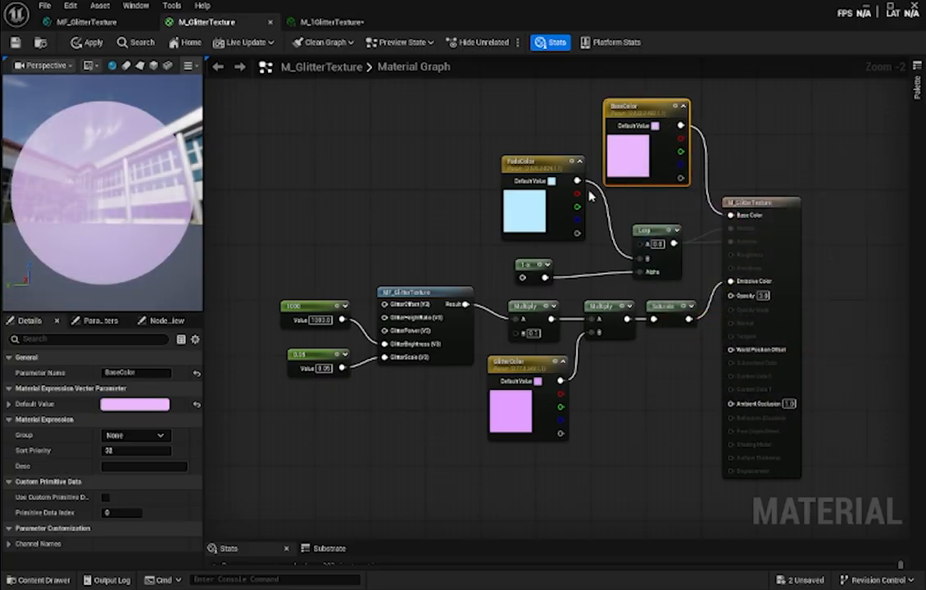
left_click(550, 140)
key("ctrl+s")
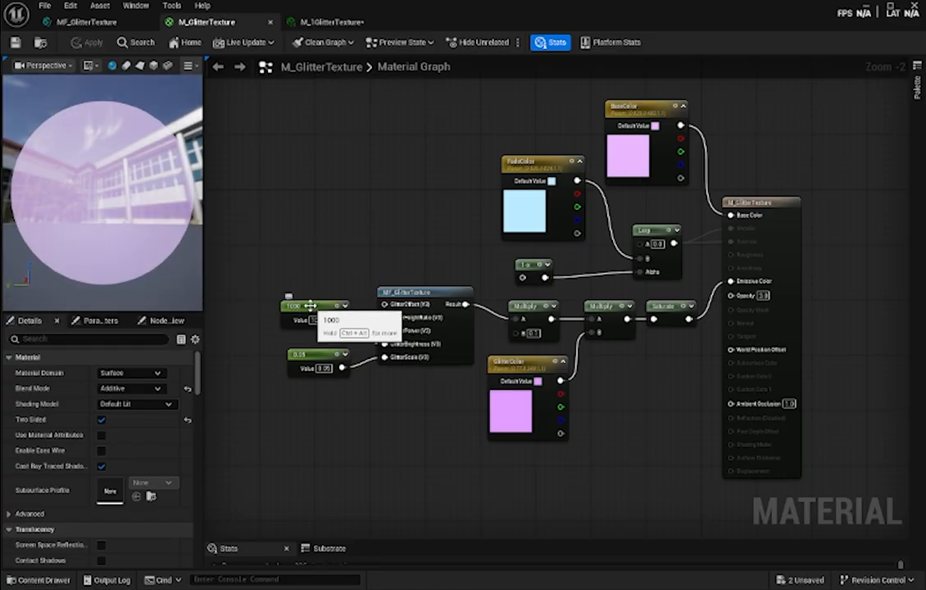
- Convert the 1000 constant feeding GlitterBrightness to a parameter named Brightness and place it clear of the neighbouring nodes
left_click_drag(311, 308, 312, 382)
left_click_drag(279, 333, 280, 354)
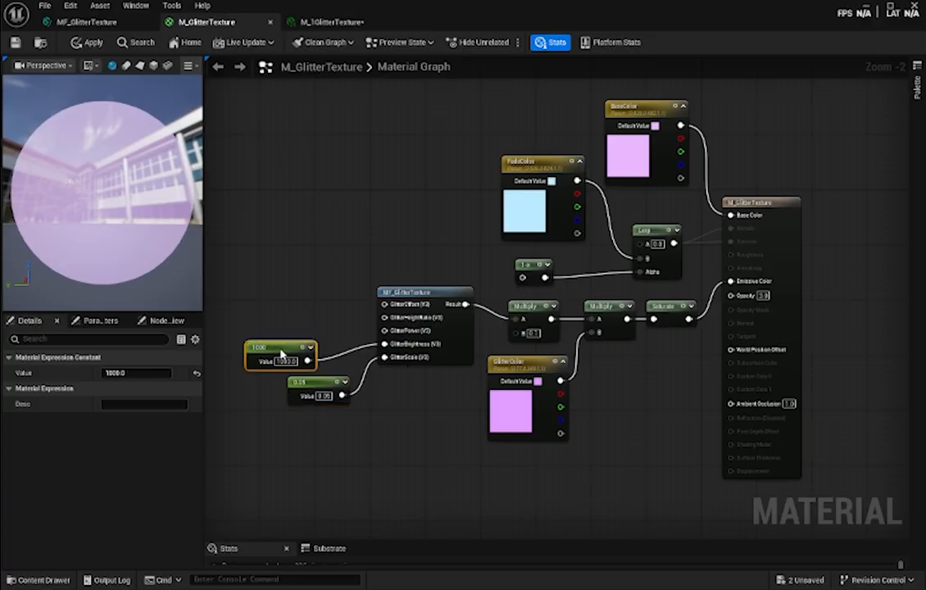
right_click(281, 354)
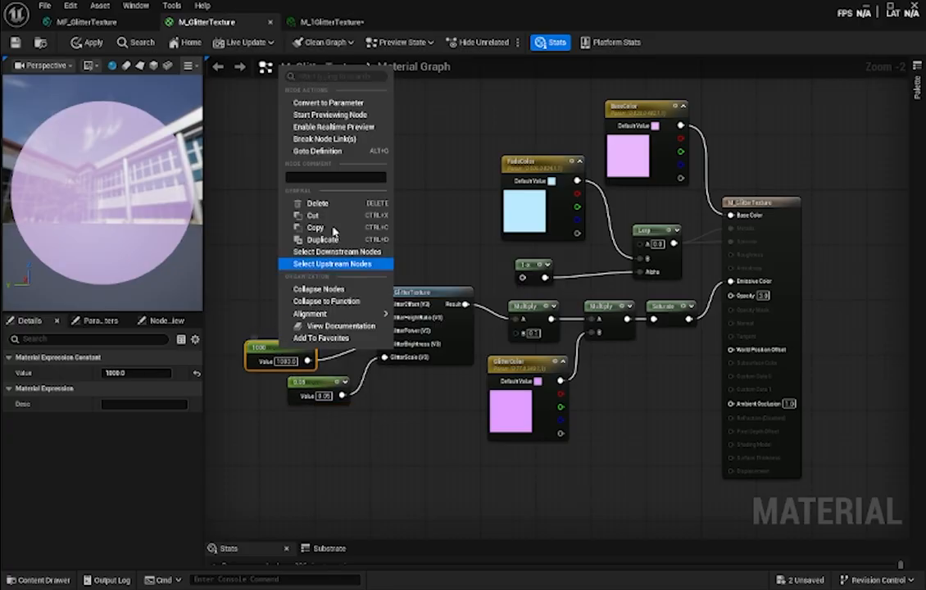
left_click(336, 102)
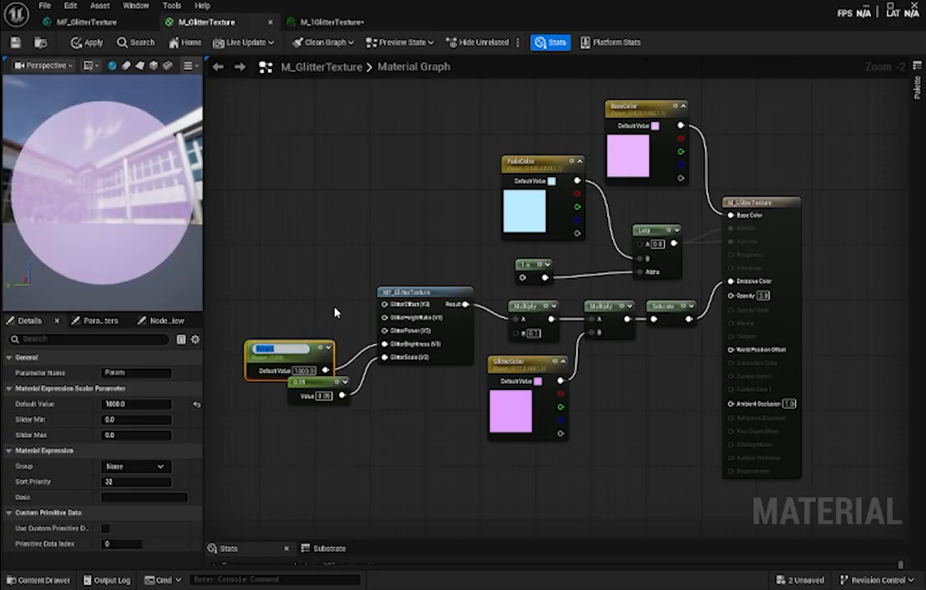
type("Brightness")
key("Return")
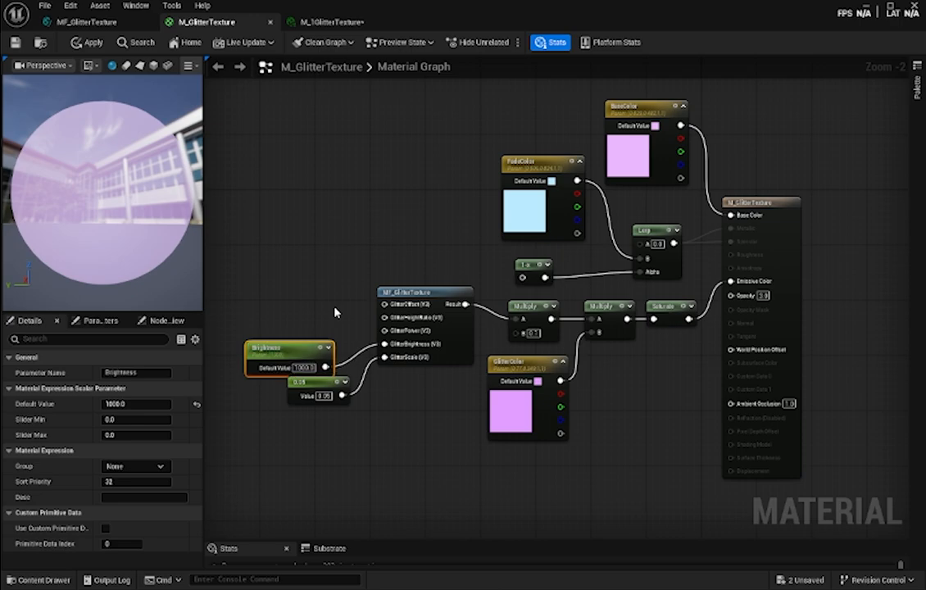
left_click_drag(258, 350, 238, 350)
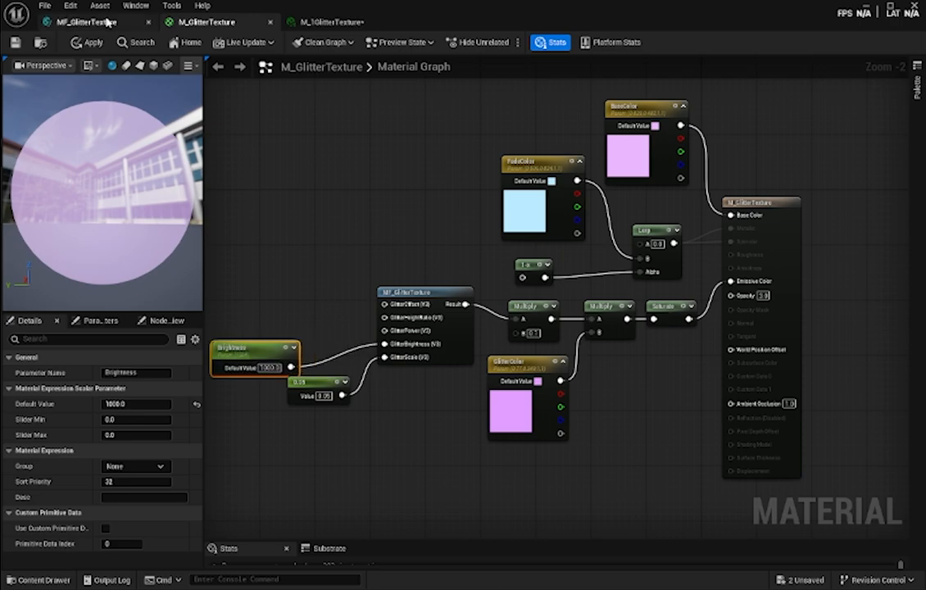
- Move the 0.05 constant feeding GlitterScale below the Brightness node and convert it to a parameter named Scale
left_click_drag(315, 382, 319, 402)
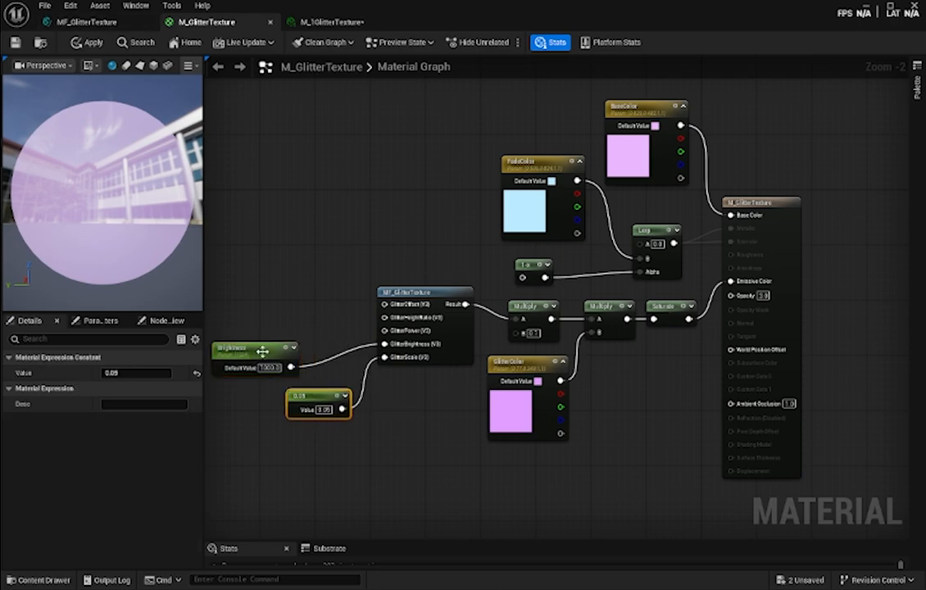
right_click(314, 401)
left_click(361, 154)
type("Scale")
key("Return")
- Add a constant node above Brightness and convert it to a parameter named Power
right_click(258, 308)
left_click(259, 310)
left_click(260, 308)
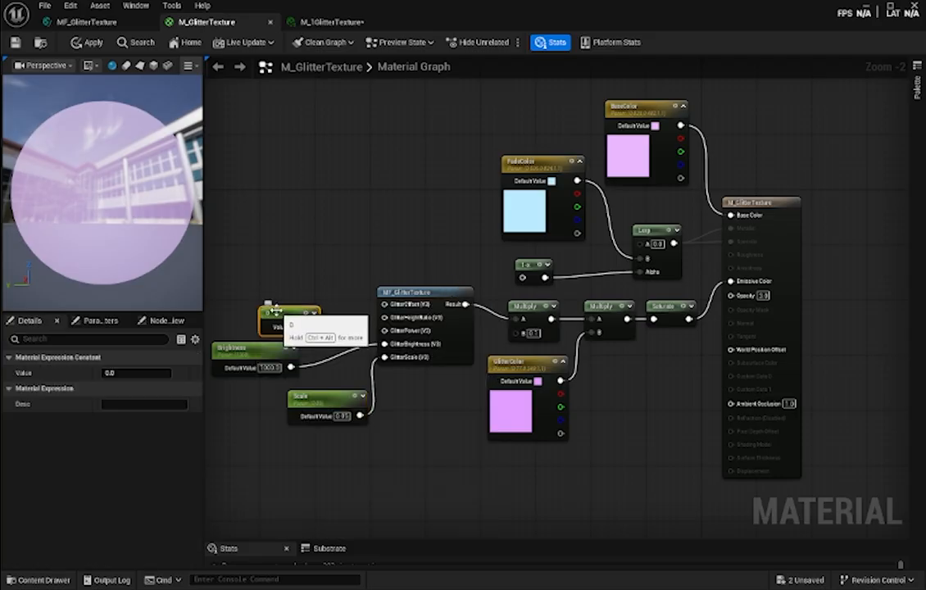
right_click(275, 313)
left_click(314, 64)
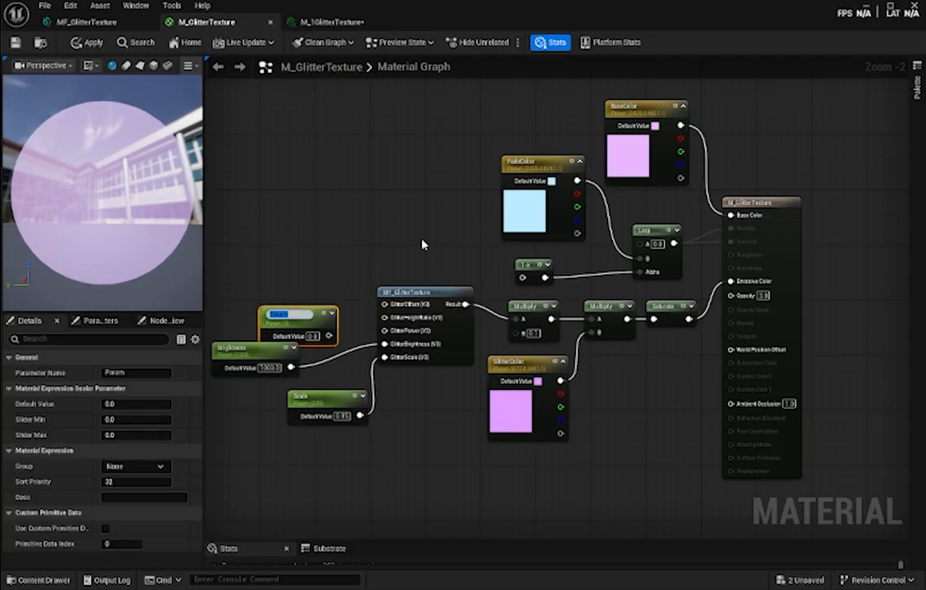
type("Power")
key("Return")
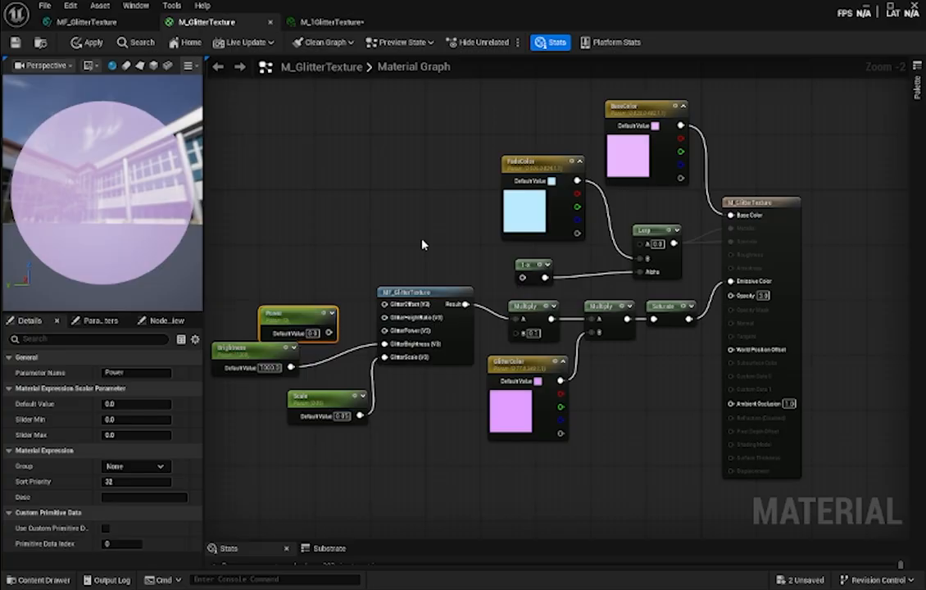
- Connect the Power parameter to the GlitterPower input of MF_GlitterTexture and place its node directly above Brightness
left_click_drag(329, 333, 384, 330)
left_click_drag(290, 313, 248, 304)
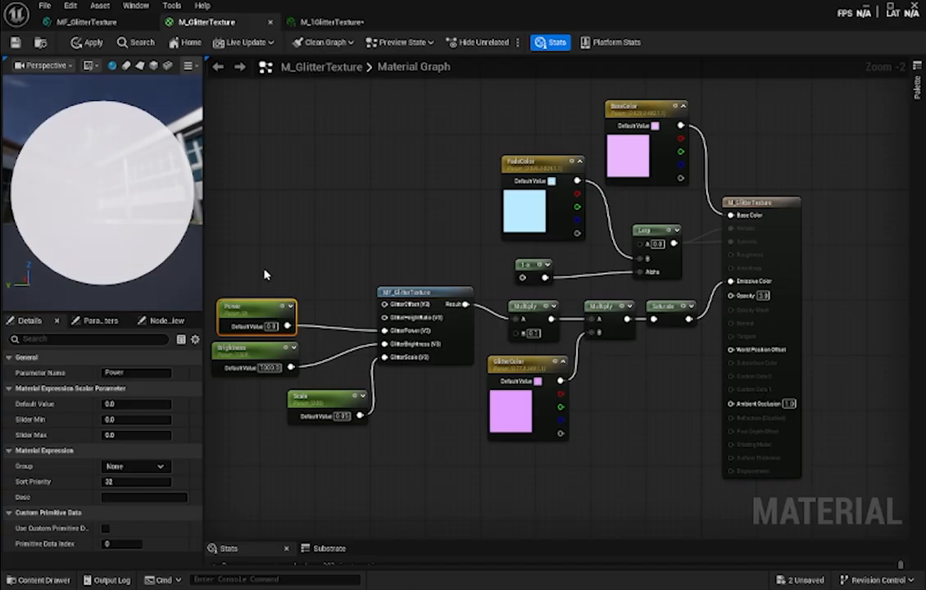
right_click(267, 275)
- Look up the constant feeding GlitterPower in the MF_GlitterTexture function and set the Power parameter's default value to 2
left_click(238, 293)
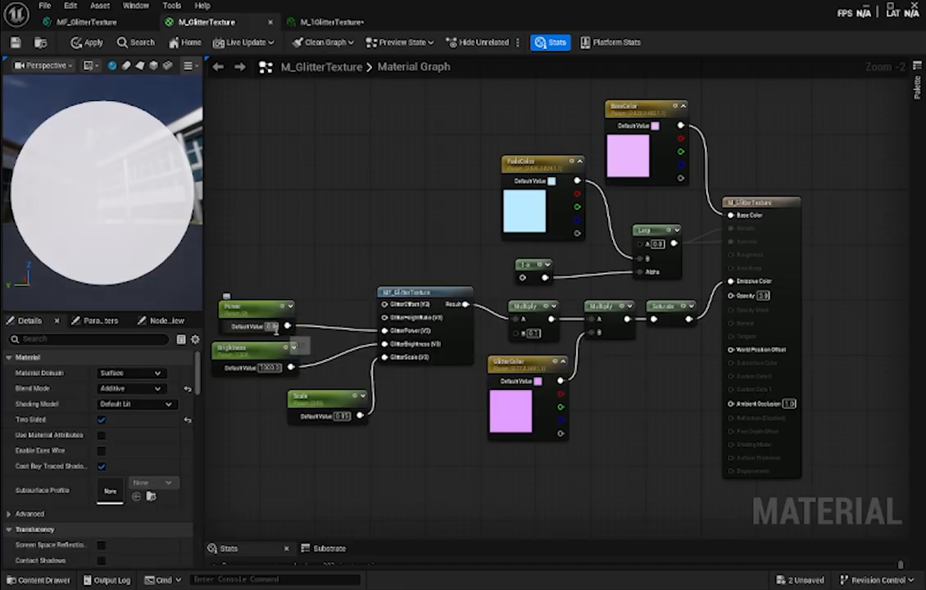
left_click(115, 22)
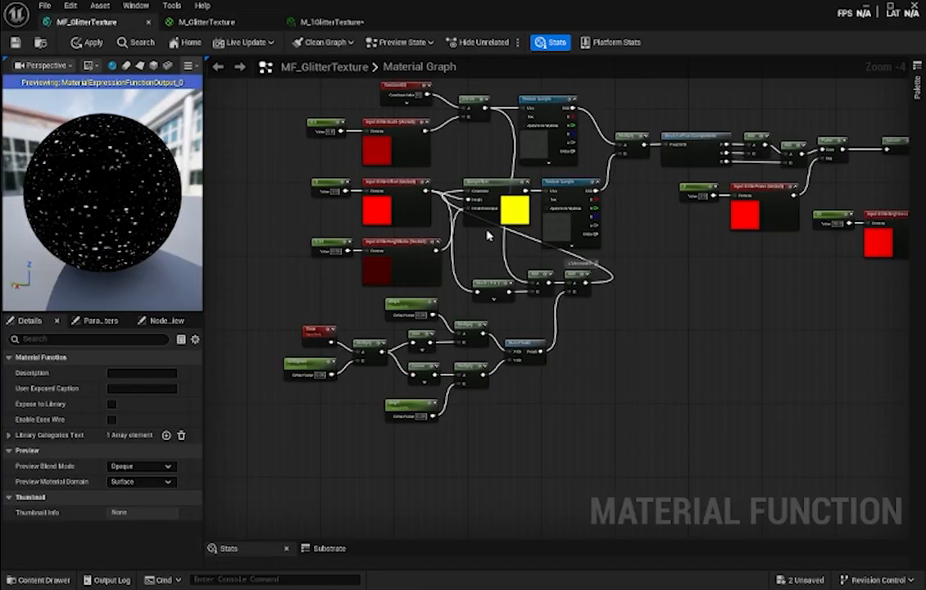
scroll(573, 197, "up", 2)
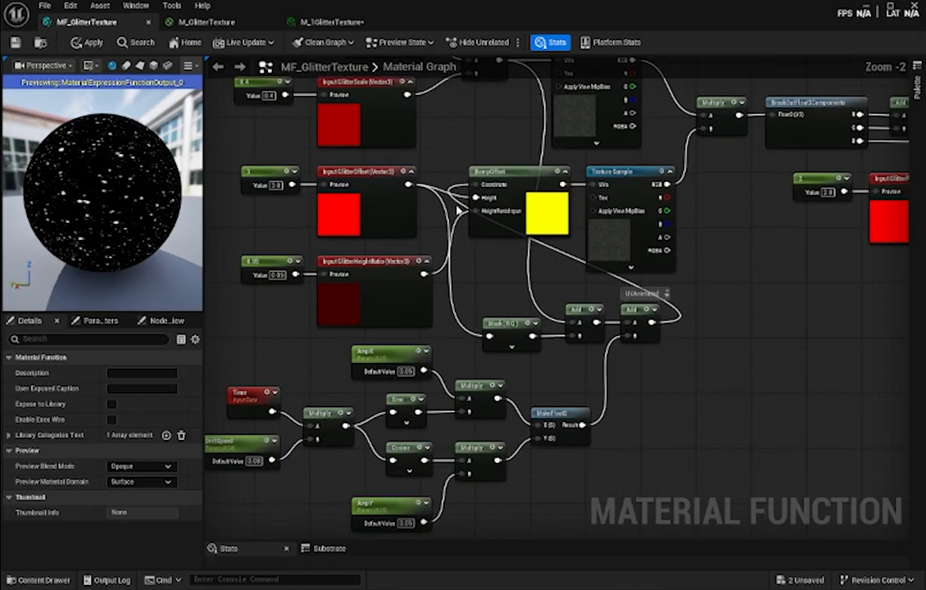
right_click_drag(715, 269, 325, 341)
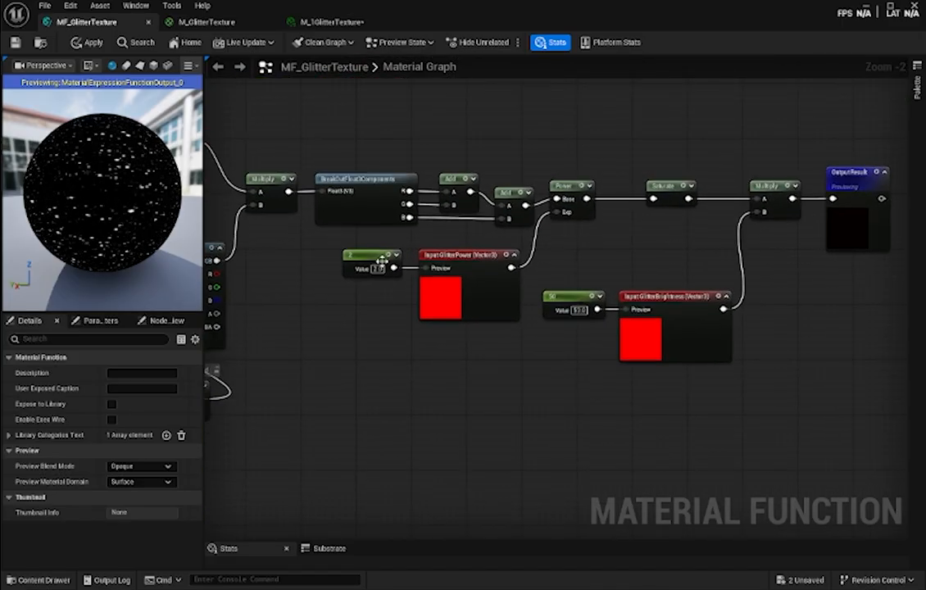
left_click(206, 22)
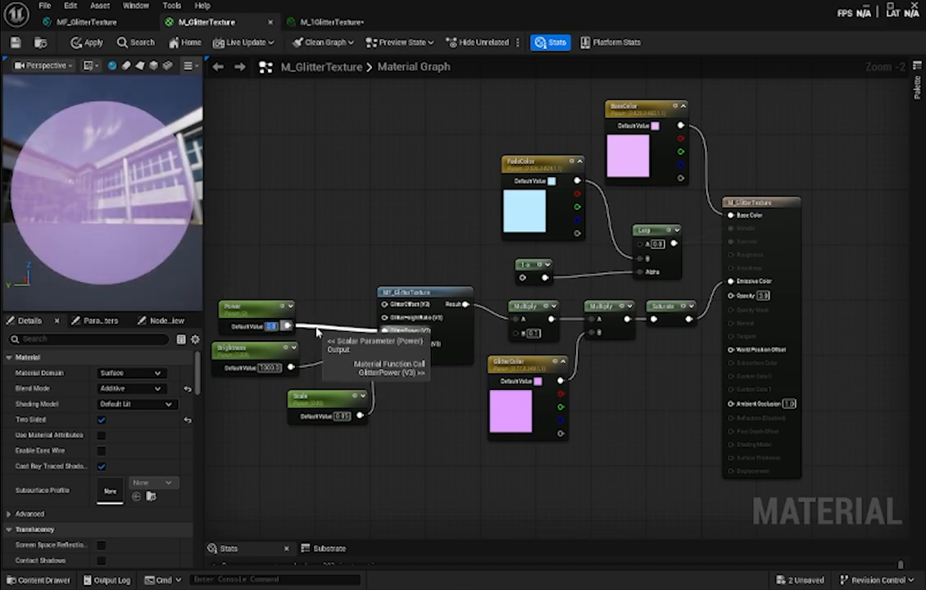
- Space the Power and Brightness nodes apart in the material graph and check the parameters listed in the M_1GlitterTexture instance
left_click_drag(259, 309, 258, 303)
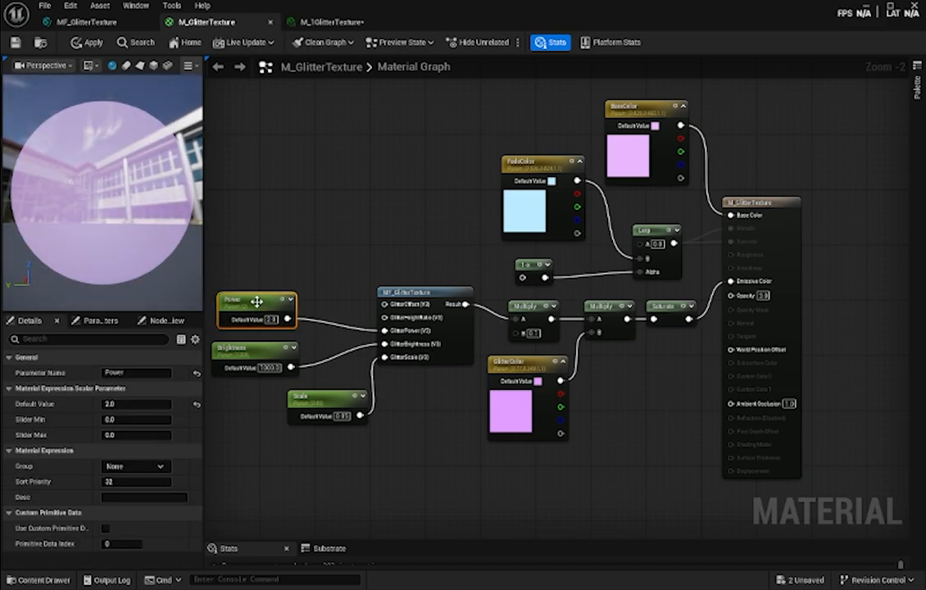
left_click_drag(251, 352, 250, 358)
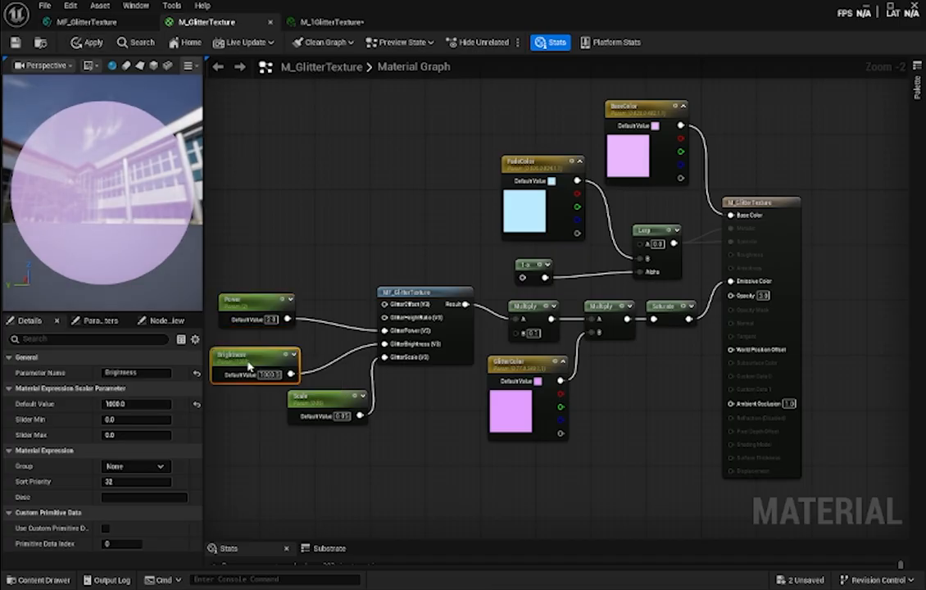
left_click_drag(257, 302, 257, 315)
left_click(328, 306)
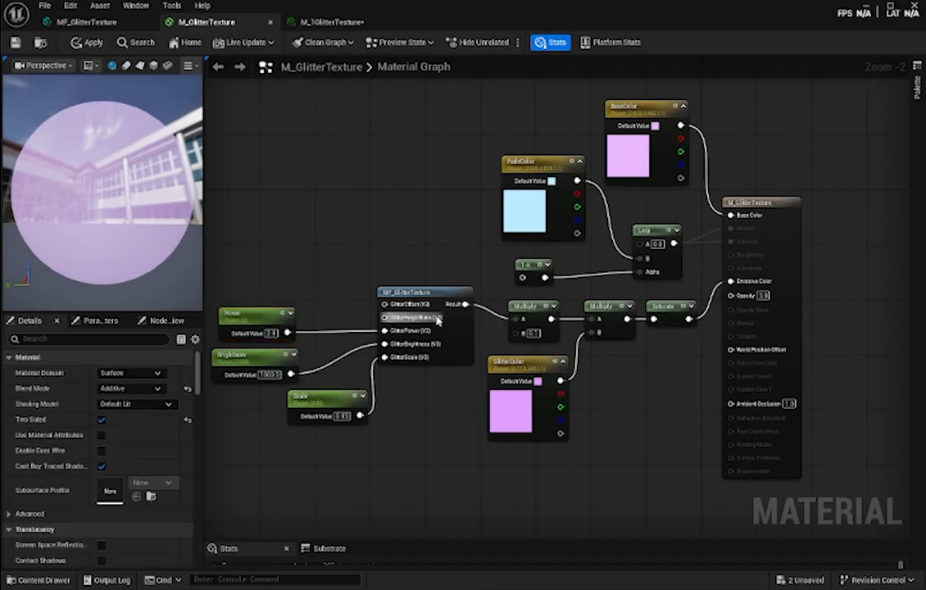
left_click(338, 22)
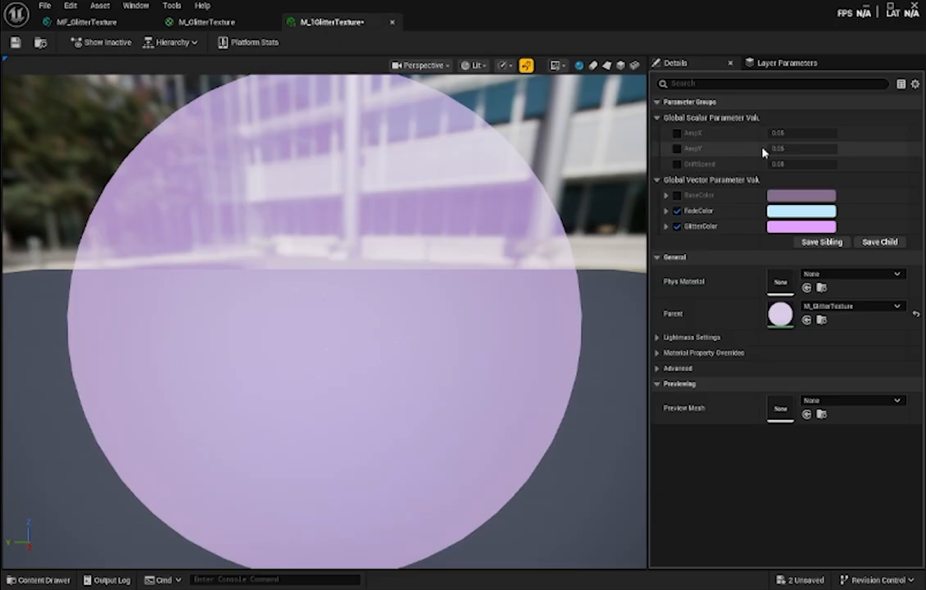
left_click(219, 24)
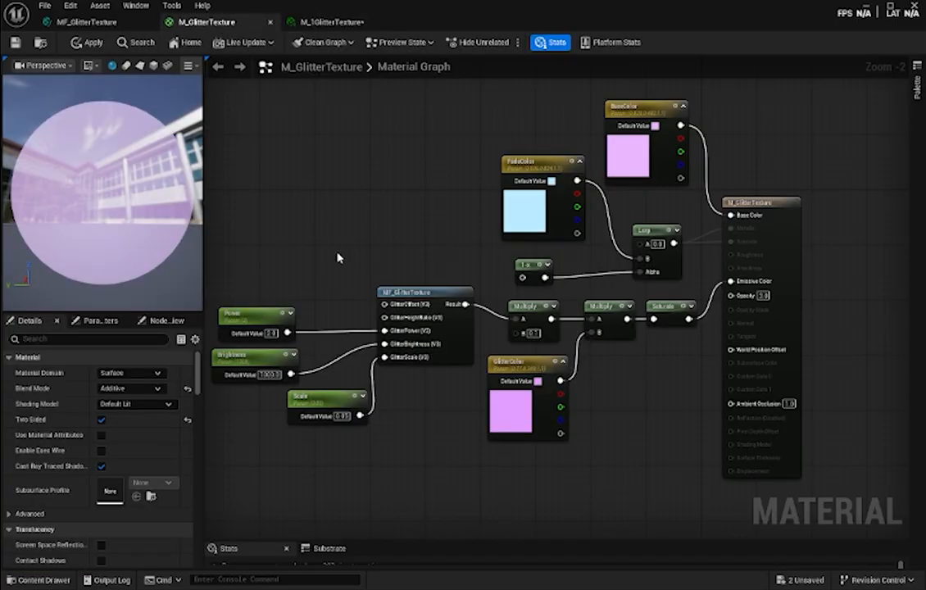
- Add a constant node above Power and convert it to a parameter named HeightRatio
right_click(222, 264)
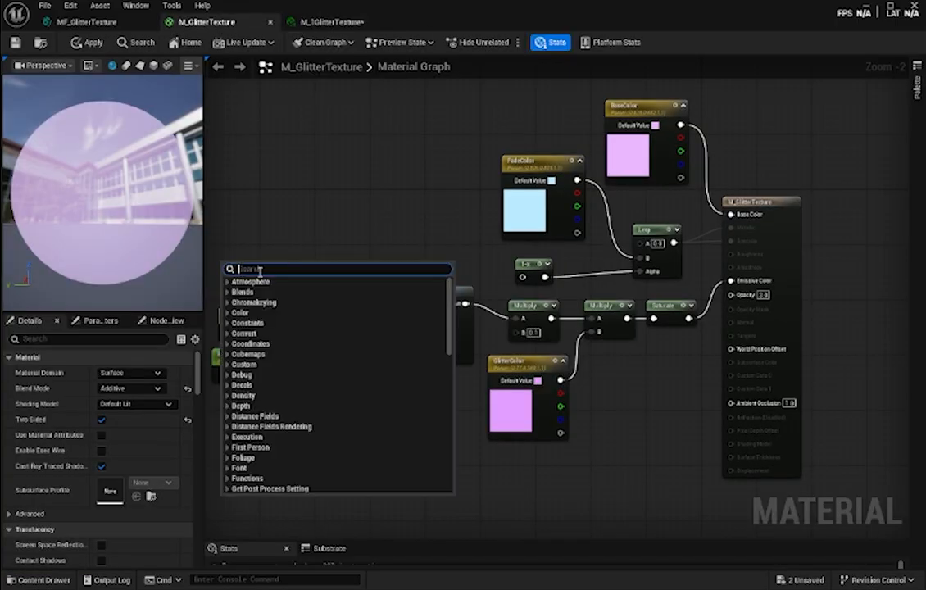
left_click(276, 237)
left_click(246, 283)
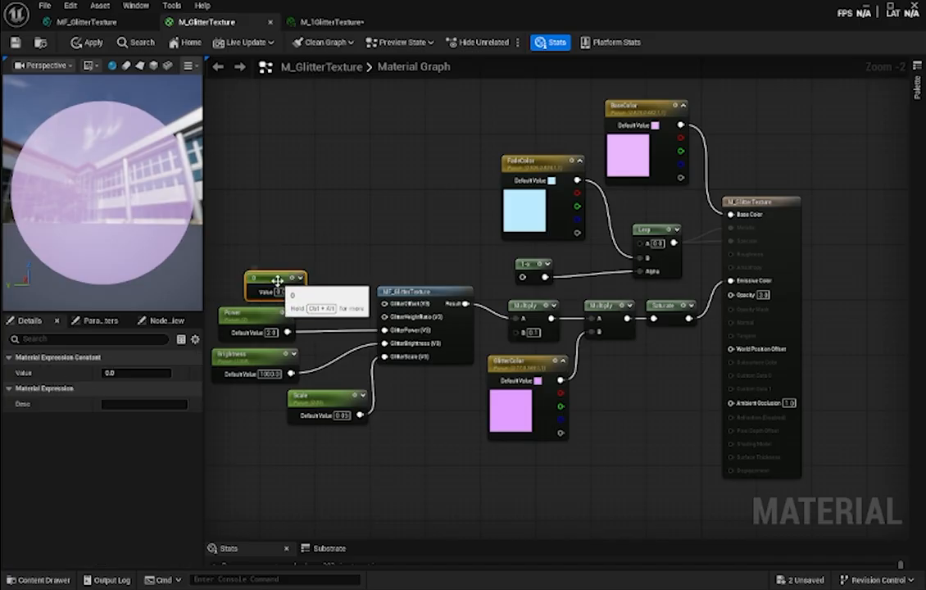
right_click(275, 285)
left_click(337, 317)
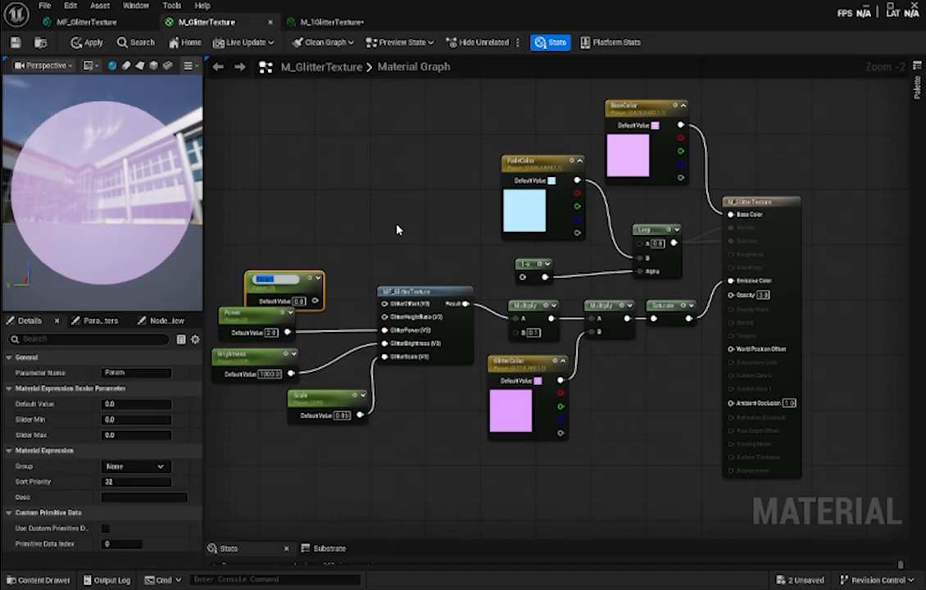
type("HeightRatio")
key("Return")
- Look up the constant feeding GlitterHeightRatio in MF_GlitterTexture and set the HeightRatio parameter's default value to 0.05
left_click(86, 22)
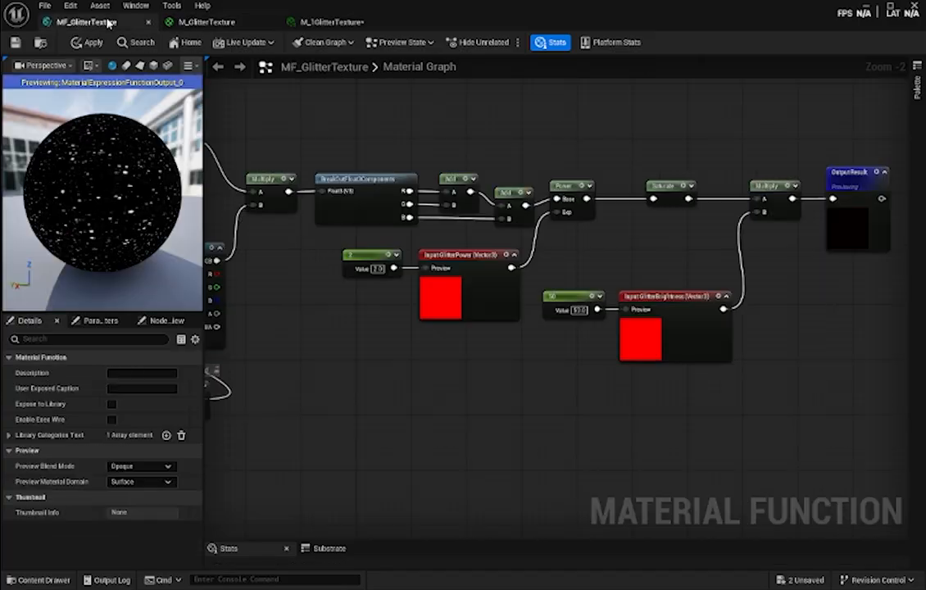
right_click_drag(361, 320, 916, 293)
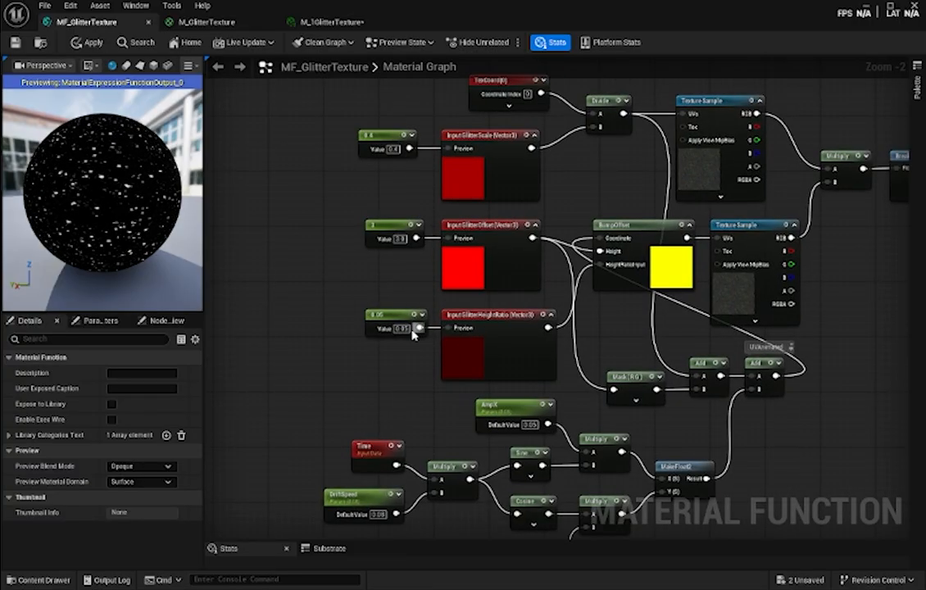
left_click(207, 23)
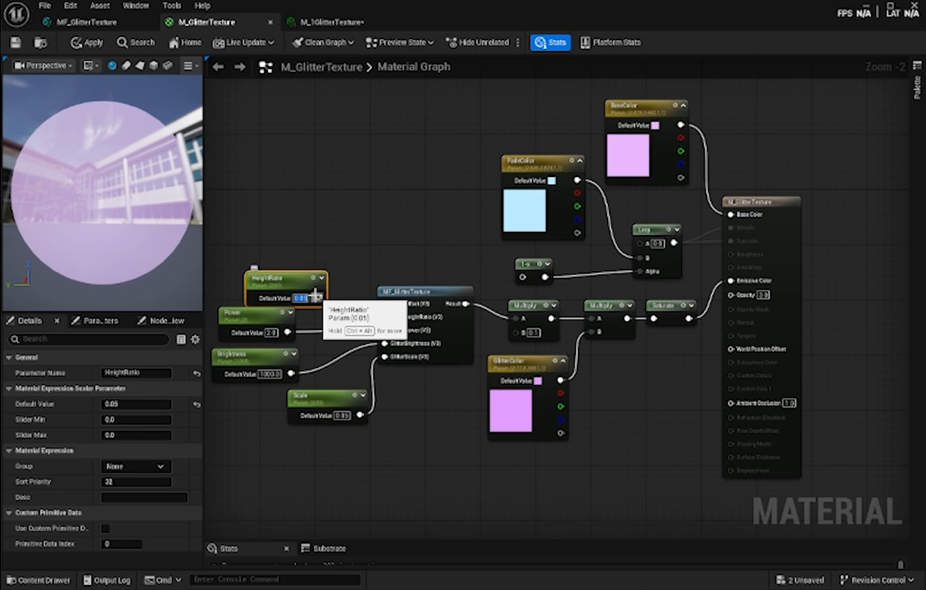
- Connect HeightRatio to the GlitterHeightRatio input and line its node up above Power
left_click_drag(318, 297, 385, 317)
left_click_drag(279, 278, 251, 272)
left_click(321, 242)
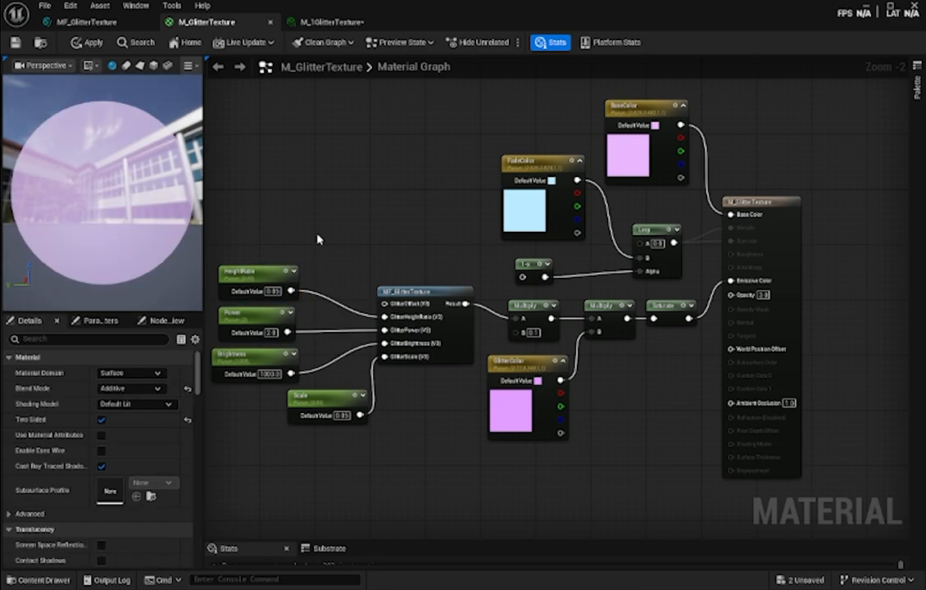
- Add a constant above HeightRatio, convert it to a parameter and set its default value to 3, matching the GlitterOffset constant in MF_GlitterTexture
left_click(319, 238)
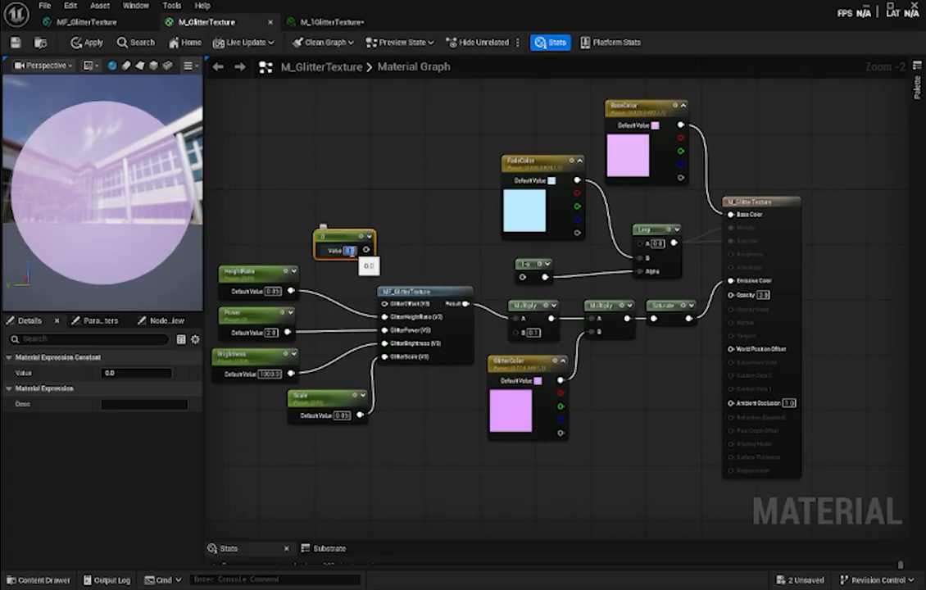
right_click(340, 245)
left_click(377, 277)
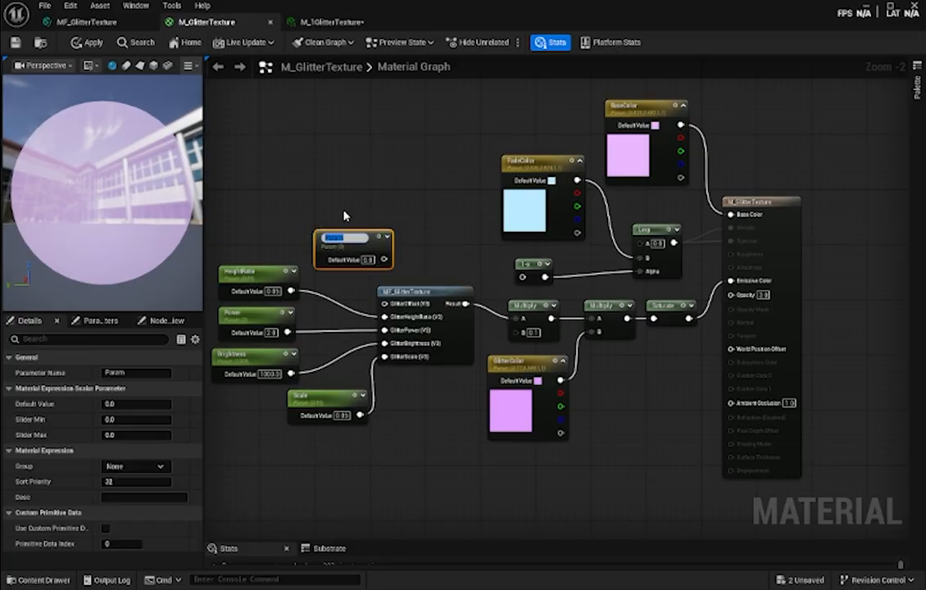
left_click(94, 22)
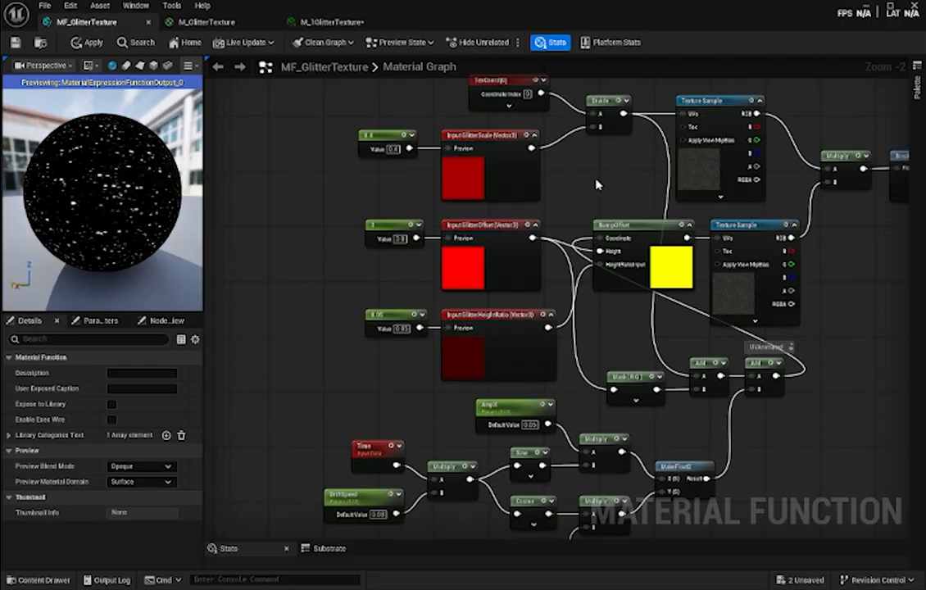
left_click(215, 24)
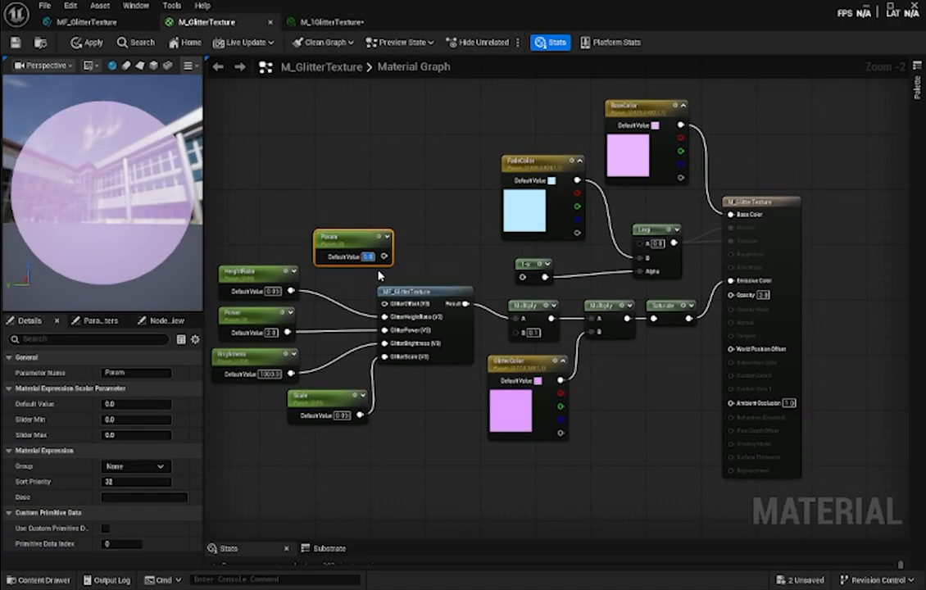
type("3")
key("Return")
- Name the new parameter Offset and connect it to the GlitterOffset input of MF_GlitterTexture
left_click(141, 374)
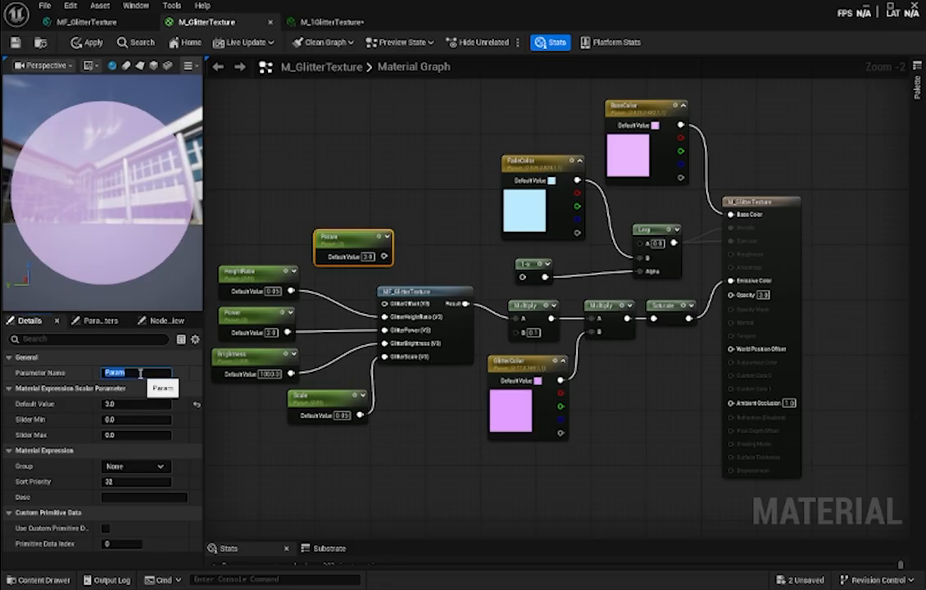
type("Offset")
key("Return")
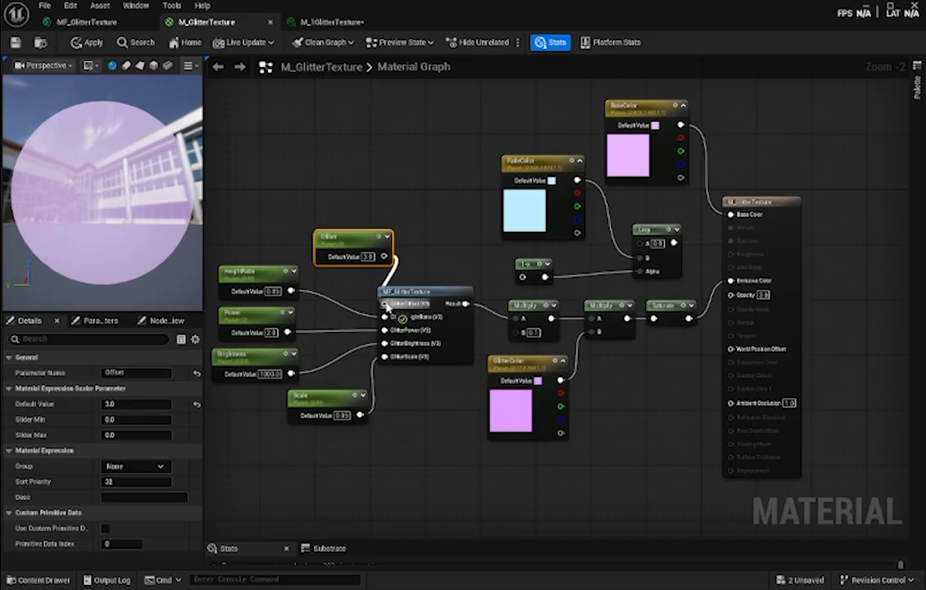
- Arrange the Offset and Scale nodes in one column with the other scalar parameters and save the material
left_click_drag(365, 235, 283, 227)
left_click_drag(315, 397, 249, 398)
left_click(411, 407)
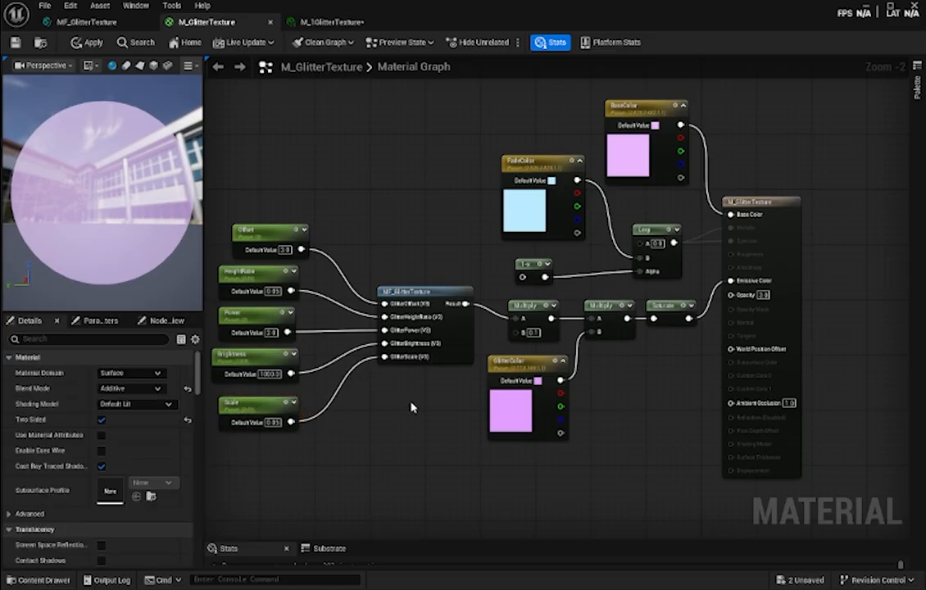
key("ctrl+s")
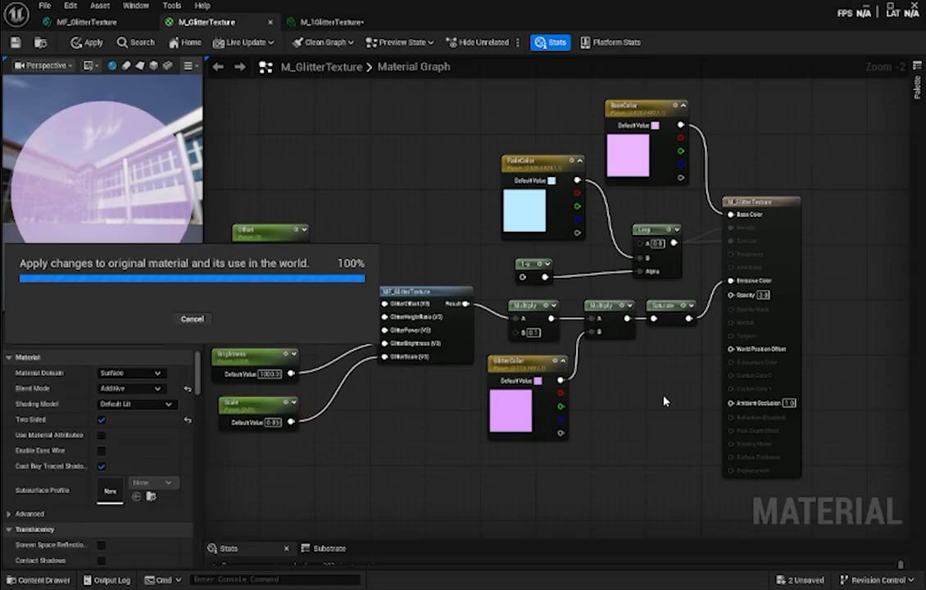
scroll(663, 402, "down", 1)
scroll(664, 401, "up", 2)
scroll(663, 401, "down", 2)
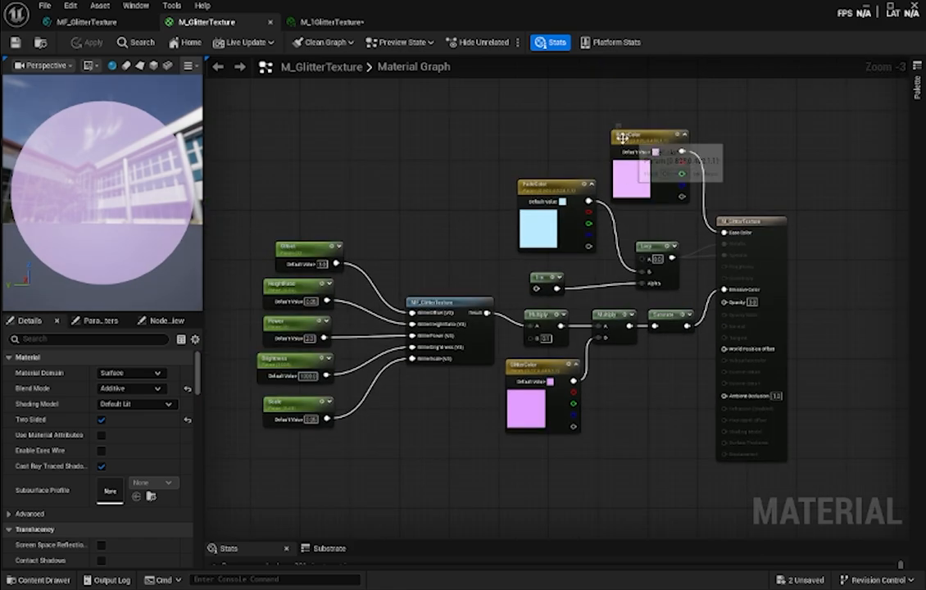
left_click(534, 374)
- In the M_1GlitterTexture instance, enable the overrides for AmpX, AmpY, Brightness, DriftSpeed, HeightRatio, Offset and Power
left_click(330, 25)
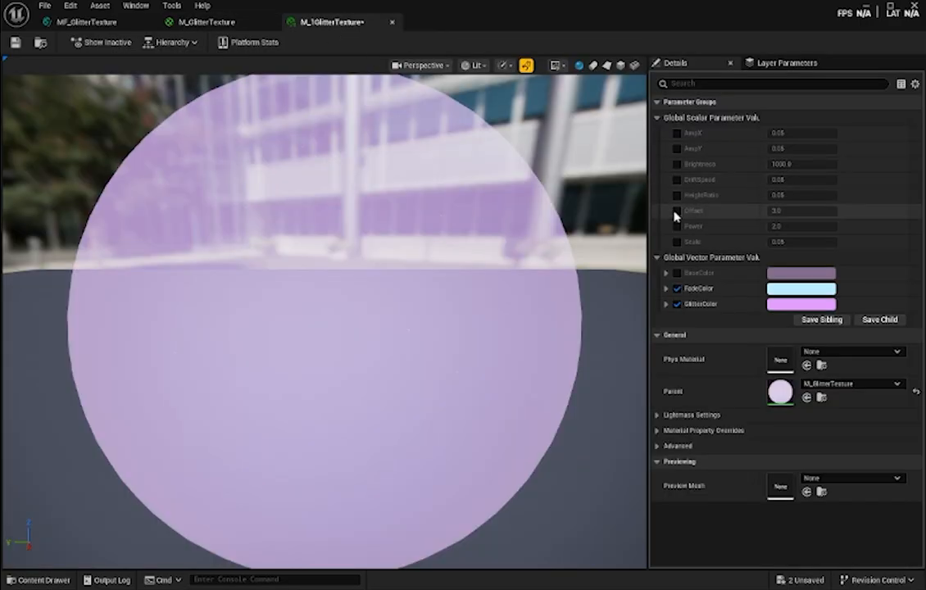
left_click(676, 164)
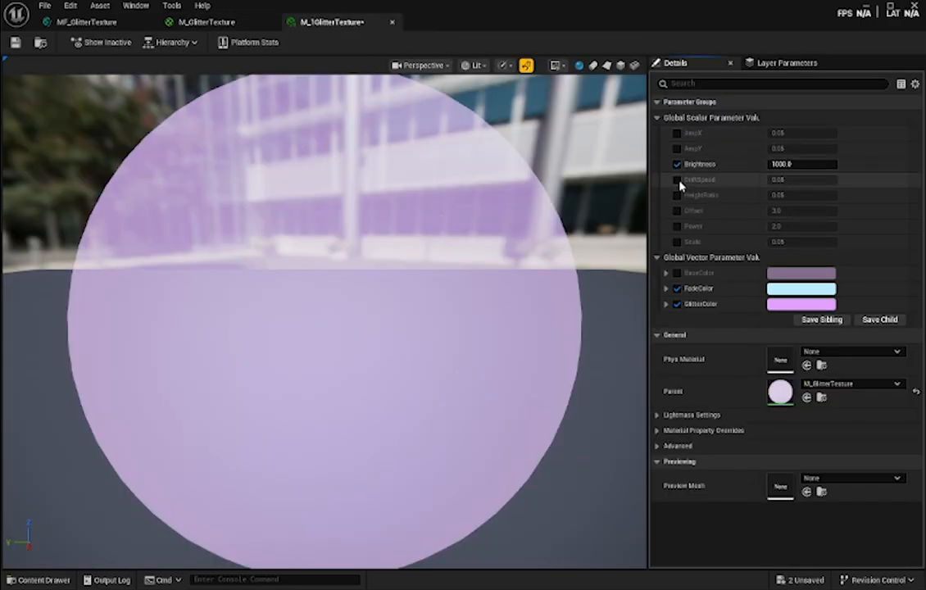
left_click(677, 179)
left_click(677, 148)
left_click(677, 133)
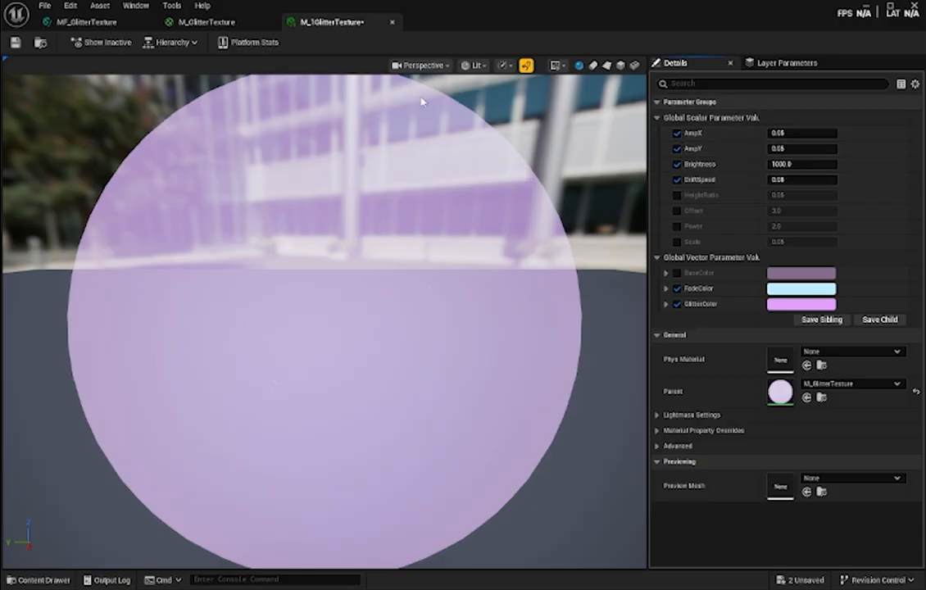
left_click(677, 195)
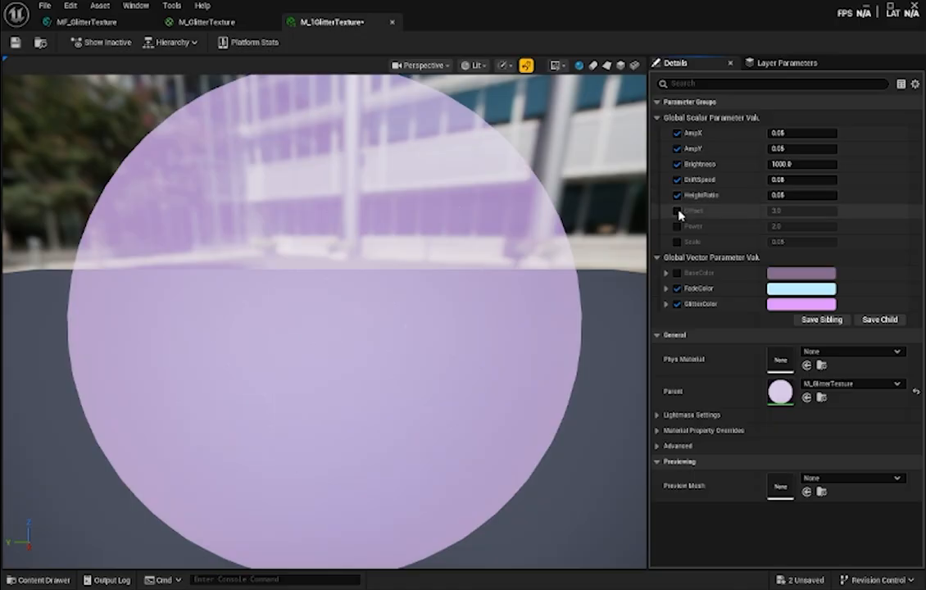
left_click(677, 210)
left_click(676, 226)
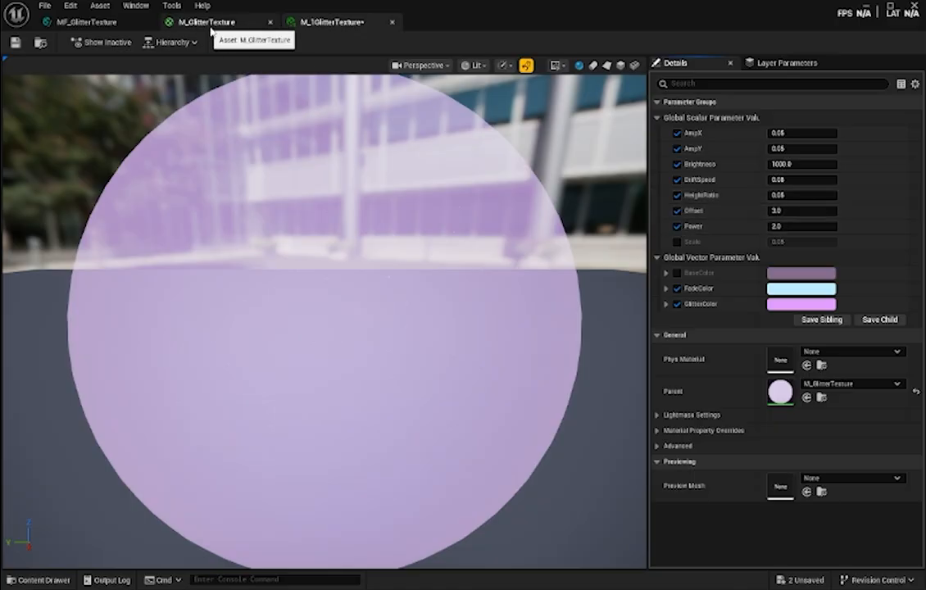
- Enable the overrides for the Scale and BaseColor parameters in the M_1GlitterTexture instance and view the whole preview sphere
left_click(678, 241)
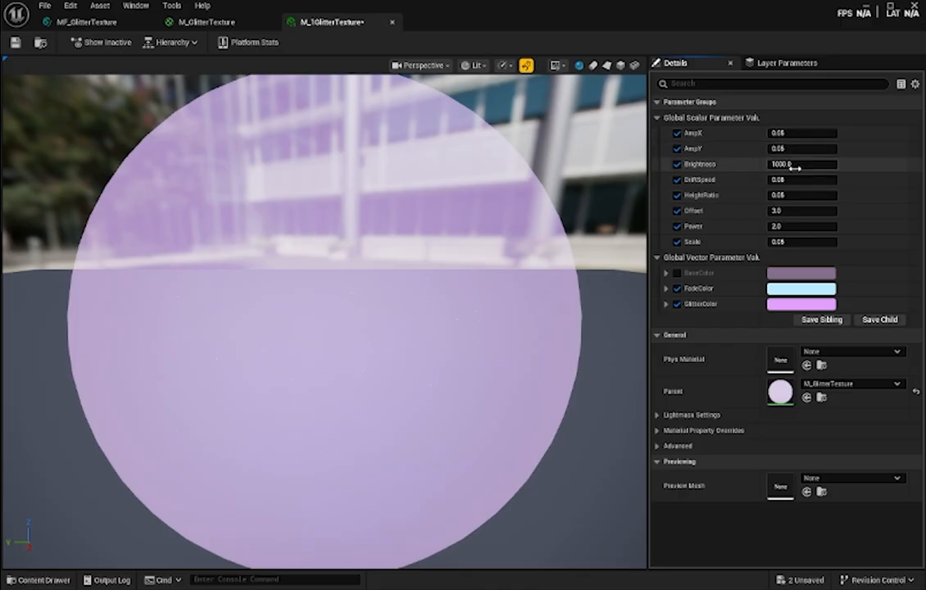
left_click(677, 273)
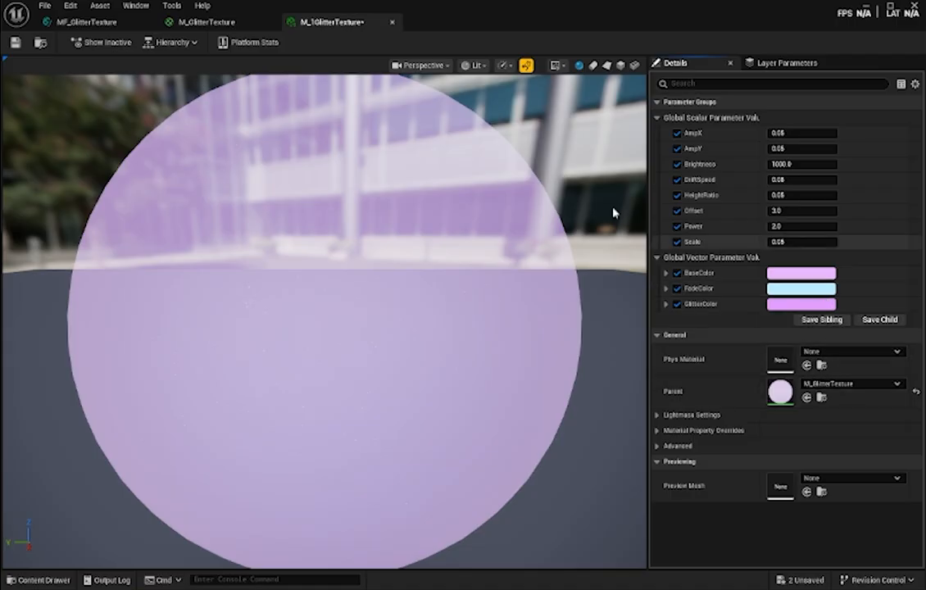
scroll(529, 288, "down", 5)
scroll(532, 288, "up", 5)
scroll(532, 287, "down", 2)
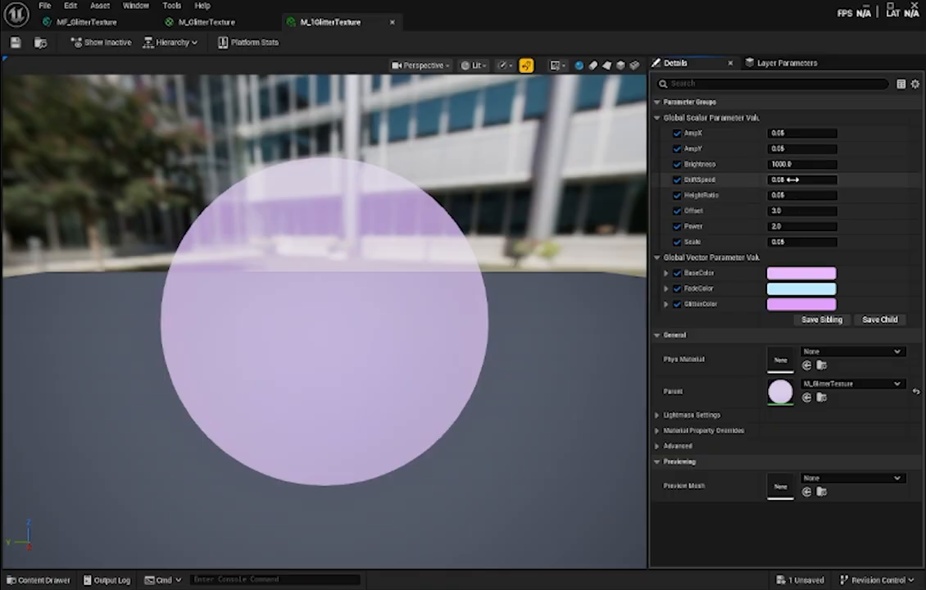
- Set the Scale parameter of the M_1GlitterTexture instance to 1
left_click(785, 242)
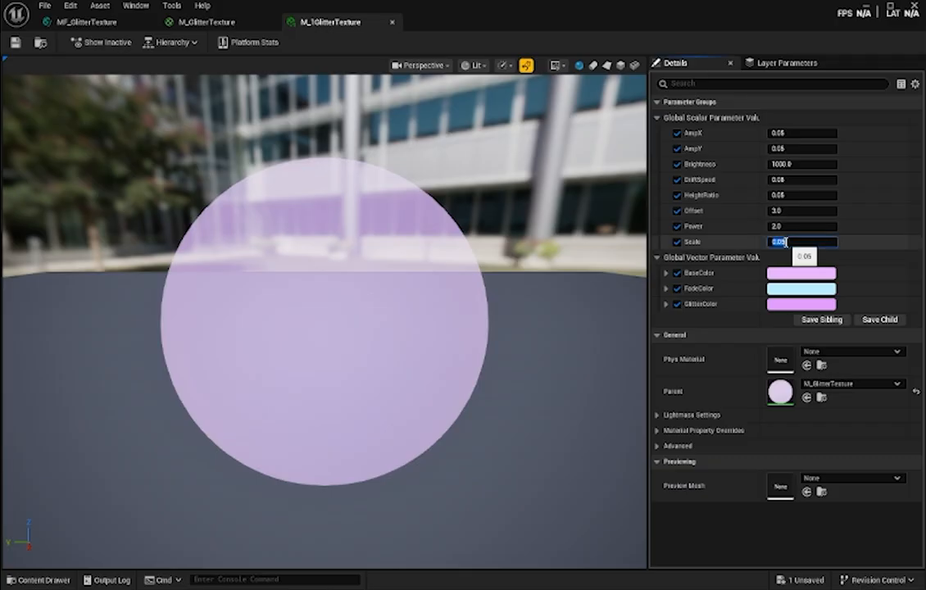
type("1")
key("Return")
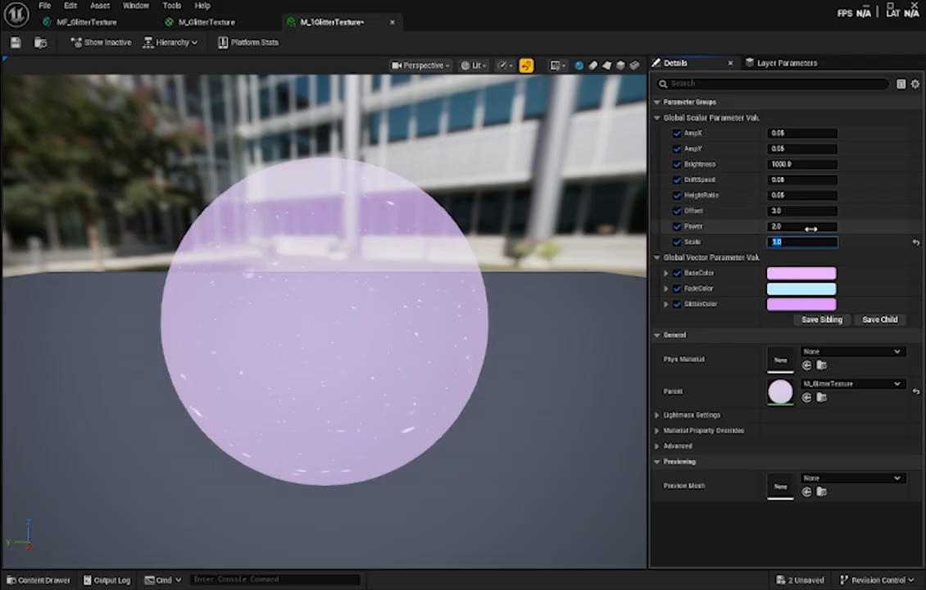
- Set DriftSpeed to 0.15 and turn on realtime rendering for the material instance preview
left_click(792, 178)
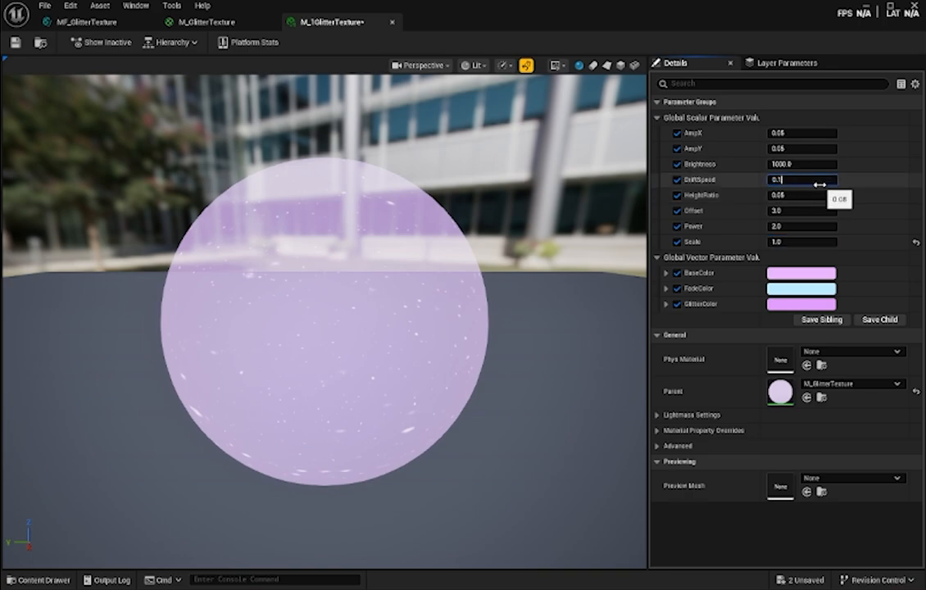
type("0.15")
key("Return")
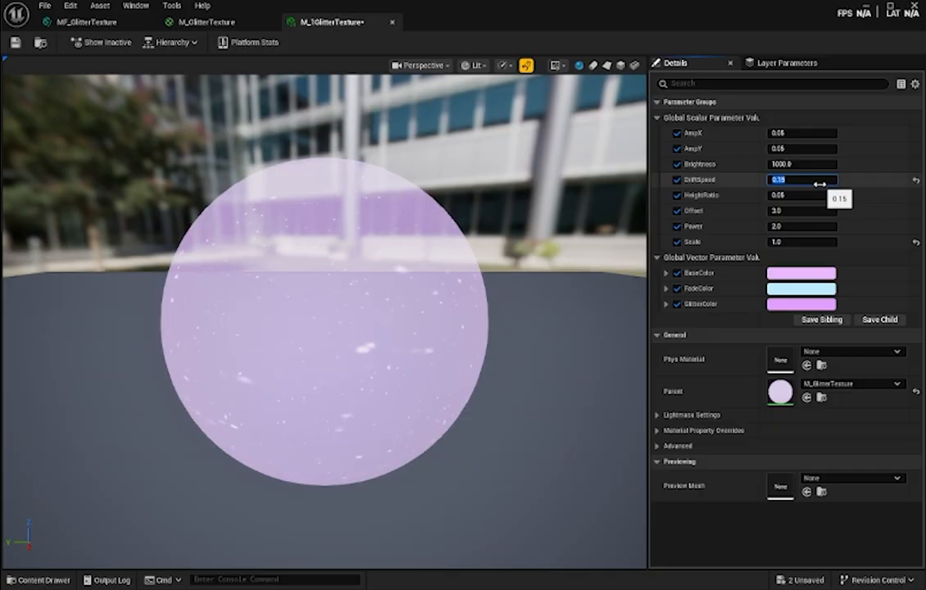
left_click(526, 65)
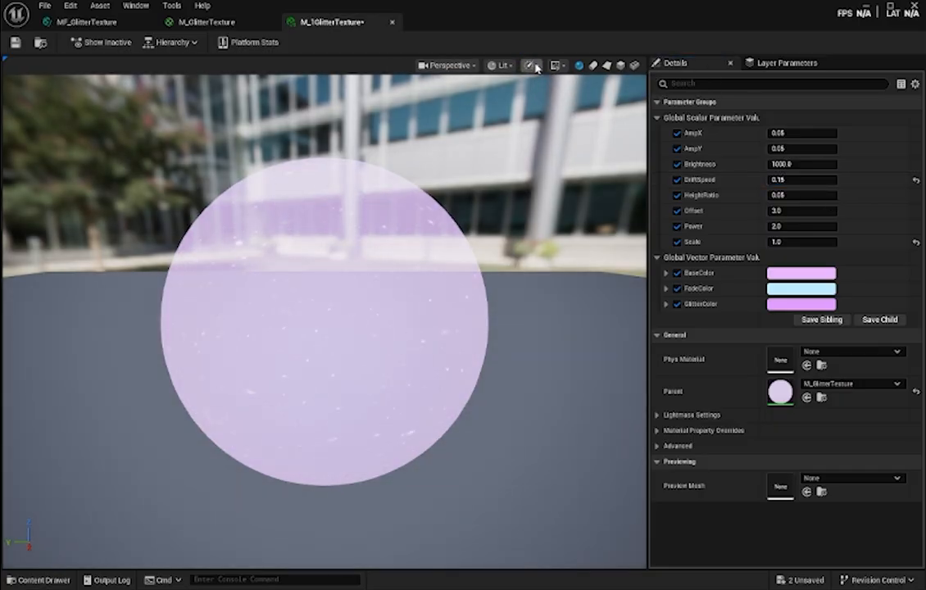
left_click_drag(519, 129, 442, 126)
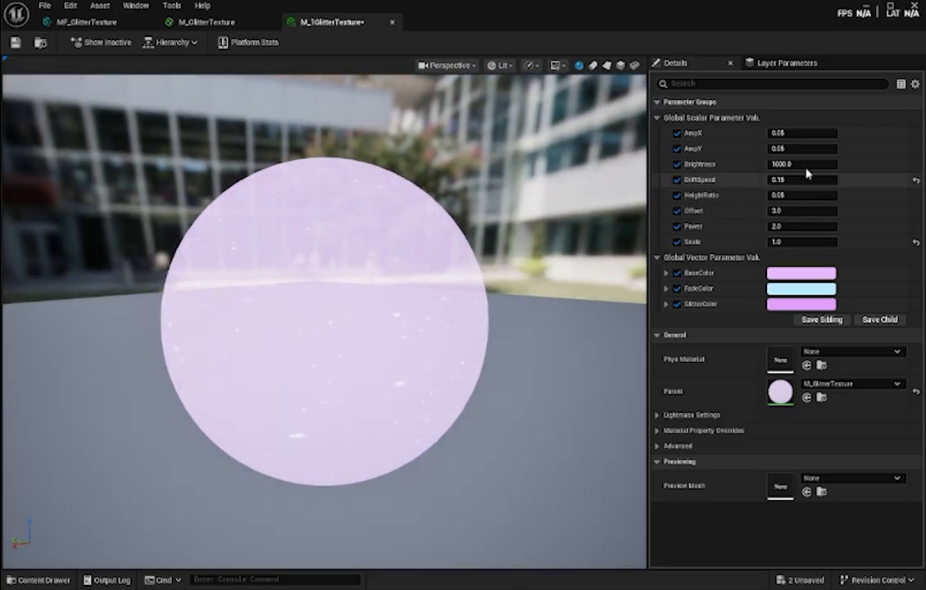
- Reset DriftSpeed to its default, try a value of 0.2 and check the glitter motion on the sphere
left_click(916, 180)
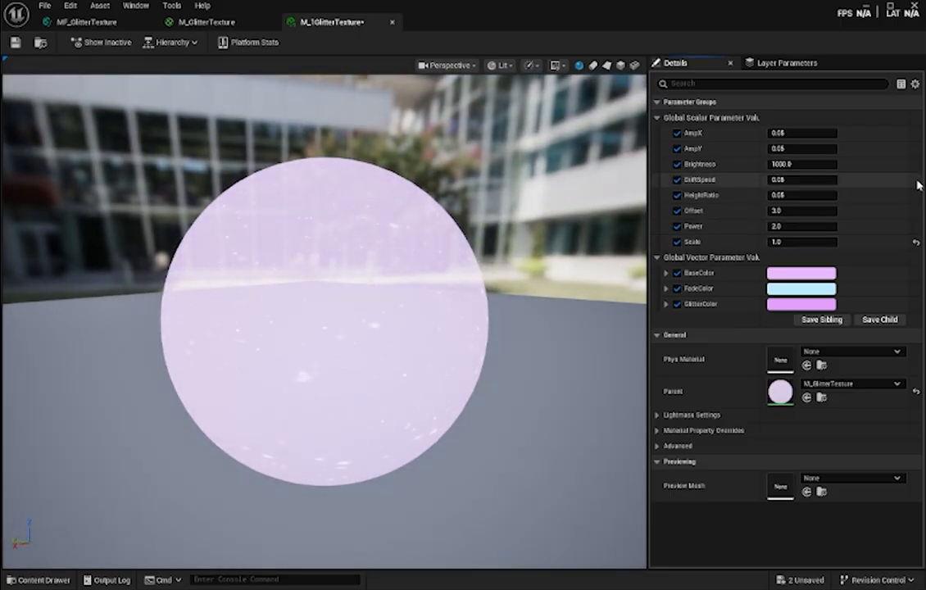
left_click(791, 181)
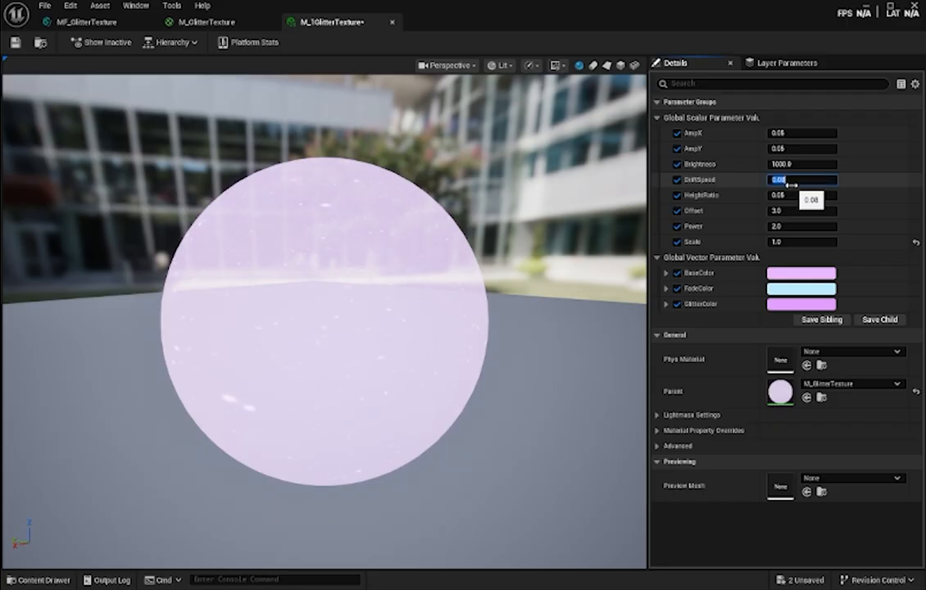
type("0.2")
key("Return")
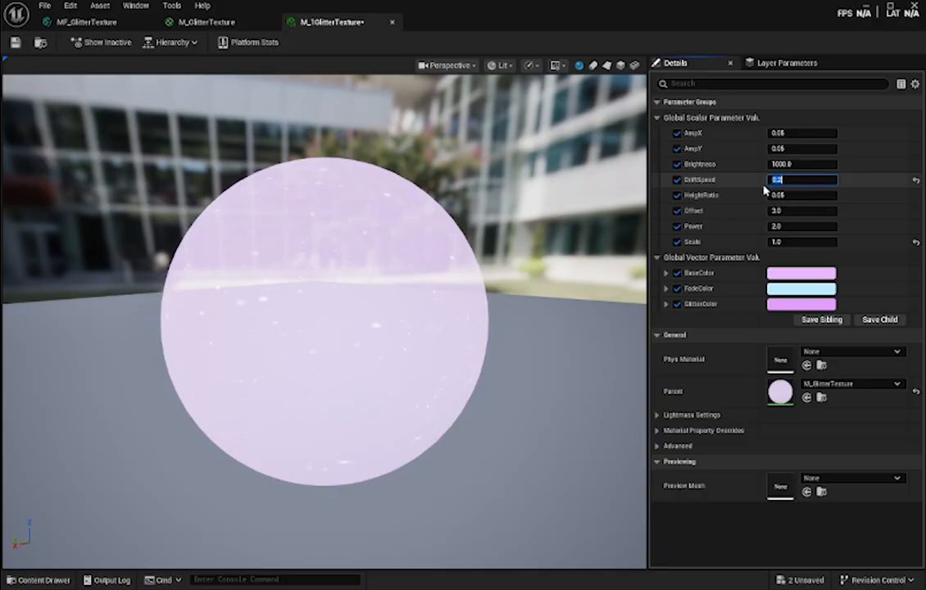
left_click_drag(434, 352, 476, 368)
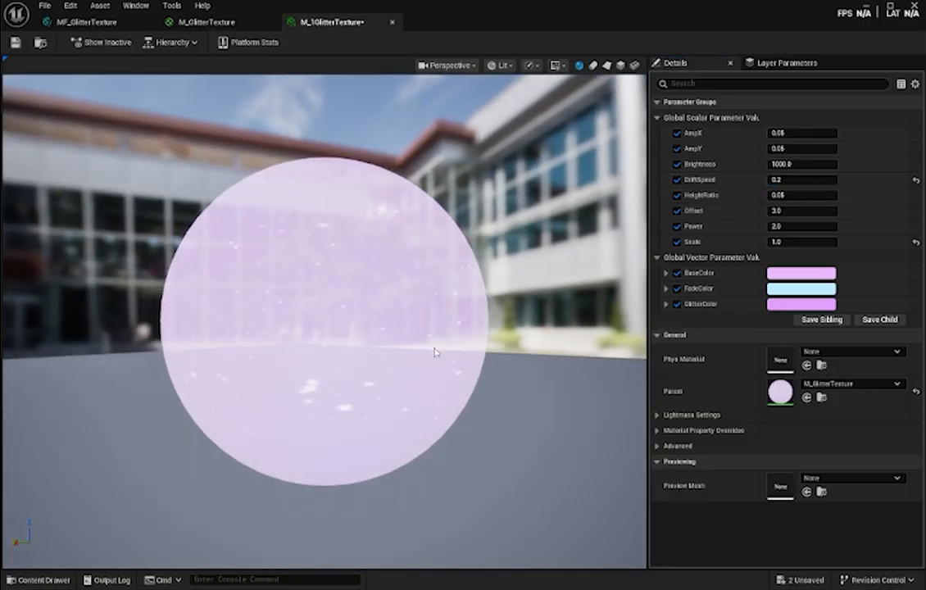
- Change DriftSpeed back to 0.15 and check the glitter motion on the preview sphere
left_click(790, 180)
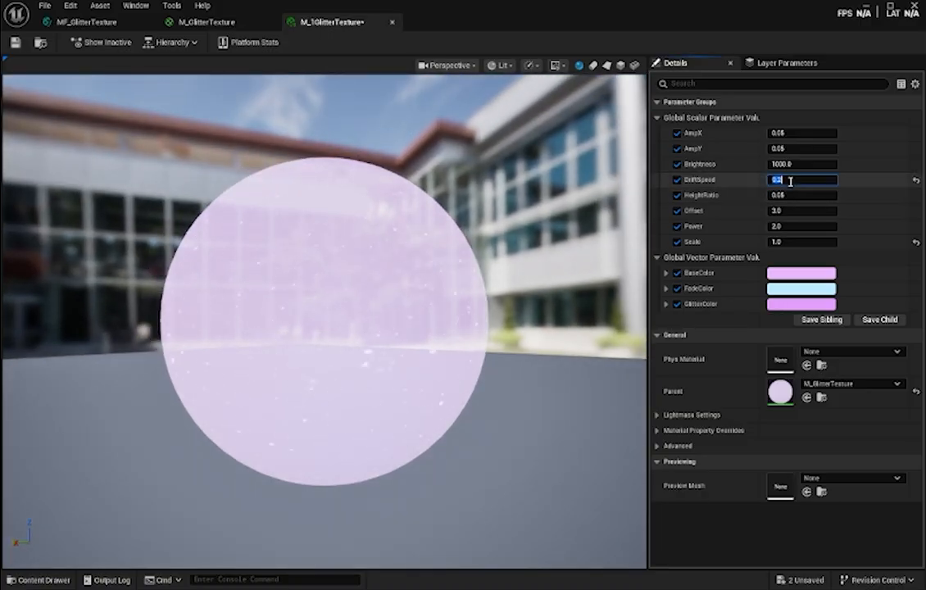
type("0.15")
key("Return")
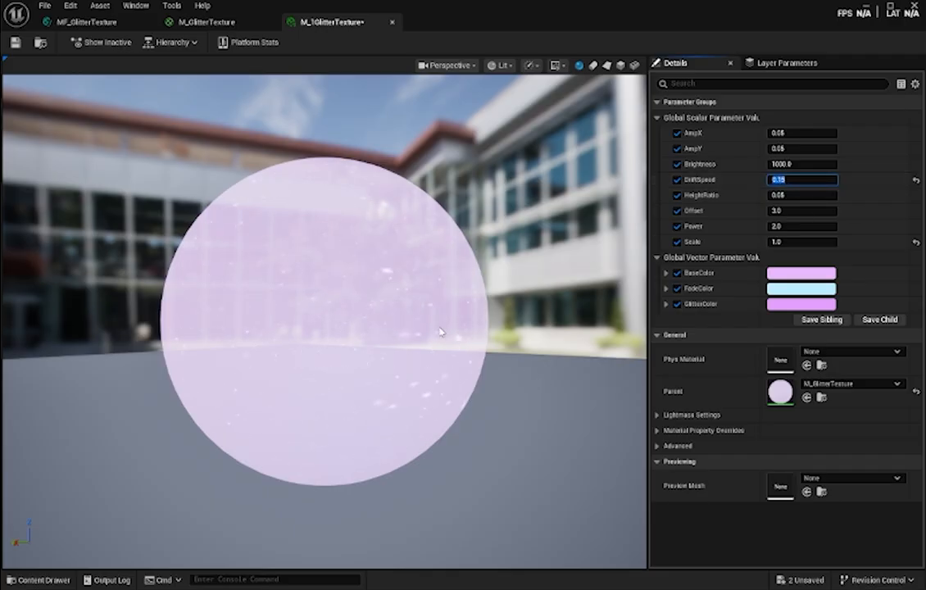
left_click_drag(440, 331, 447, 344)
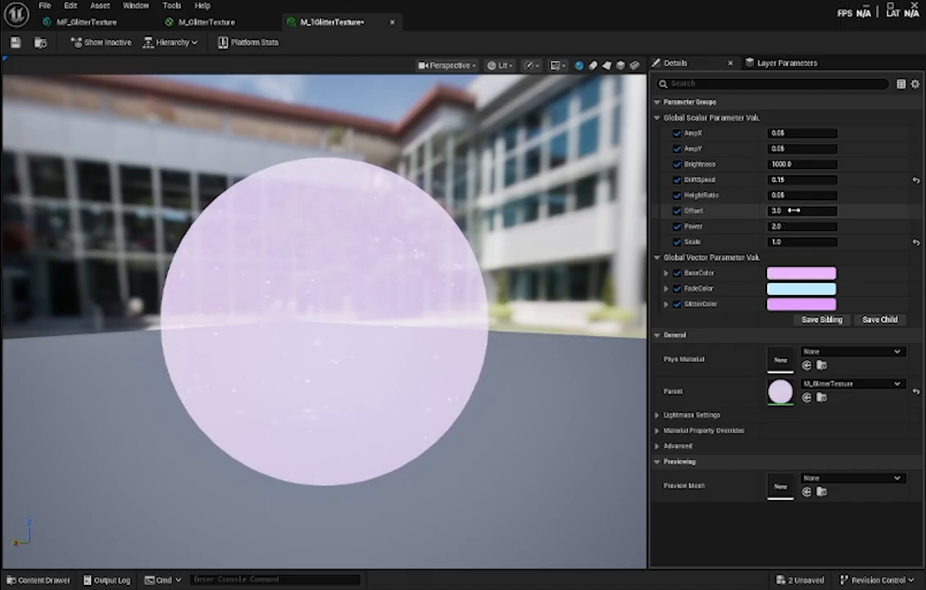
- Try a yellow-orange BaseColor with R 1.0, G 0.517 and B 0.11
left_click(792, 164)
left_click(822, 278)
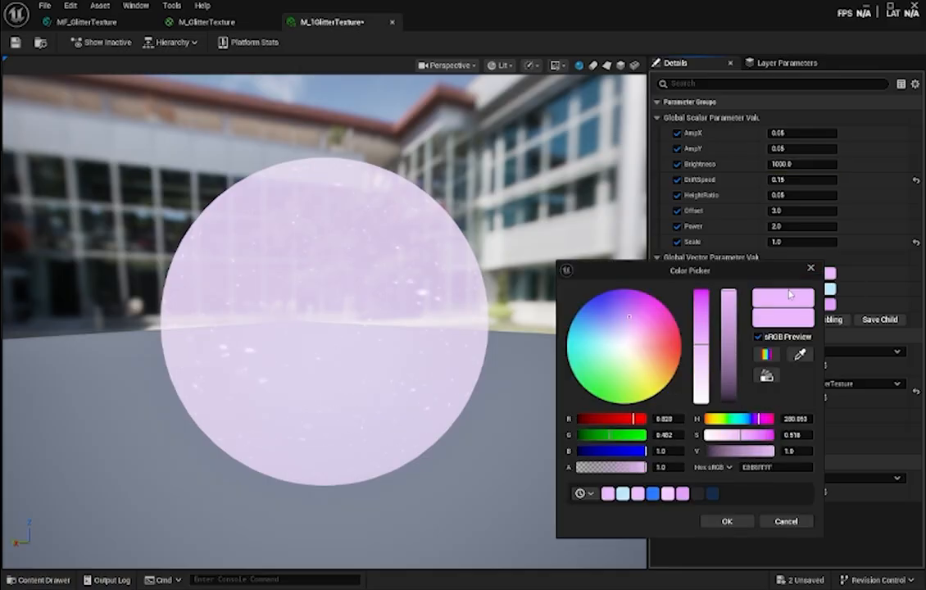
left_click_drag(626, 366, 670, 373)
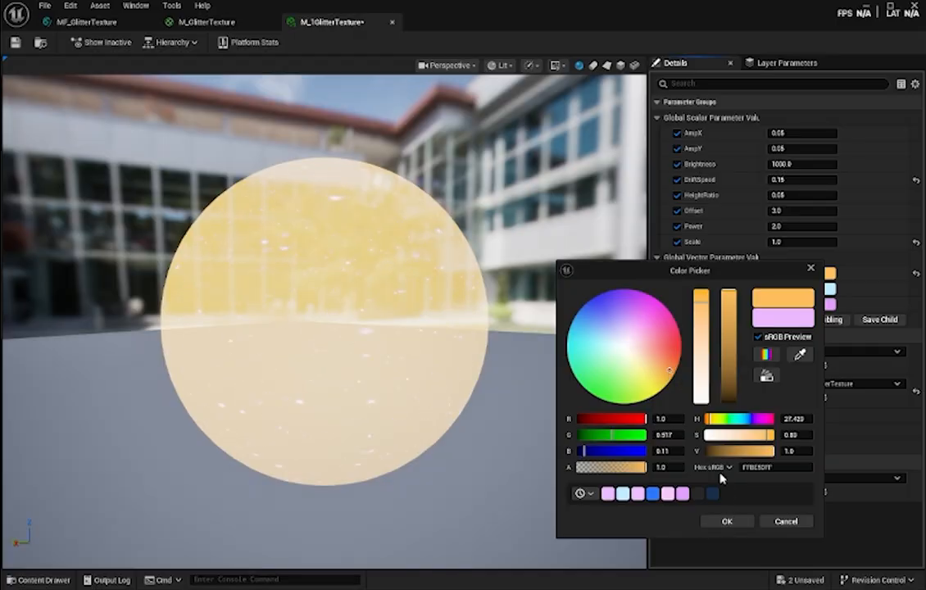
left_click(727, 521)
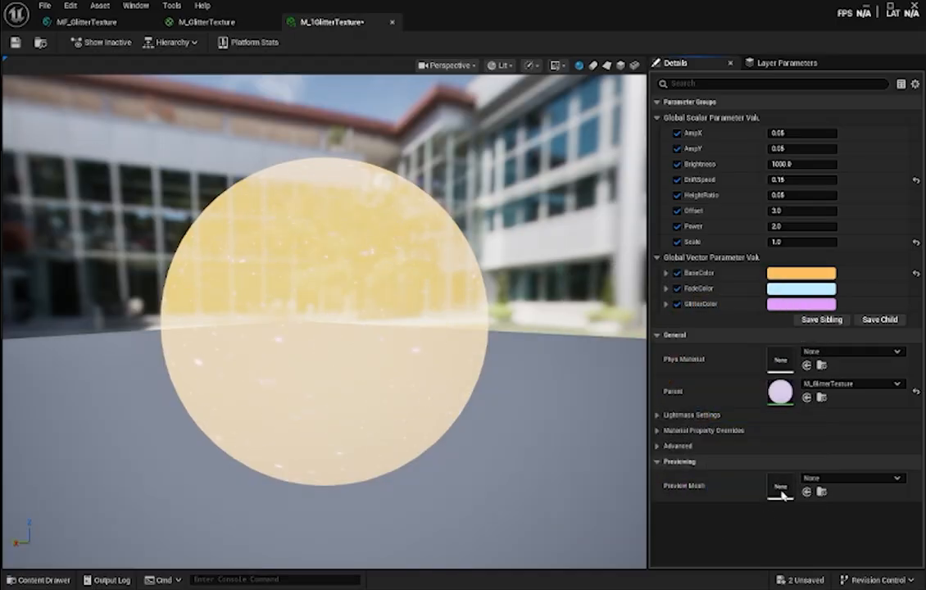
- Set FadeColor to a coral red with R 1.0, G 0.148 and B 0.143
left_click(789, 292)
left_click_drag(612, 367, 641, 347)
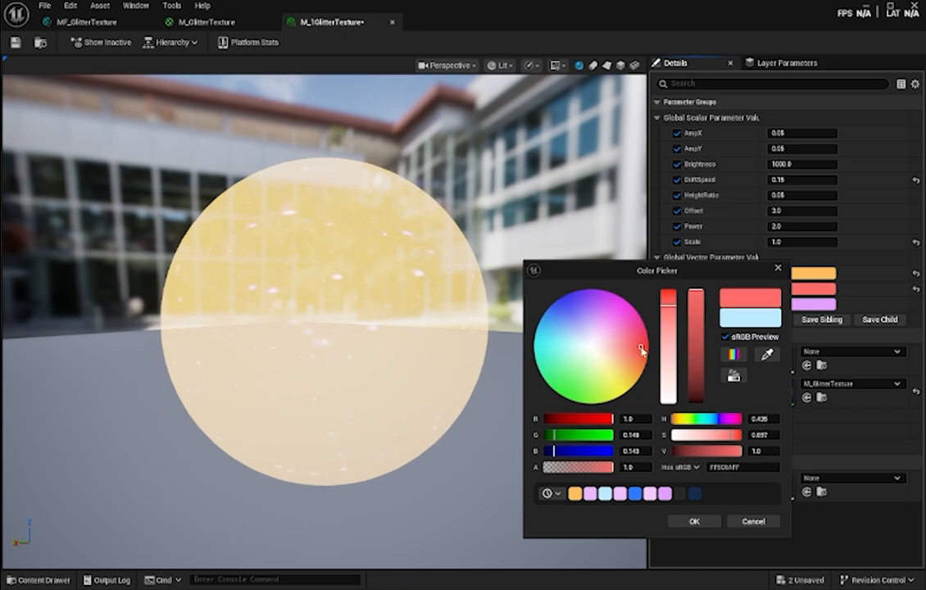
left_click(694, 522)
- Try an orange GlitterColor with a hue of about 13 and inspect it on the preview sphere
left_click(815, 304)
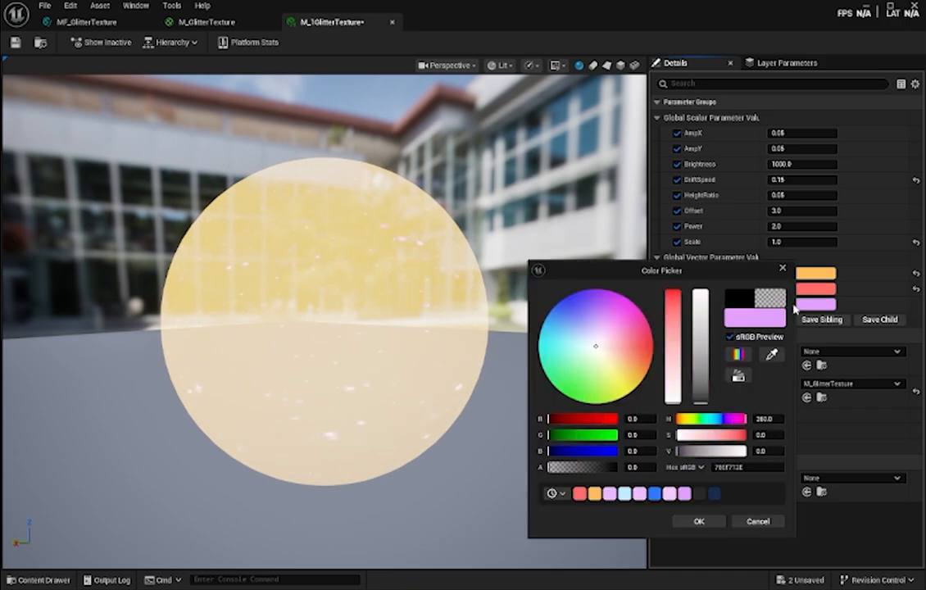
left_click_drag(638, 367, 647, 362)
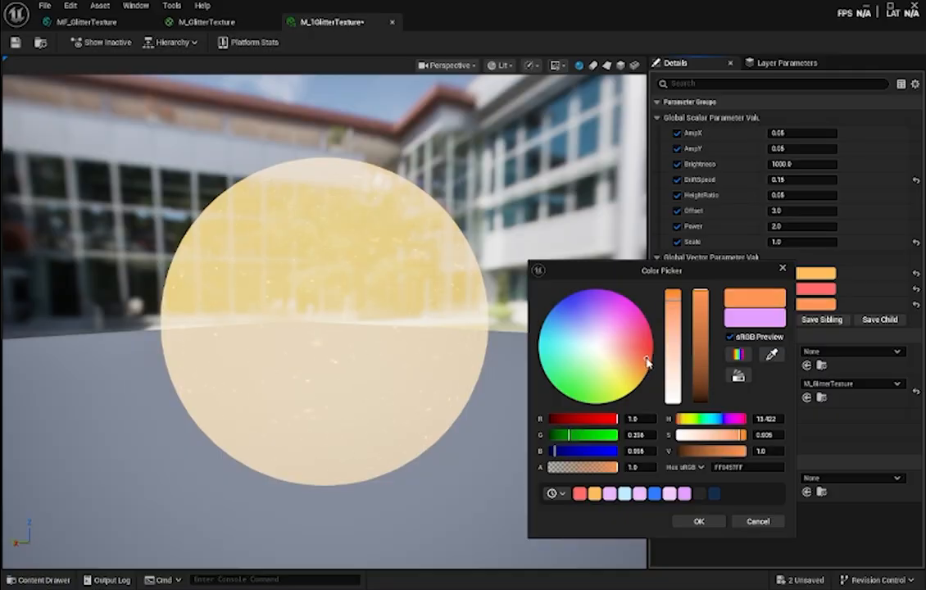
left_click(699, 522)
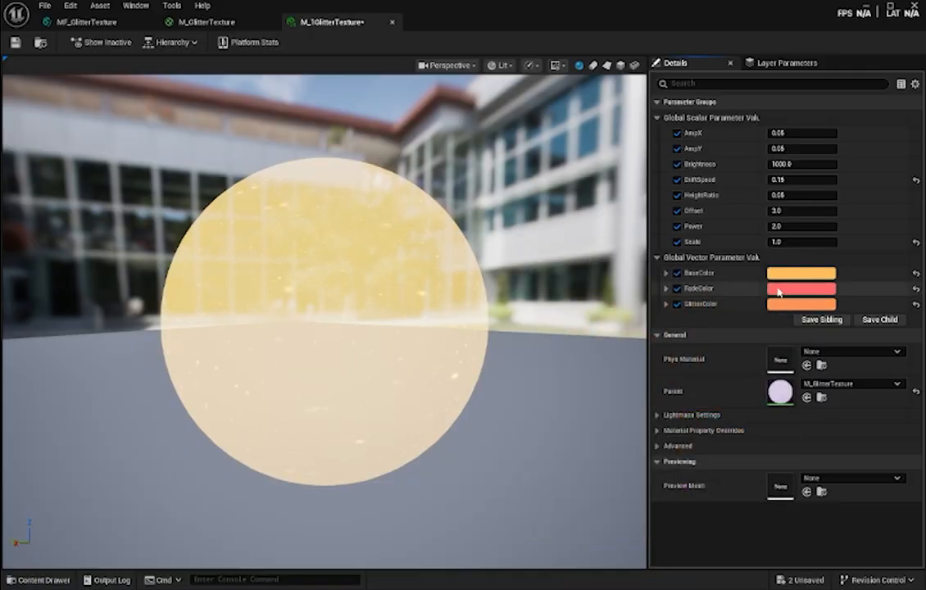
left_click_drag(411, 300, 352, 303)
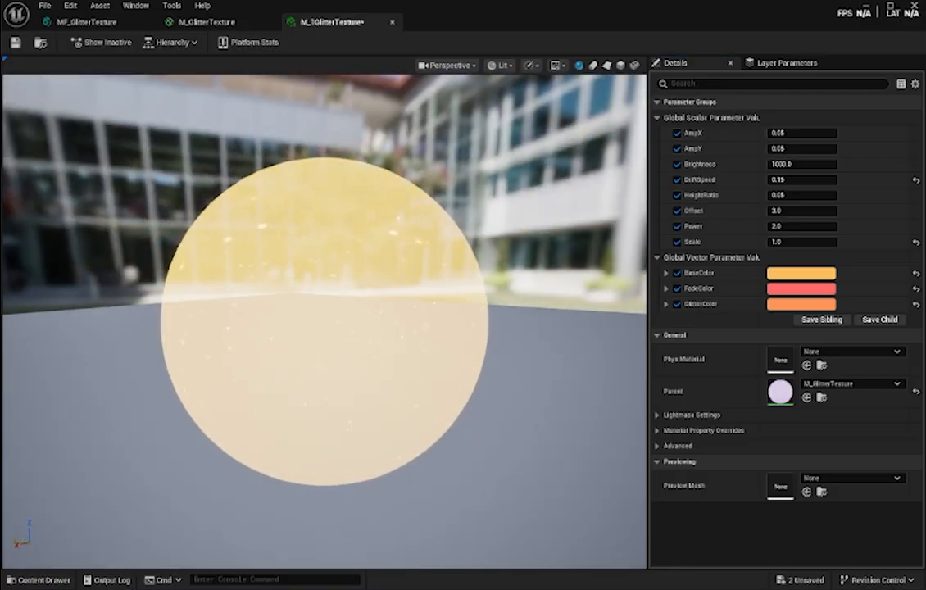
- Try several hues for BaseColor and settle on a near-white with R 0.972, G 0.979 and B 1.0
left_click(807, 272)
left_click(608, 382)
left_click(586, 350)
left_click(590, 377)
left_click(598, 318)
left_click(626, 318)
left_click(641, 357)
left_click(628, 380)
left_click(611, 385)
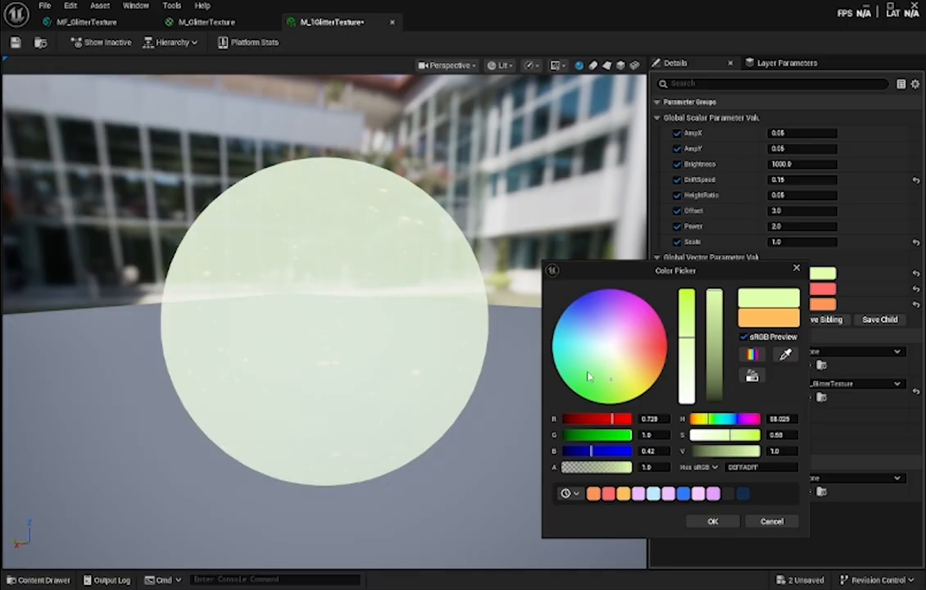
left_click(589, 366)
left_click(591, 341)
left_click(589, 347)
left_click(608, 348)
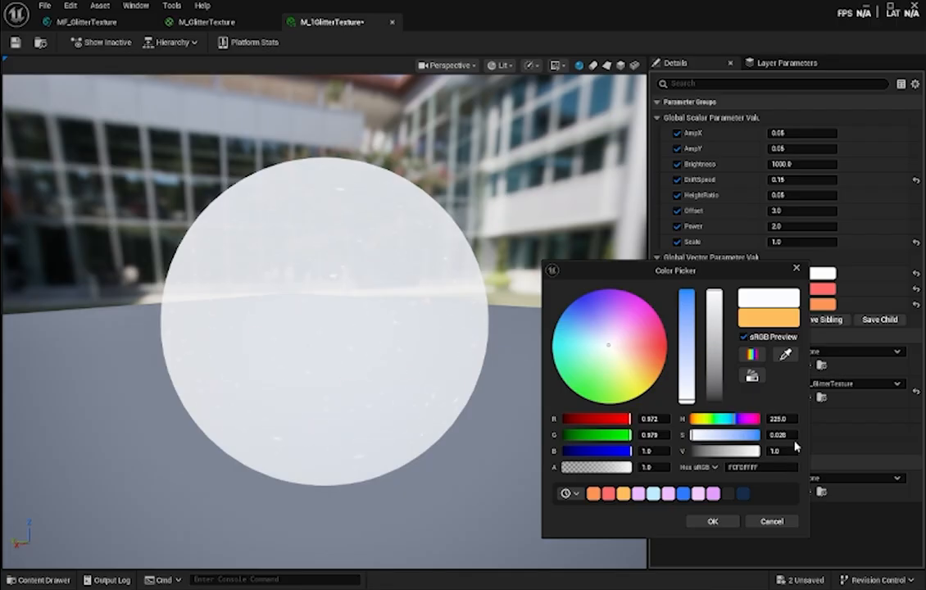
left_click(713, 522)
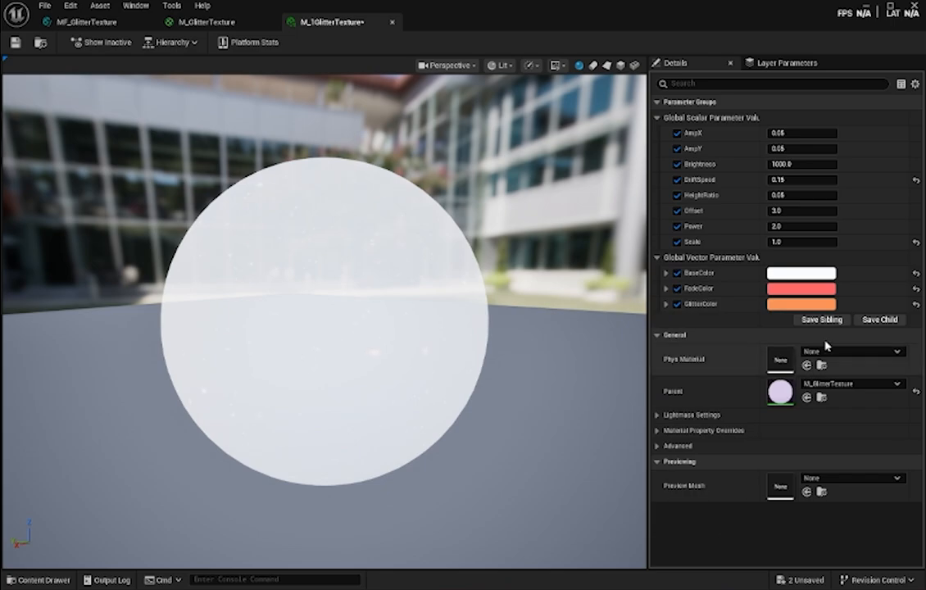
- Set GlitterColor to a light blue with R 0.216, G 0.317 and B 1.0, and inspect the glitter on the sphere
left_click(804, 306)
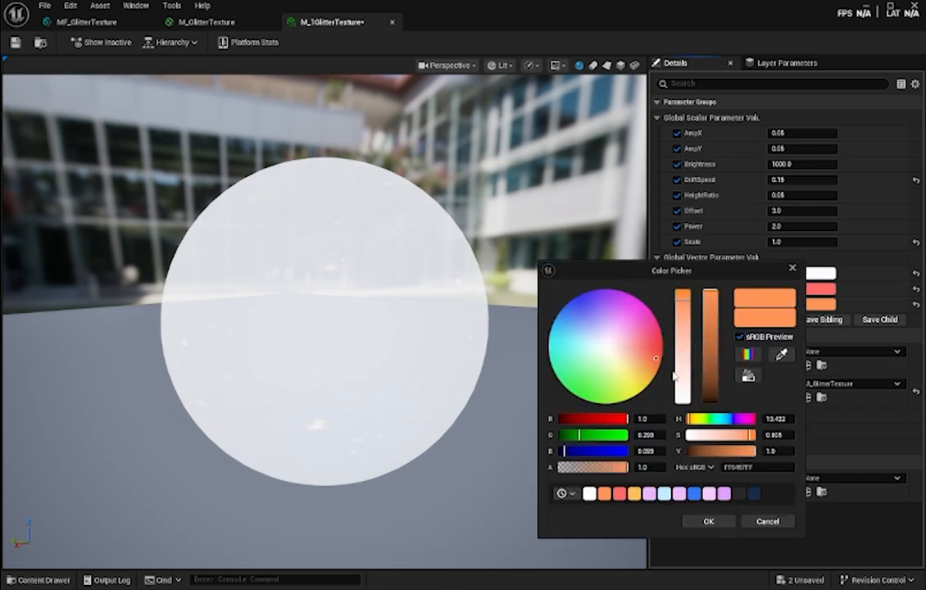
left_click_drag(573, 350, 579, 314)
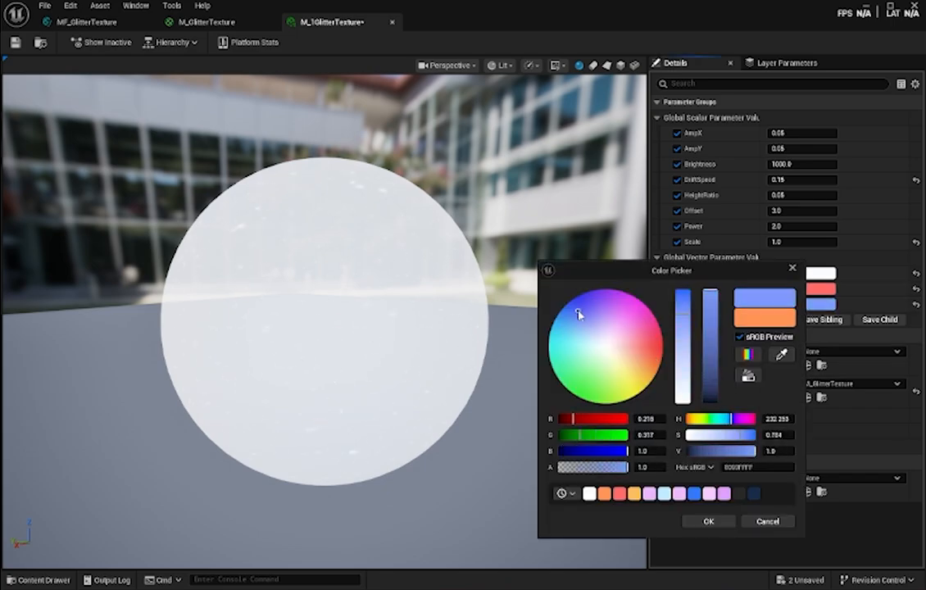
left_click(709, 521)
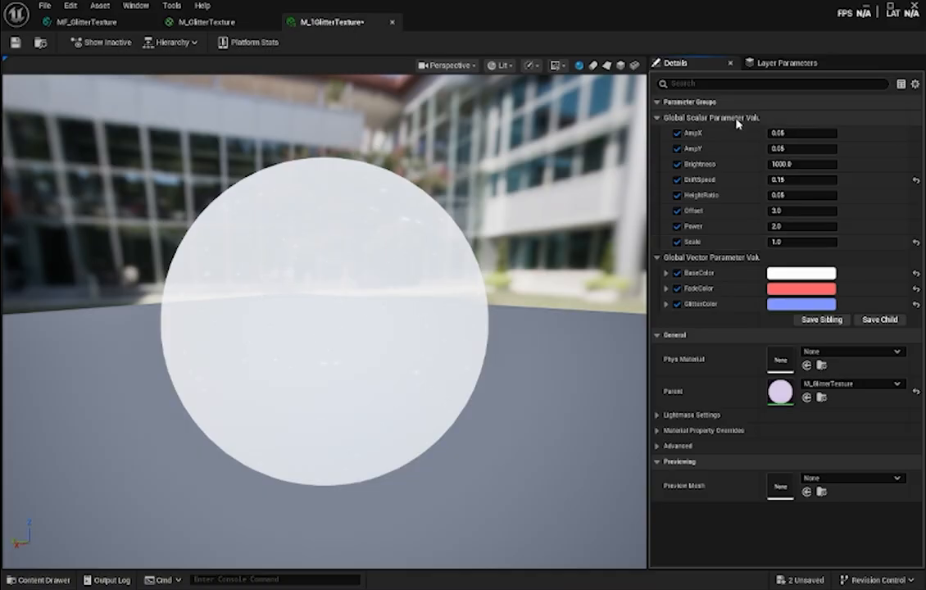
left_click_drag(410, 307, 417, 300)
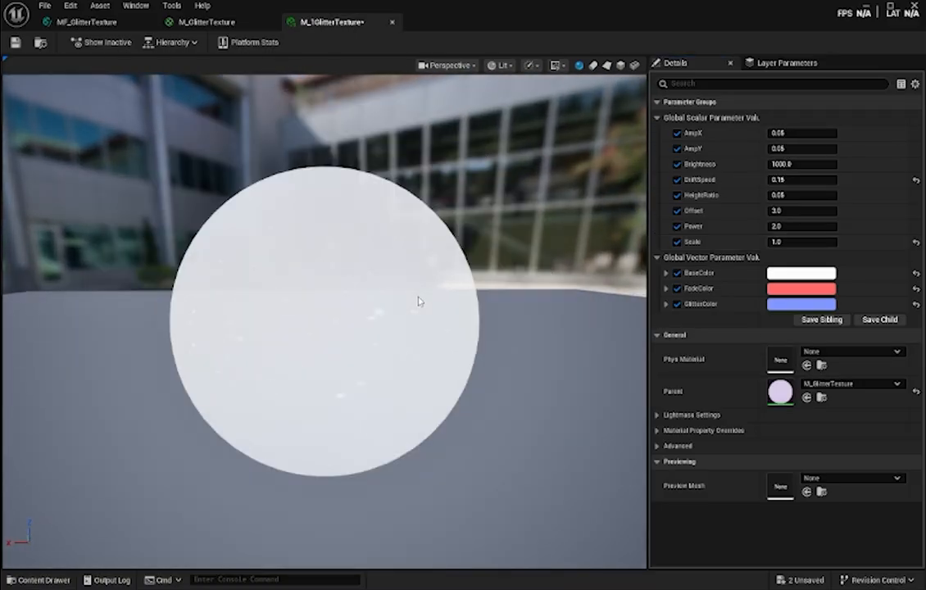
scroll(418, 299, "up", 3)
scroll(417, 290, "down", 3)
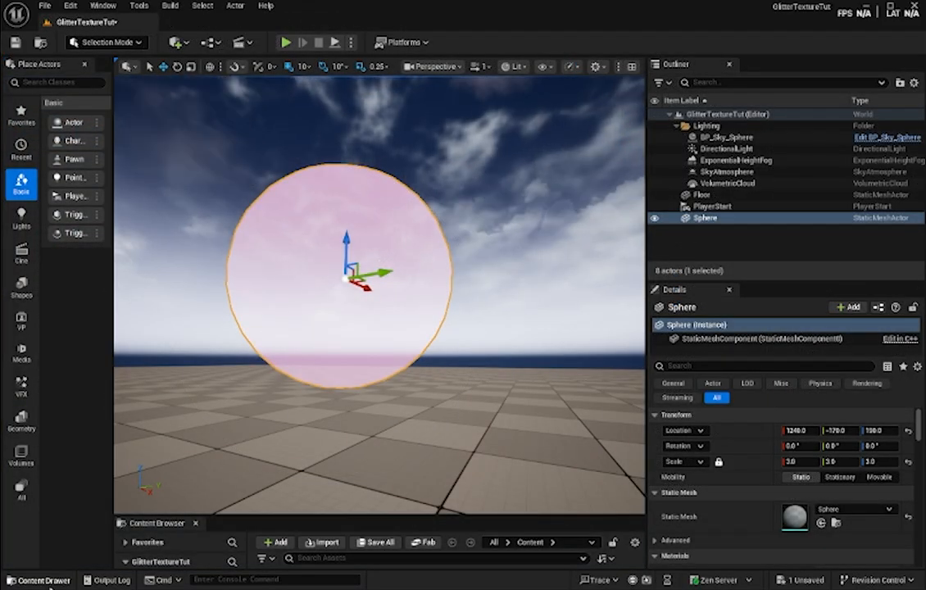
- Duplicate the M_GlitterTexture material in the Materials folder and name the copy M_GlitterTexture2
left_click(43, 580)
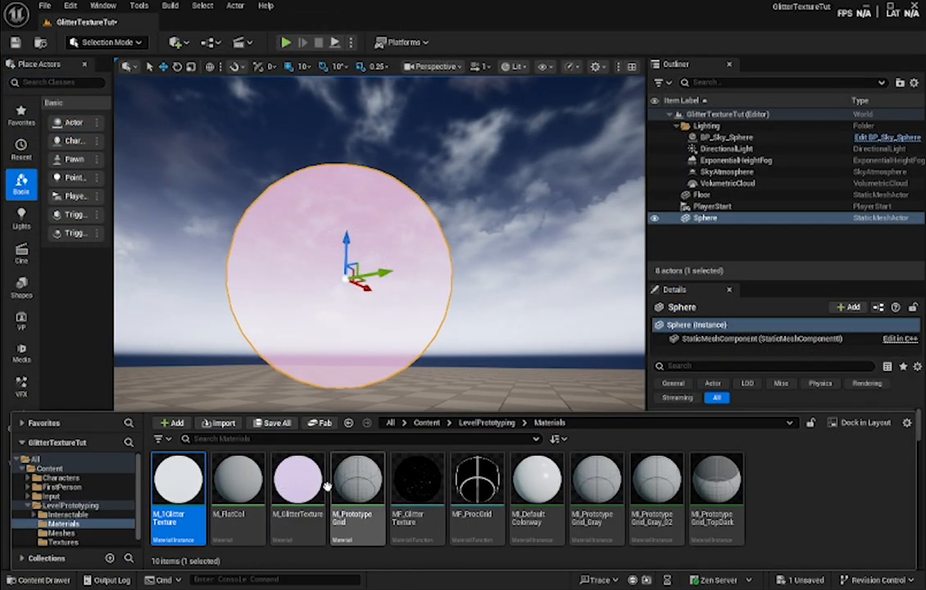
left_click(297, 487)
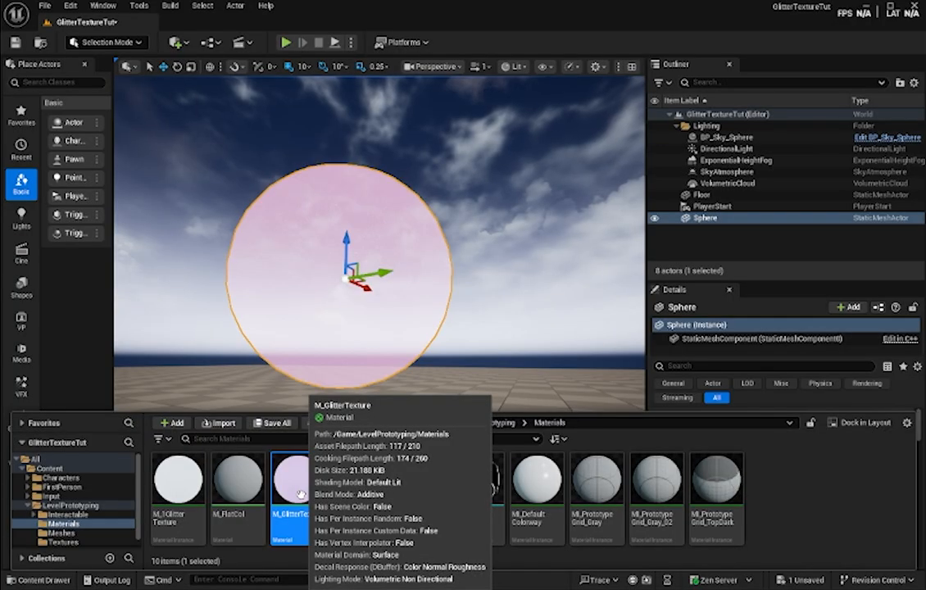
right_click(301, 494)
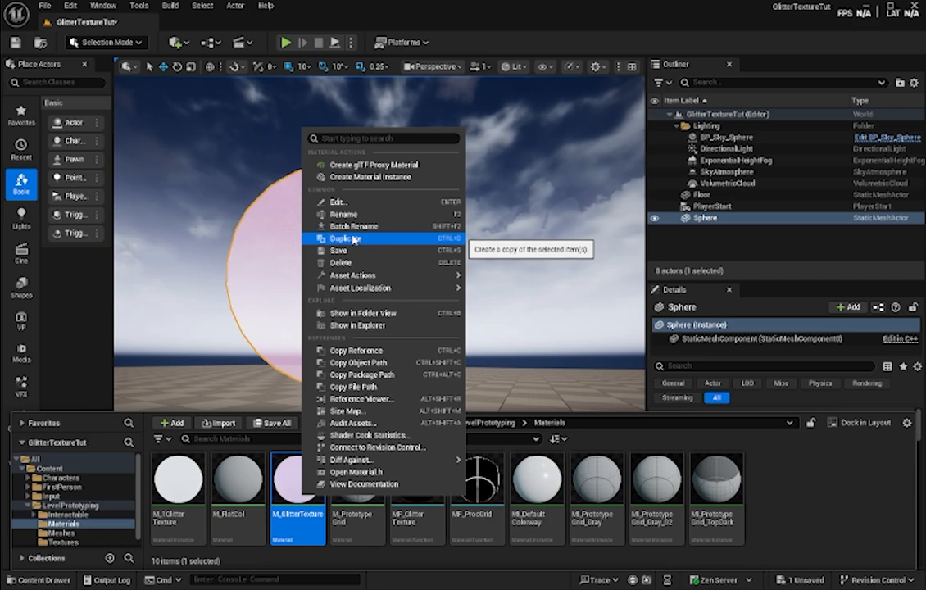
left_click(354, 239)
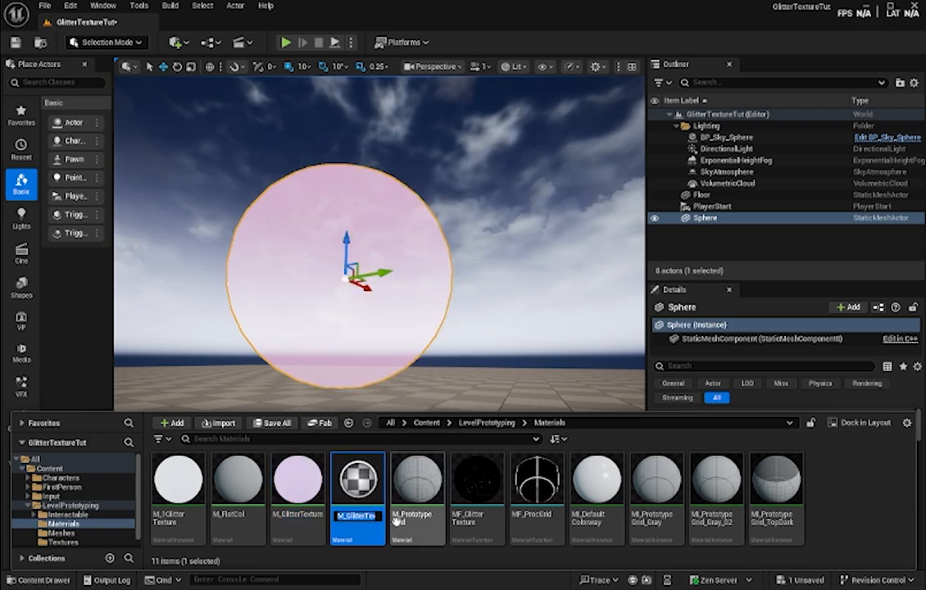
key("Right")
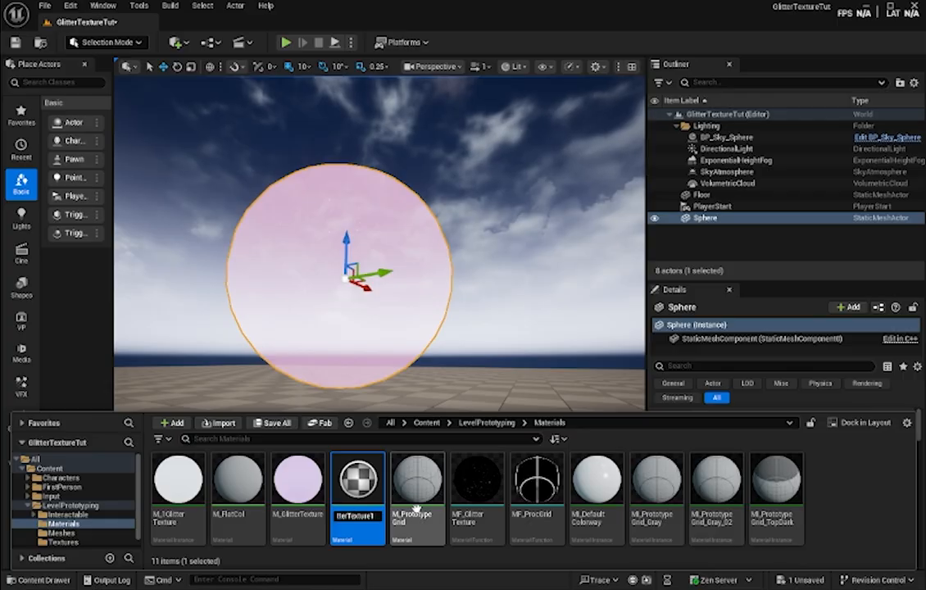
key("BackSpace")
type("2")
key("Return")
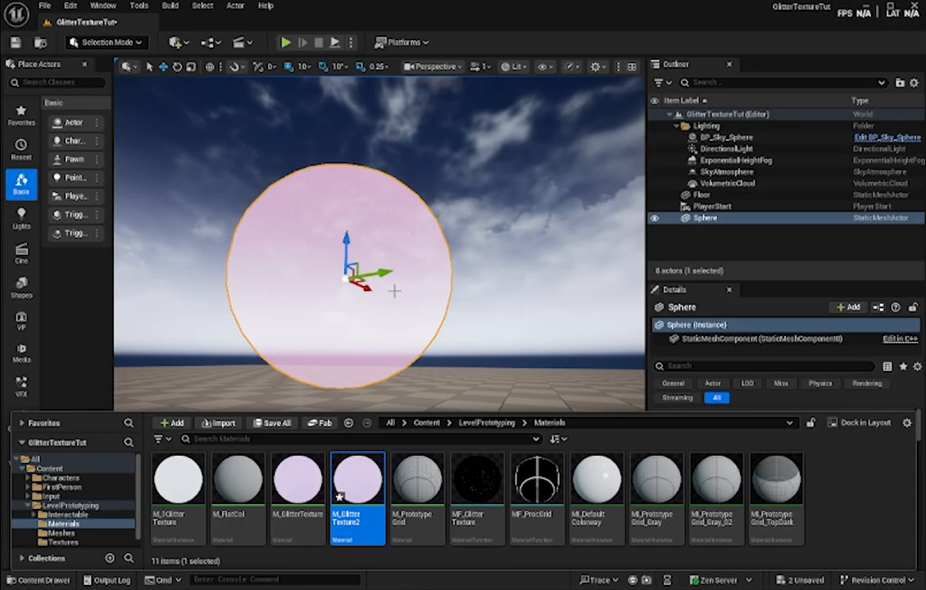
- Inspect the glitter on the level's sphere up close, in the viewport and while playing the level
scroll(432, 305, "up", 5)
right_click_drag(433, 305, 385, 304)
right_click_drag(420, 272, 472, 268)
scroll(420, 273, "down", 5)
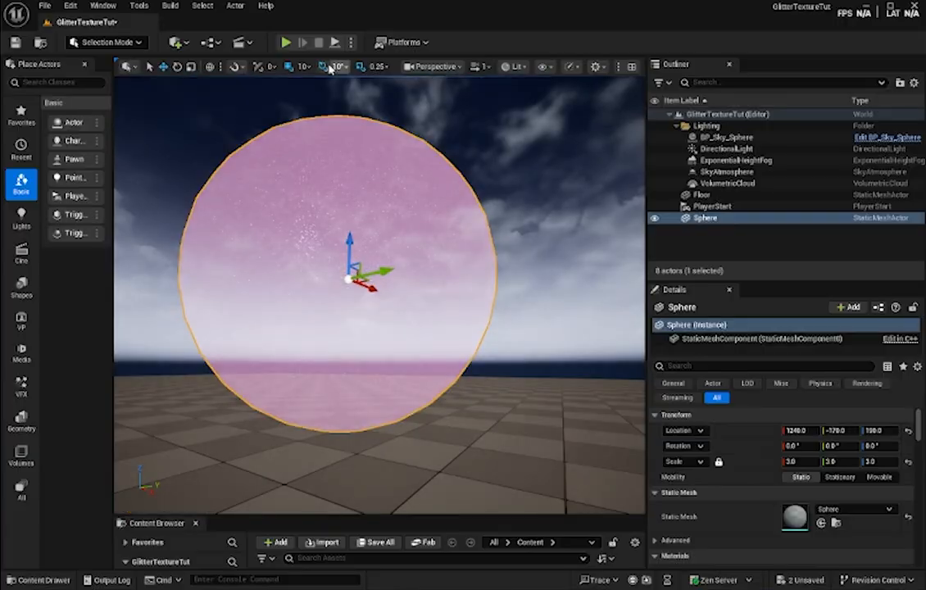
left_click(286, 42)
key("w")
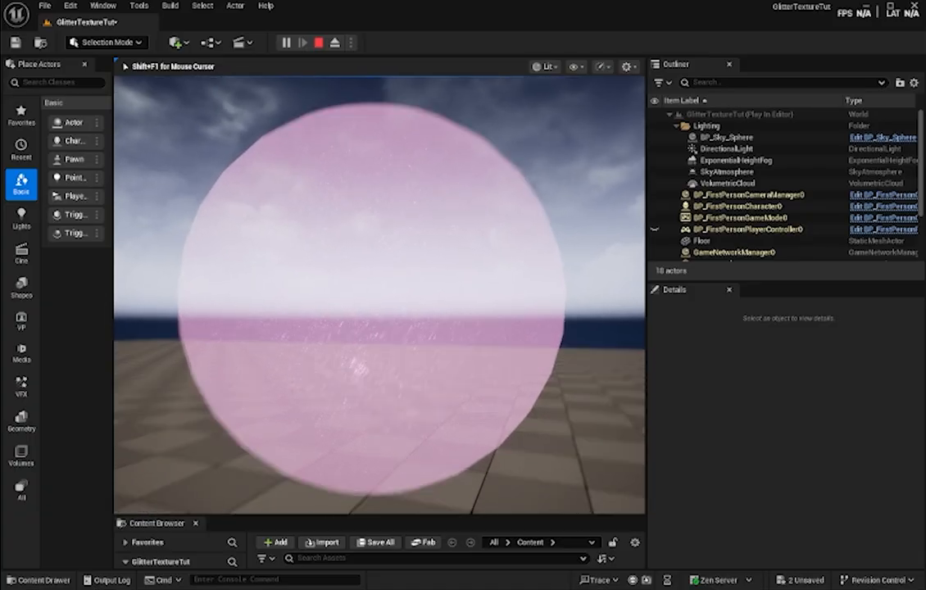
key("Escape")
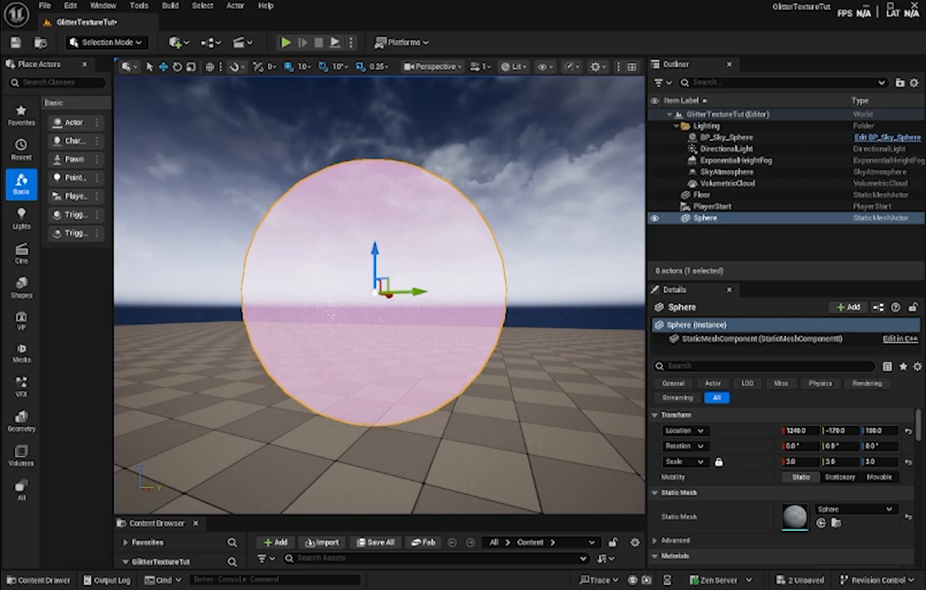
- Open the M_GlitterTexture2 material and set the Scale parameter's default value to 0.2, checking the glitter on the preview sphere
mouse_move(384, 588)
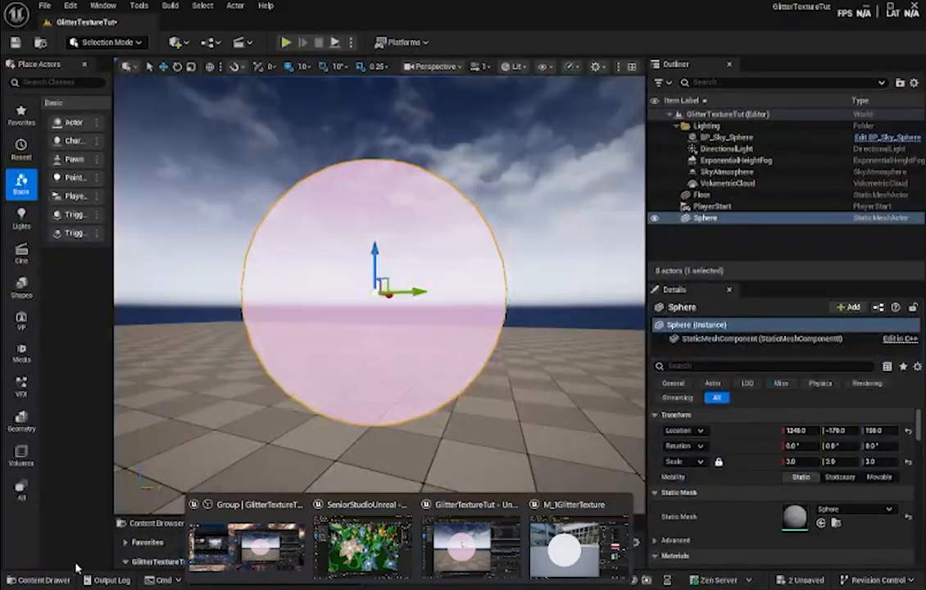
left_click(41, 580)
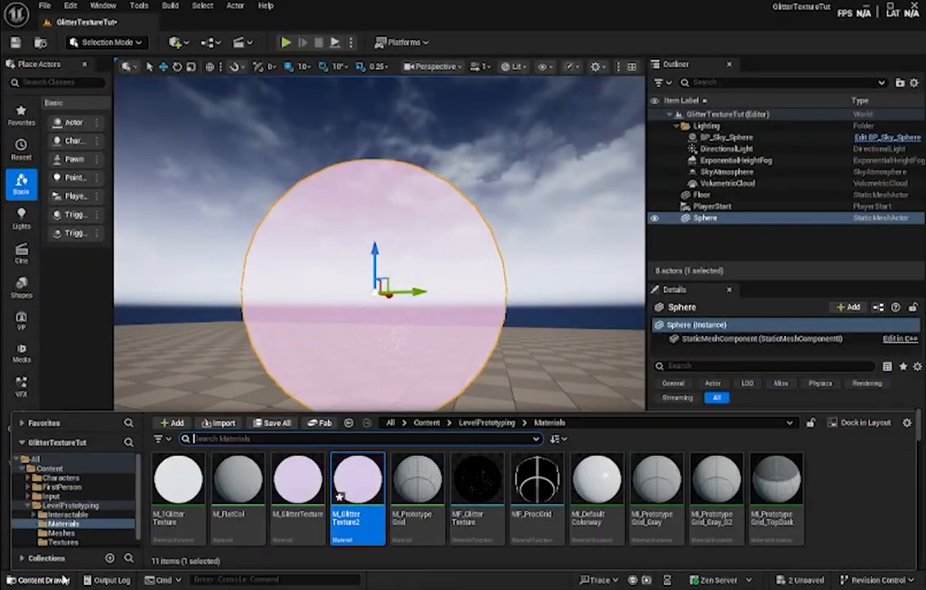
double_click(372, 488)
right_click_drag(438, 357, 670, 359)
scroll(610, 391, "down", 1)
scroll(610, 390, "down", 2)
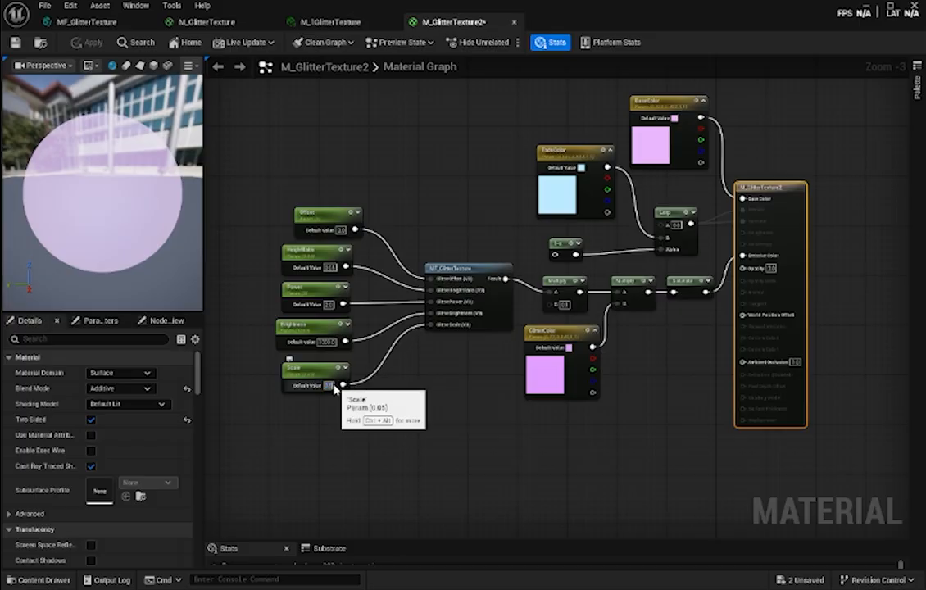
right_click_drag(645, 414, 562, 445)
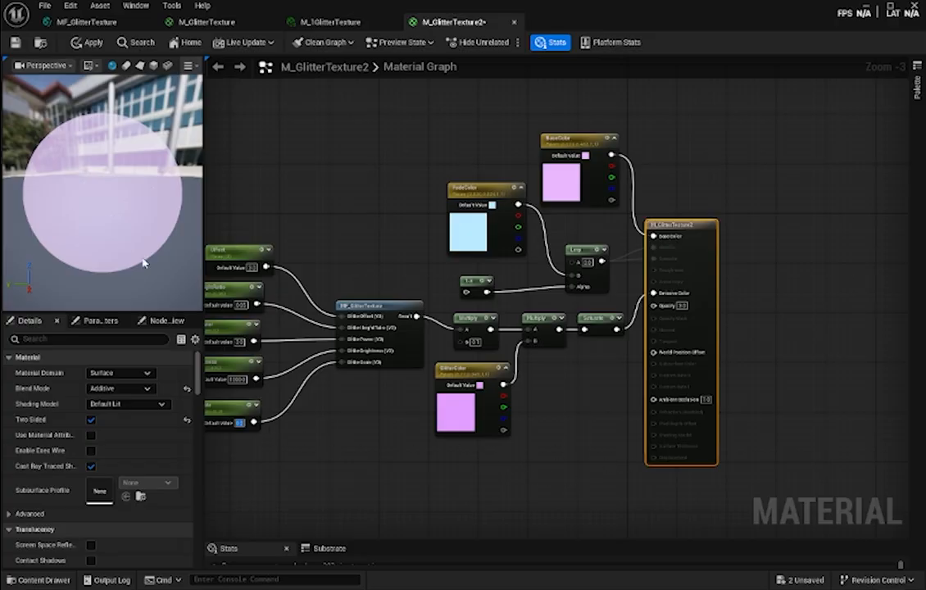
scroll(136, 244, "up", 5)
scroll(136, 244, "down", 3)
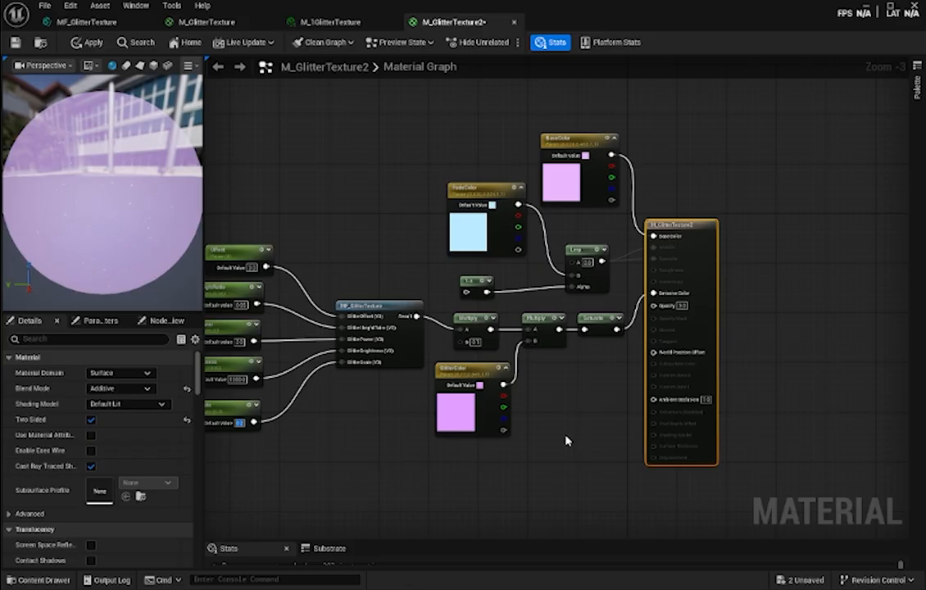
right_click_drag(565, 440, 572, 420)
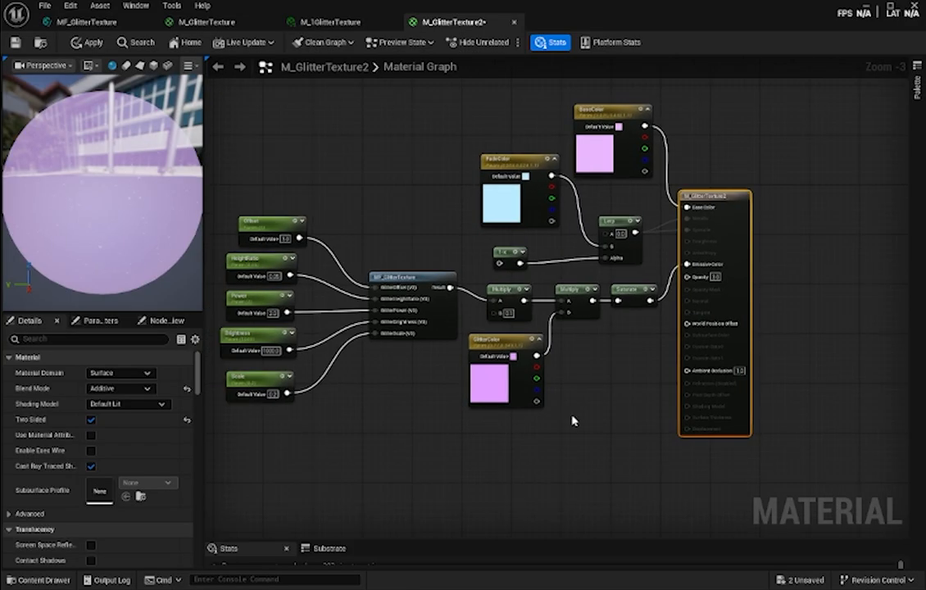
- Add a Fresnel node and a 1-x node to the graph below the glitter colour nodes
right_click(525, 435)
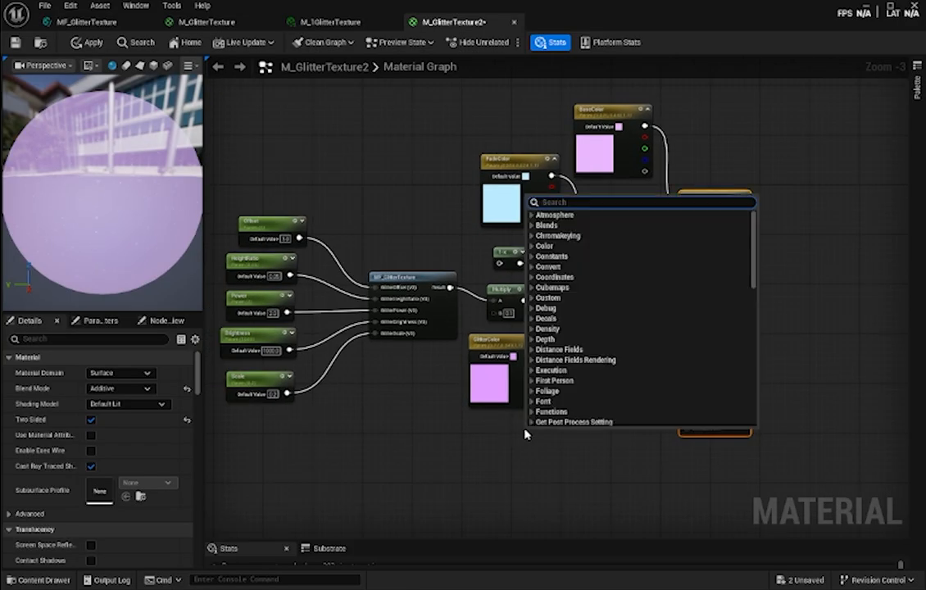
type("fresnel")
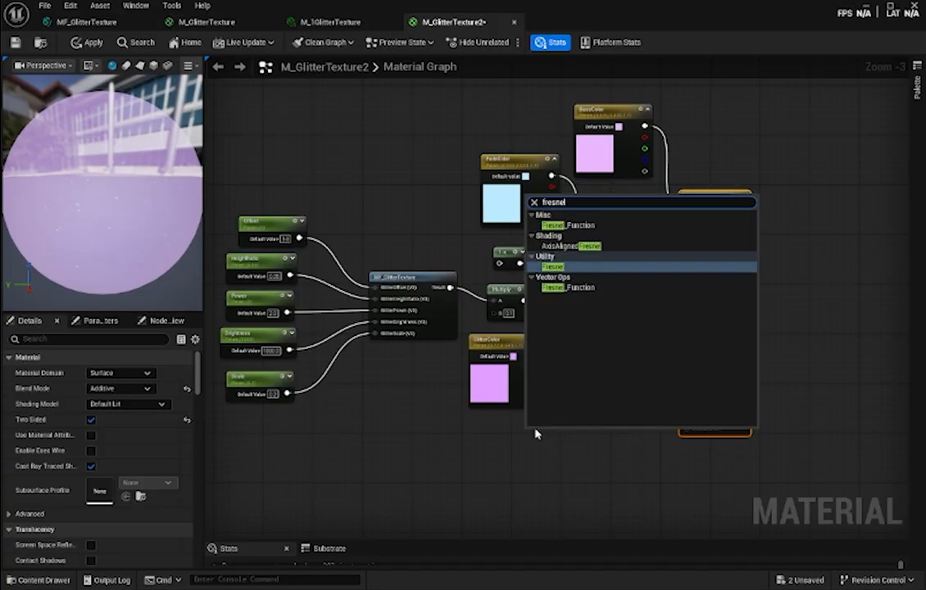
key("Return")
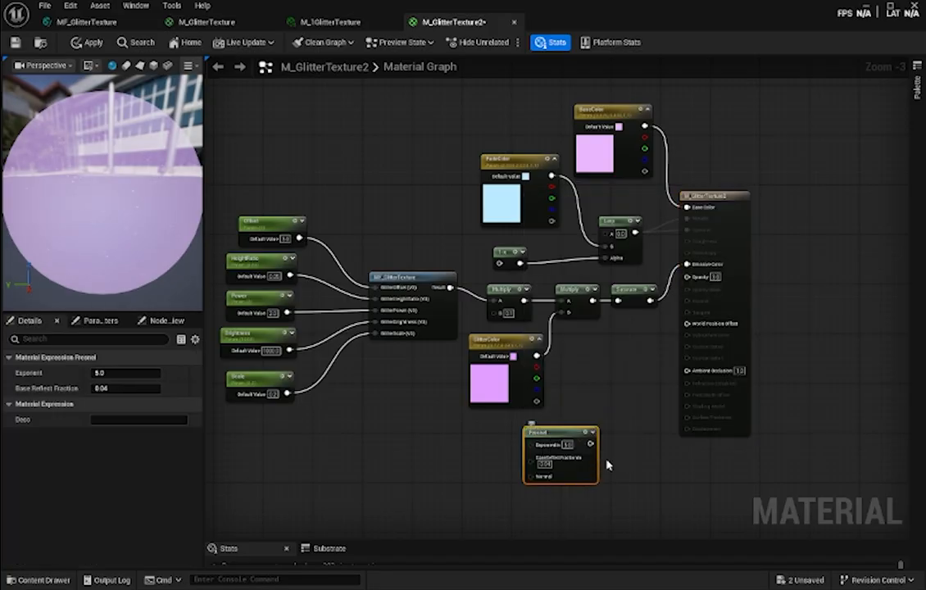
right_click(609, 390)
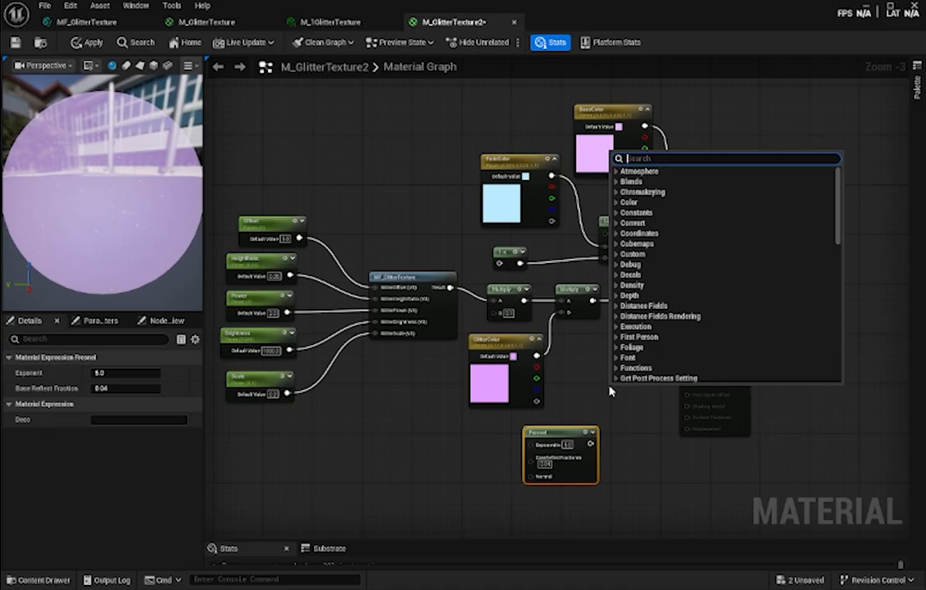
type("1-")
key("Return")
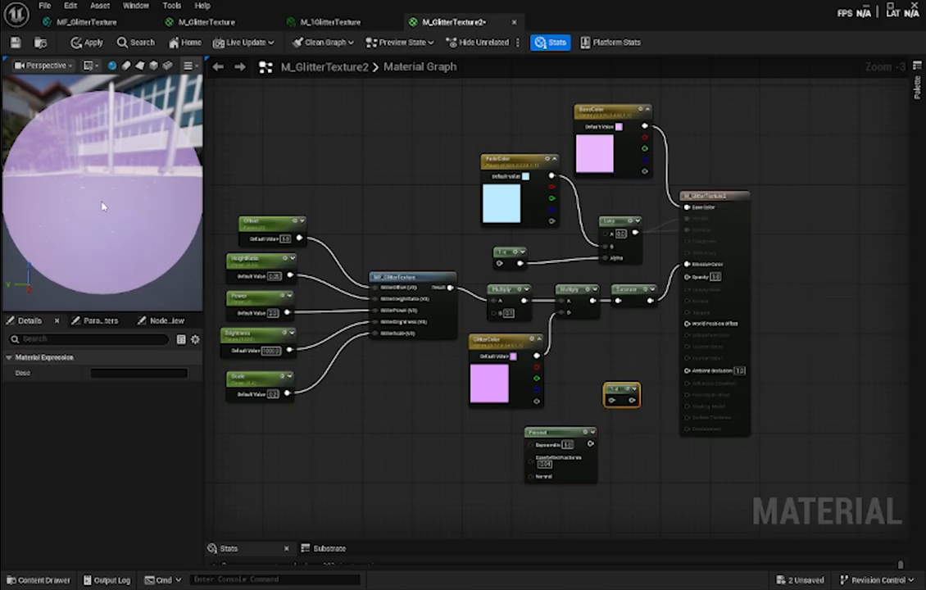
- Wire the Fresnel through the 1-x node into the material's Opacity, and move the output node slightly away from the other nodes
left_click_drag(589, 443, 611, 399)
left_click_drag(631, 400, 688, 276)
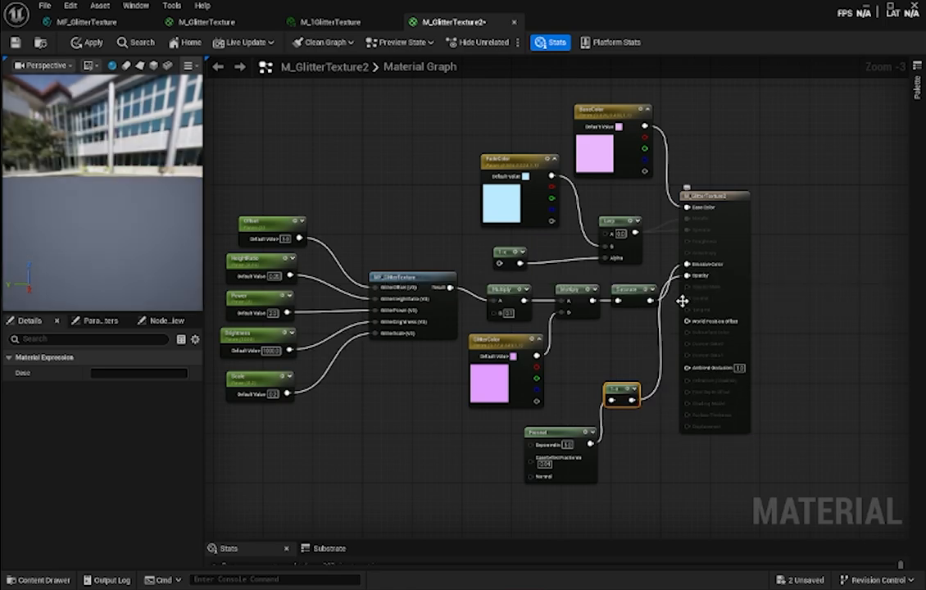
left_click_drag(718, 203, 734, 203)
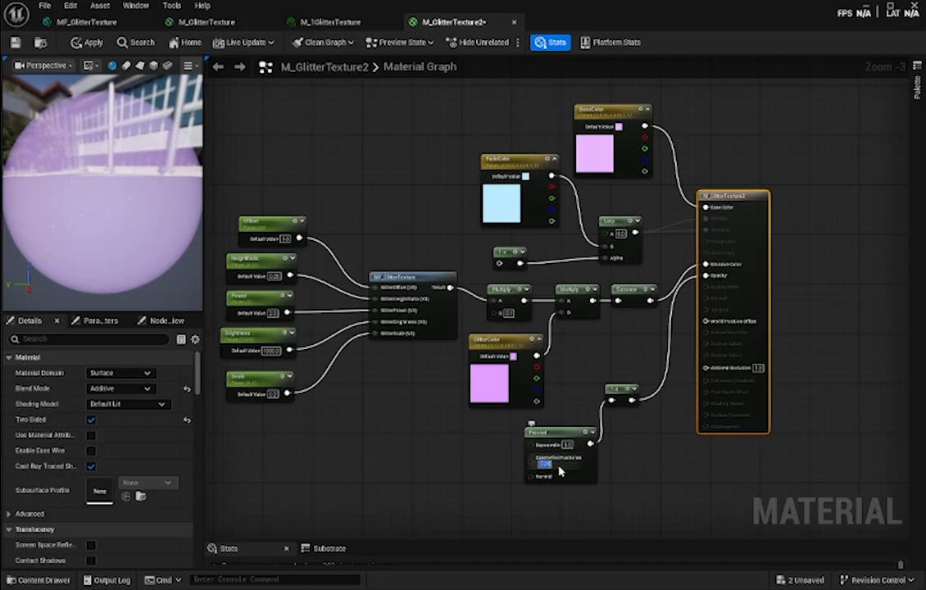
- Set the Fresnel's base reflect fraction to 0.05, lower its exponent to soften the sphere's edge, and save the material
key("Return")
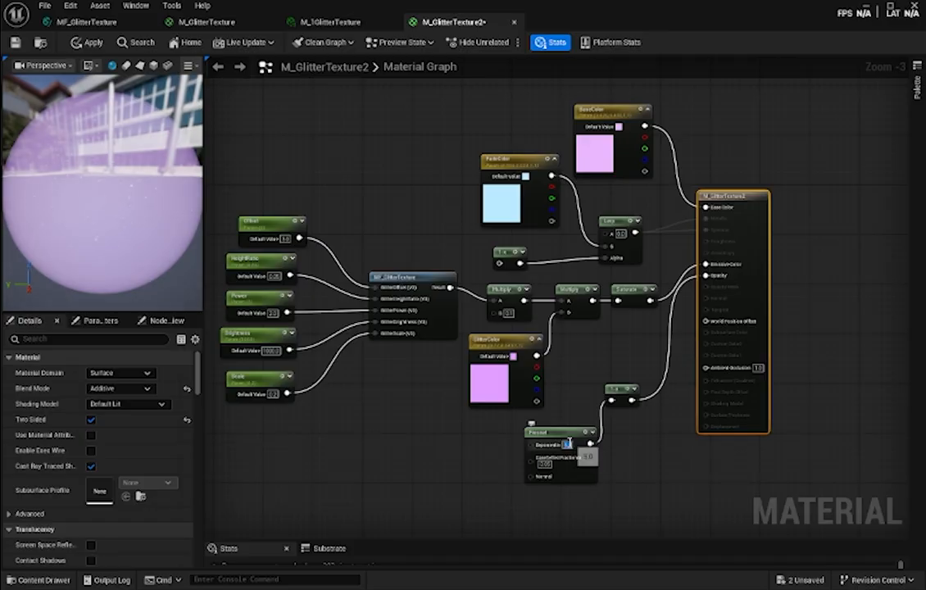
key("Return")
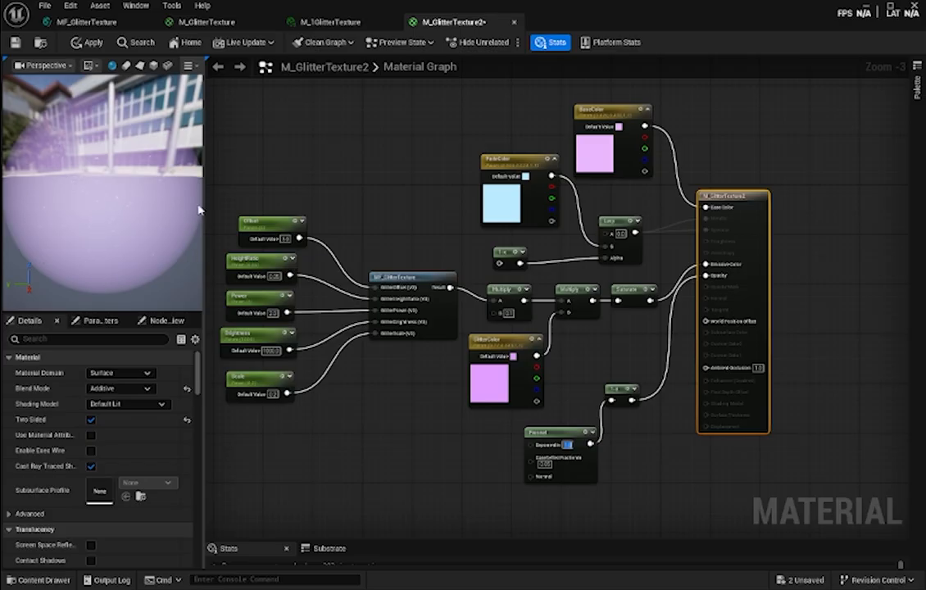
key("ctrl+s")
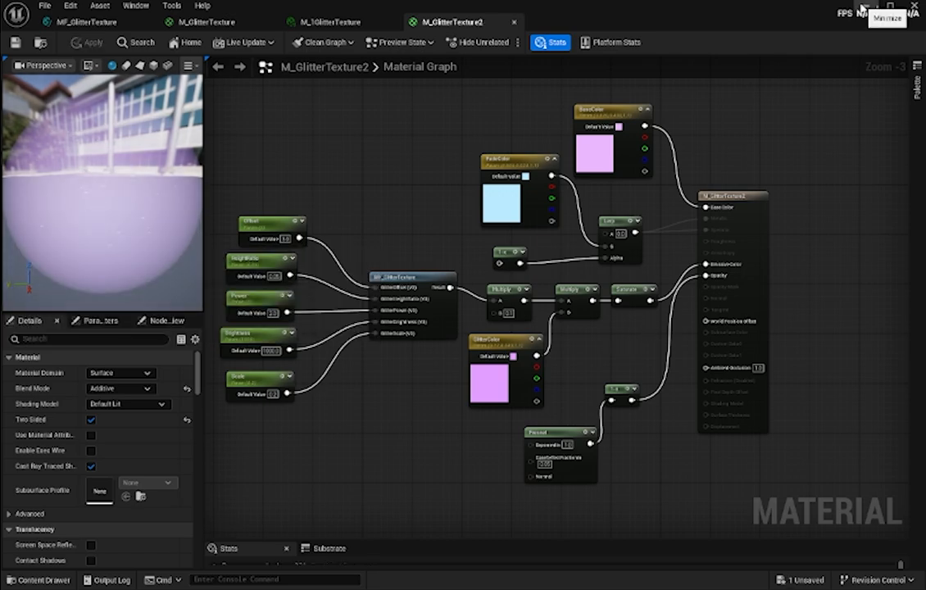
- Set the BaseColor parameter to a light green with R 0.413, G 1.0 and B 0.58
left_click(606, 160)
double_click(606, 160)
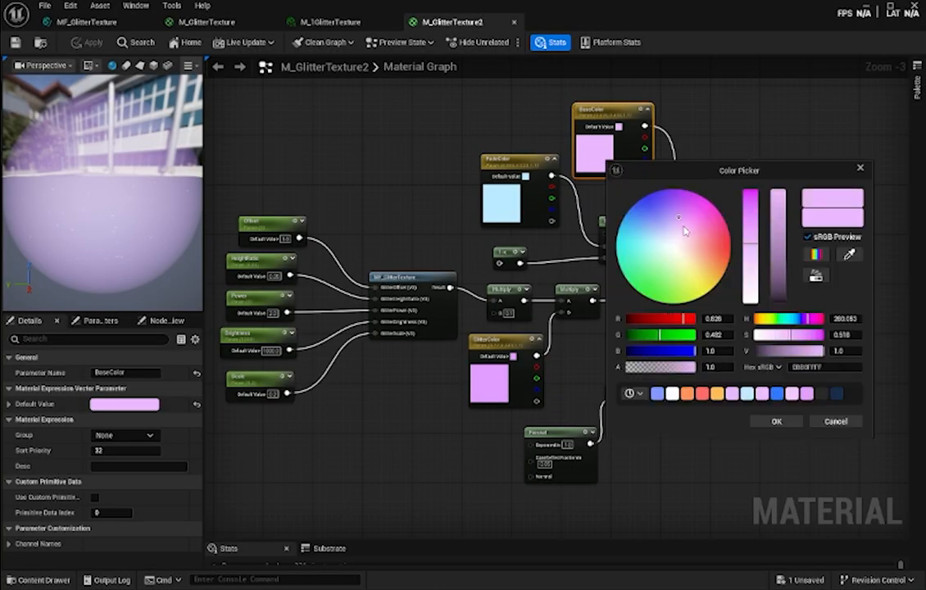
left_click(646, 256)
left_click(649, 271)
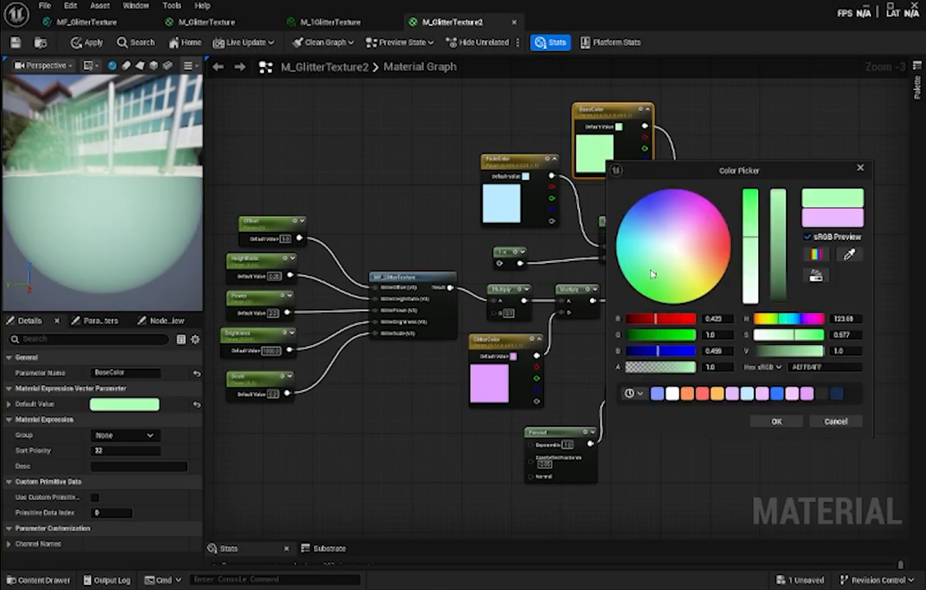
left_click(776, 421)
- Set the GlitterColor parameter to a muted teal with R 0.119, G 0.359 and B 0.359, and save the material
left_click(503, 389)
double_click(503, 389)
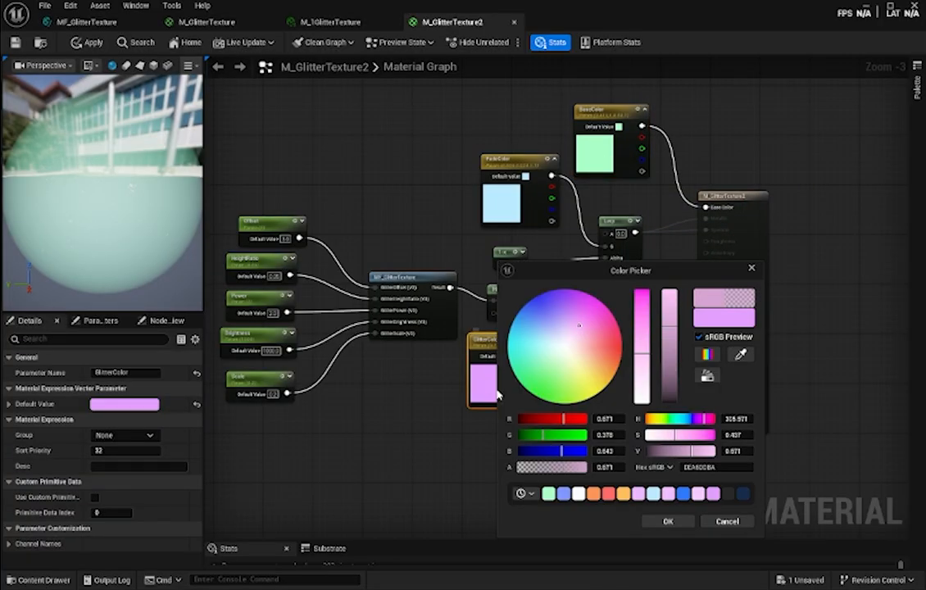
left_click(541, 372)
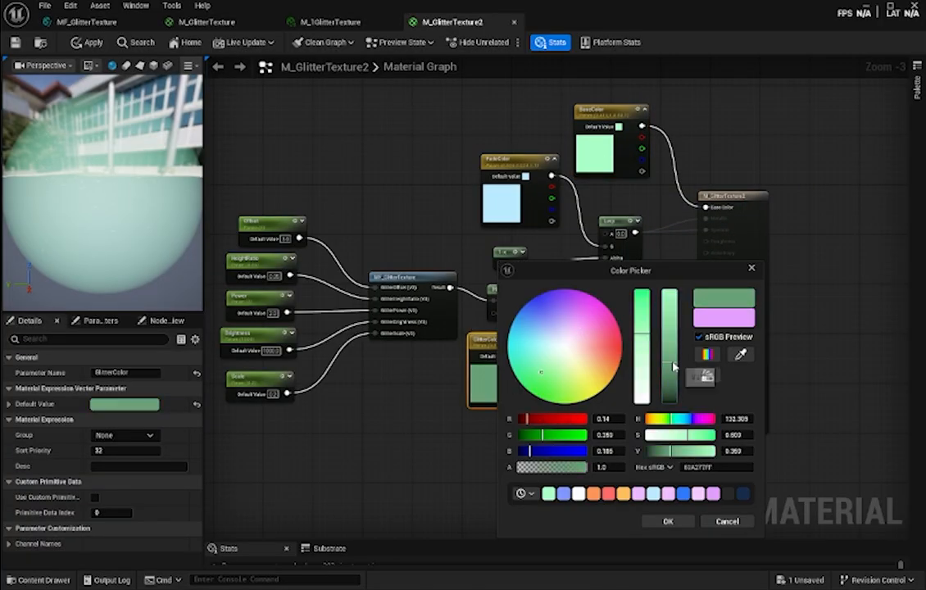
left_click_drag(674, 372, 678, 344)
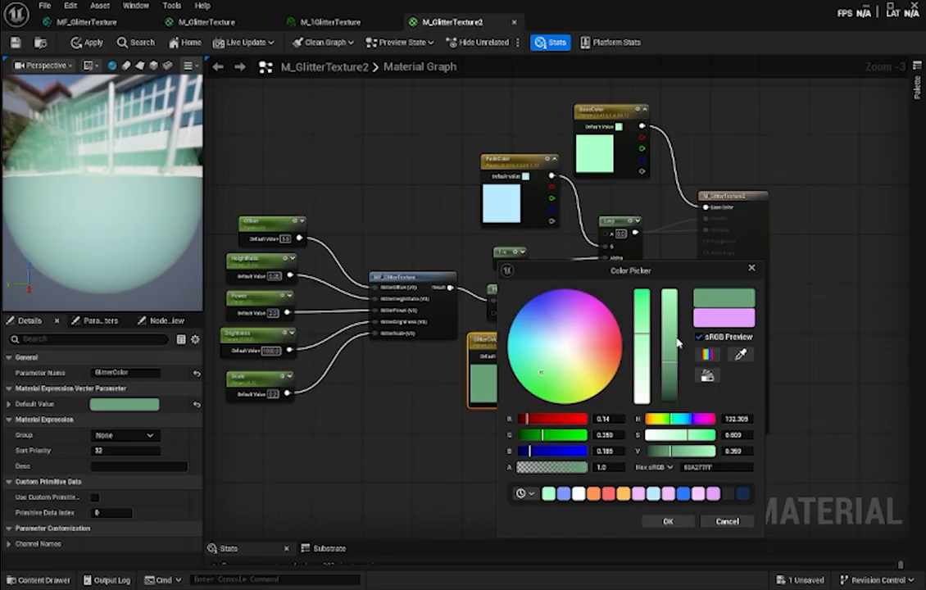
left_click(595, 326)
left_click(536, 347)
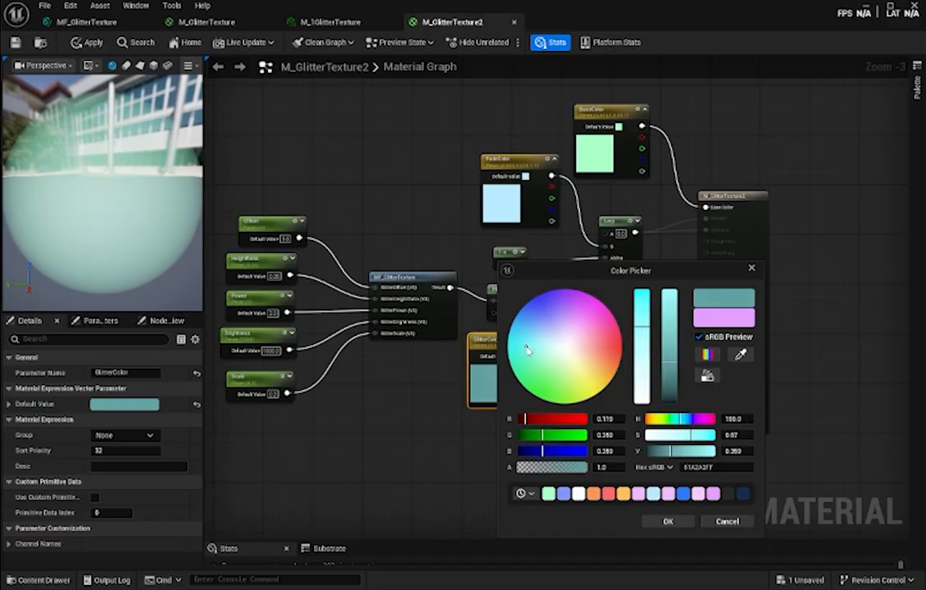
left_click(668, 522)
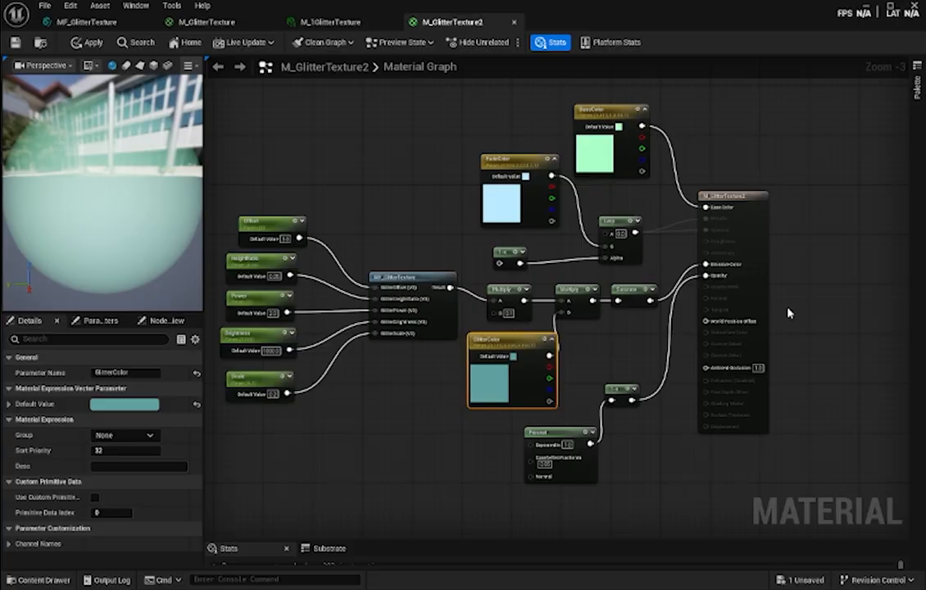
key("ctrl+s")
- Assign M_GlitterTexture2 to the level sphere's material Element 0 and play the level to inspect it
left_click(867, 8)
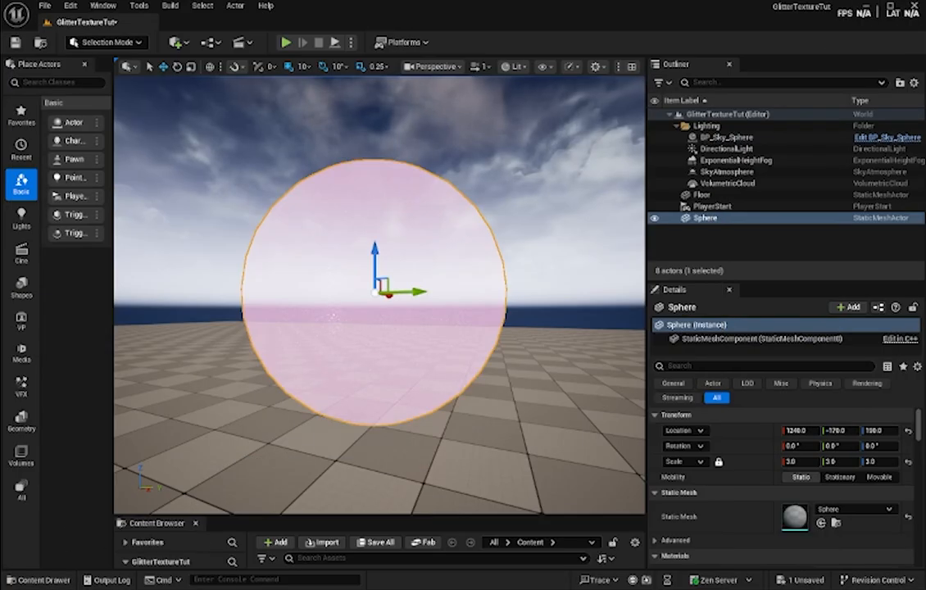
left_click(45, 581)
left_click_drag(351, 444, 798, 490)
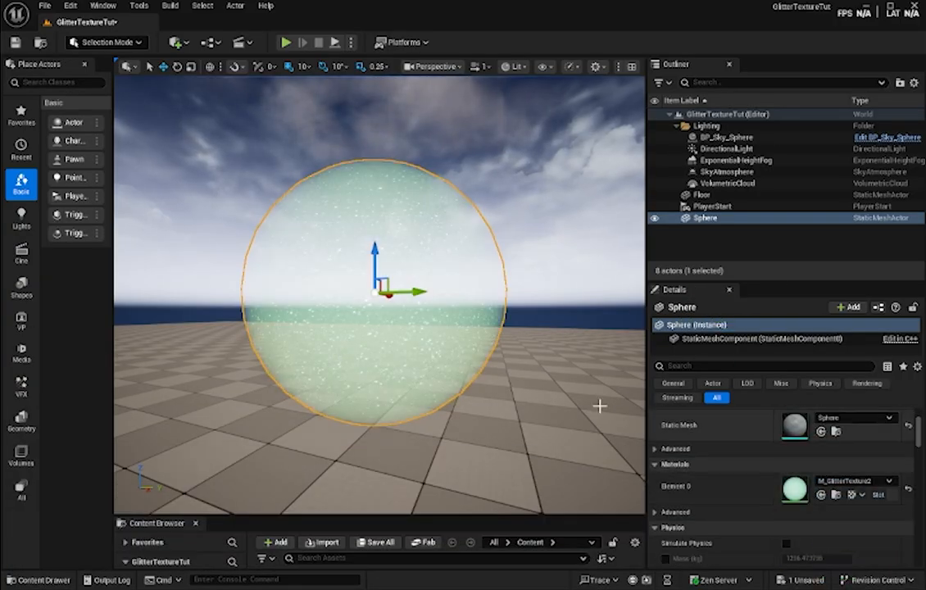
left_click(289, 43)
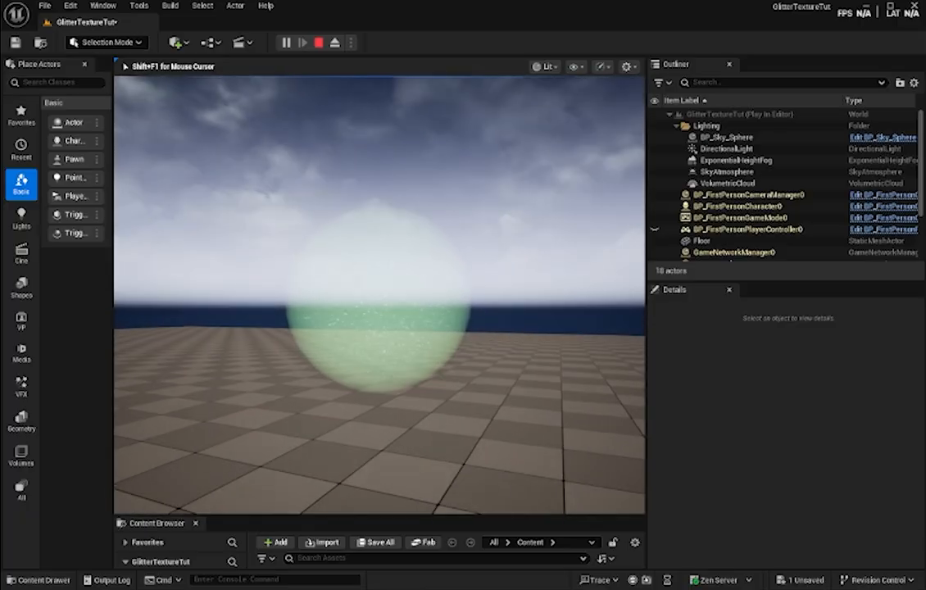
- Walk around the glitter sphere in the running level to examine its faded edges and sparkle from several distances, and stop the play session
key("w")
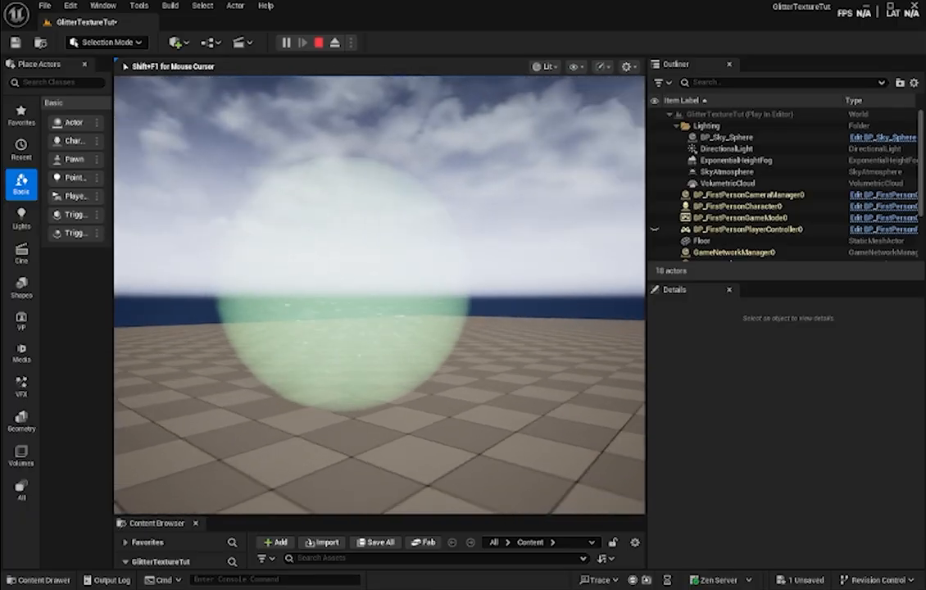
key("a")
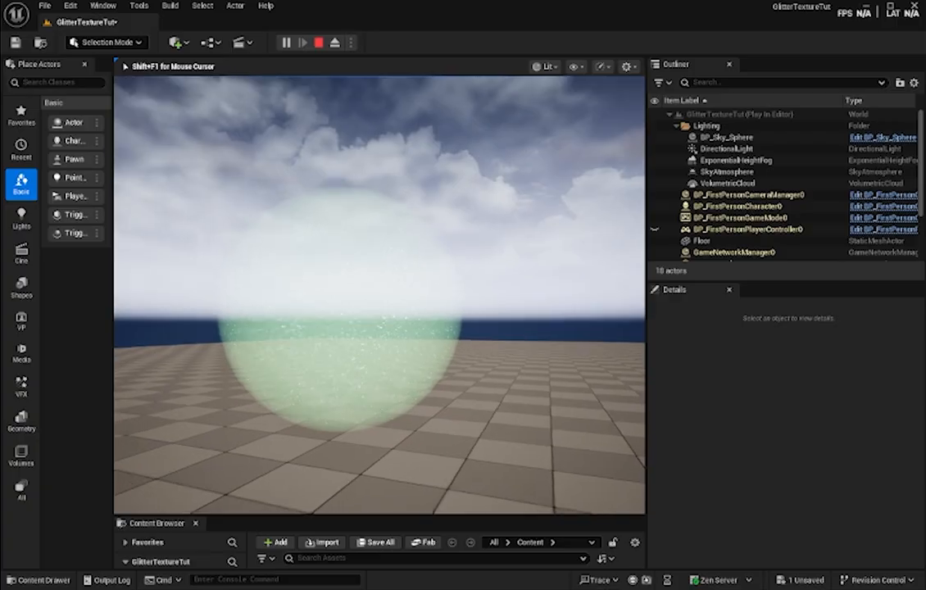
key("s")
key("d")
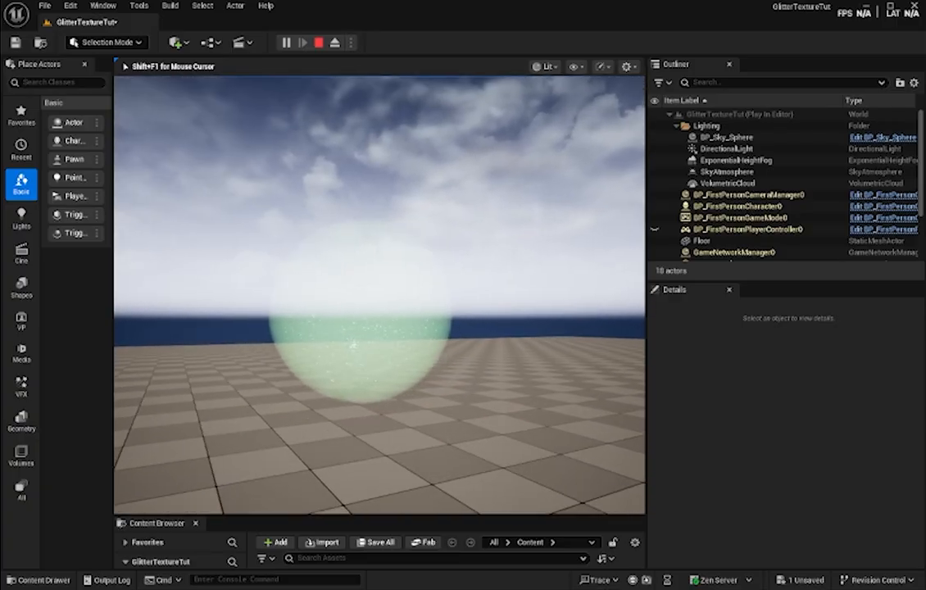
key("a")
key("w")
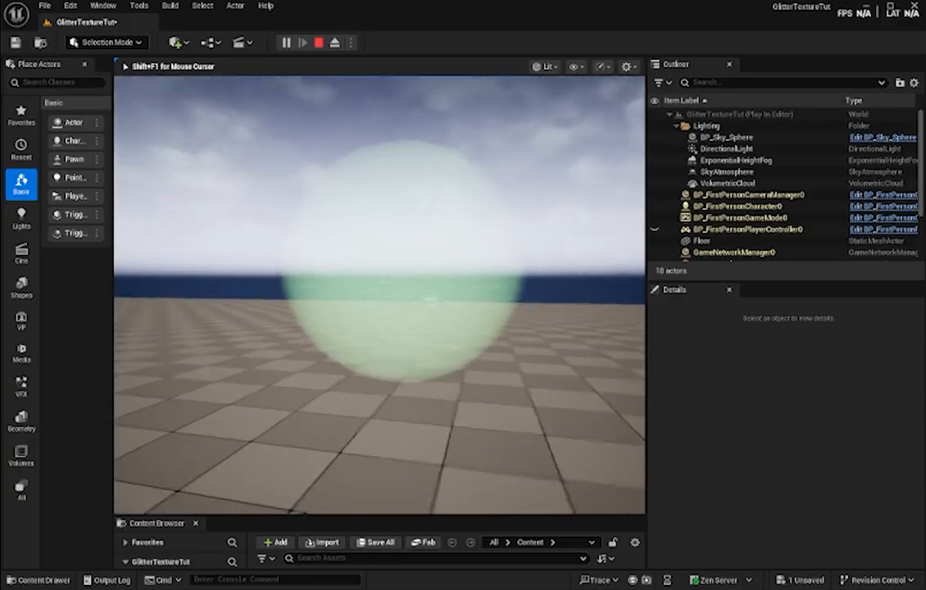
key("w")
key("a")
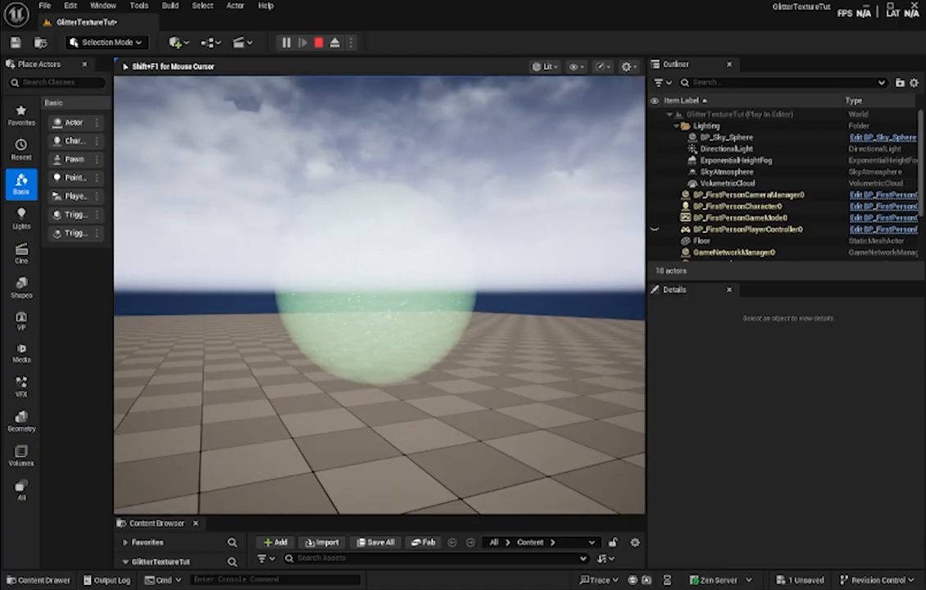
key("w")
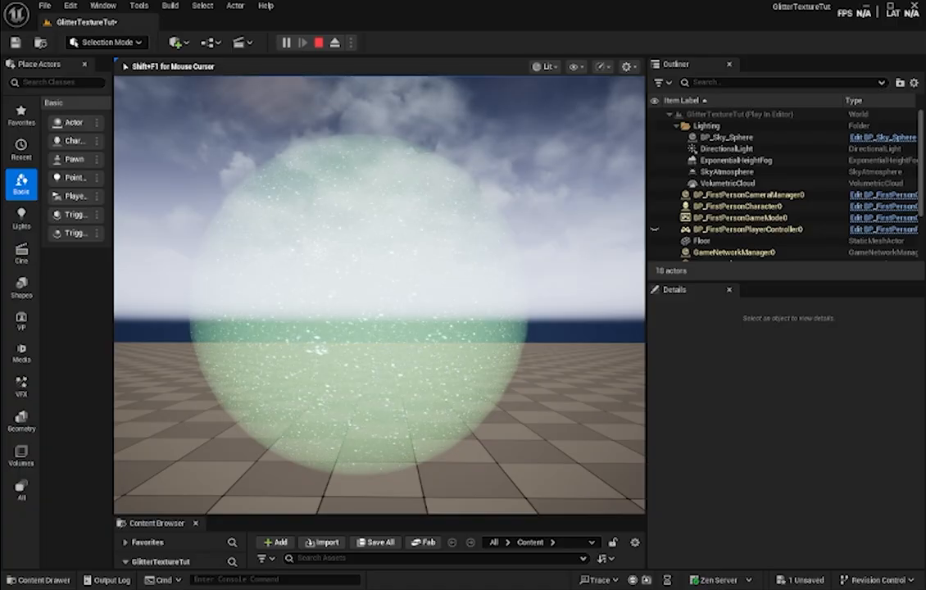
key("Escape")
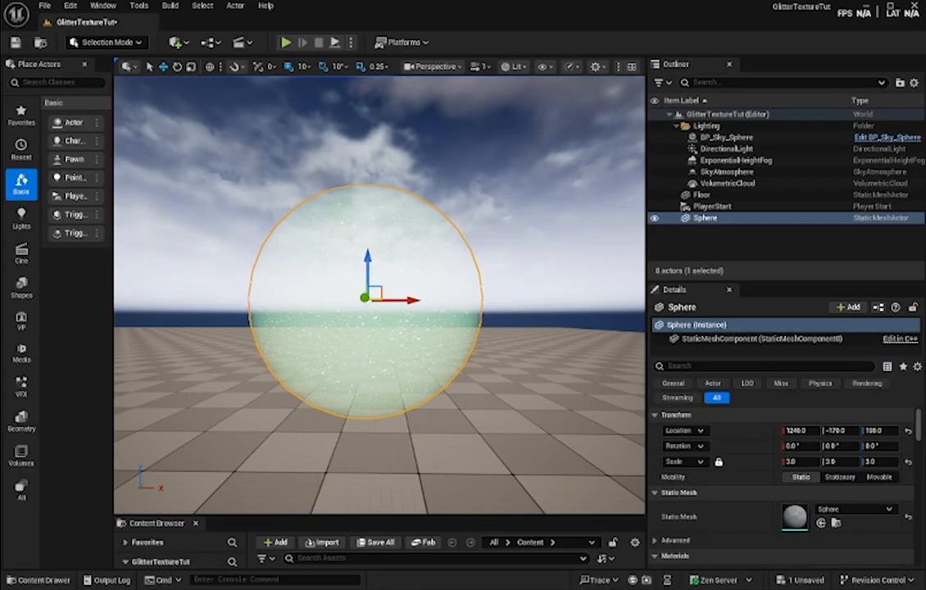